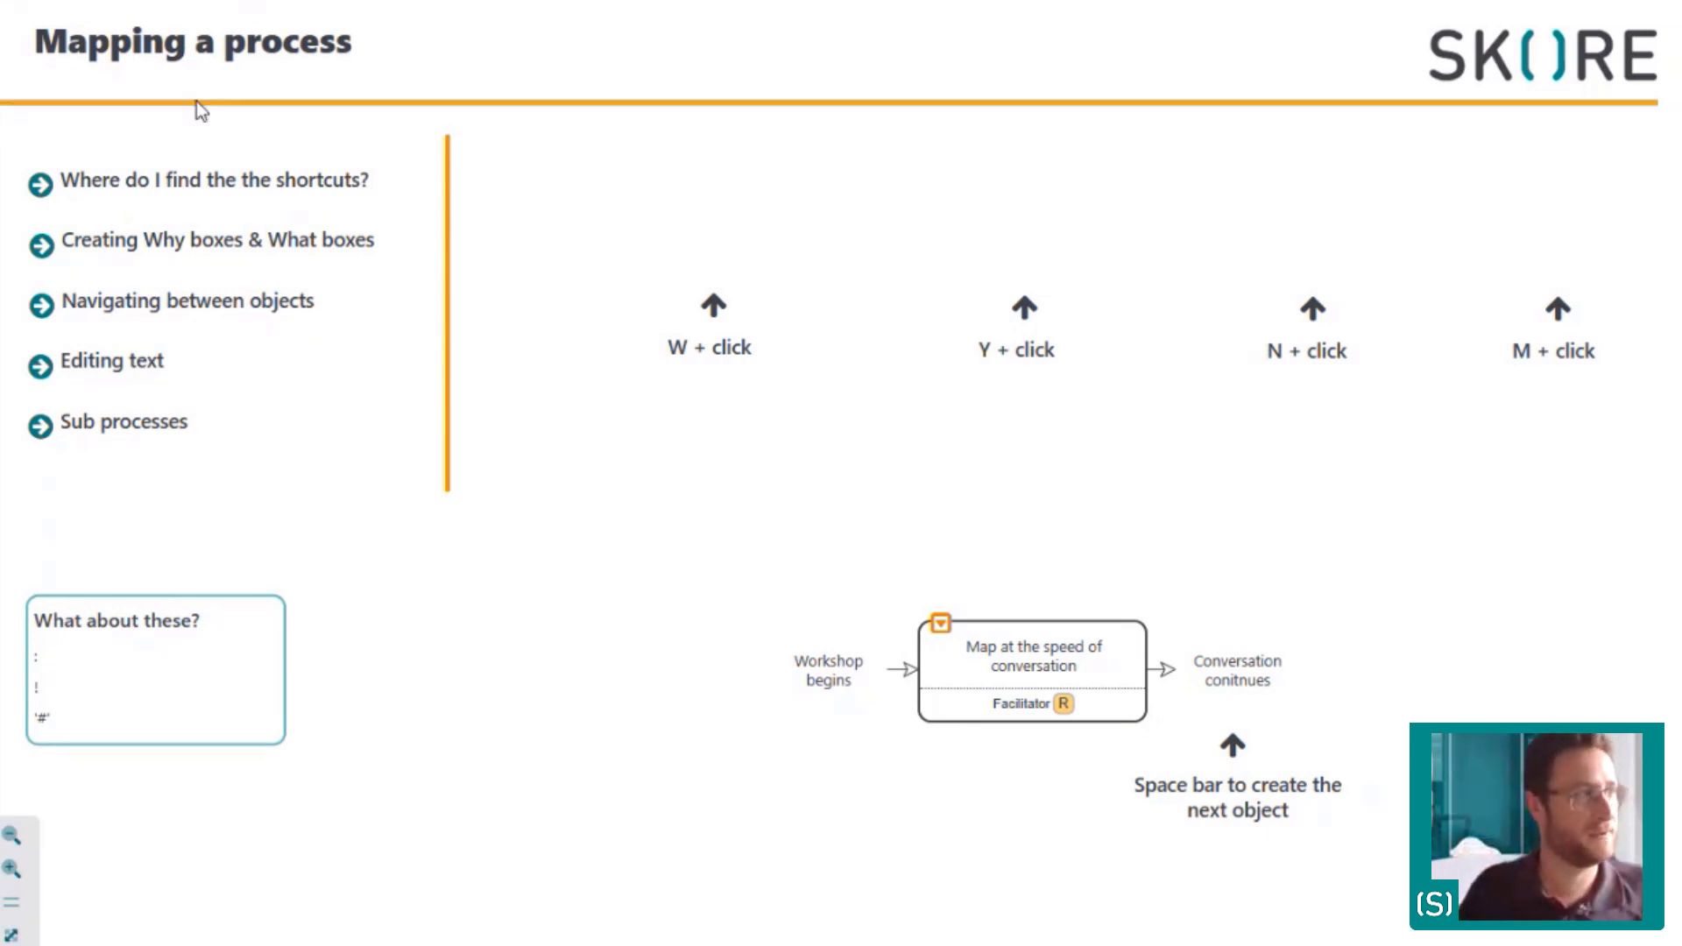
Switch the process map to editing, collapse the sidebar and place an empty whatbox above the "W + click" label
click(247, 18)
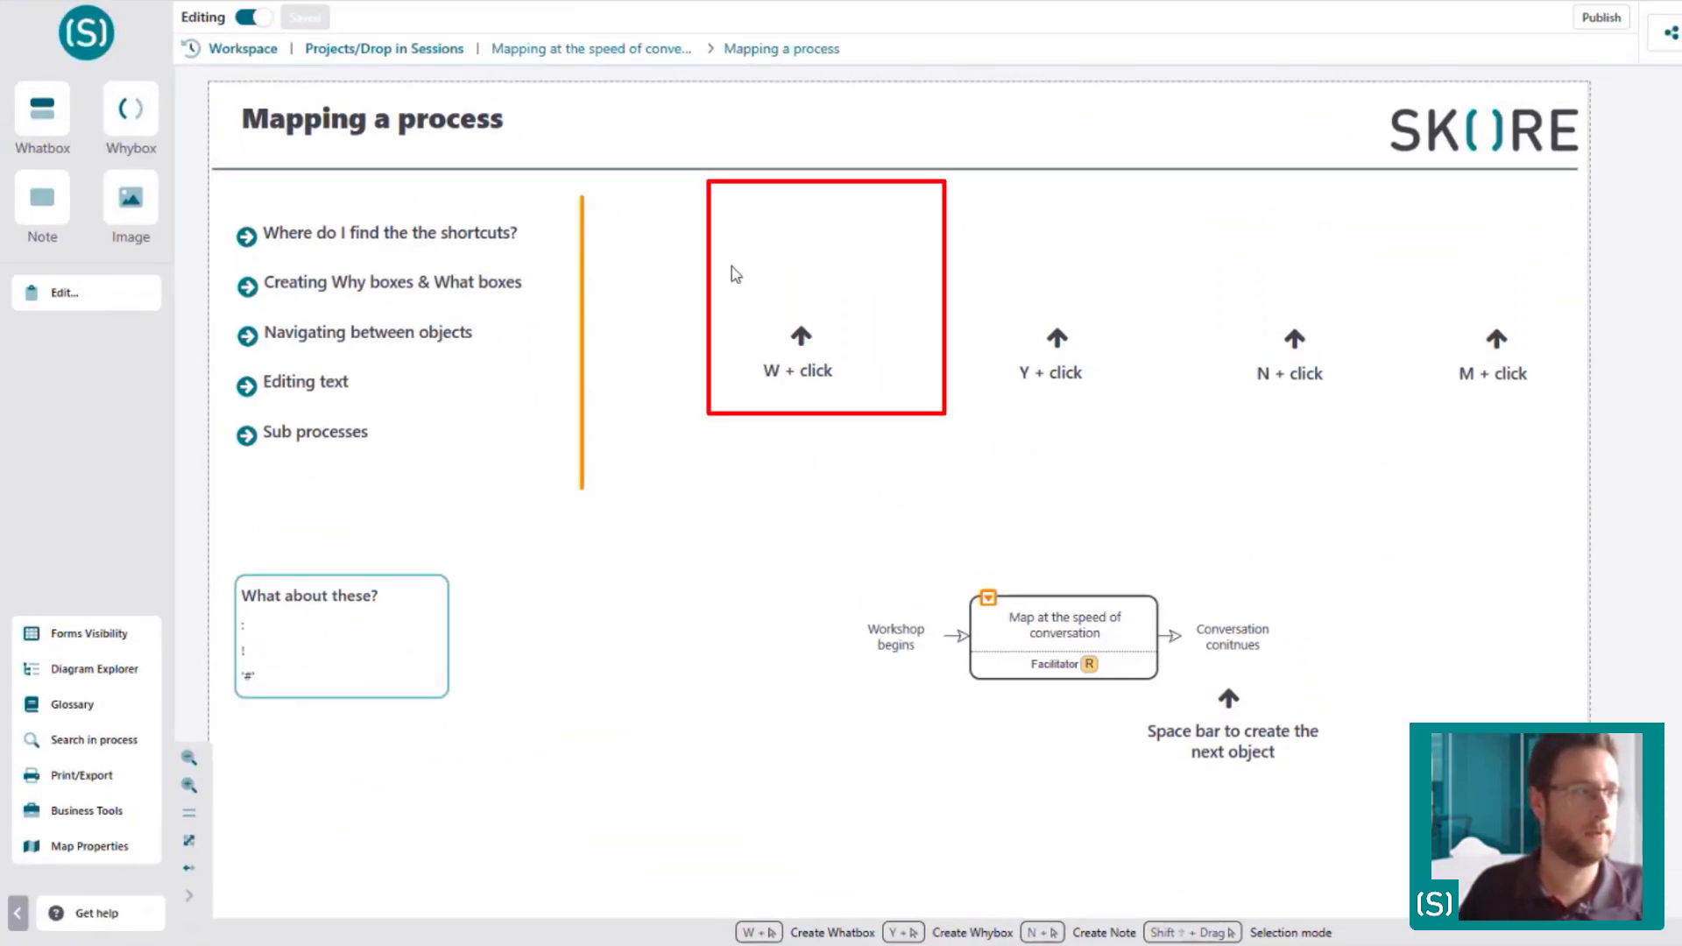
click(736, 235)
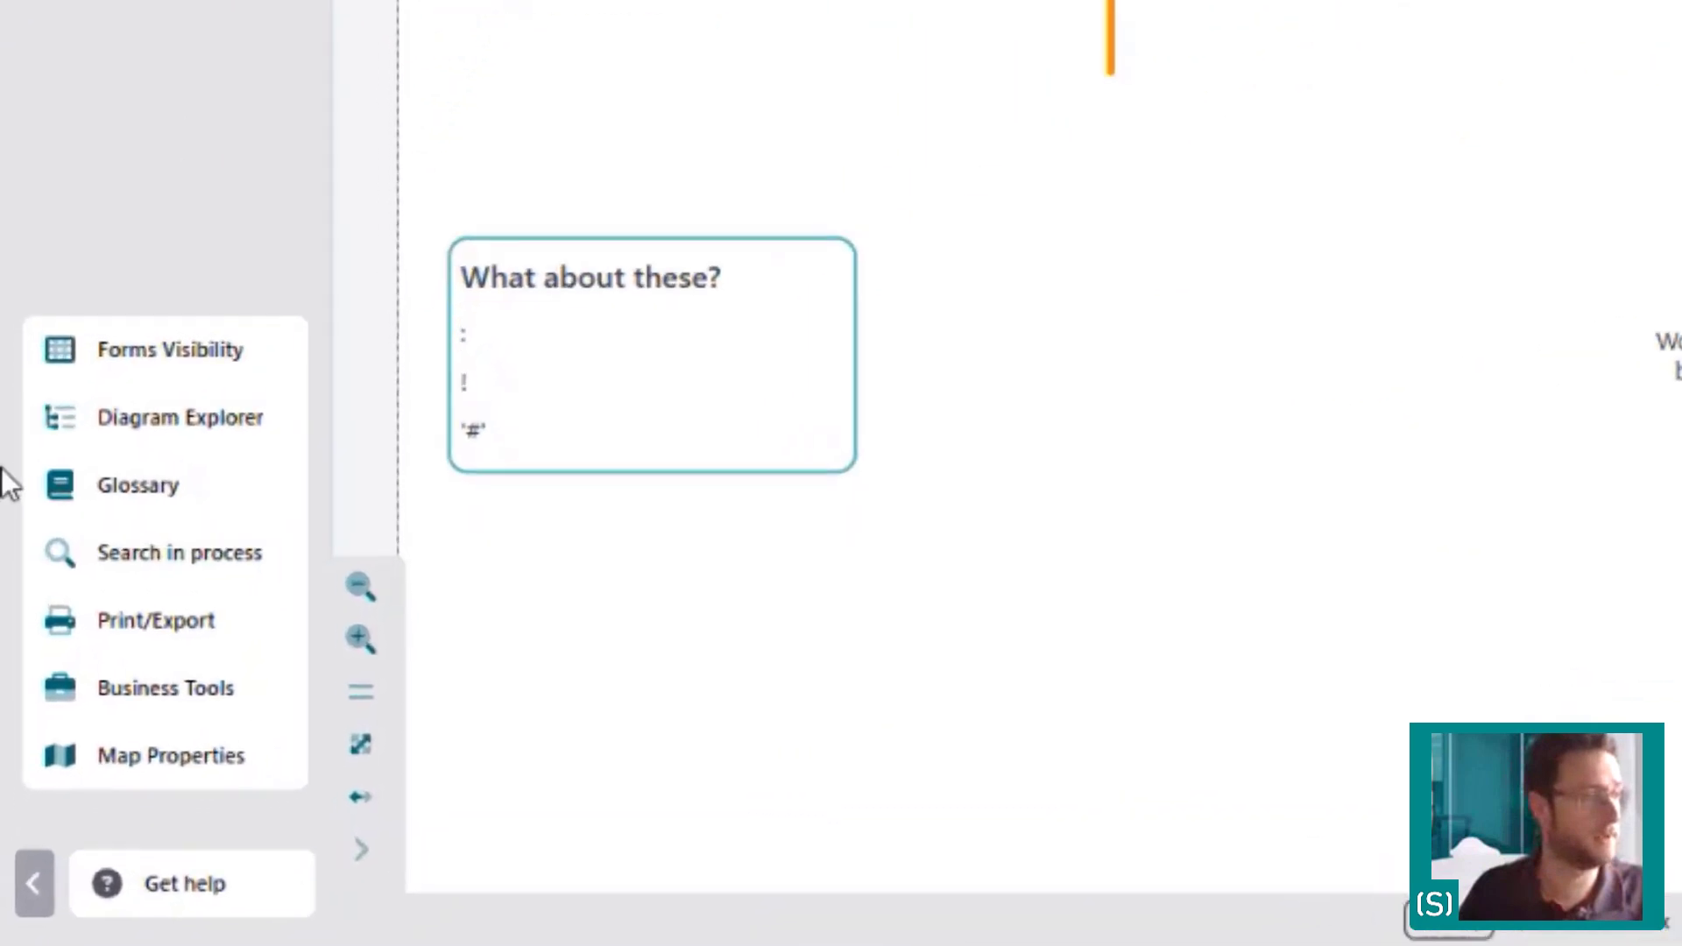
click(40, 876)
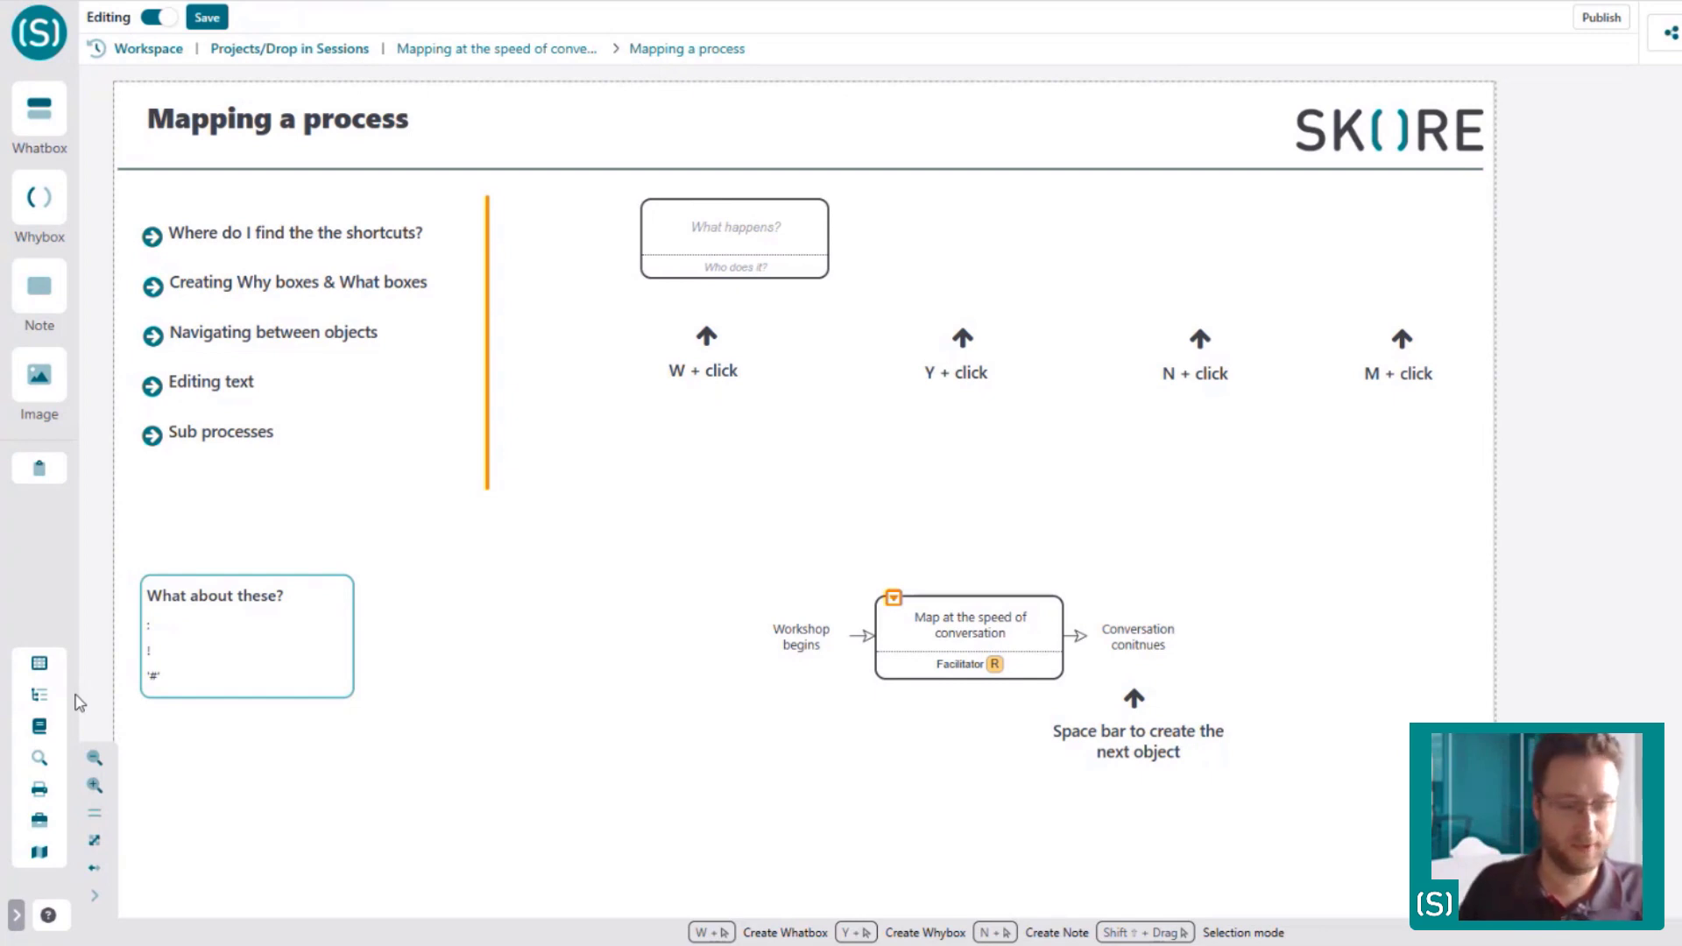
drag(660, 204, 635, 237)
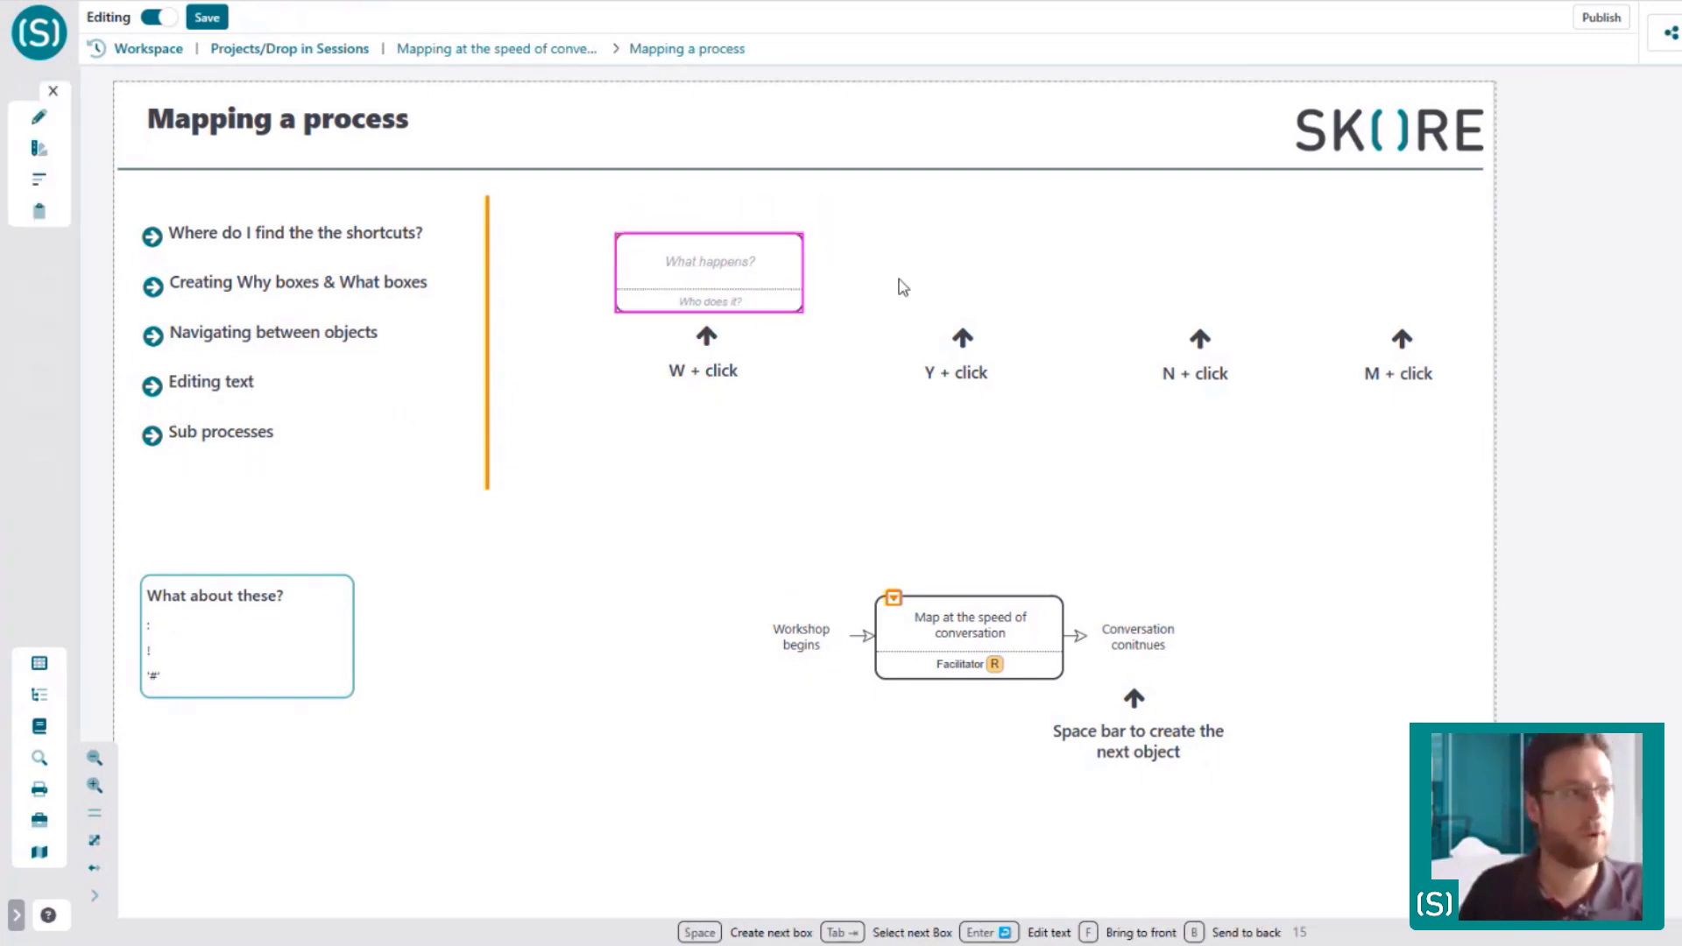
Add an empty whybox above the "Y + click" label and an empty note above the "N + click" label
click(901, 247)
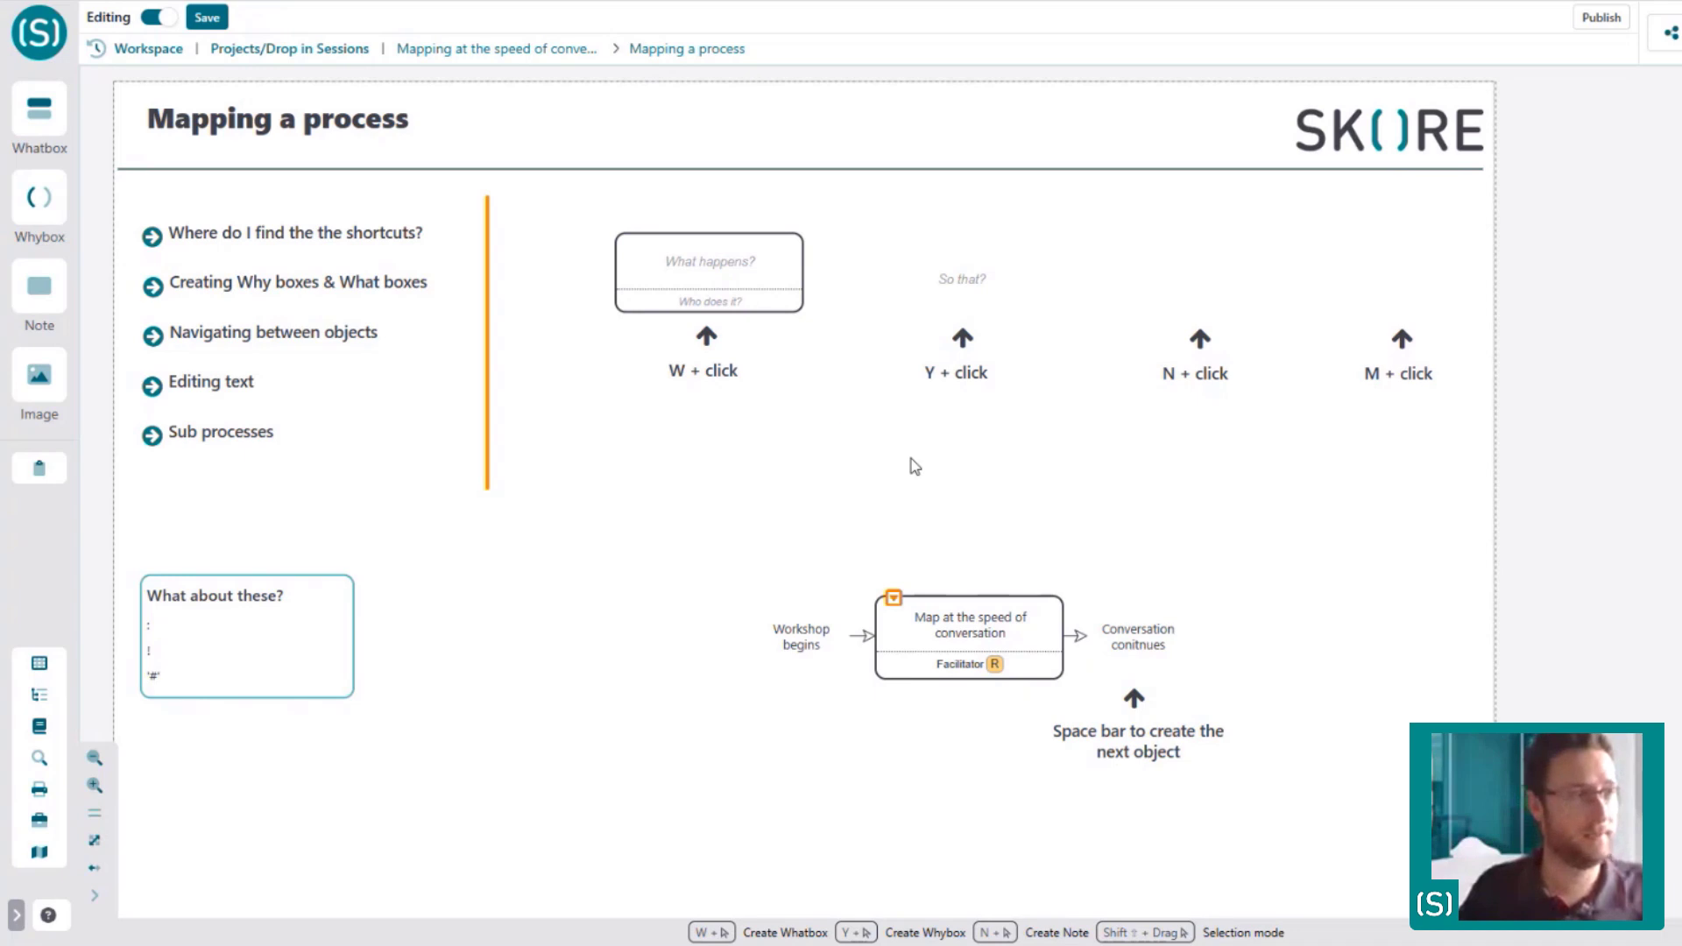
key(n)
click(1106, 226)
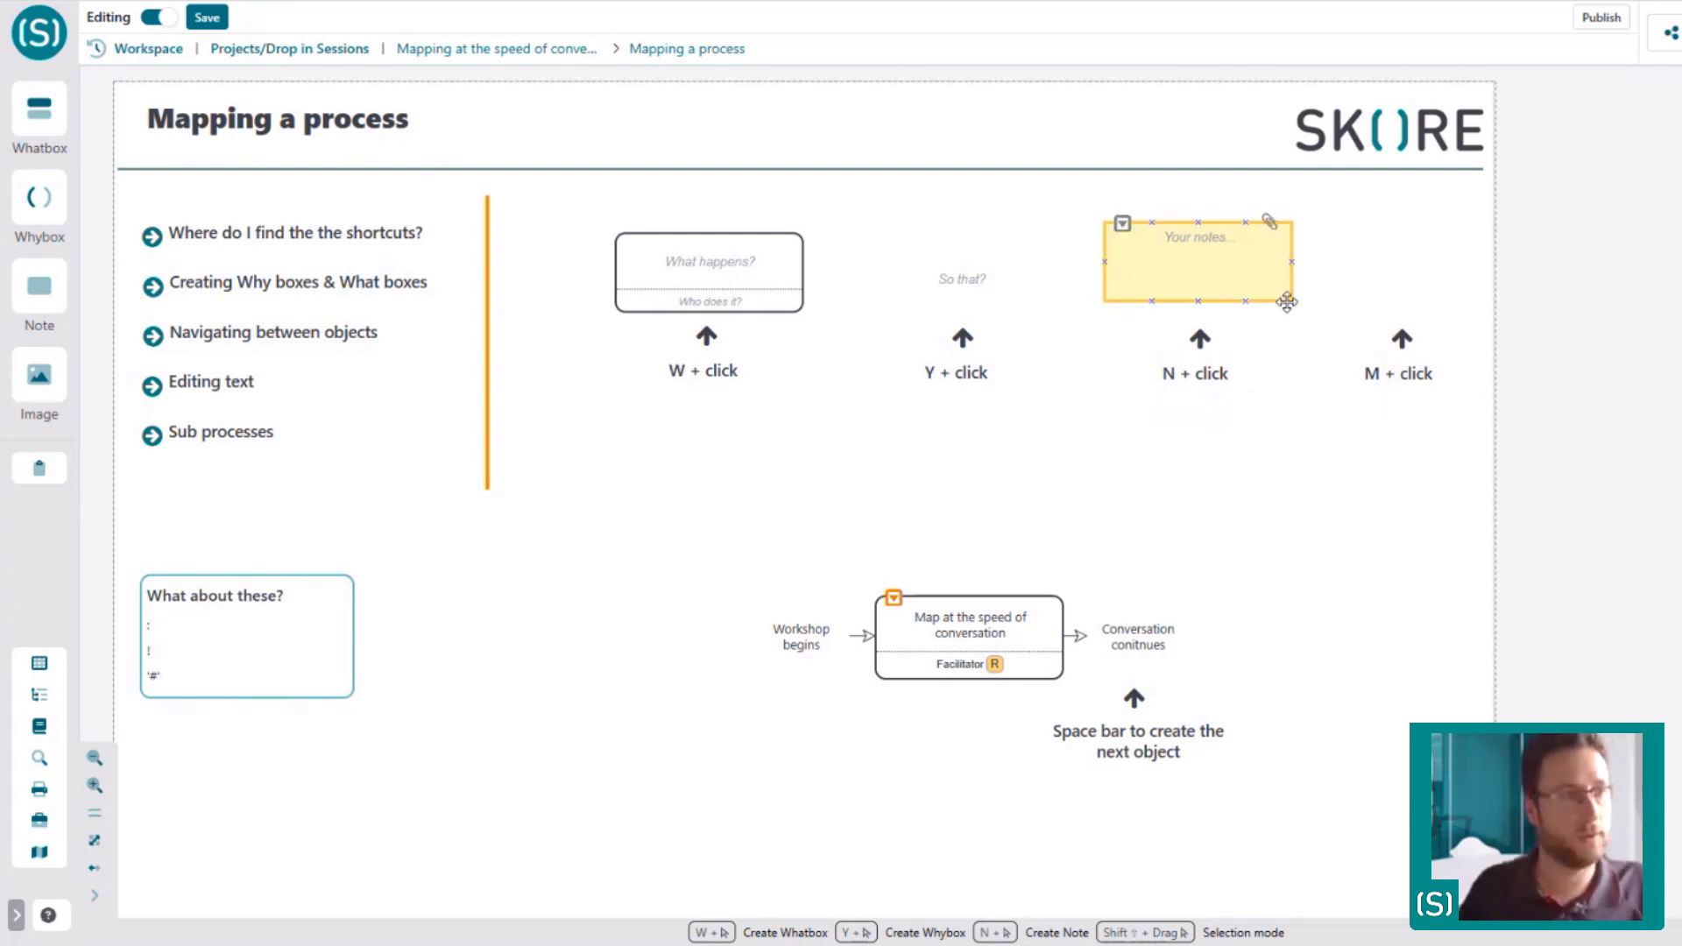
Add an empty media box near the "M + click" label and open its editor, leaving it without inserting media
click(1382, 240)
click(1384, 394)
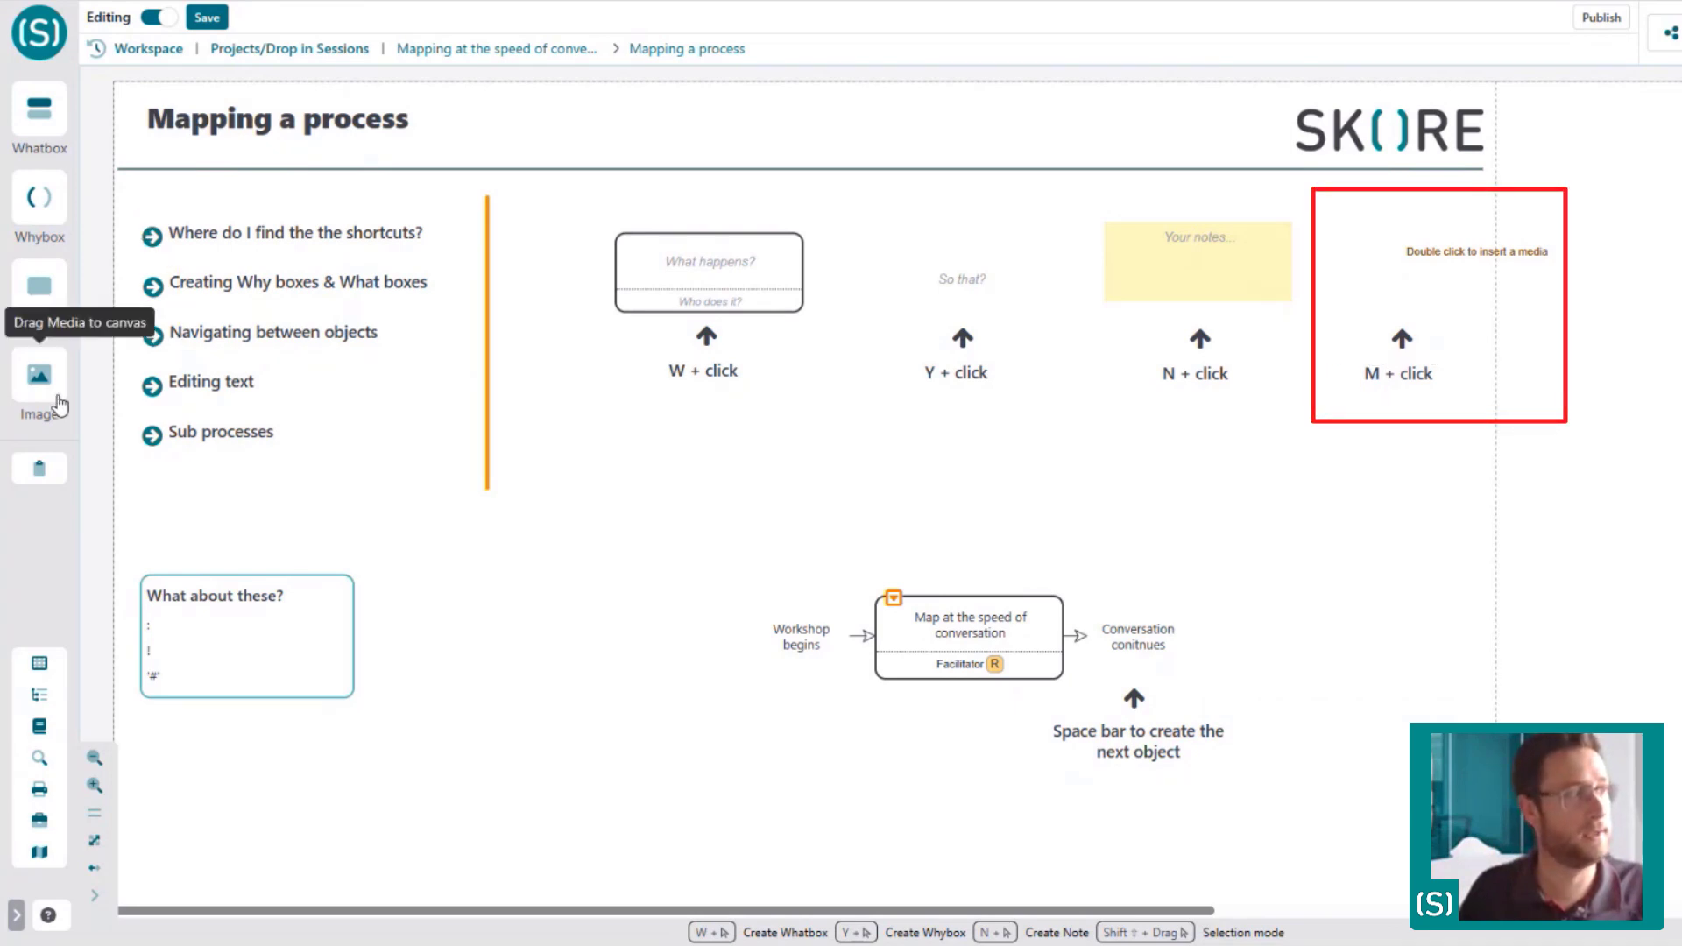
click(1432, 265)
double_click(1432, 265)
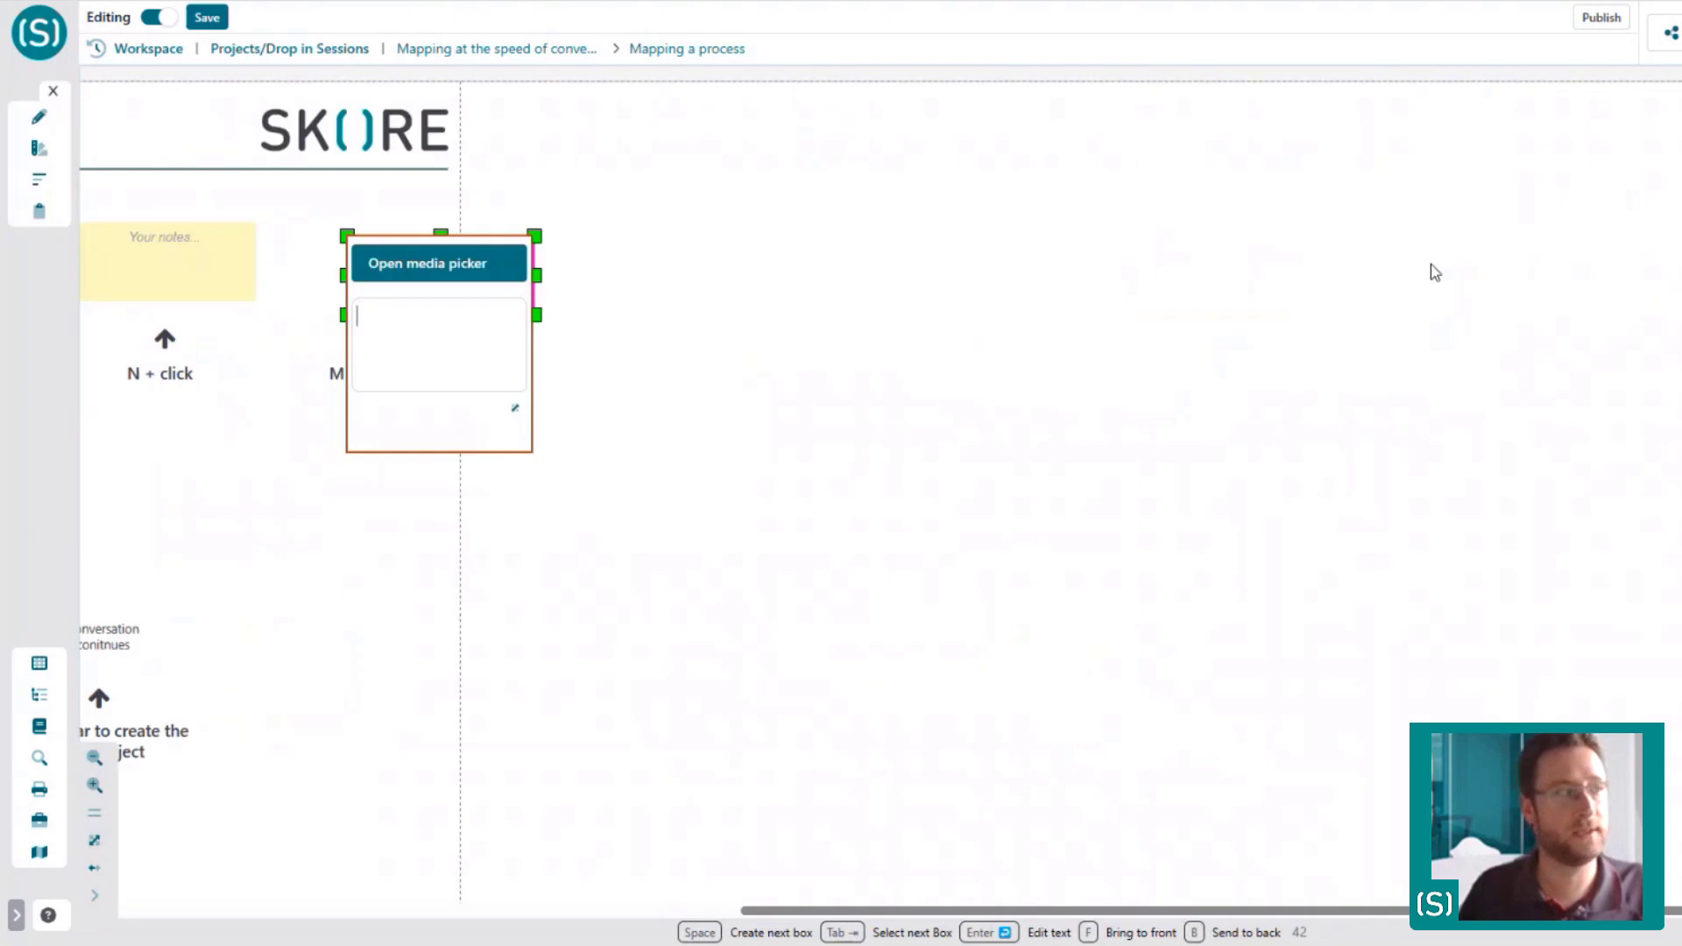
click(339, 615)
drag(357, 552, 1490, 526)
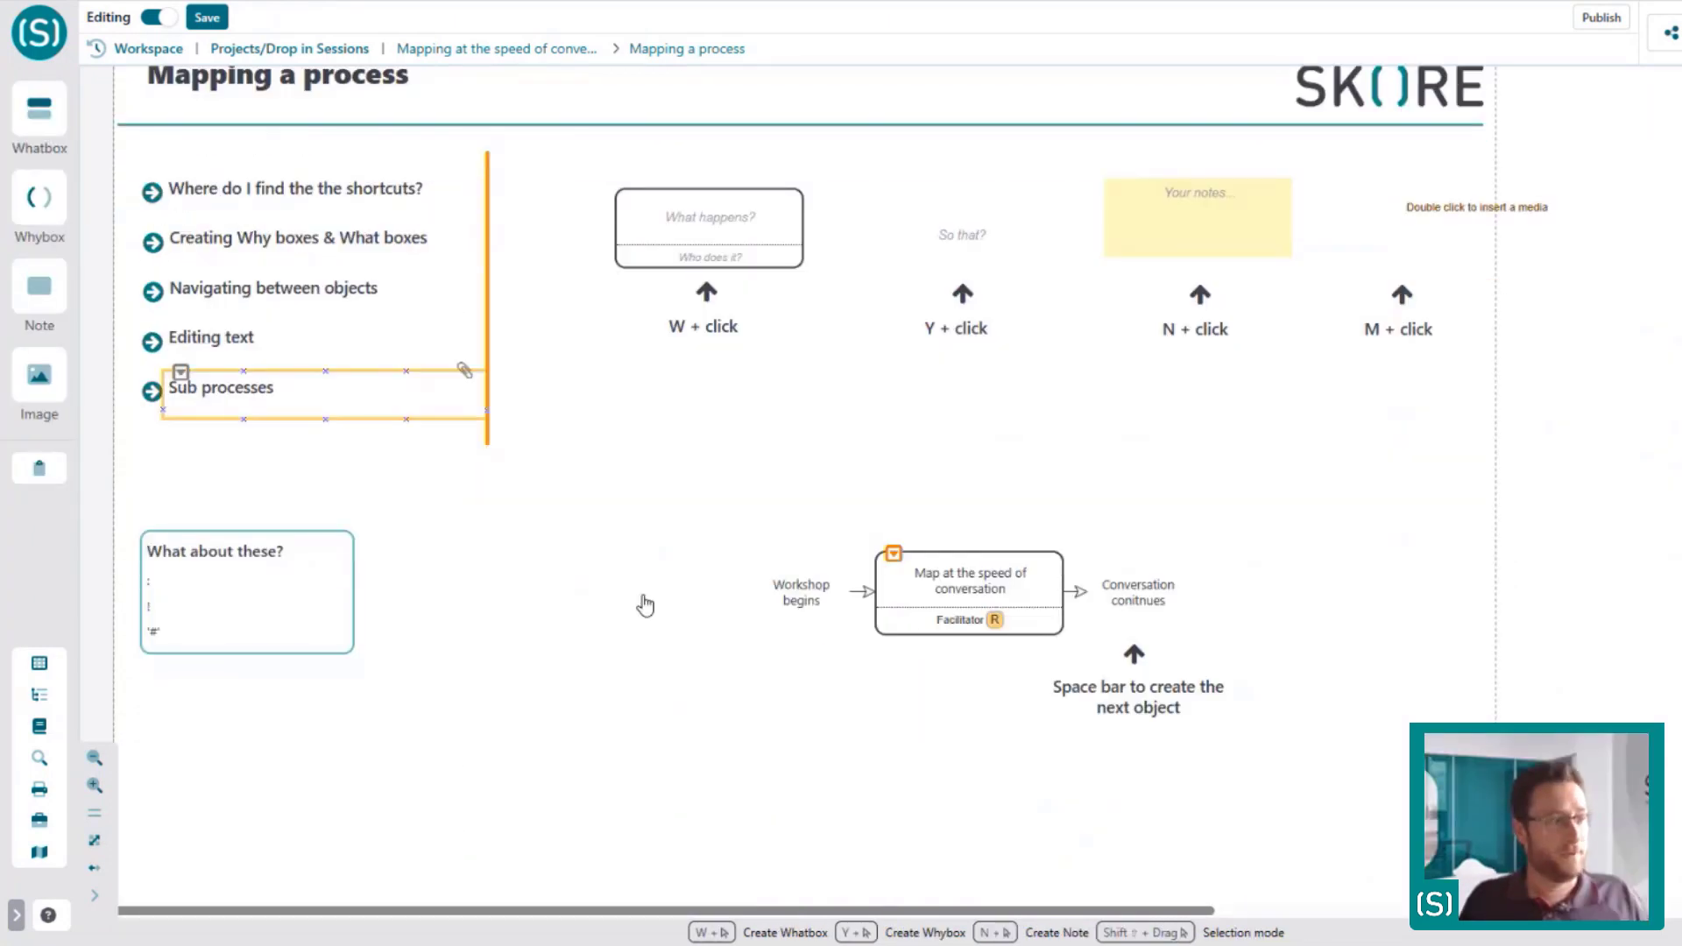
Show the full list of keyboard shortcuts from the help options
click(645, 604)
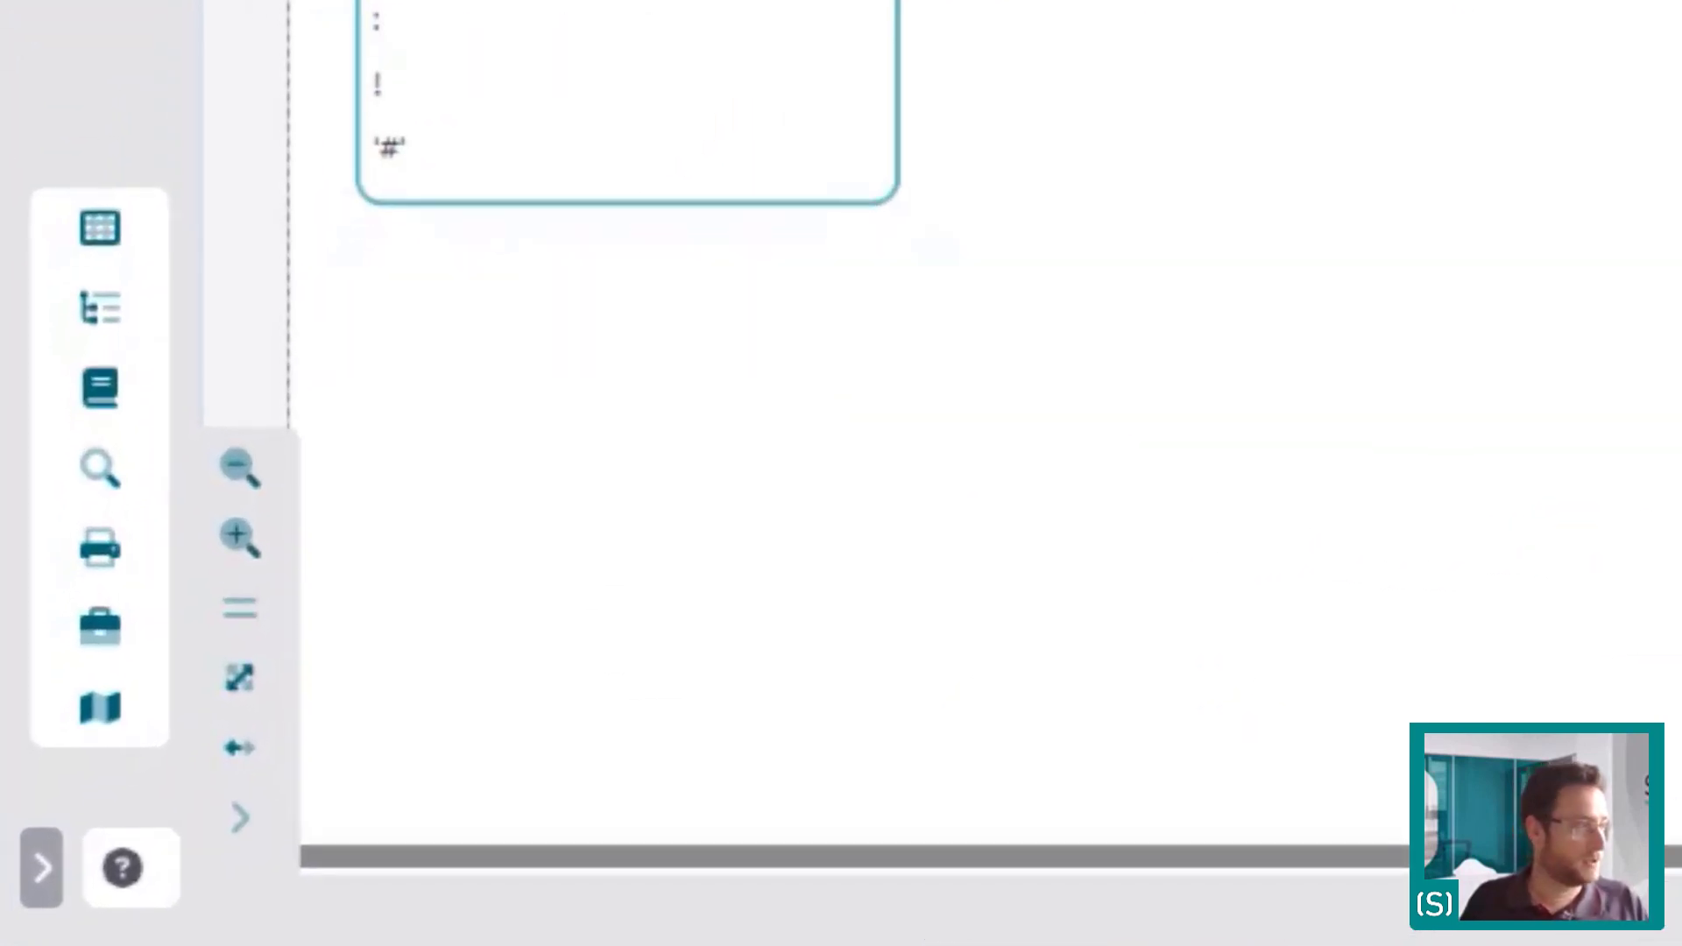
click(124, 885)
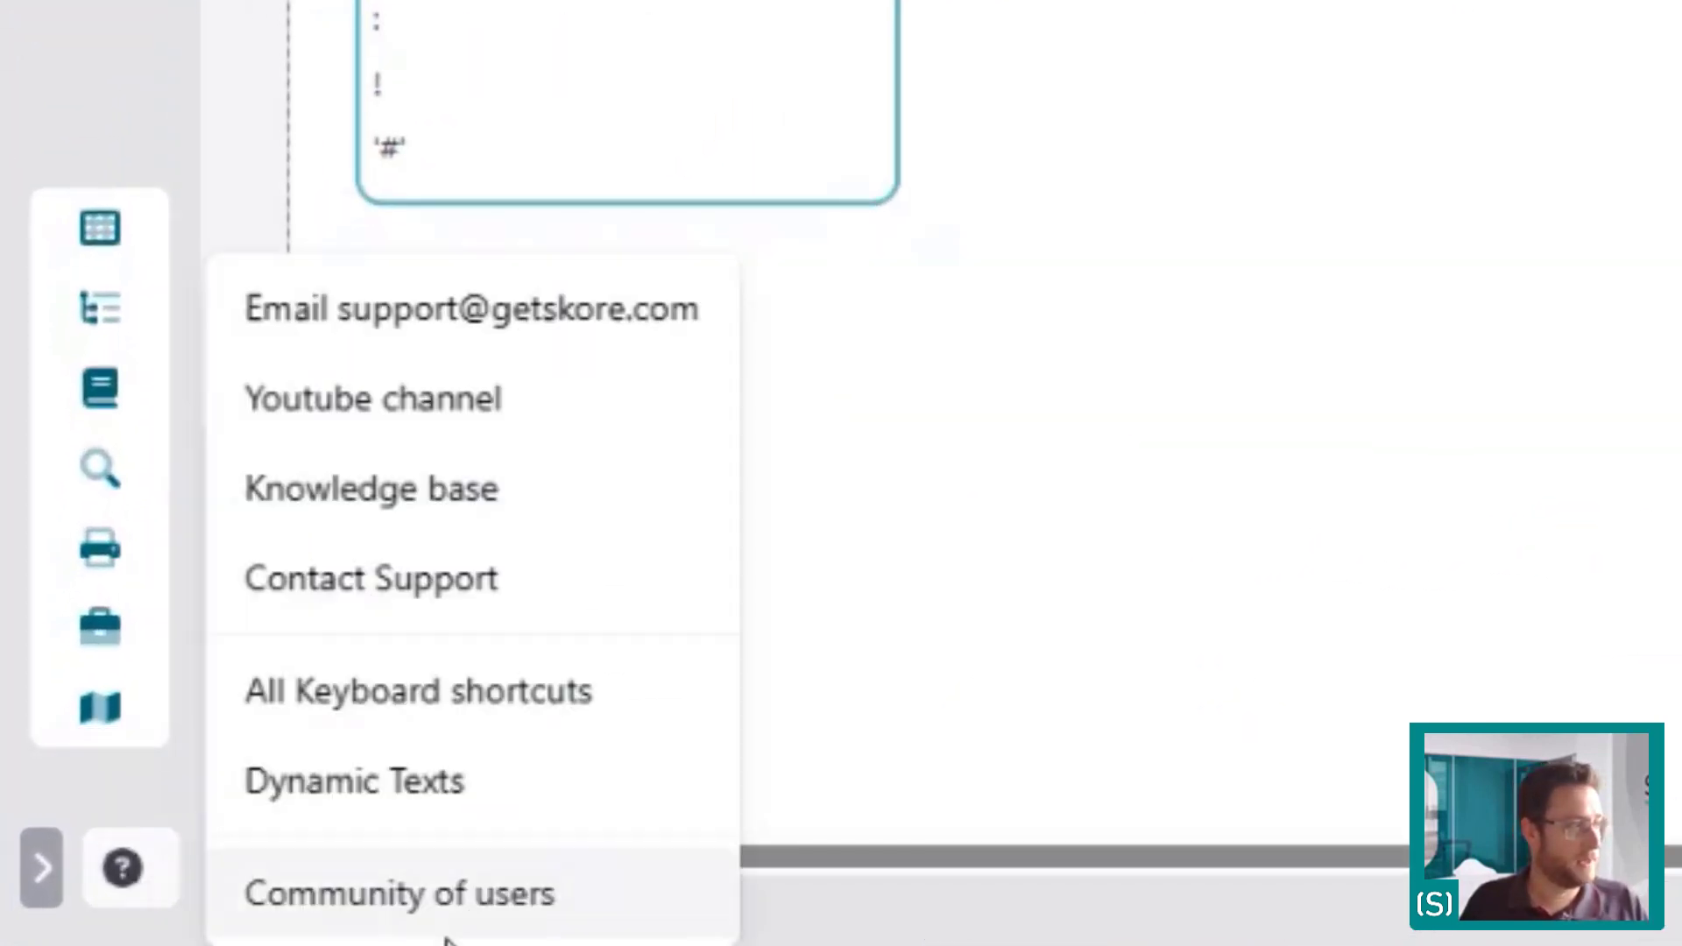
click(473, 705)
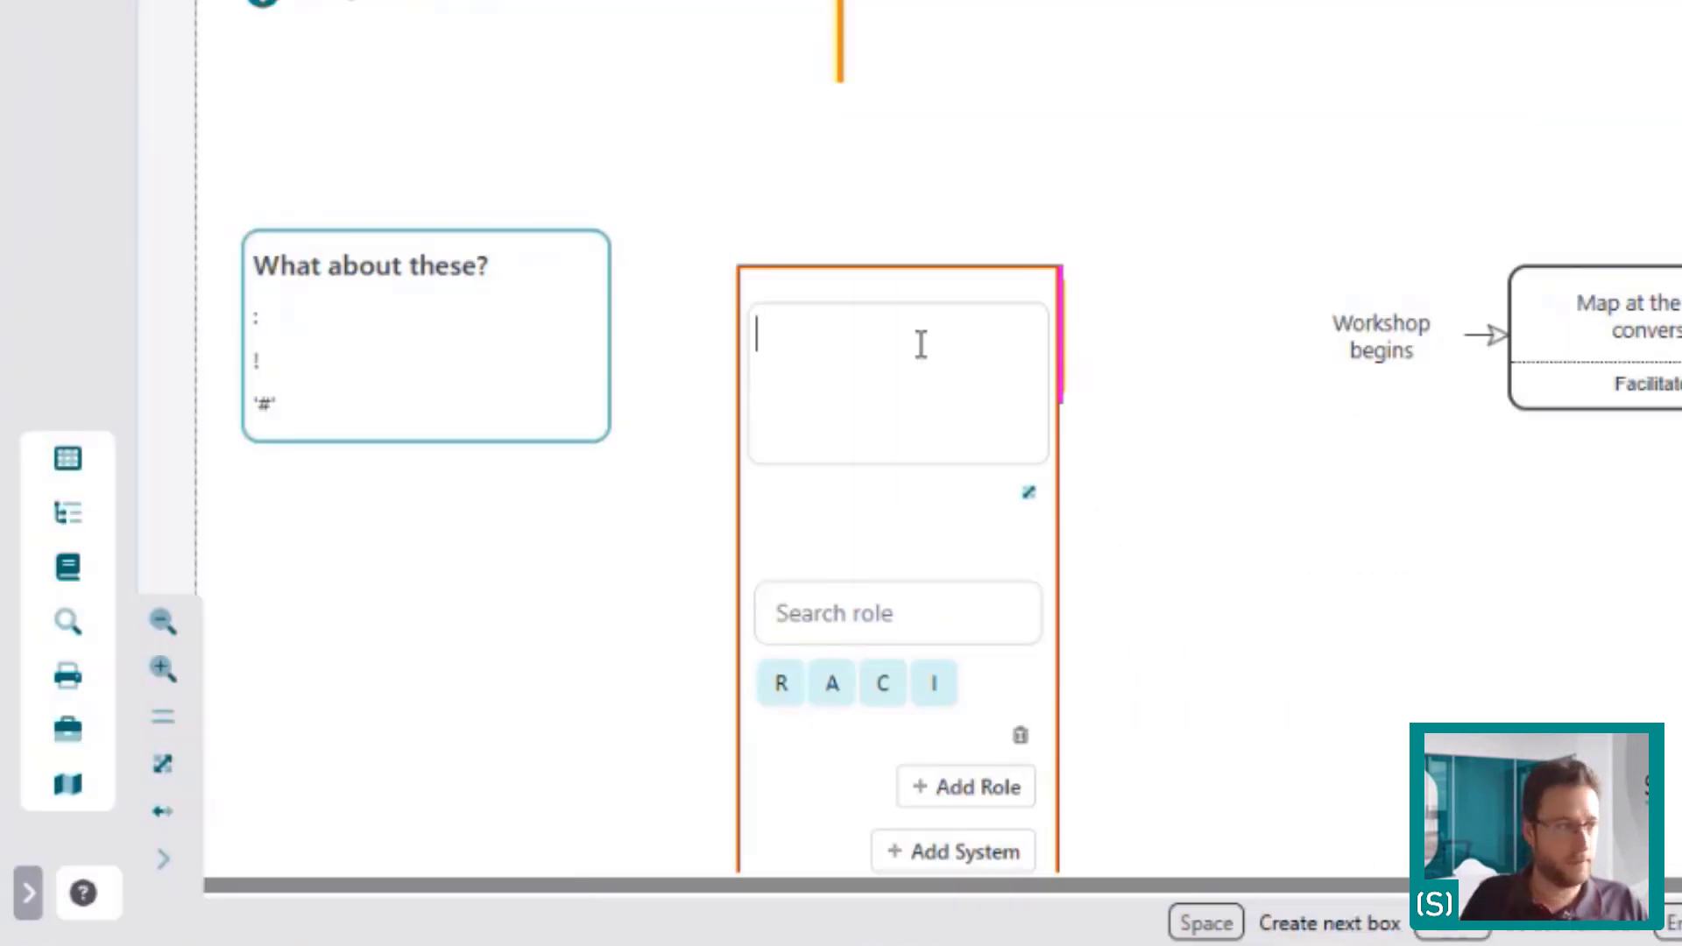
Create a whatbox beside the "What about these?" note and insert a star icon in its text by searching for "star"
text(:)
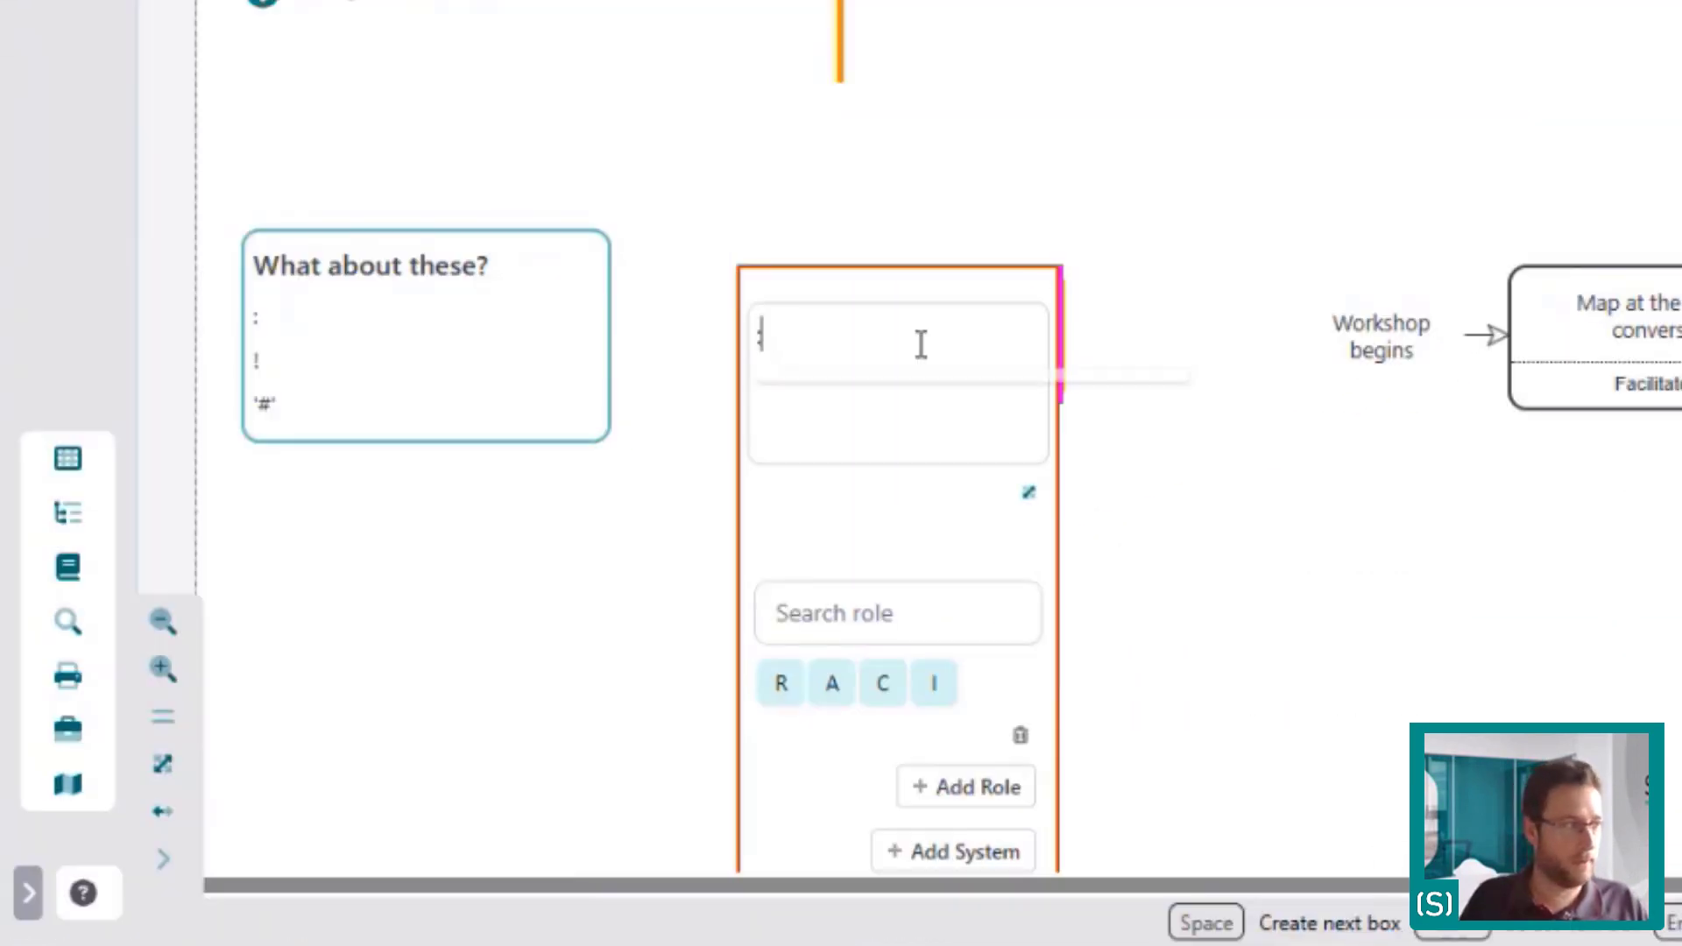
text(:)
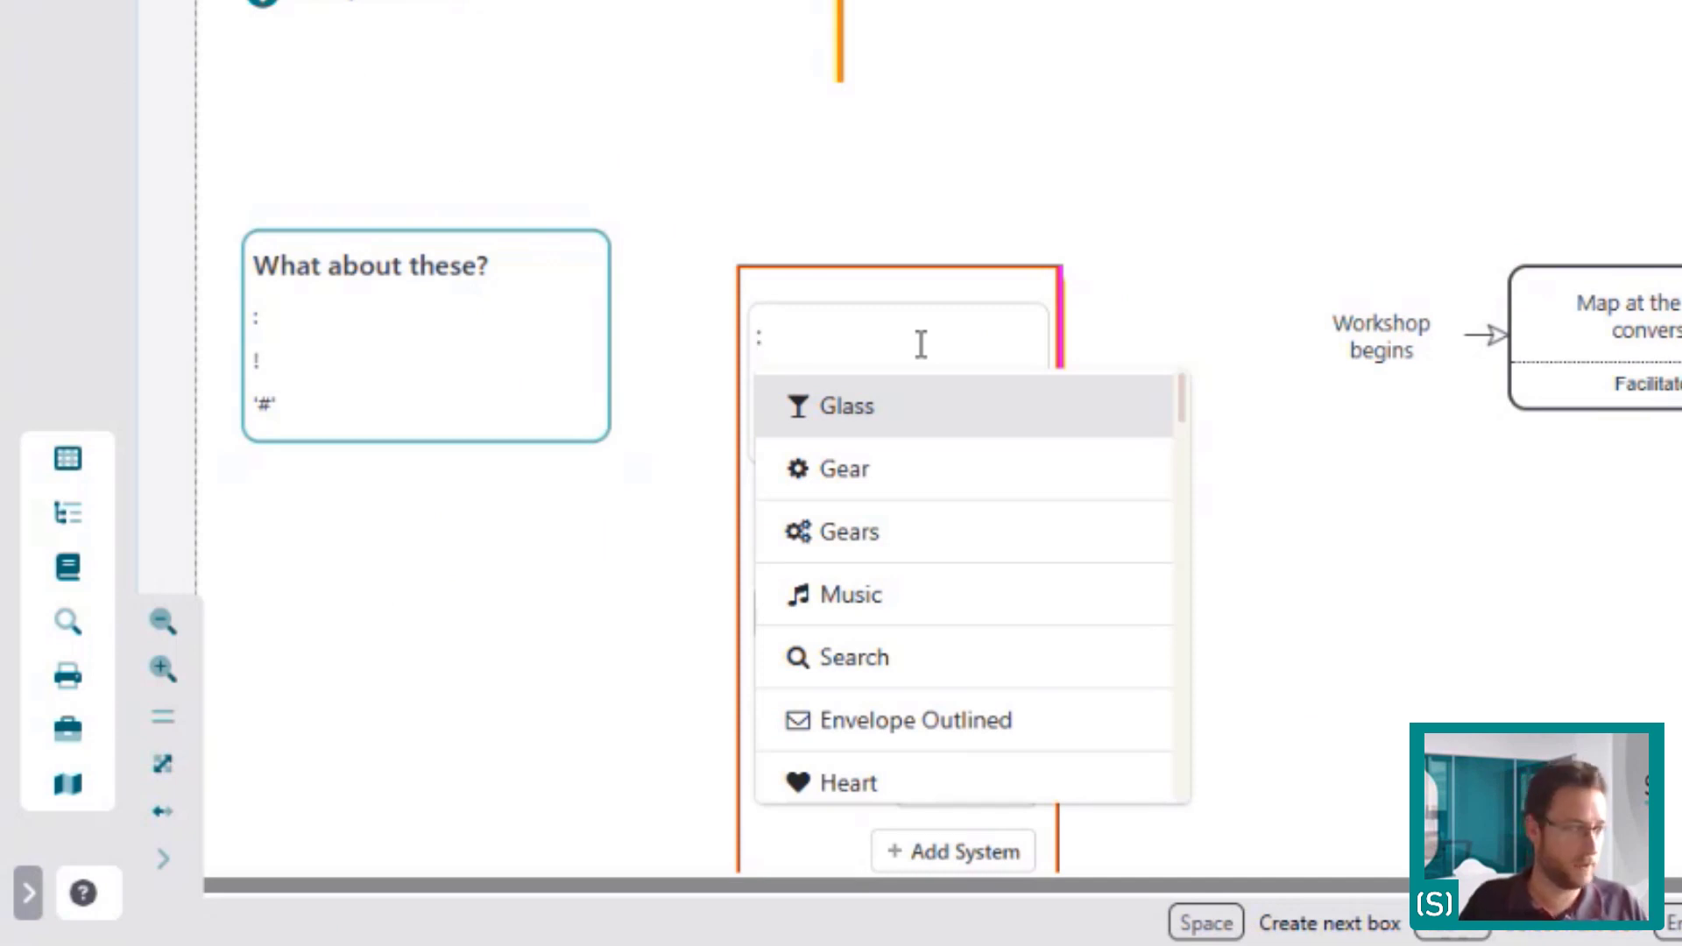
text(s)
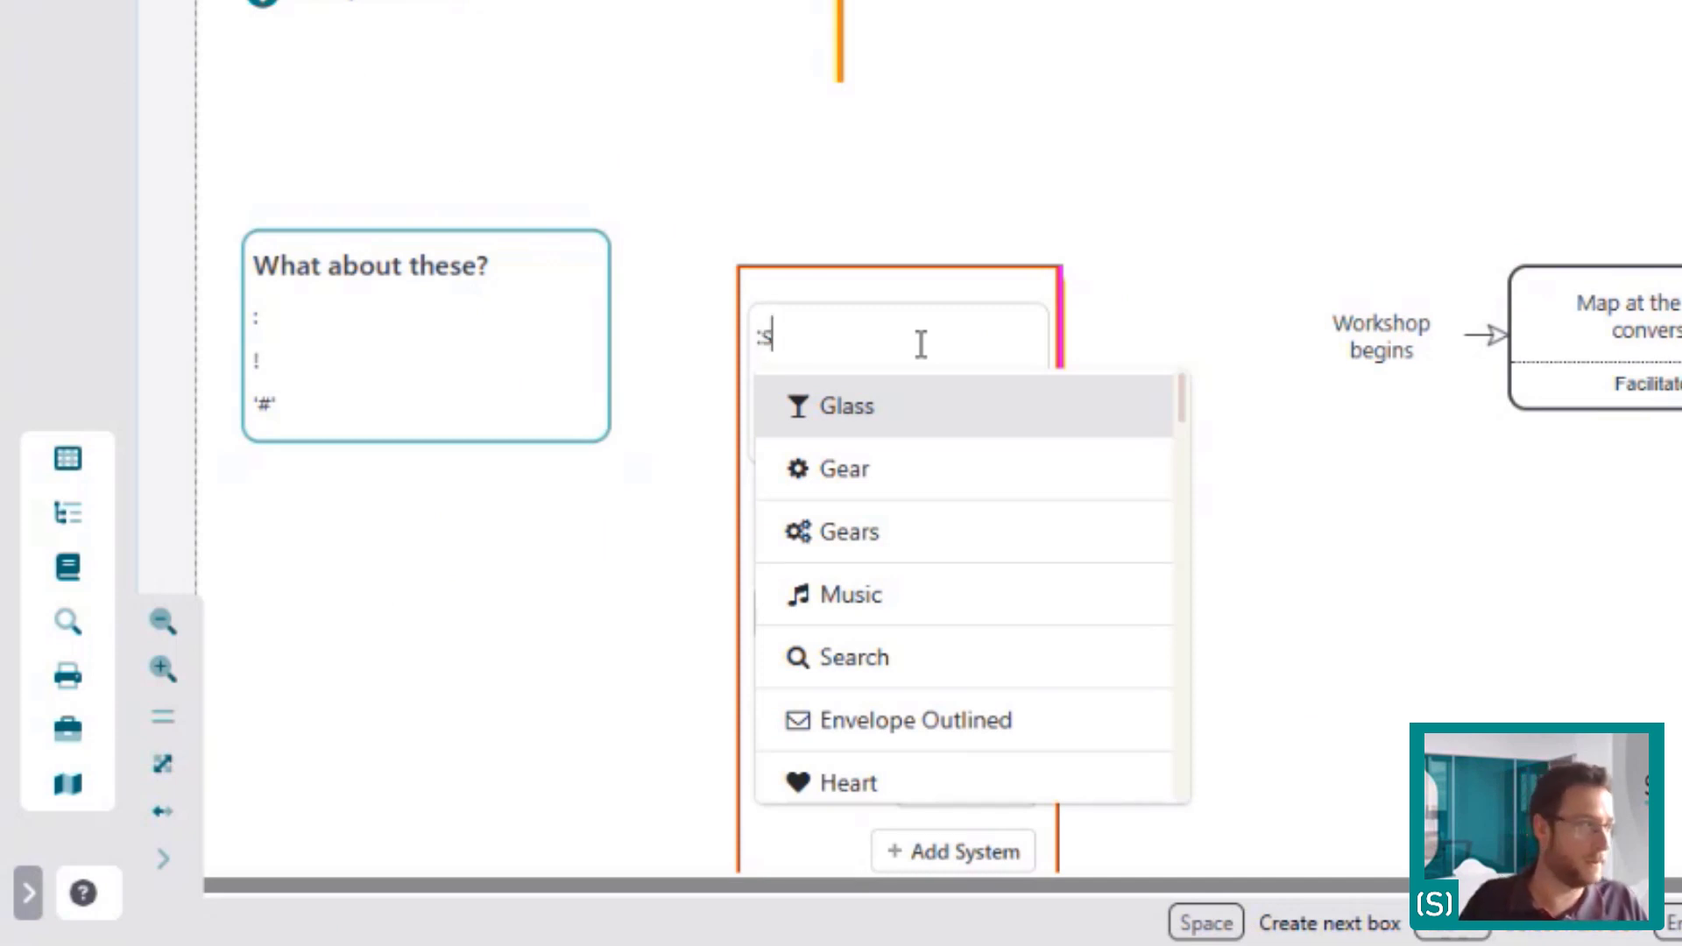
text(tar)
click(923, 398)
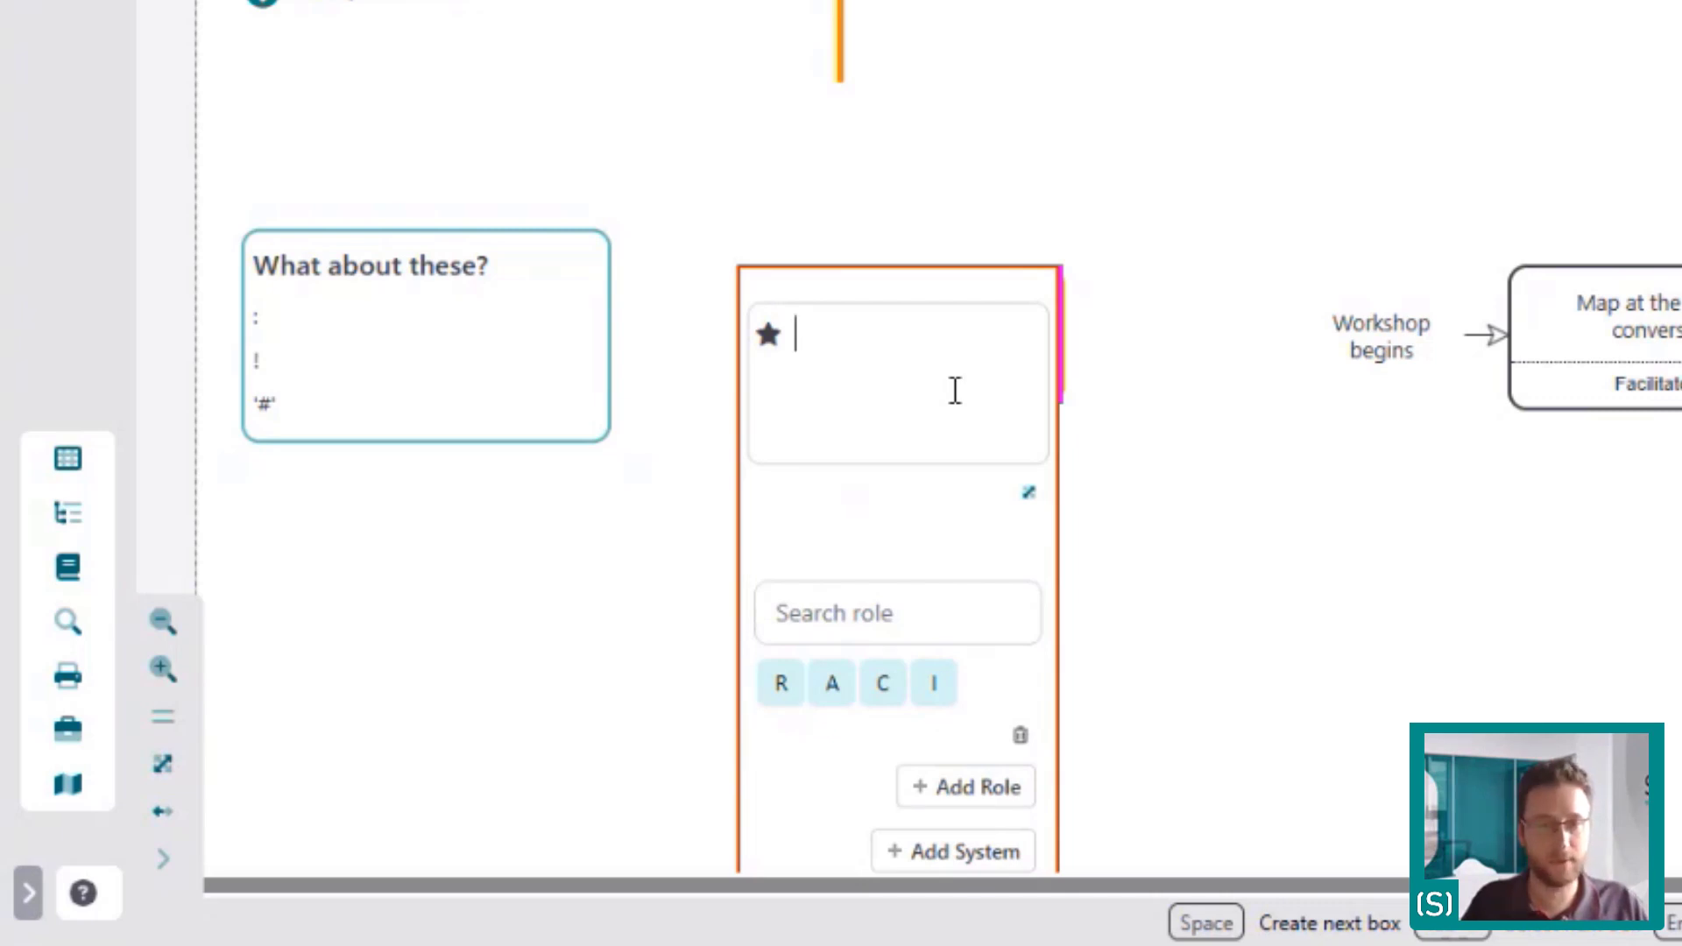
Enter "!" after the star icon, open the options for a link within this process and cancel the link insertion
text(!)
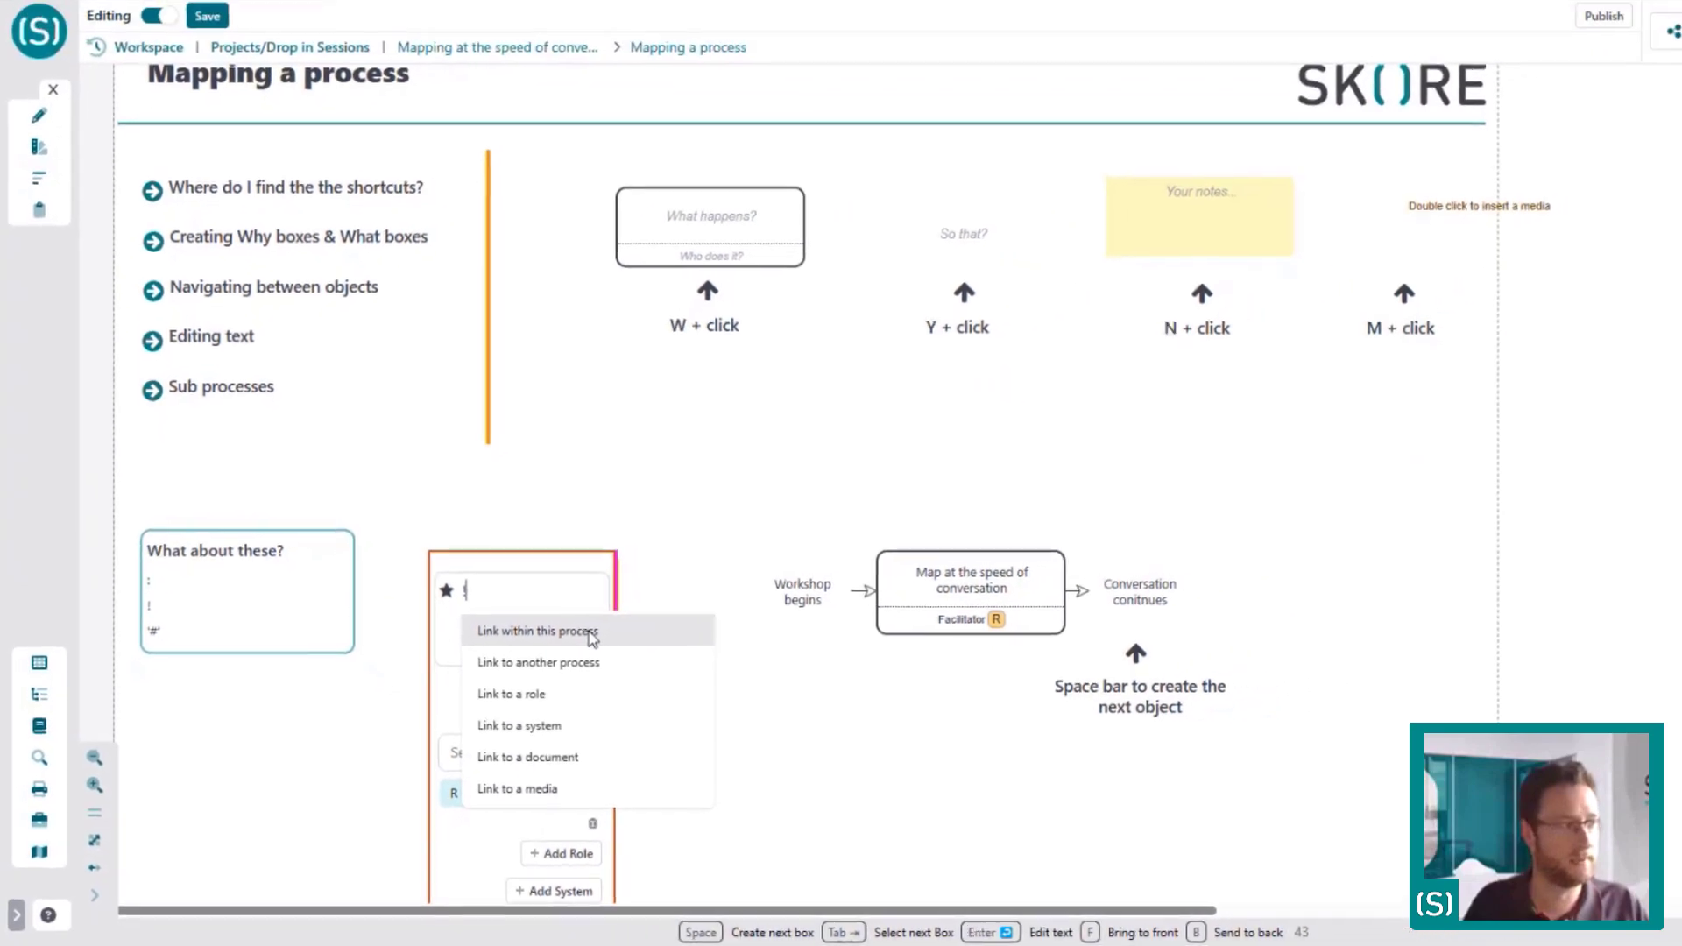
click(590, 633)
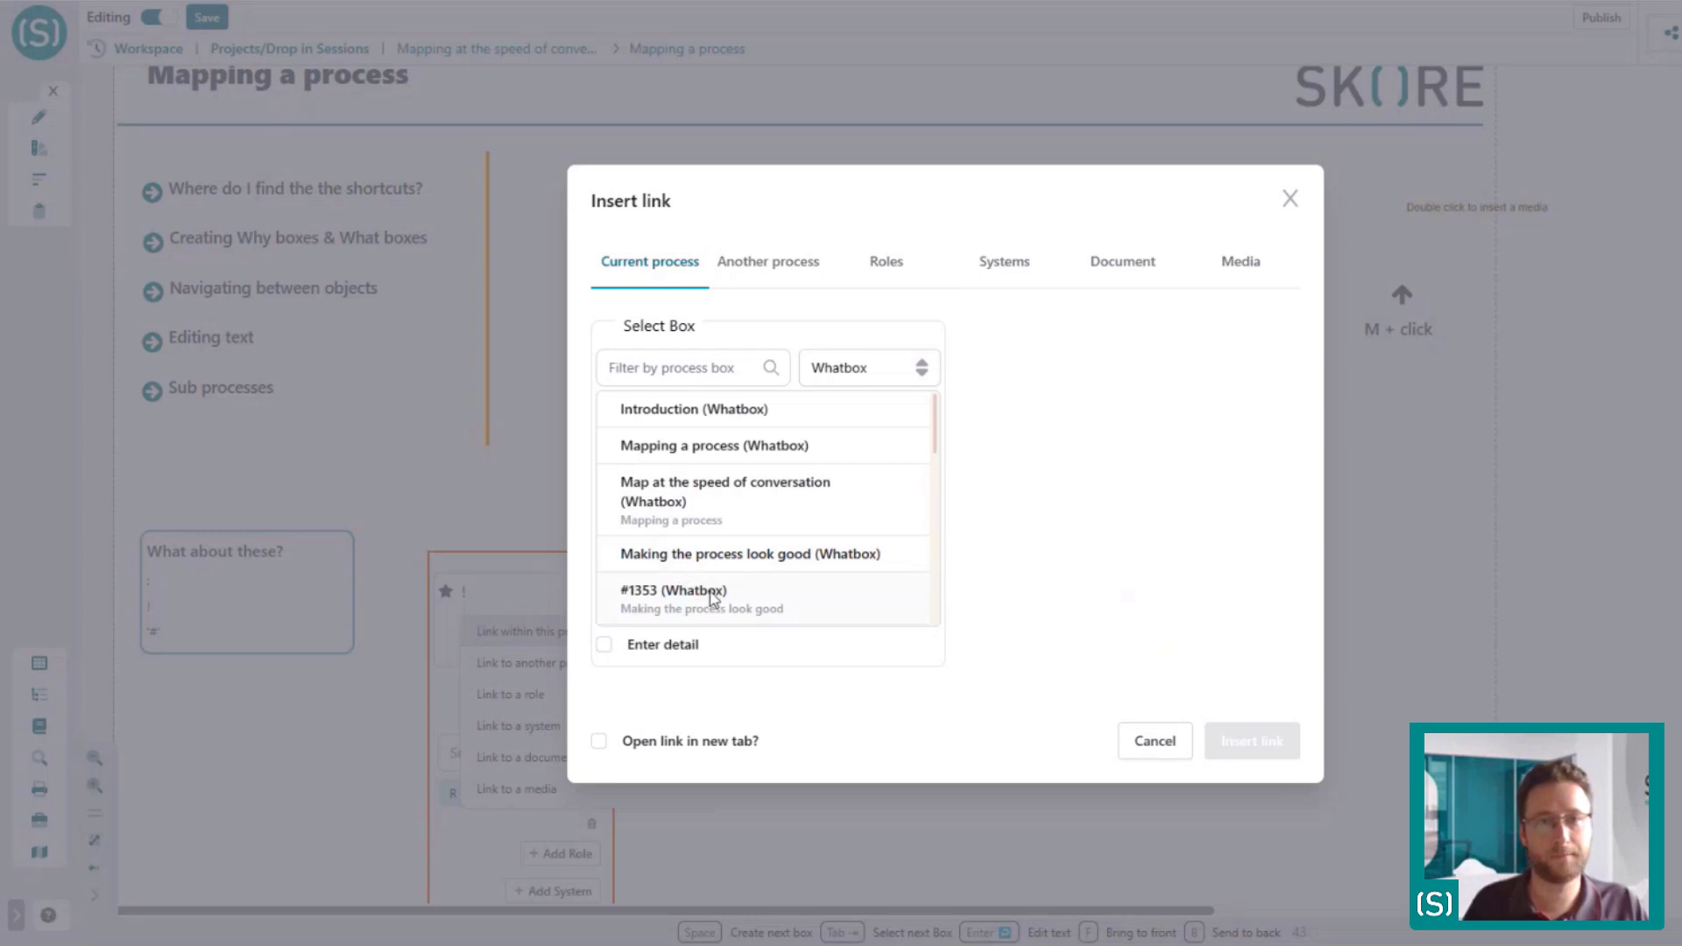
click(1159, 741)
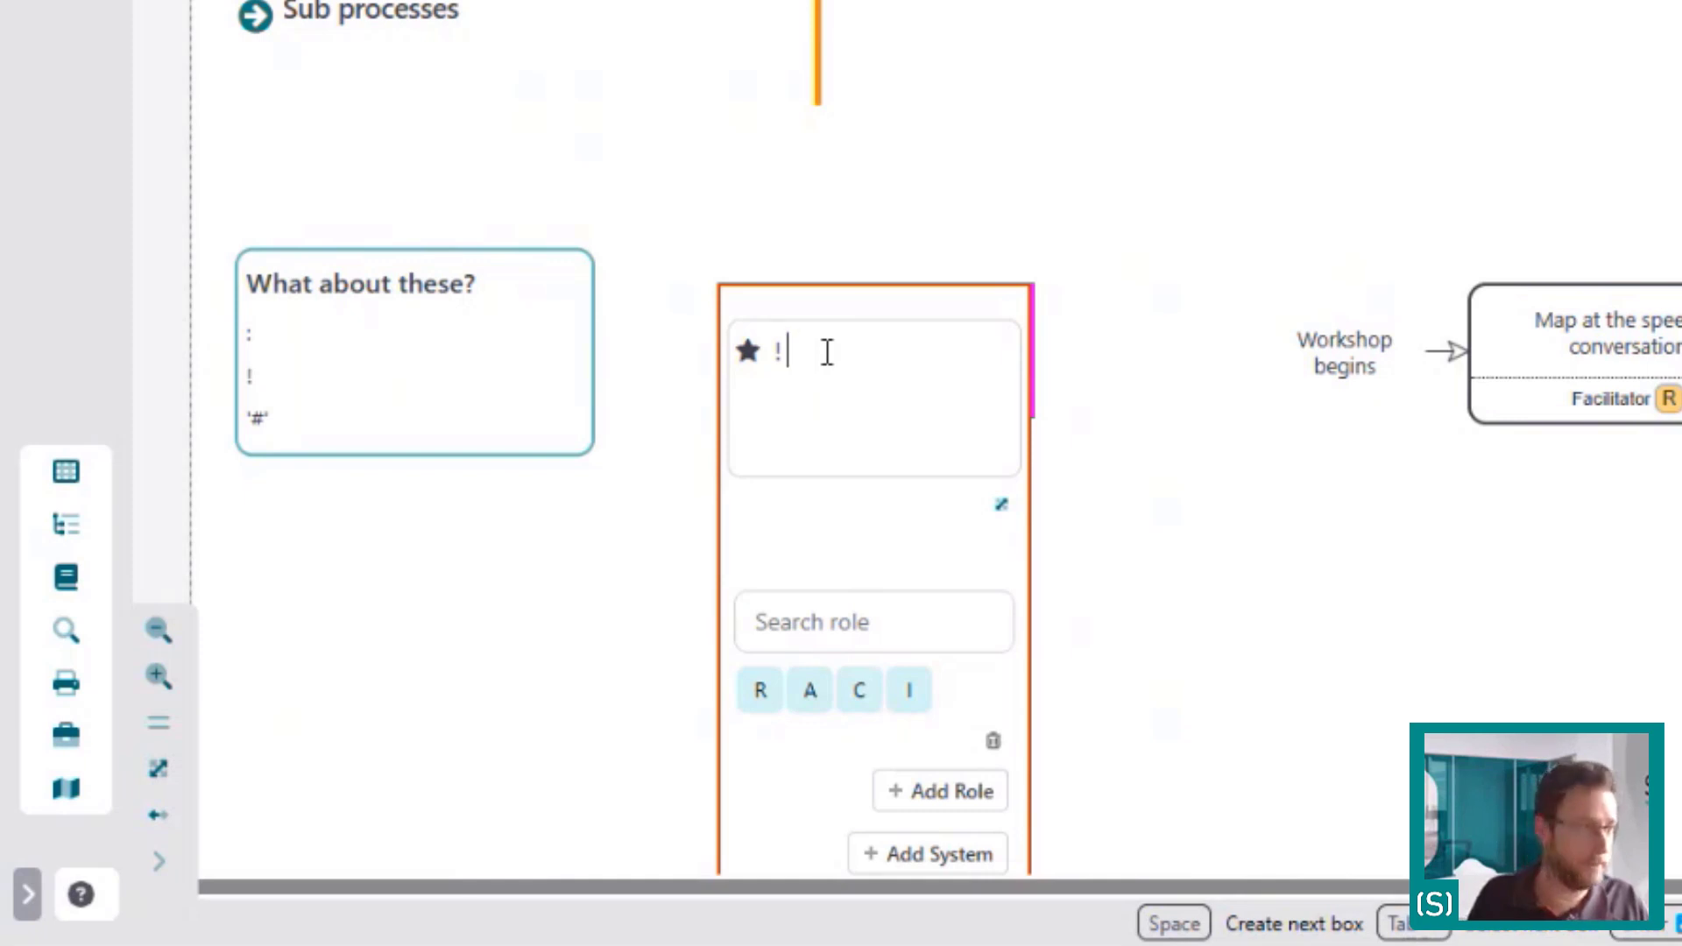
Browse the glossary terms after the "!" in the whatbox text, and create and insert the new term TBC
text(#)
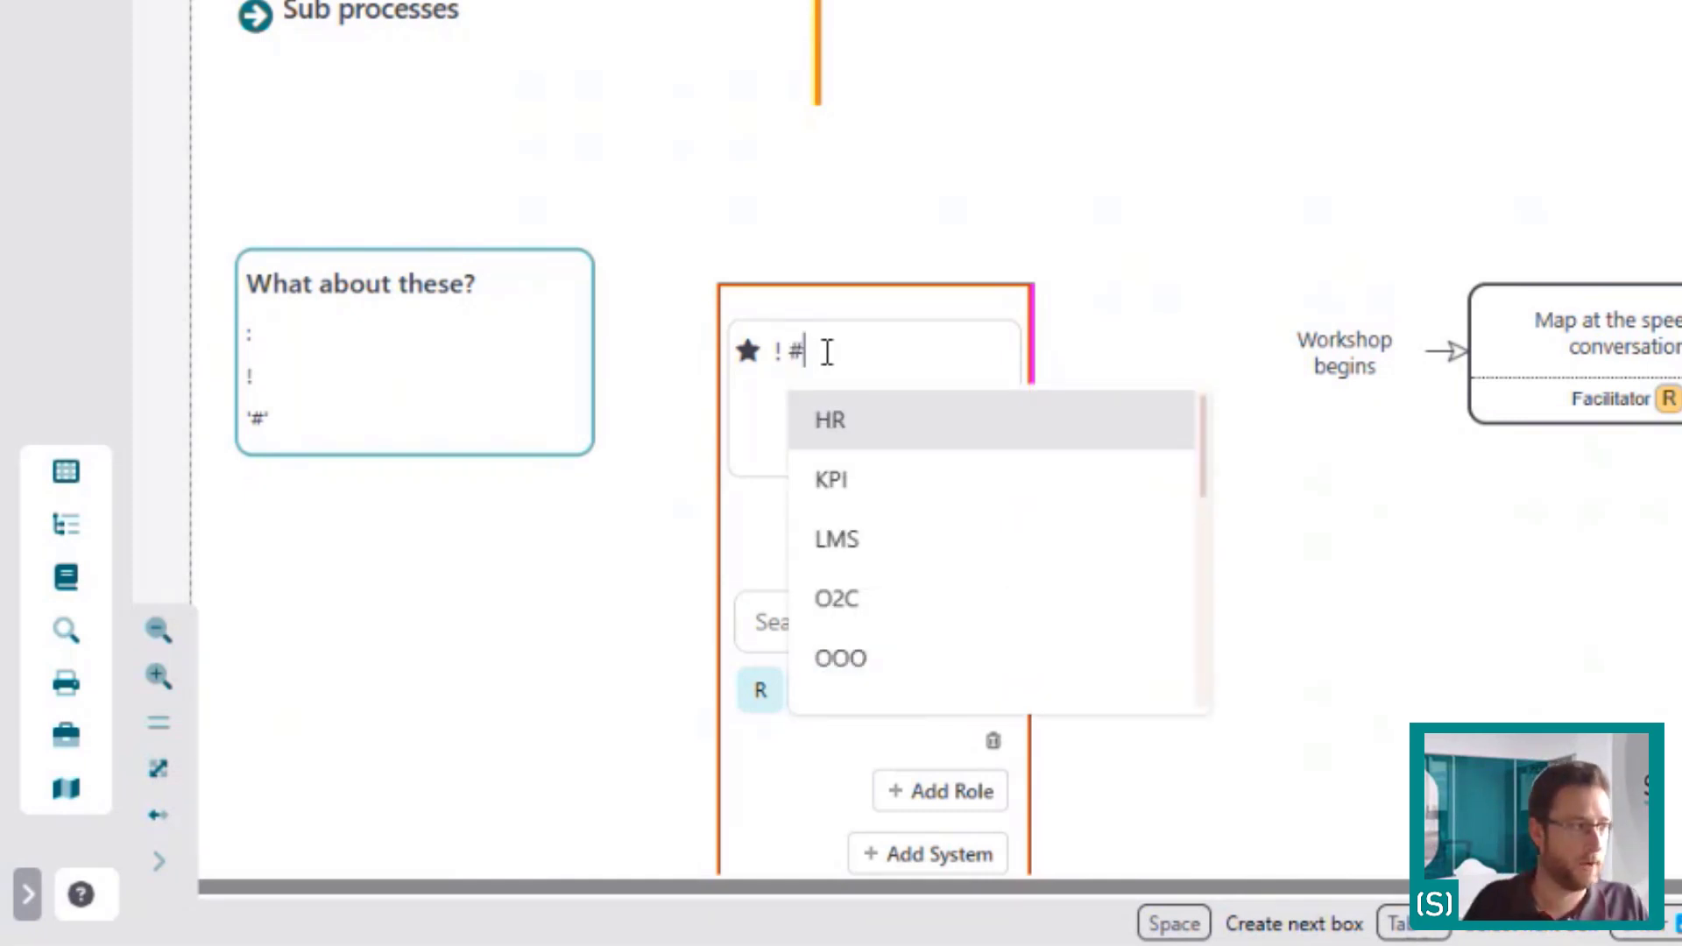
scroll(847, 419, down, 5)
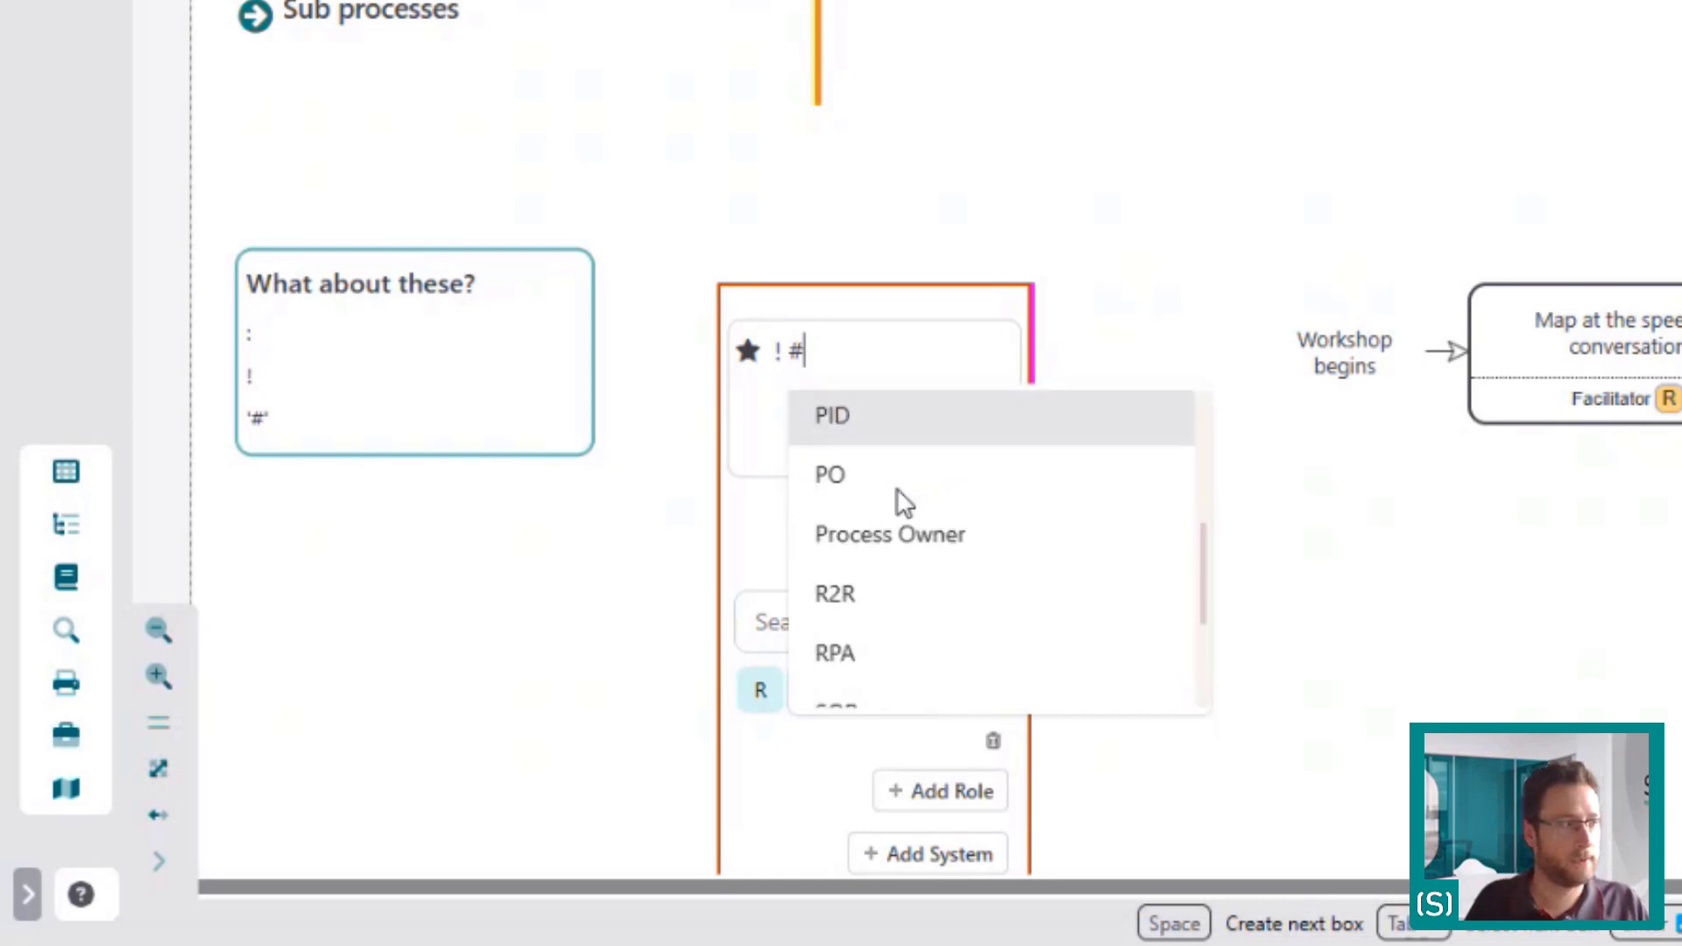
scroll(898, 552, down, 2)
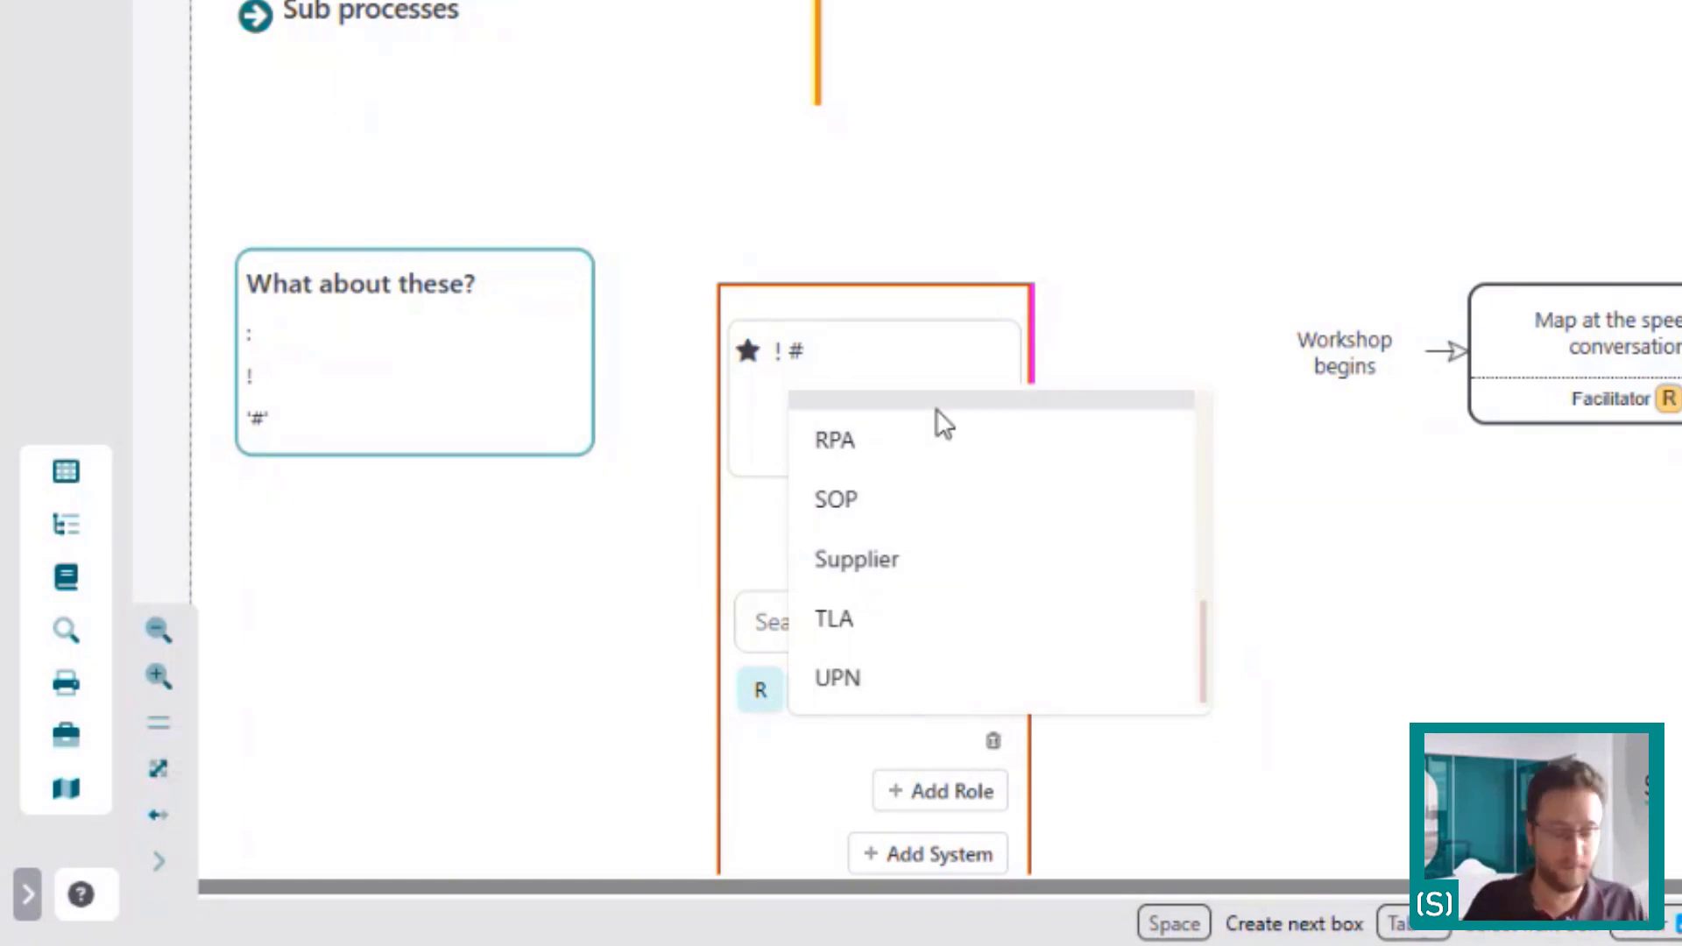
text(TL)
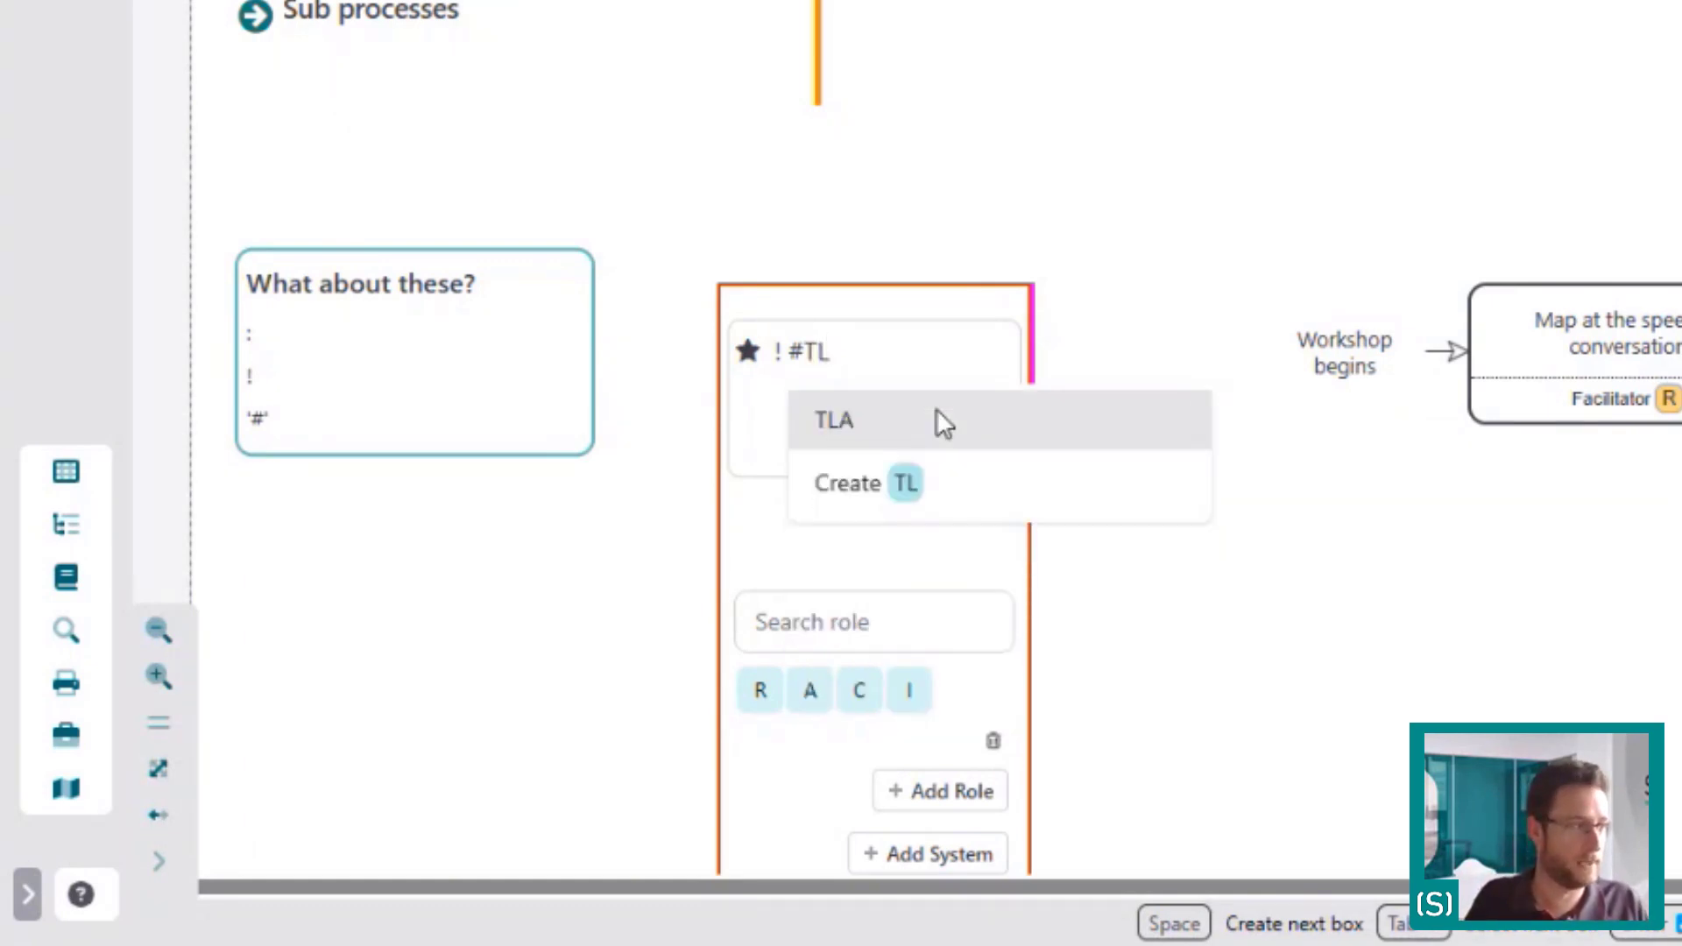
key(BackSpace)
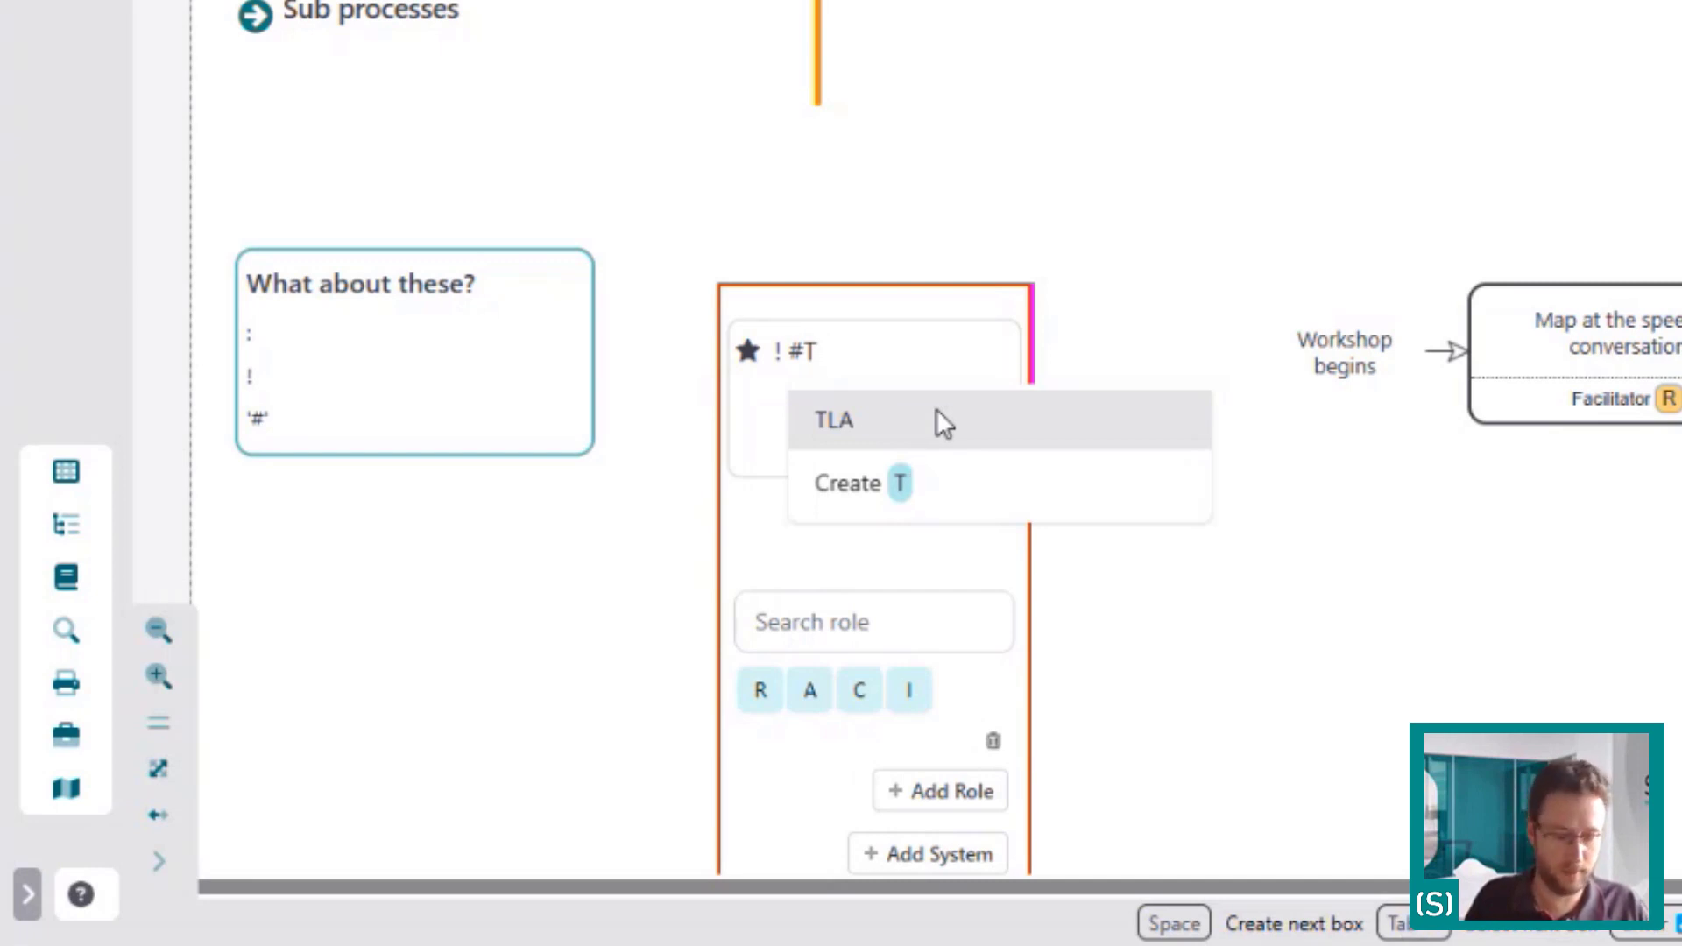
text(BC)
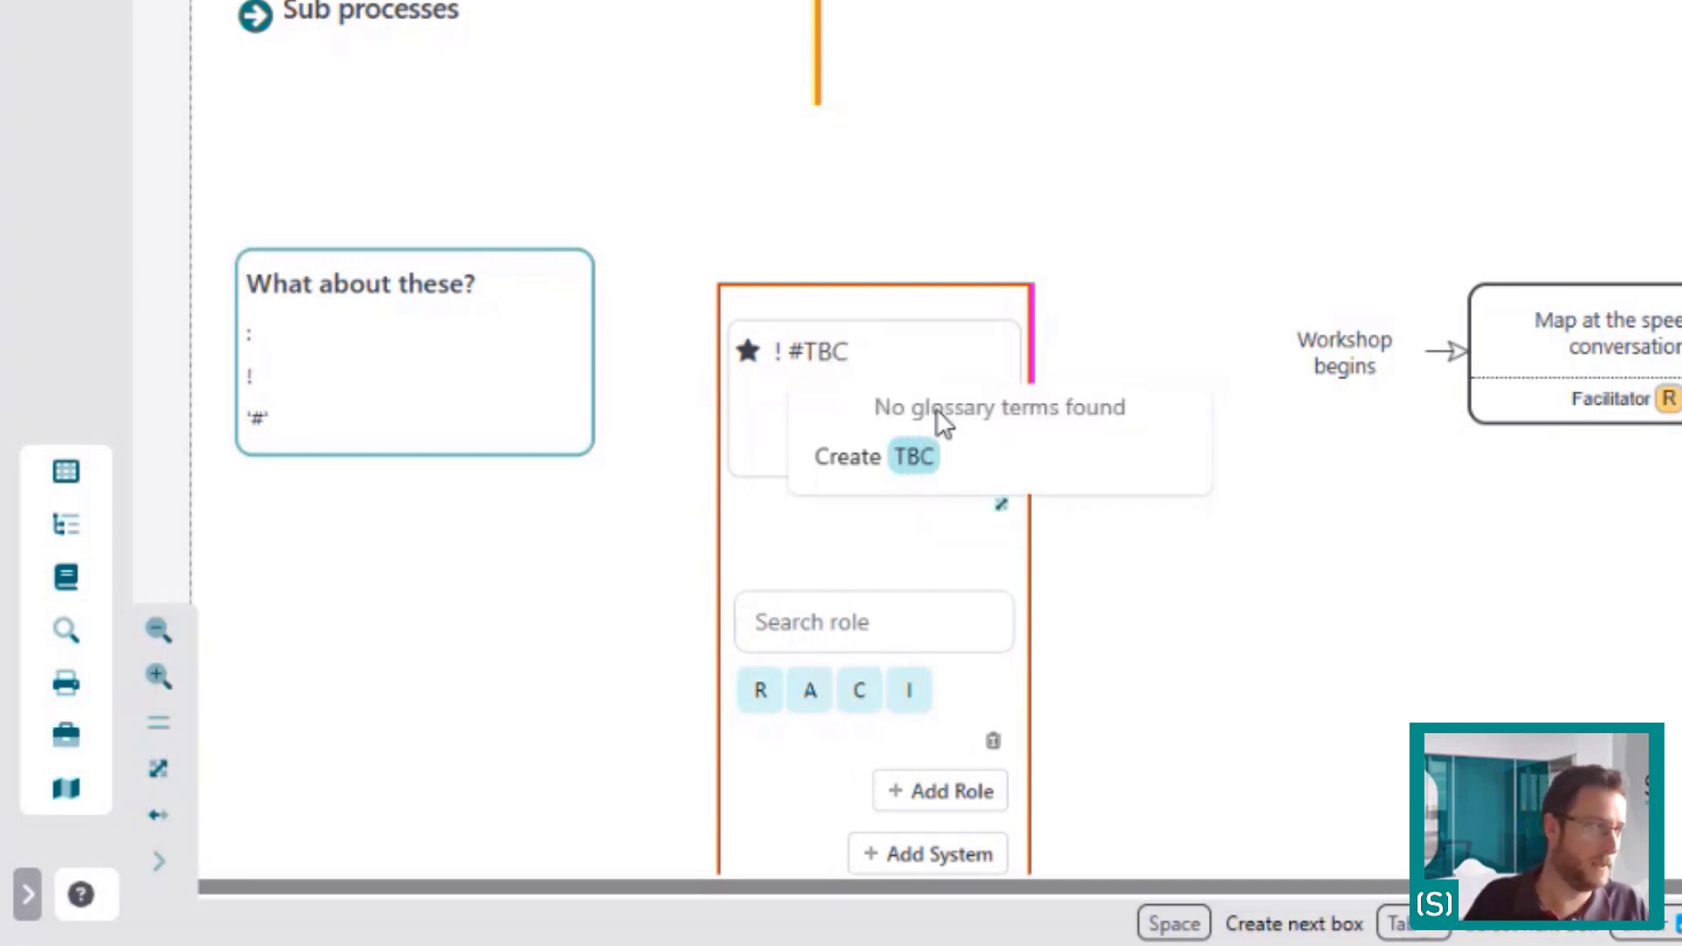
click(932, 457)
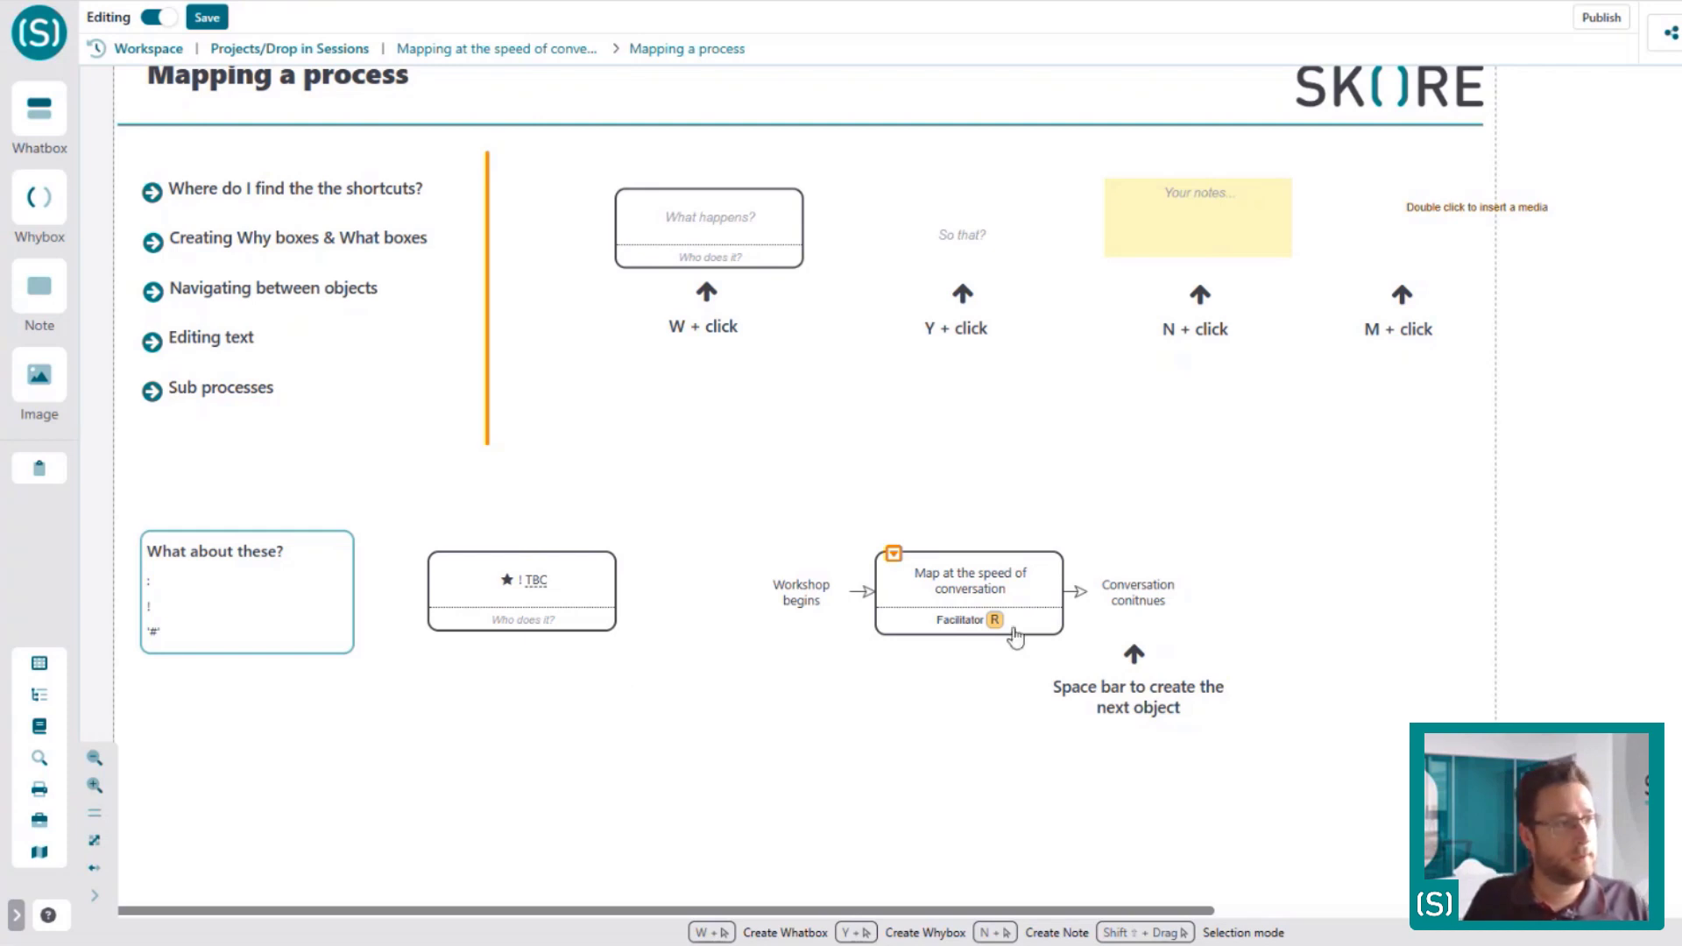
Open the sub-process of "Map at the speed of conversation" and place the parent's input "Workshop begins" and output "Conversation conitnues" on its canvas
click(979, 602)
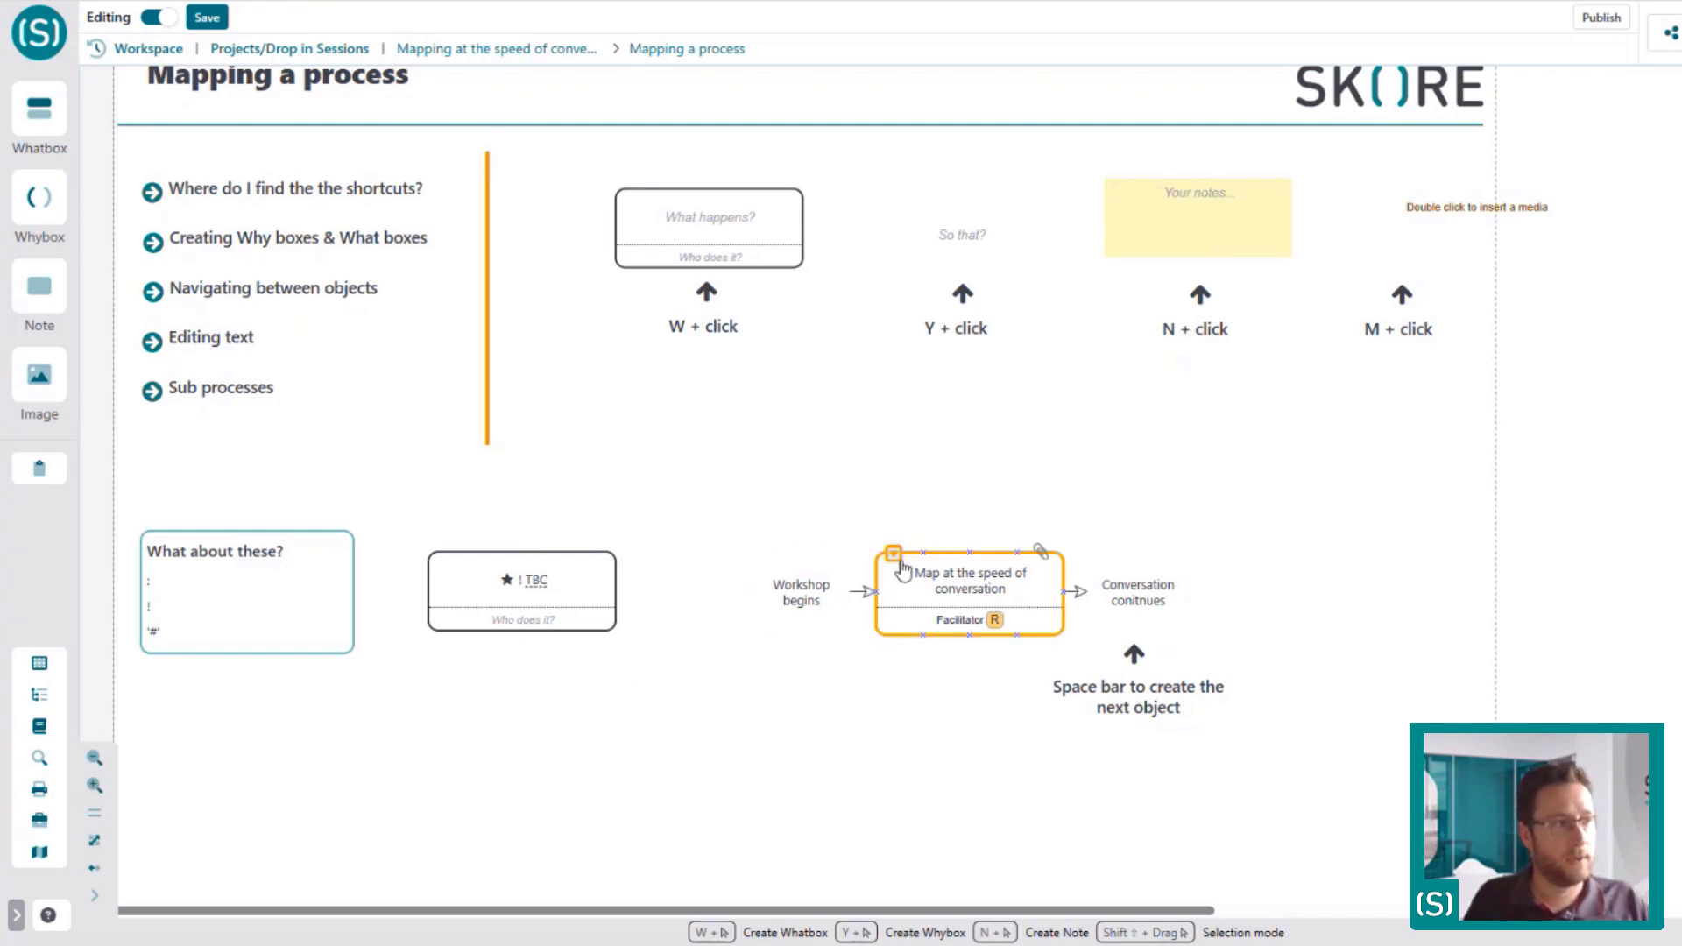
click(901, 562)
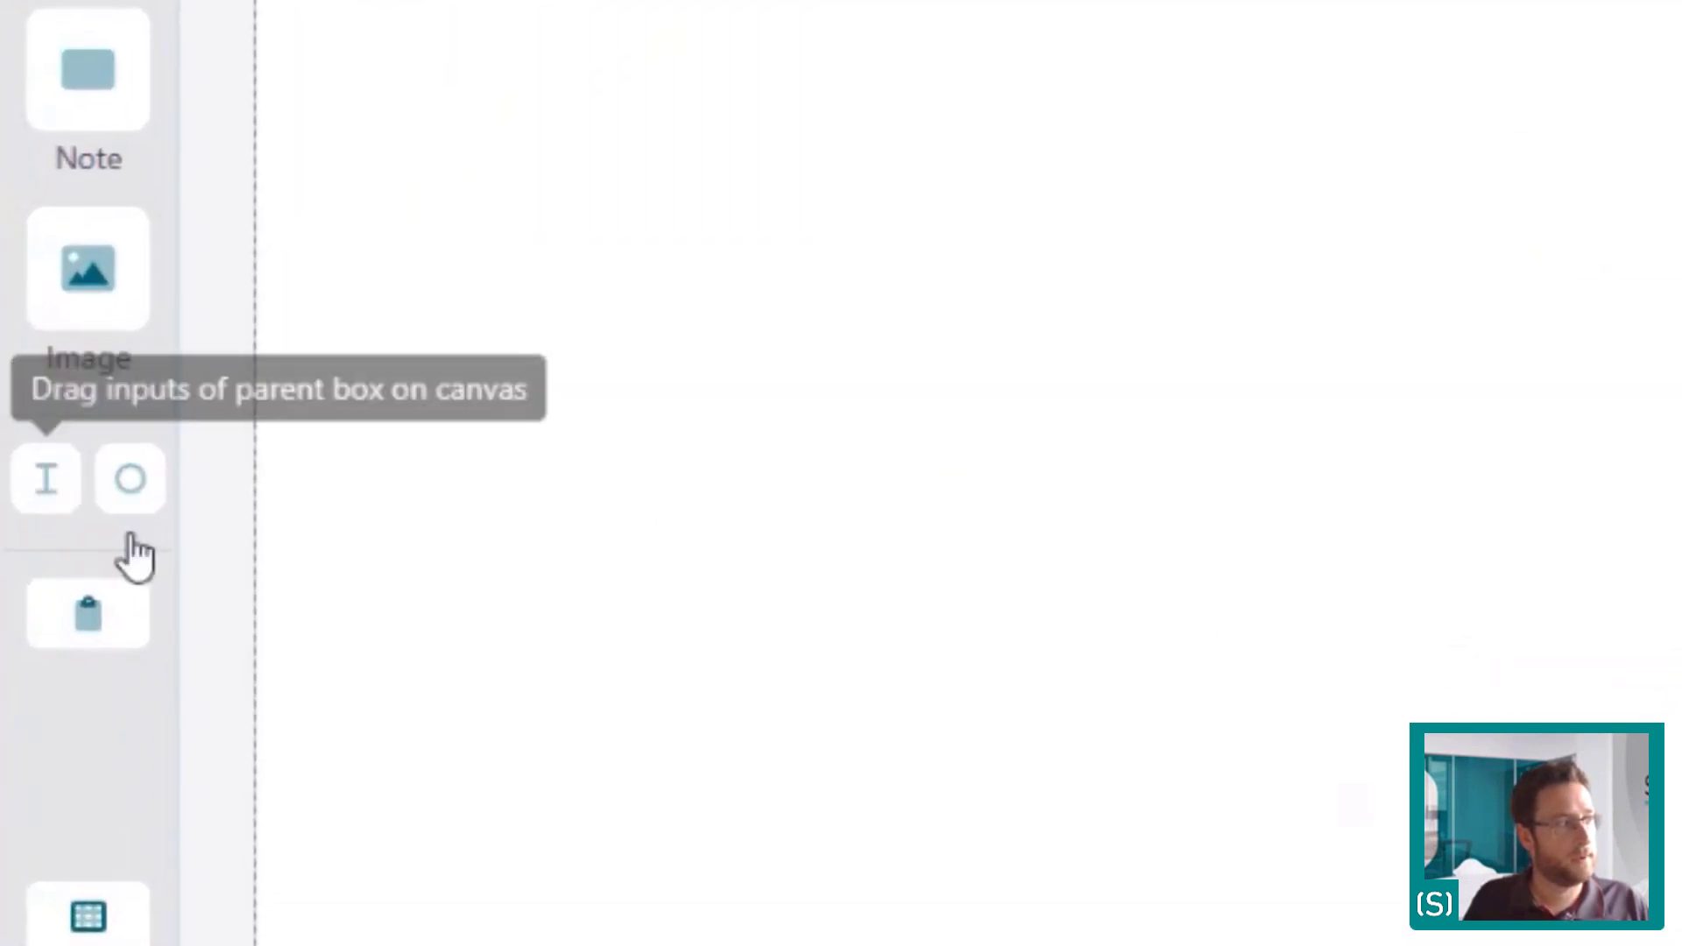
click(1354, 419)
text(Conversation conitnues)
click(1356, 524)
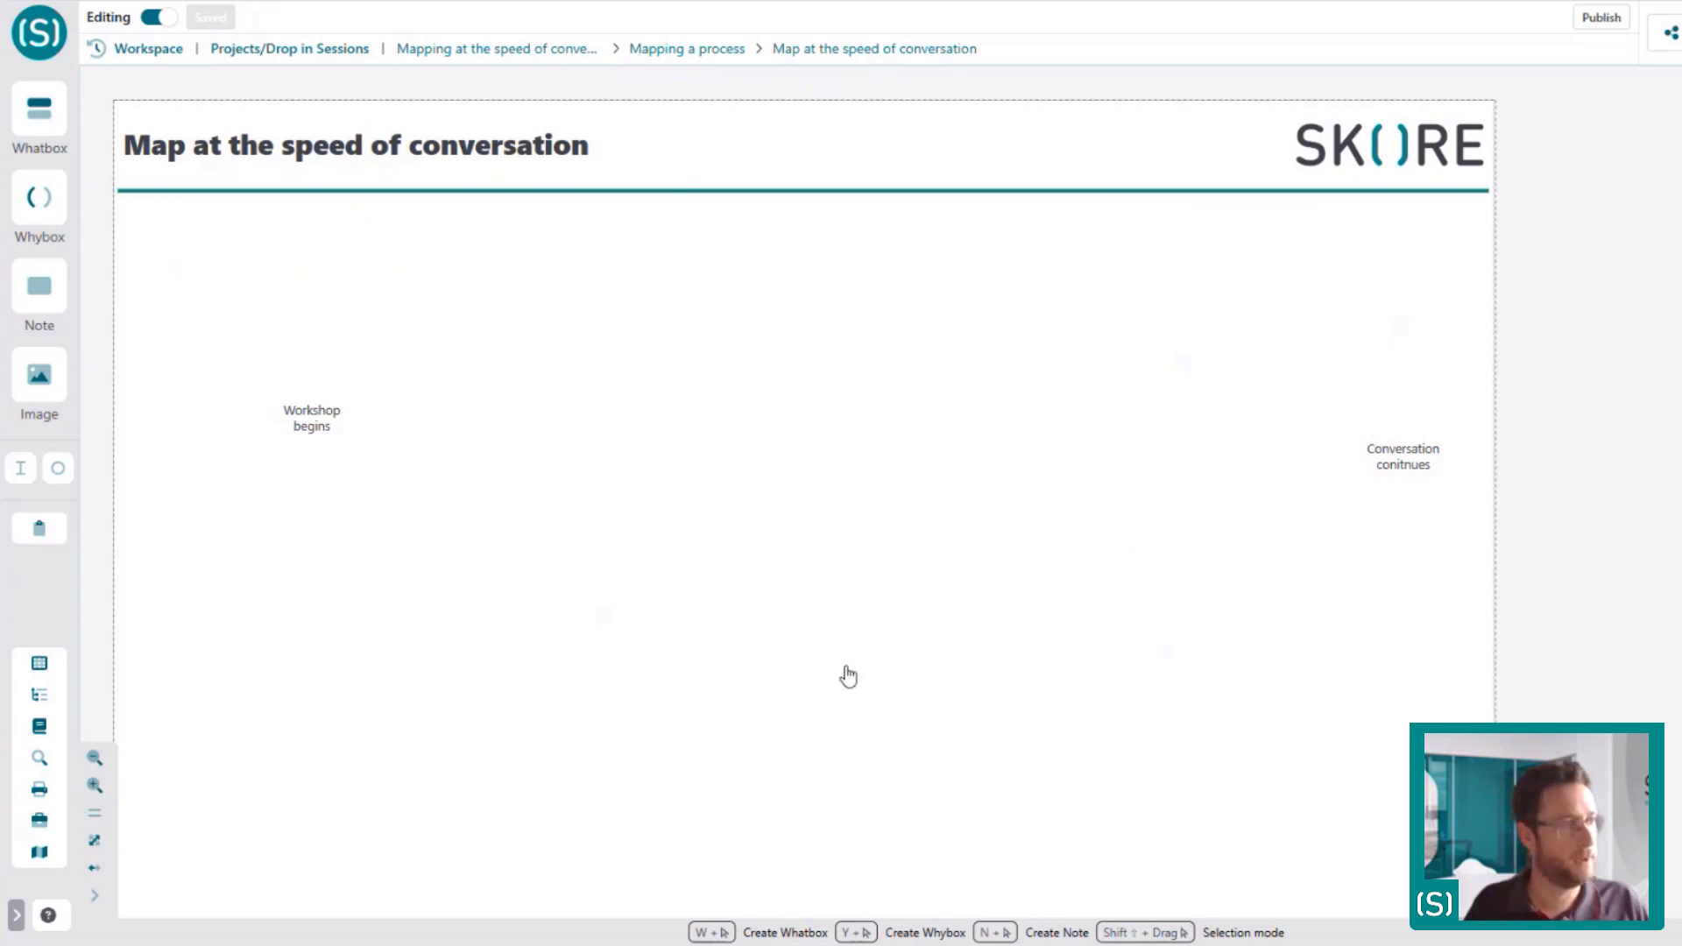
Scatter several empty boxes across the canvas between "Workshop begins" and "Conversation conitnues"
click(476, 398)
click(828, 479)
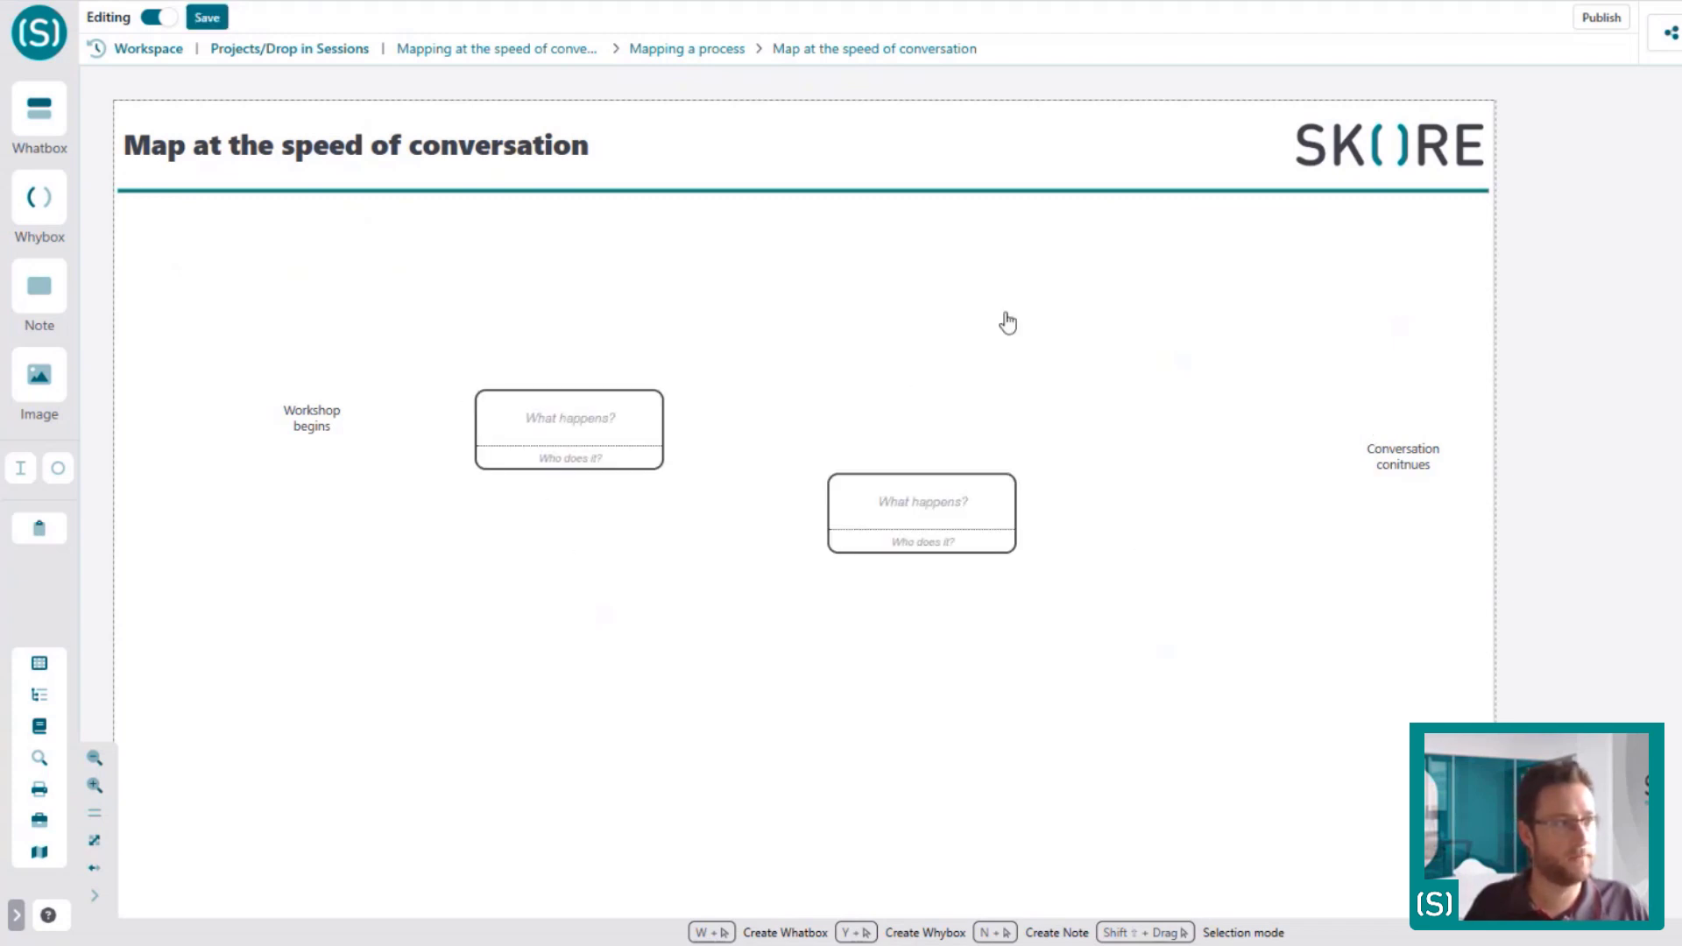
click(1005, 318)
click(1196, 691)
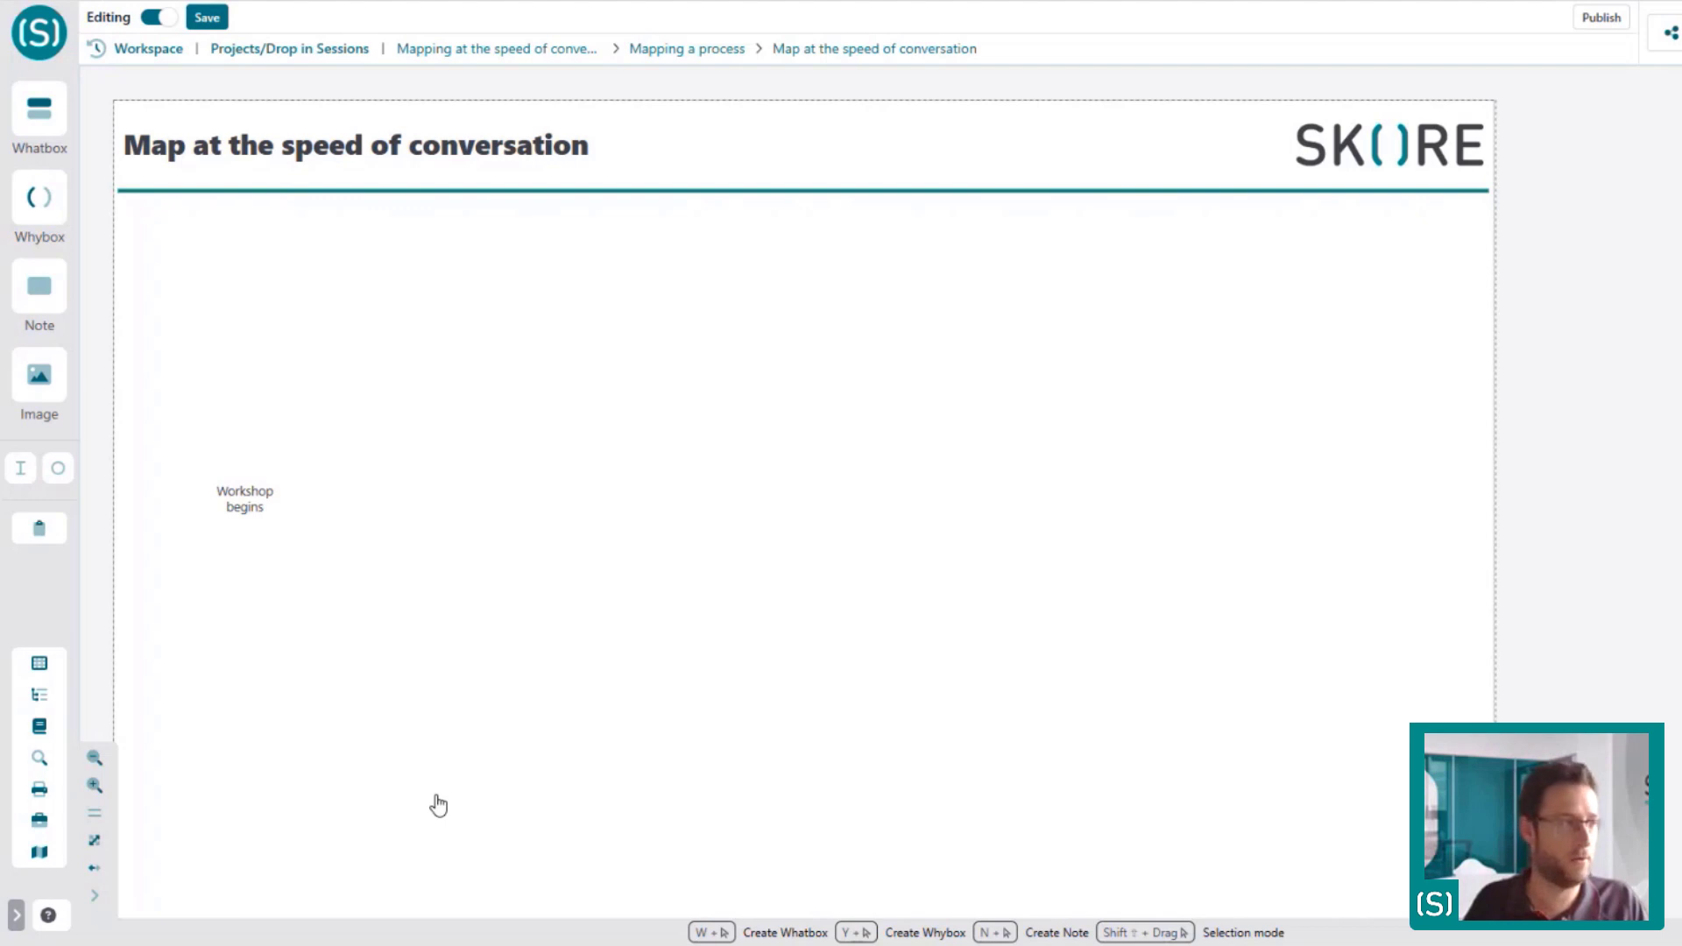
Add a whatbox on the canvas between "Workshop begins" and "Conversation conitnues" and enter the text "Doing something to something"
text(Conversation conitnues)
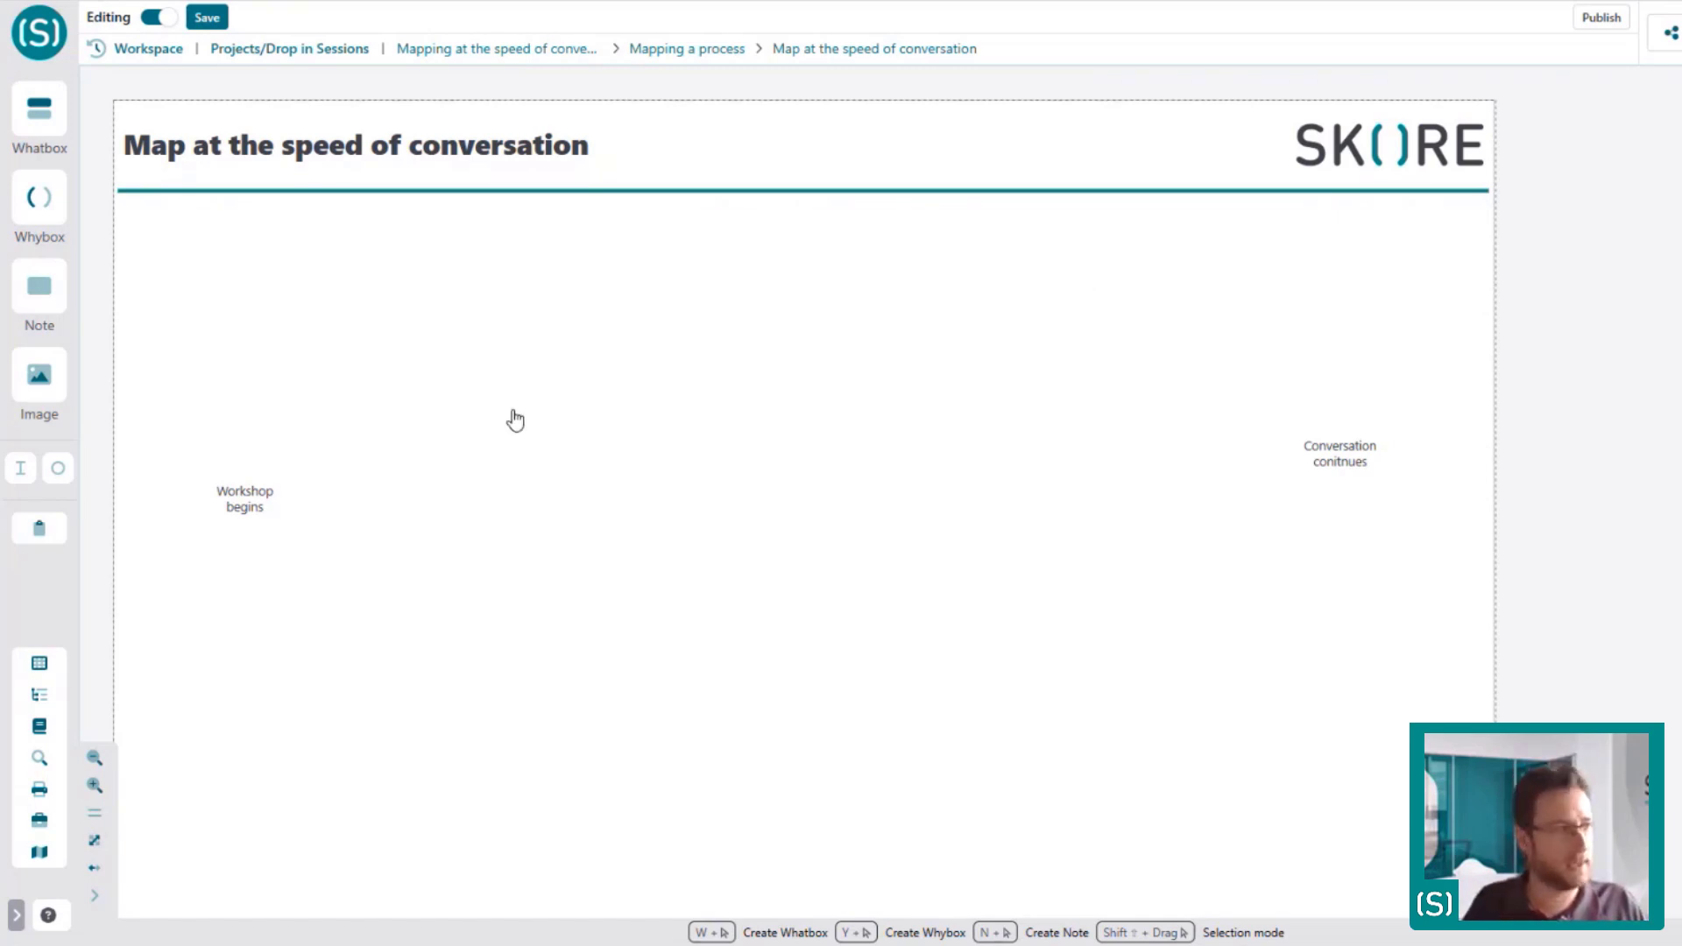
click(416, 403)
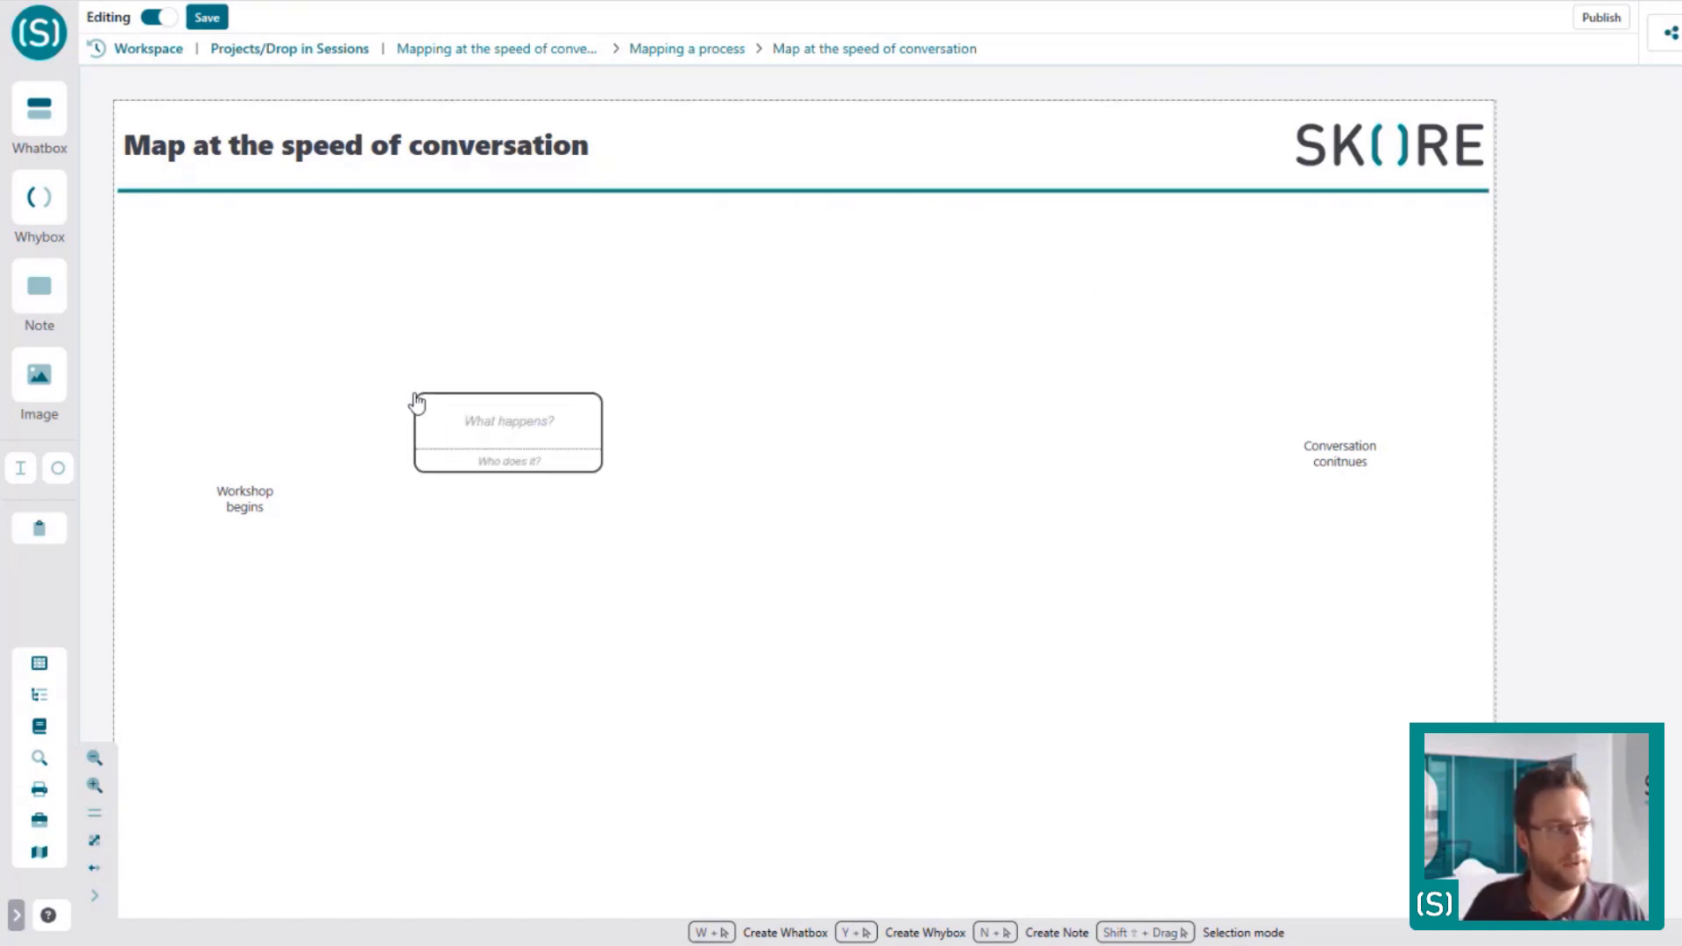
click(512, 433)
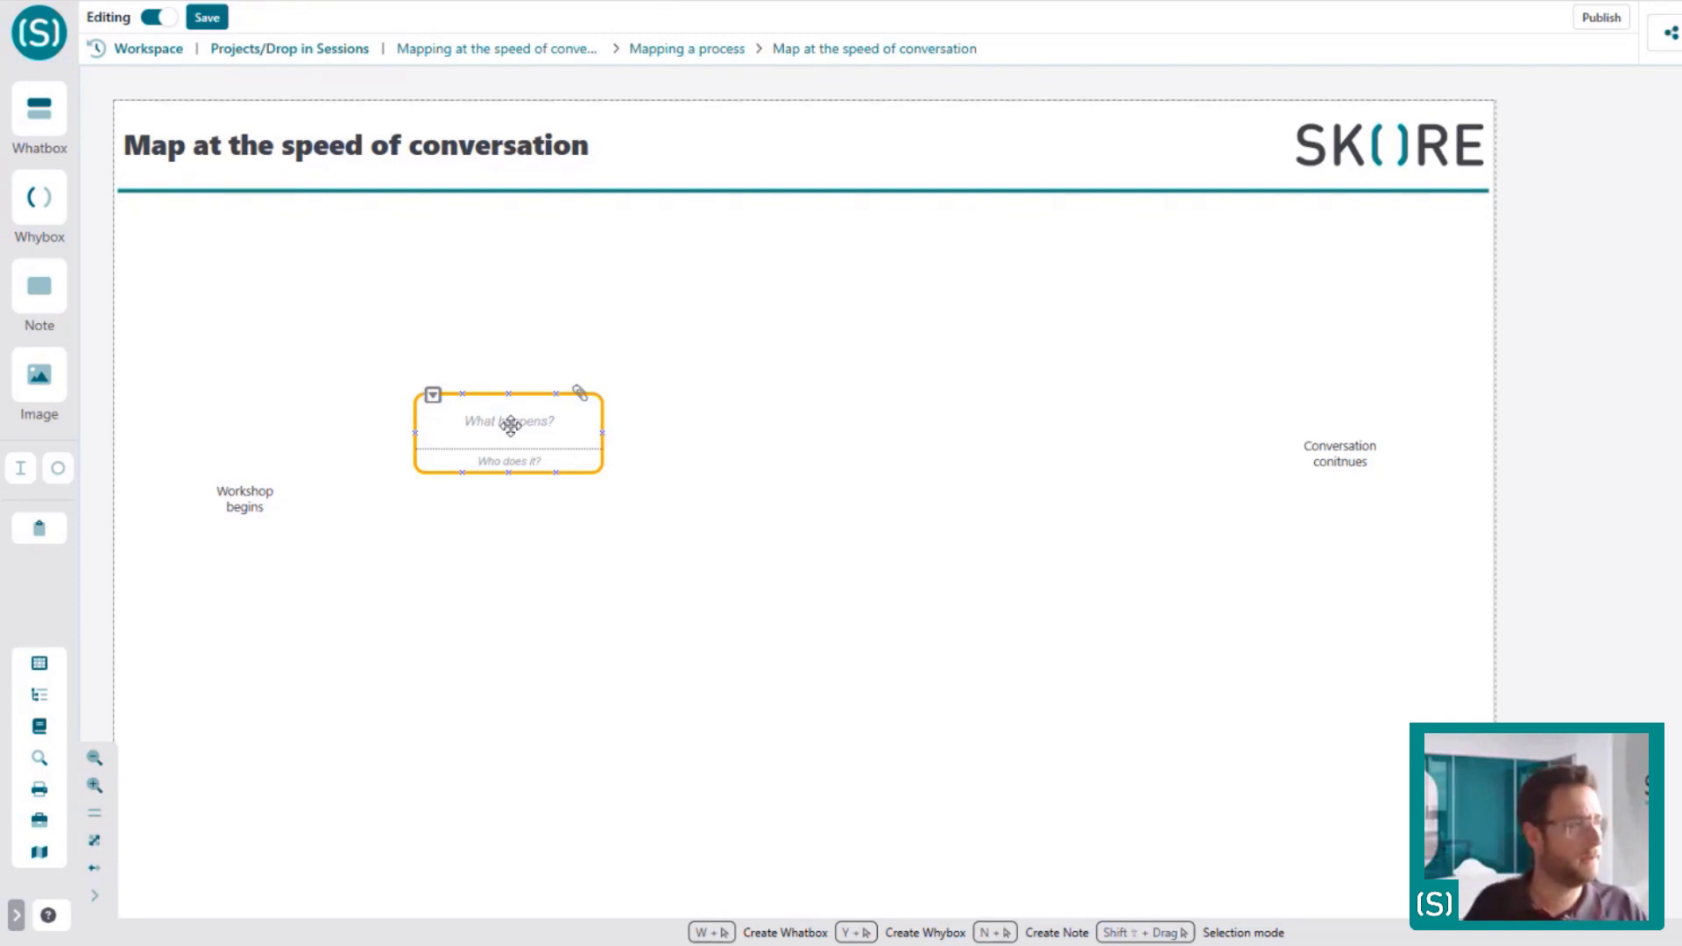
double_click(510, 425)
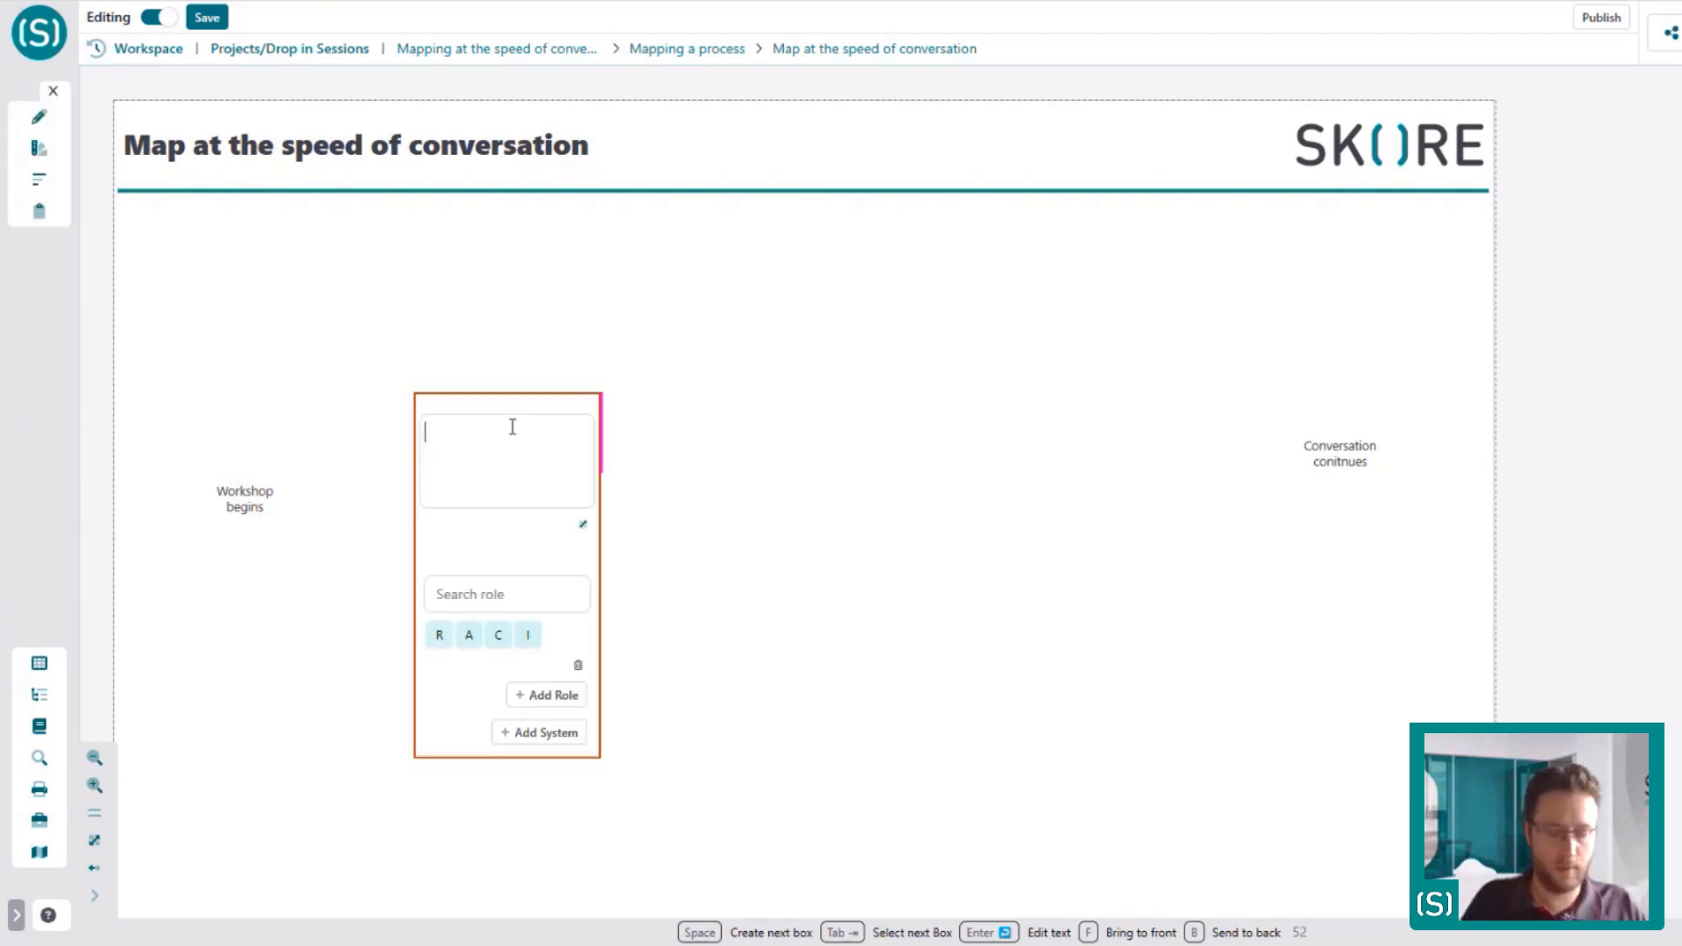
text(Do)
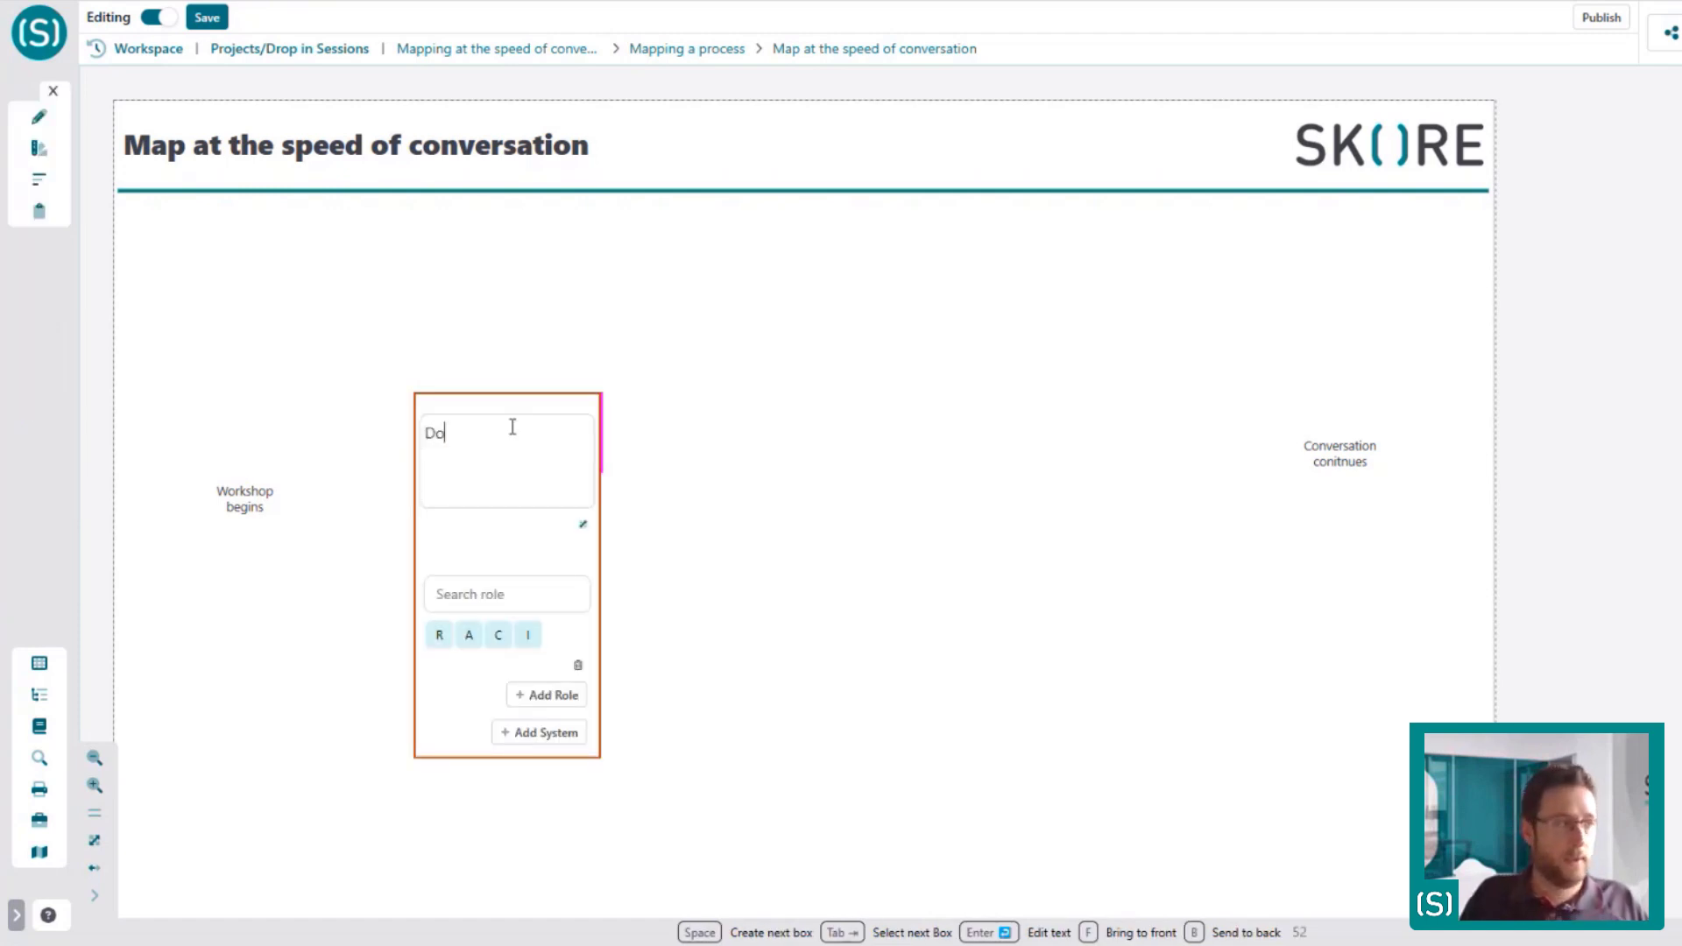
text(ing something to )
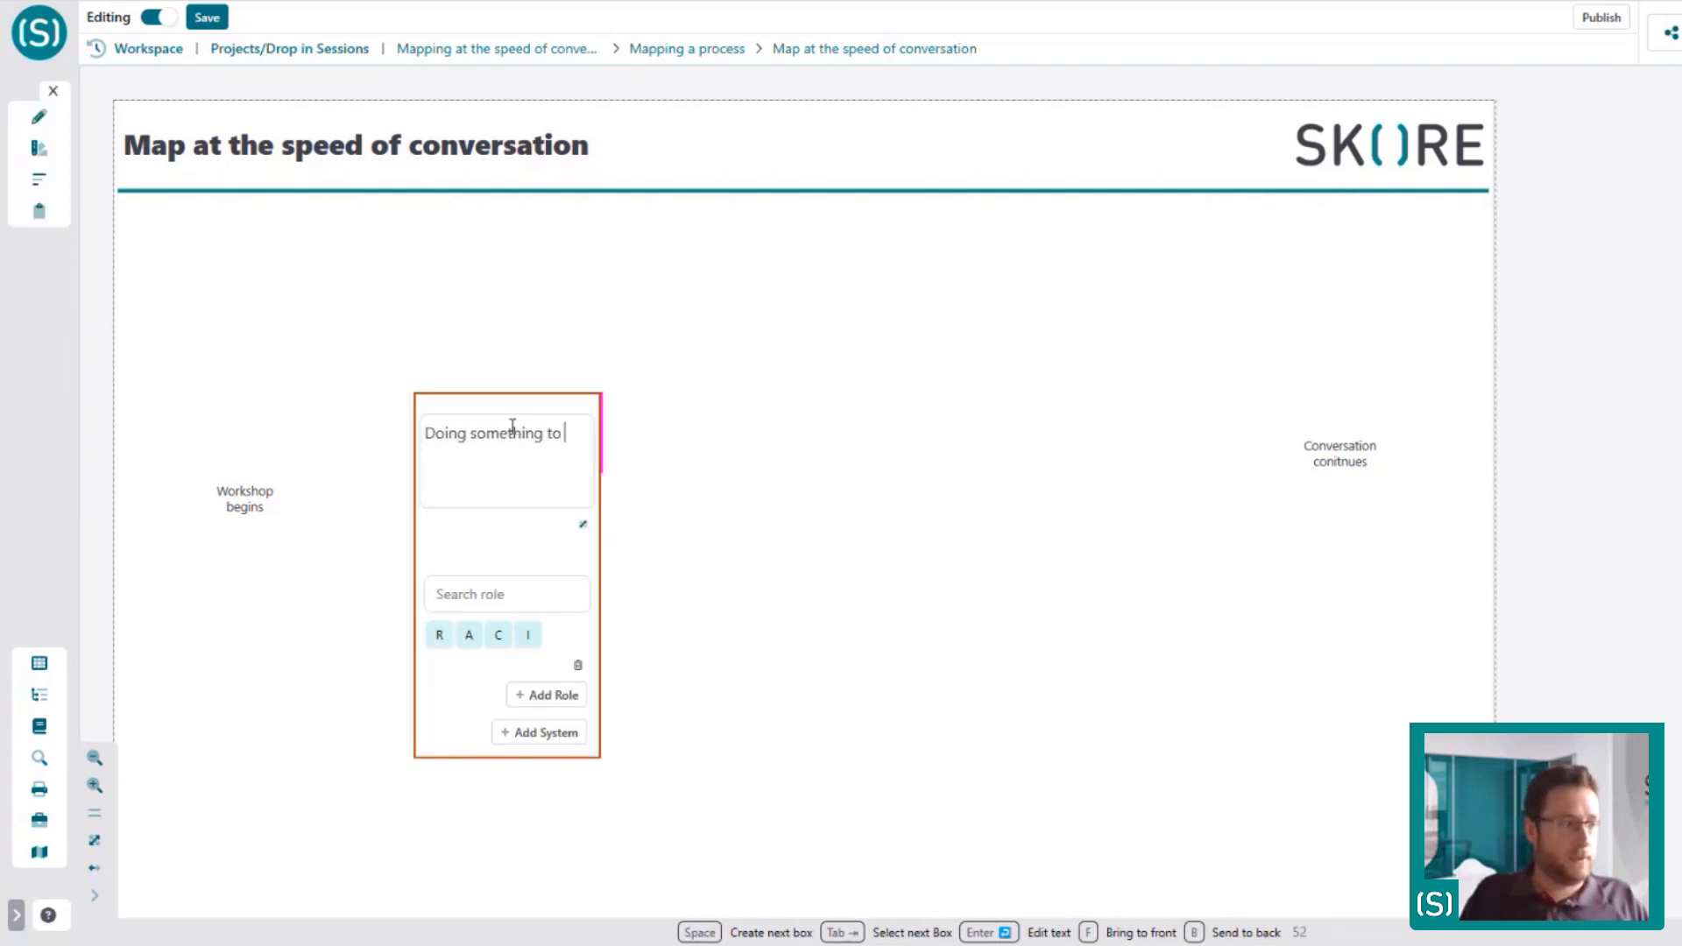
text(something)
key(Tab)
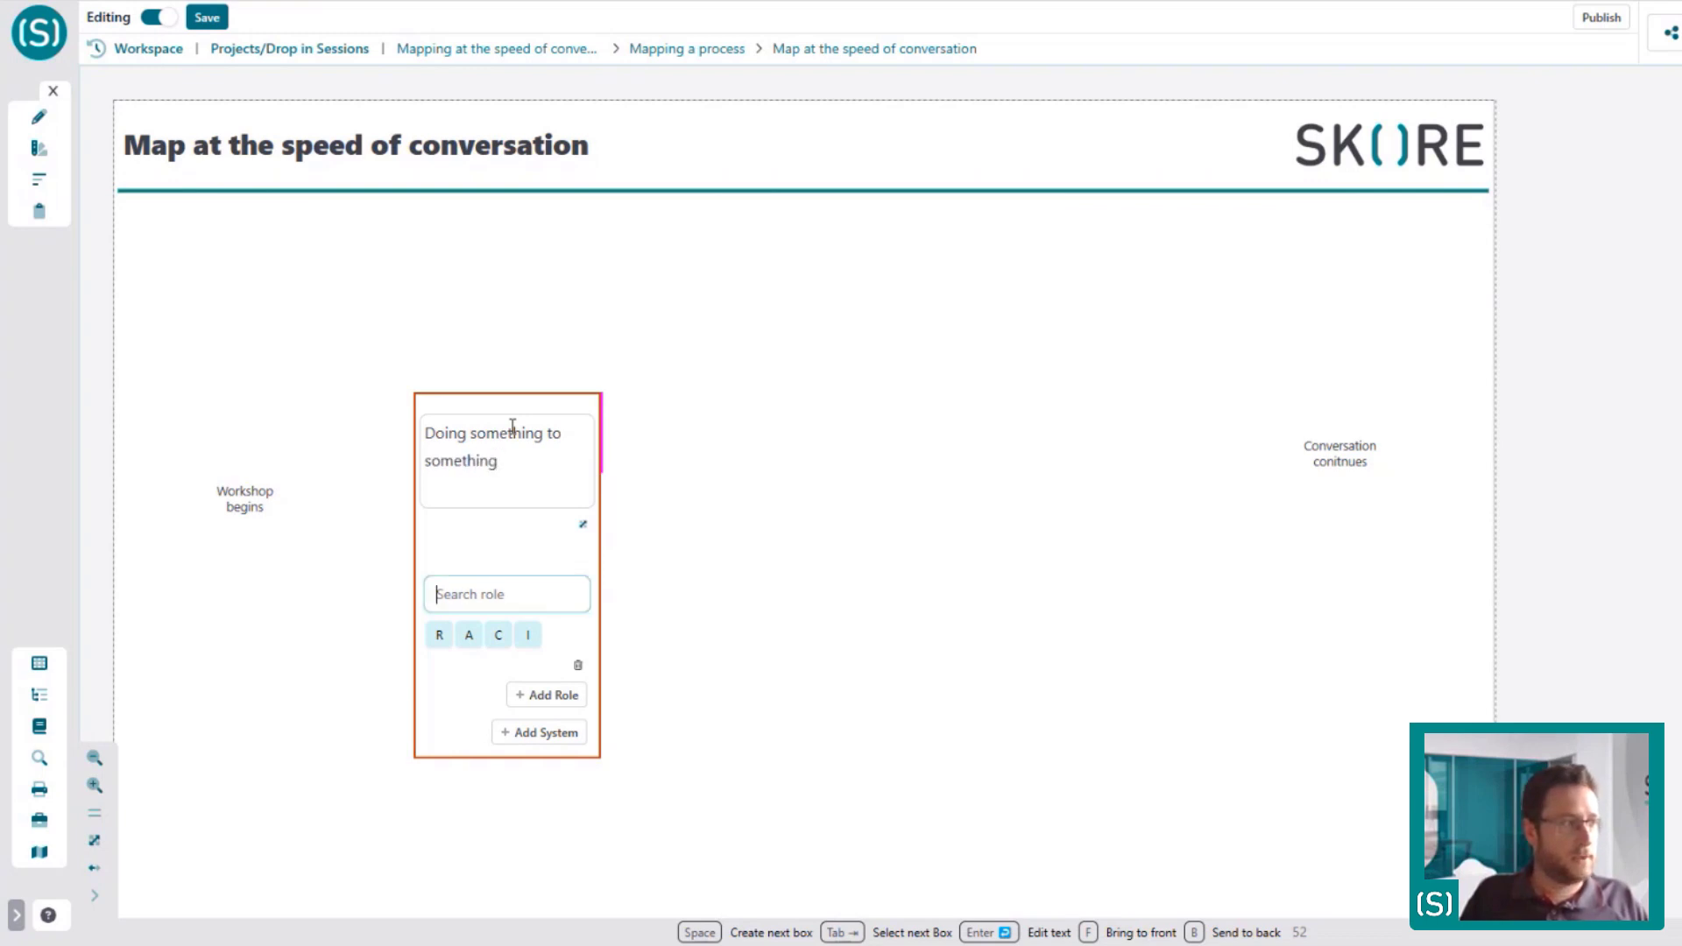
Search the roles for "Man" and assign Warehouse Manager to the "Doing something to something" whatbox
text(Man)
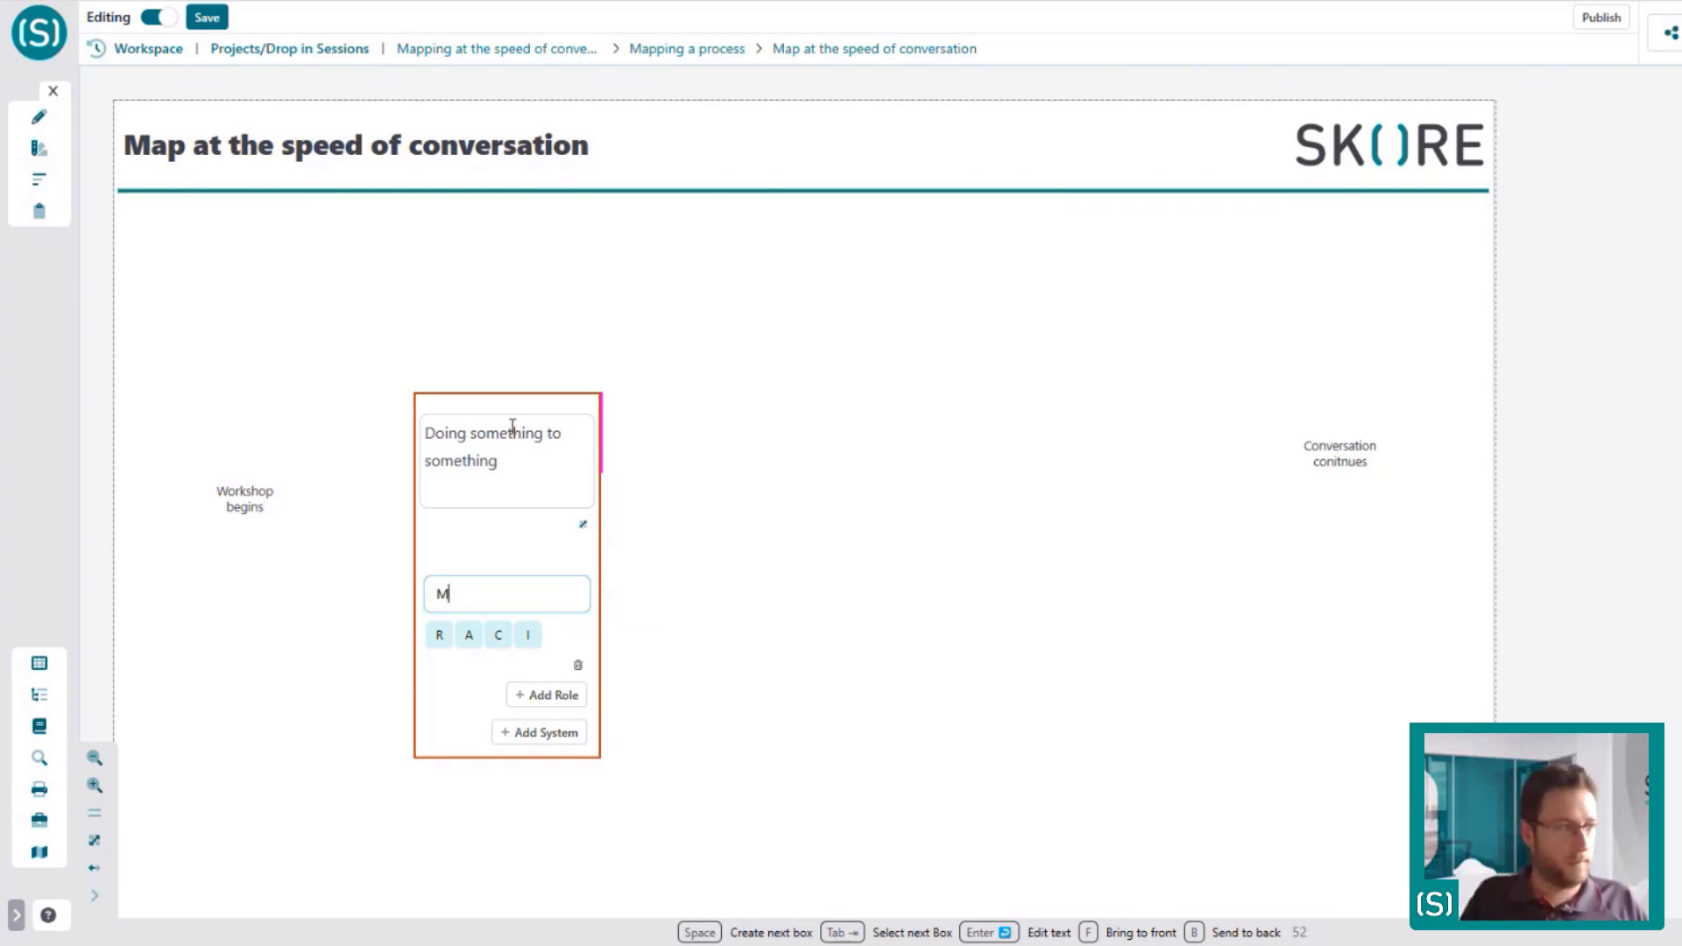
key(Up)
key(Up)
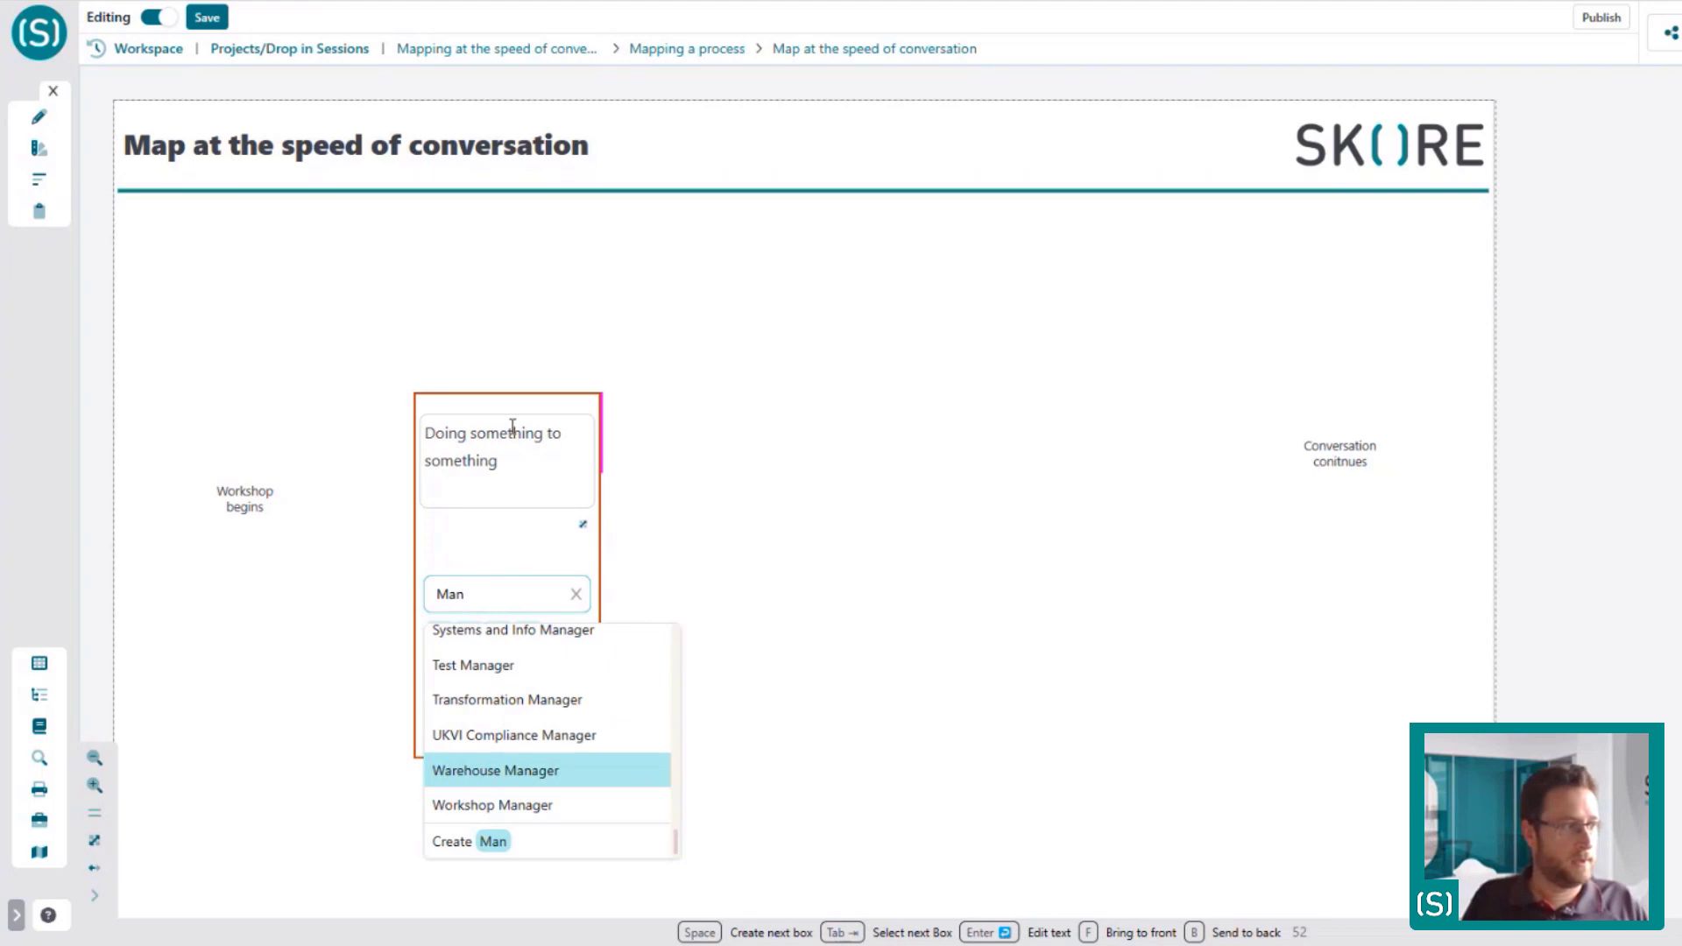
key(Return)
key(Escape)
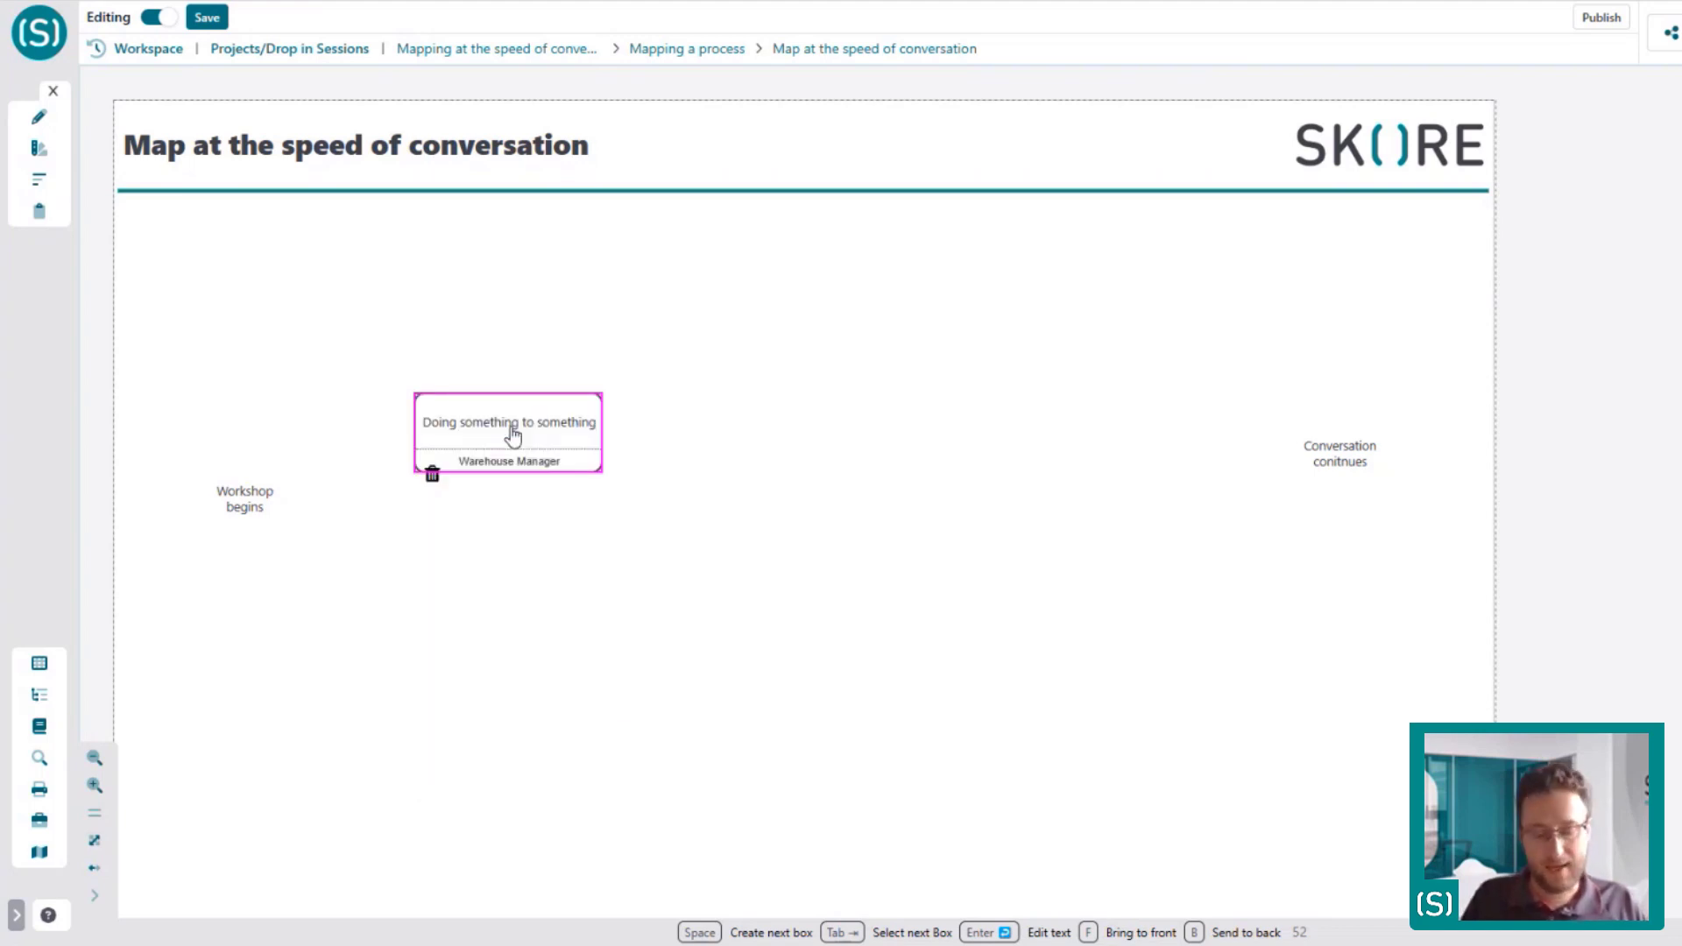
Extend the flow from "Doing something to something" with a chain of connected, alternating empty whyboxes and whatboxes
key(space)
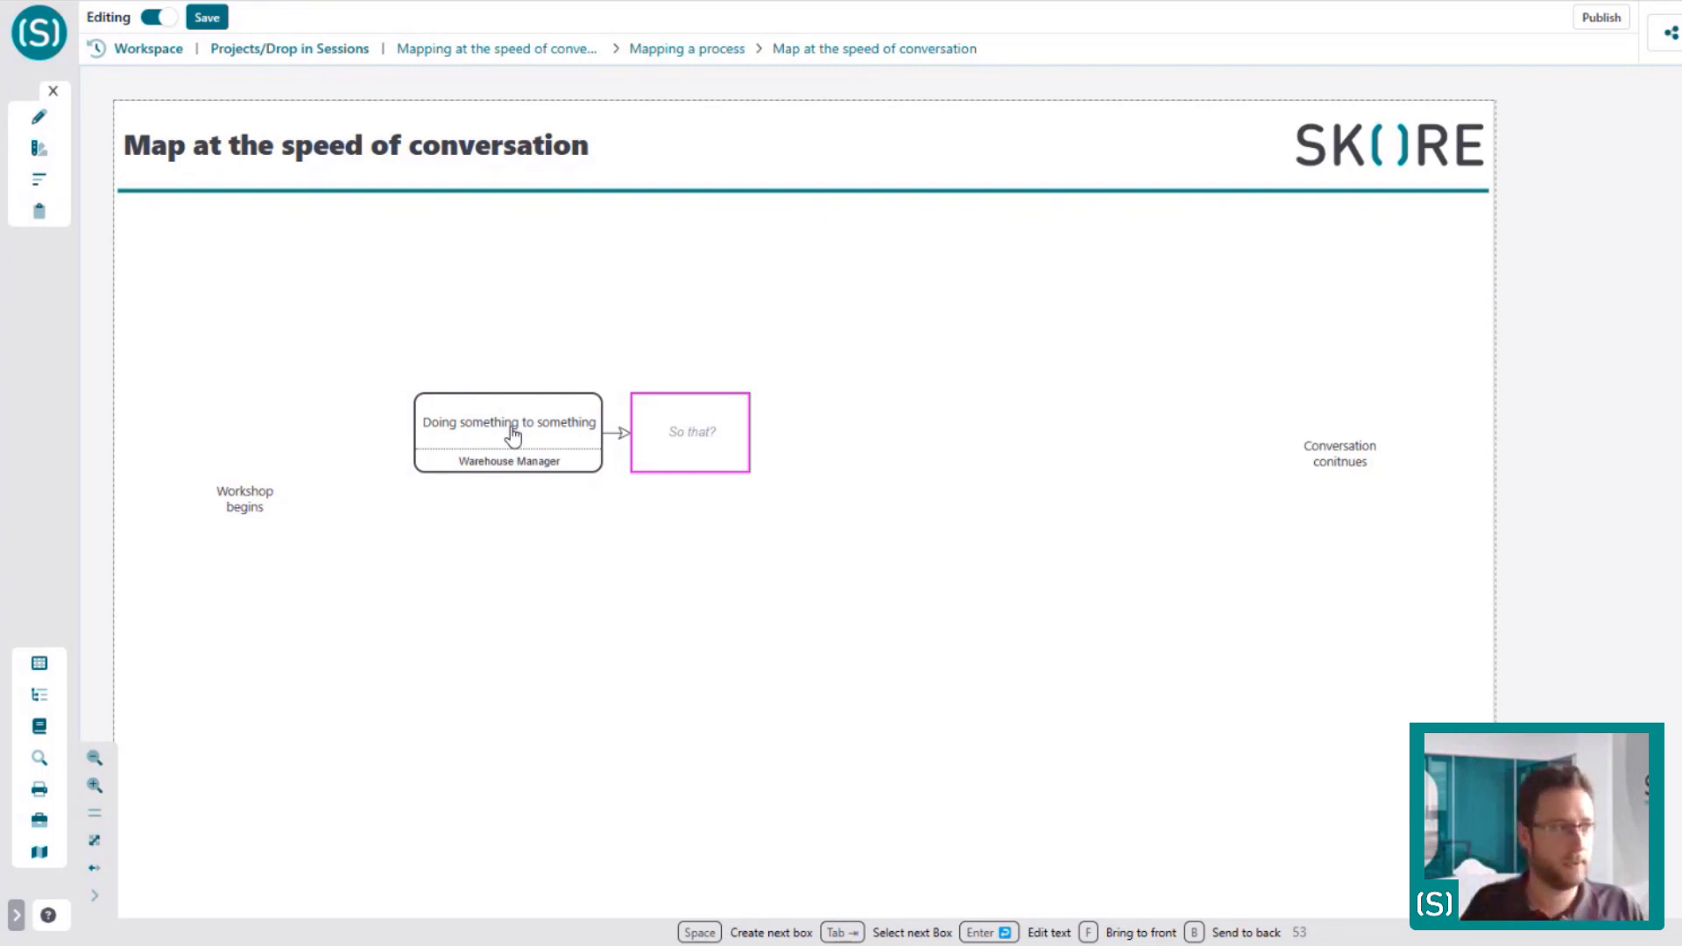
key(space)
key(space)
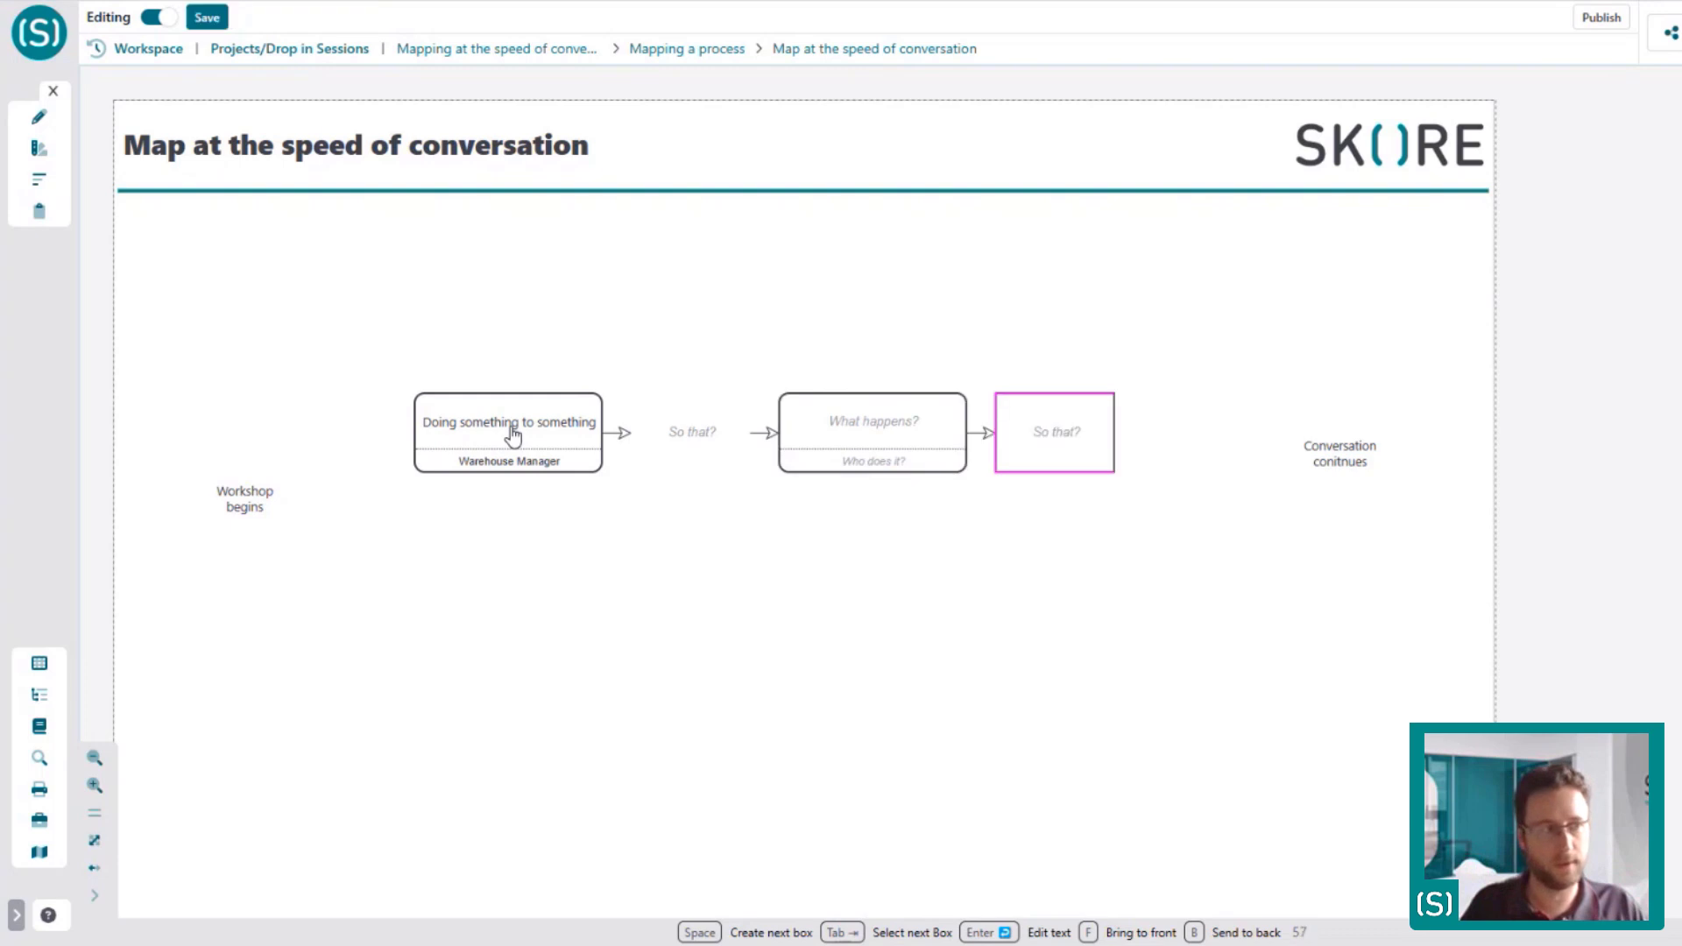
key(space)
key(space)
key(space)
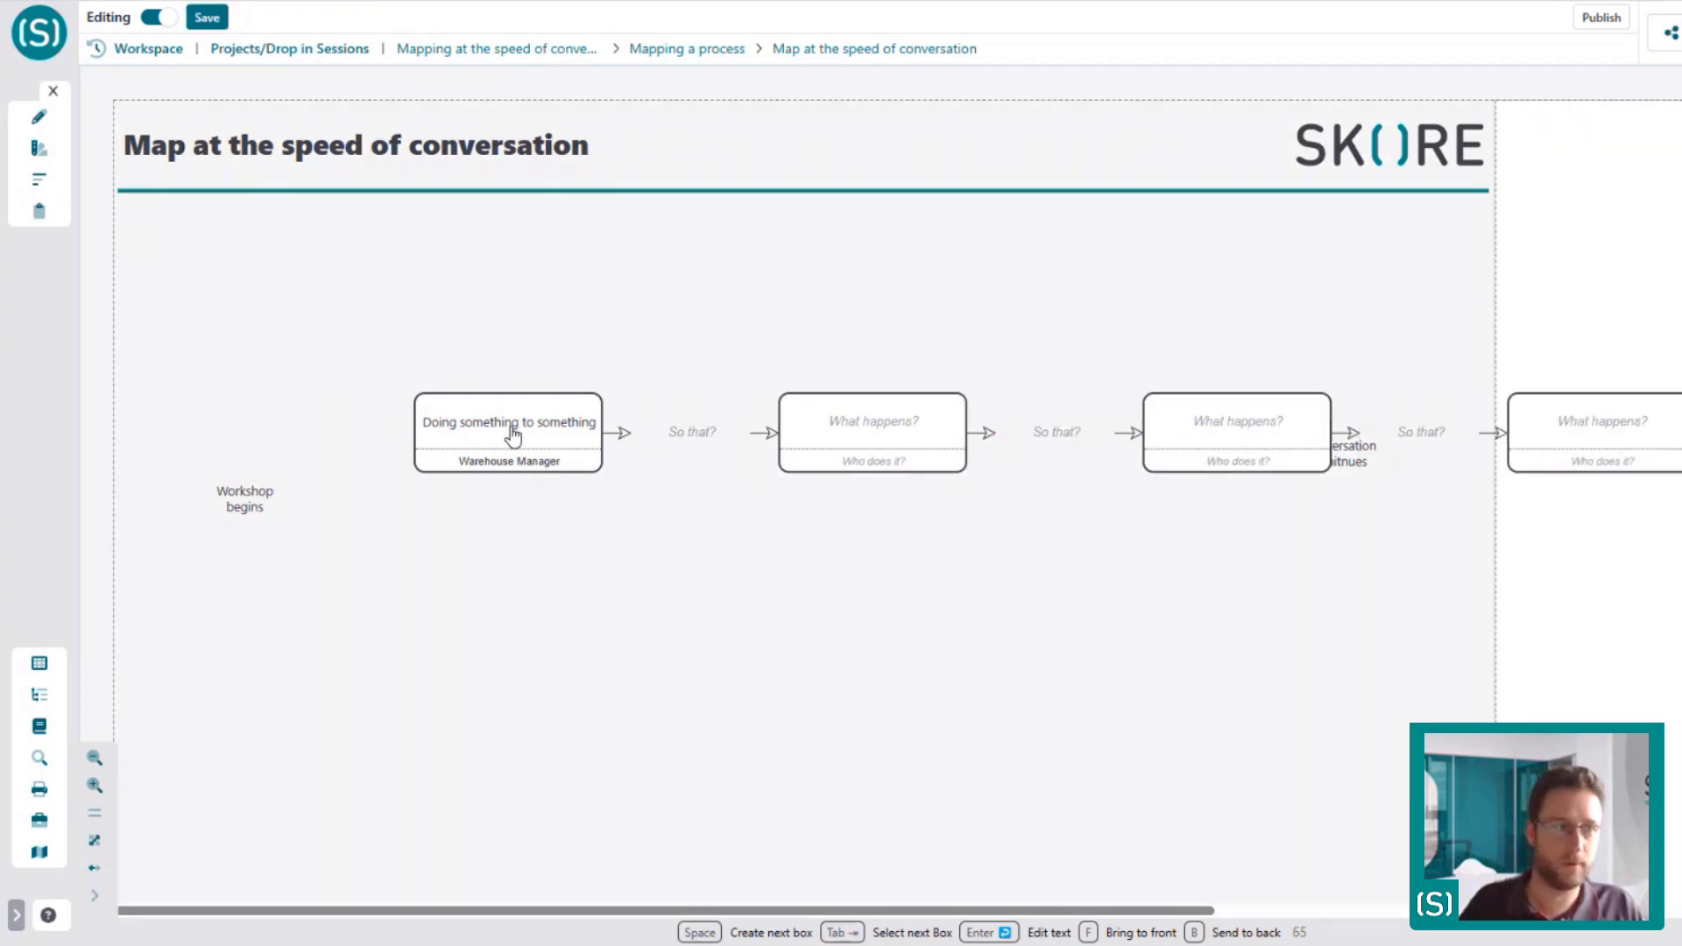
Open the text of the last whatbox in the chain, close it without an entry and return to "Mapping a process"
click(1633, 414)
click(1633, 421)
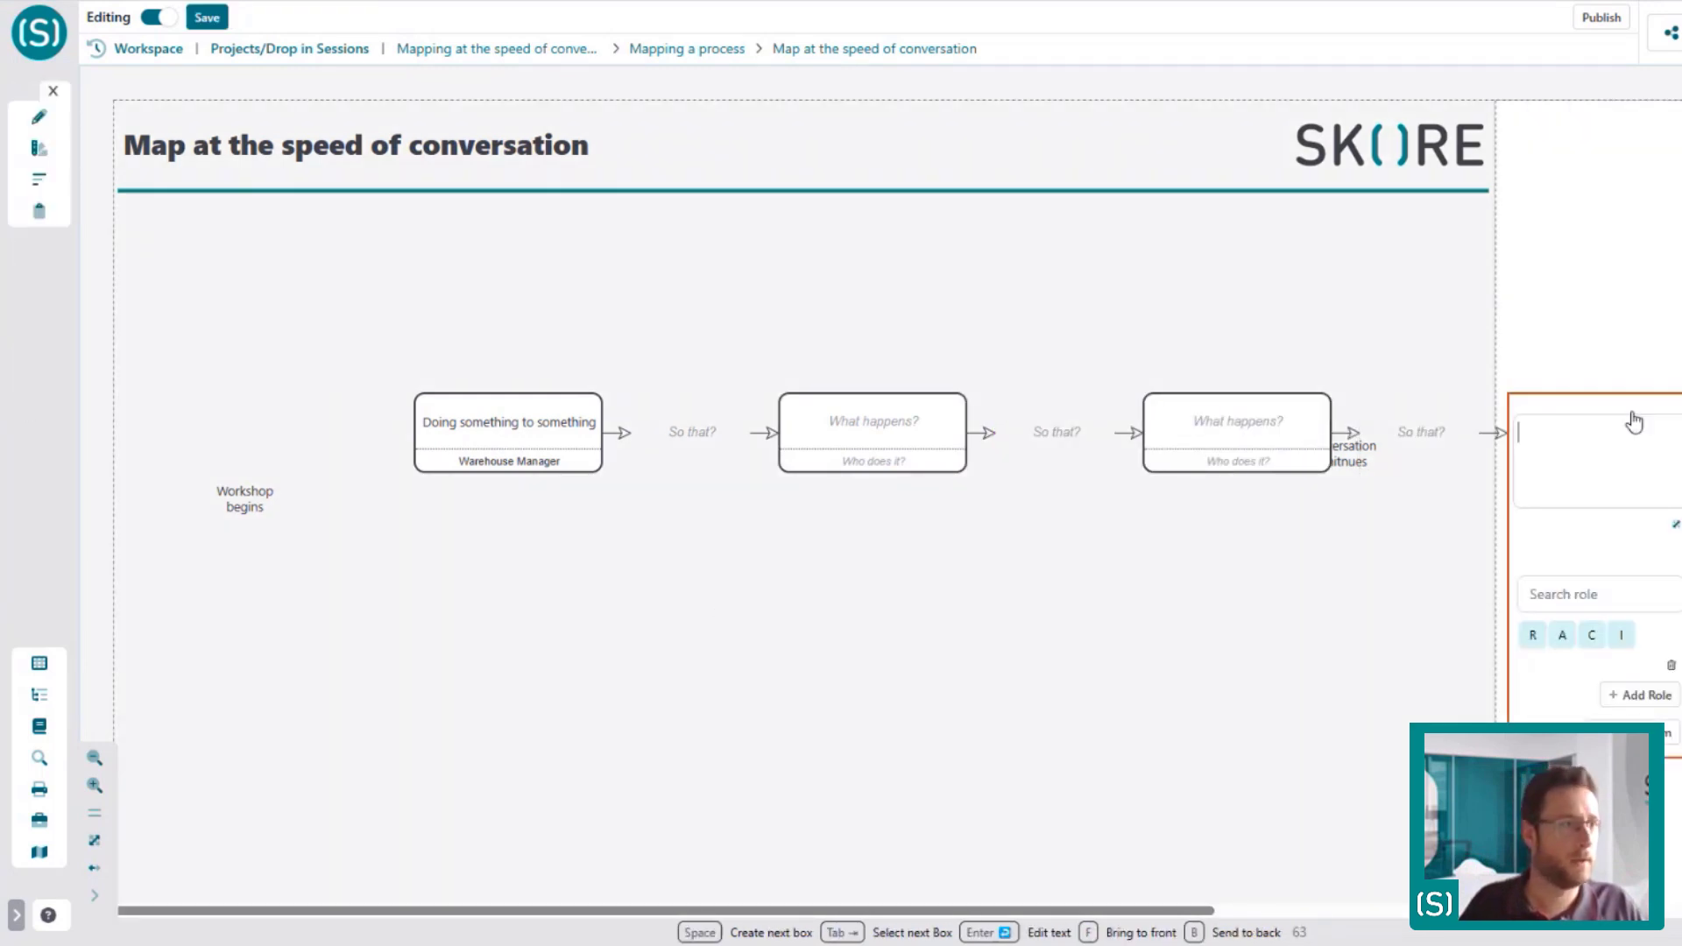
click(1435, 578)
key(alt+Left)
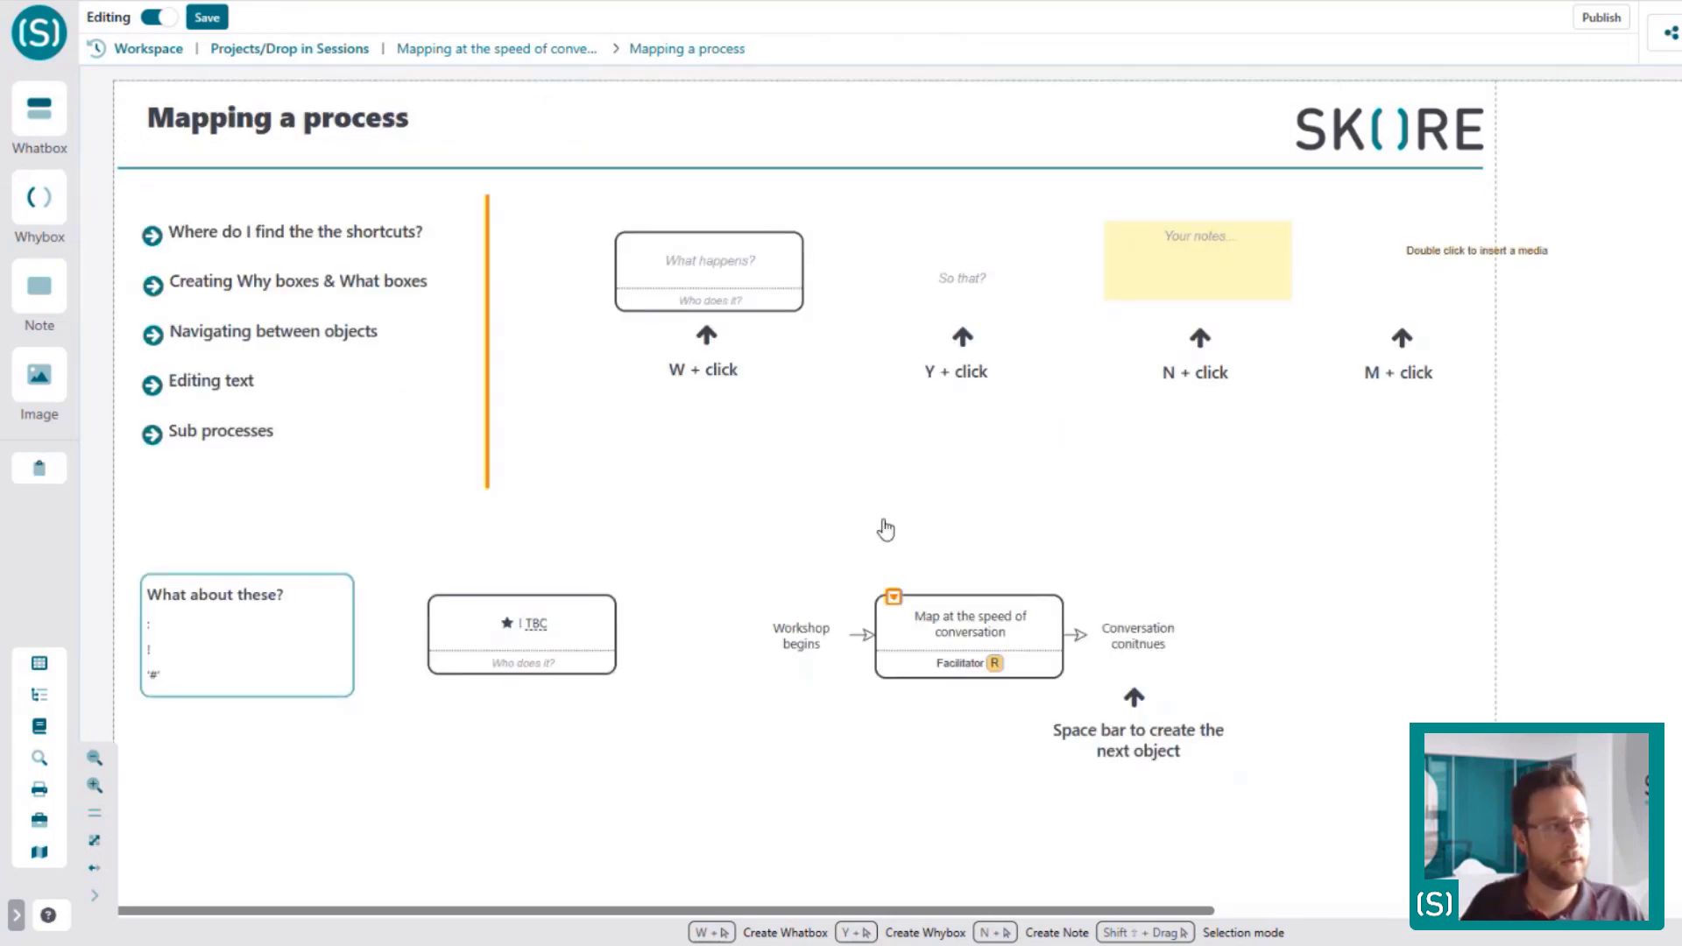
Add a whatbox in the free space to the right of "Conversation conitnues" and enter the text "Version A Process"
drag(1309, 555, 1276, 465)
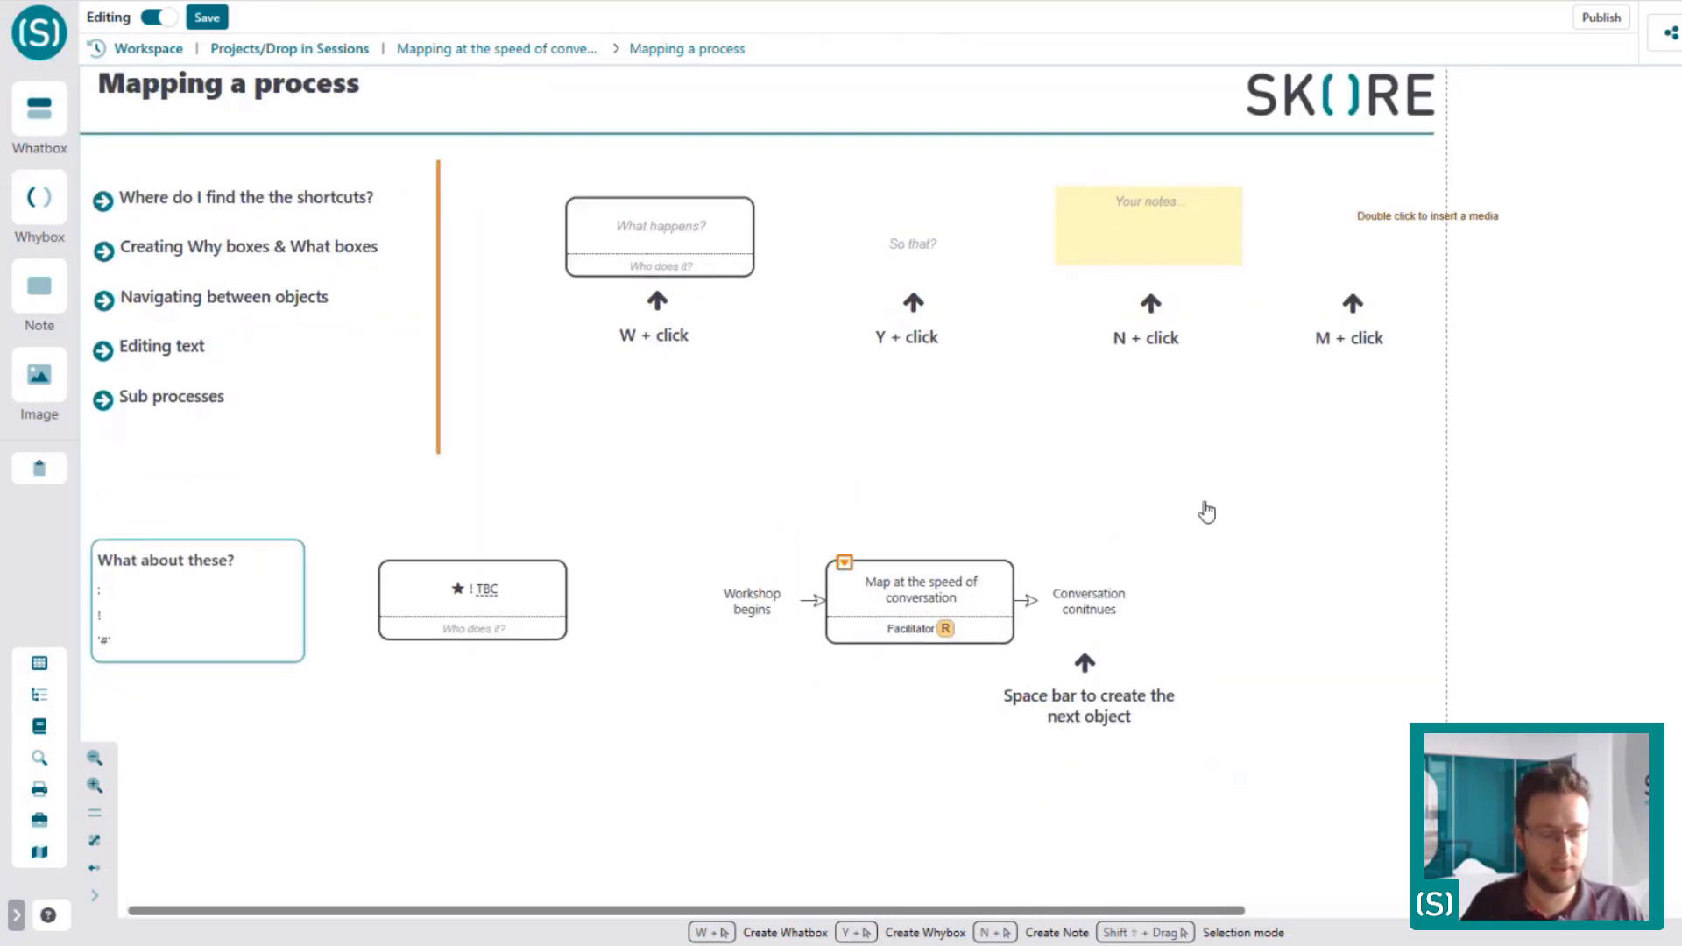
key(w)
click(1319, 532)
drag(1405, 736, 1191, 713)
click(1188, 518)
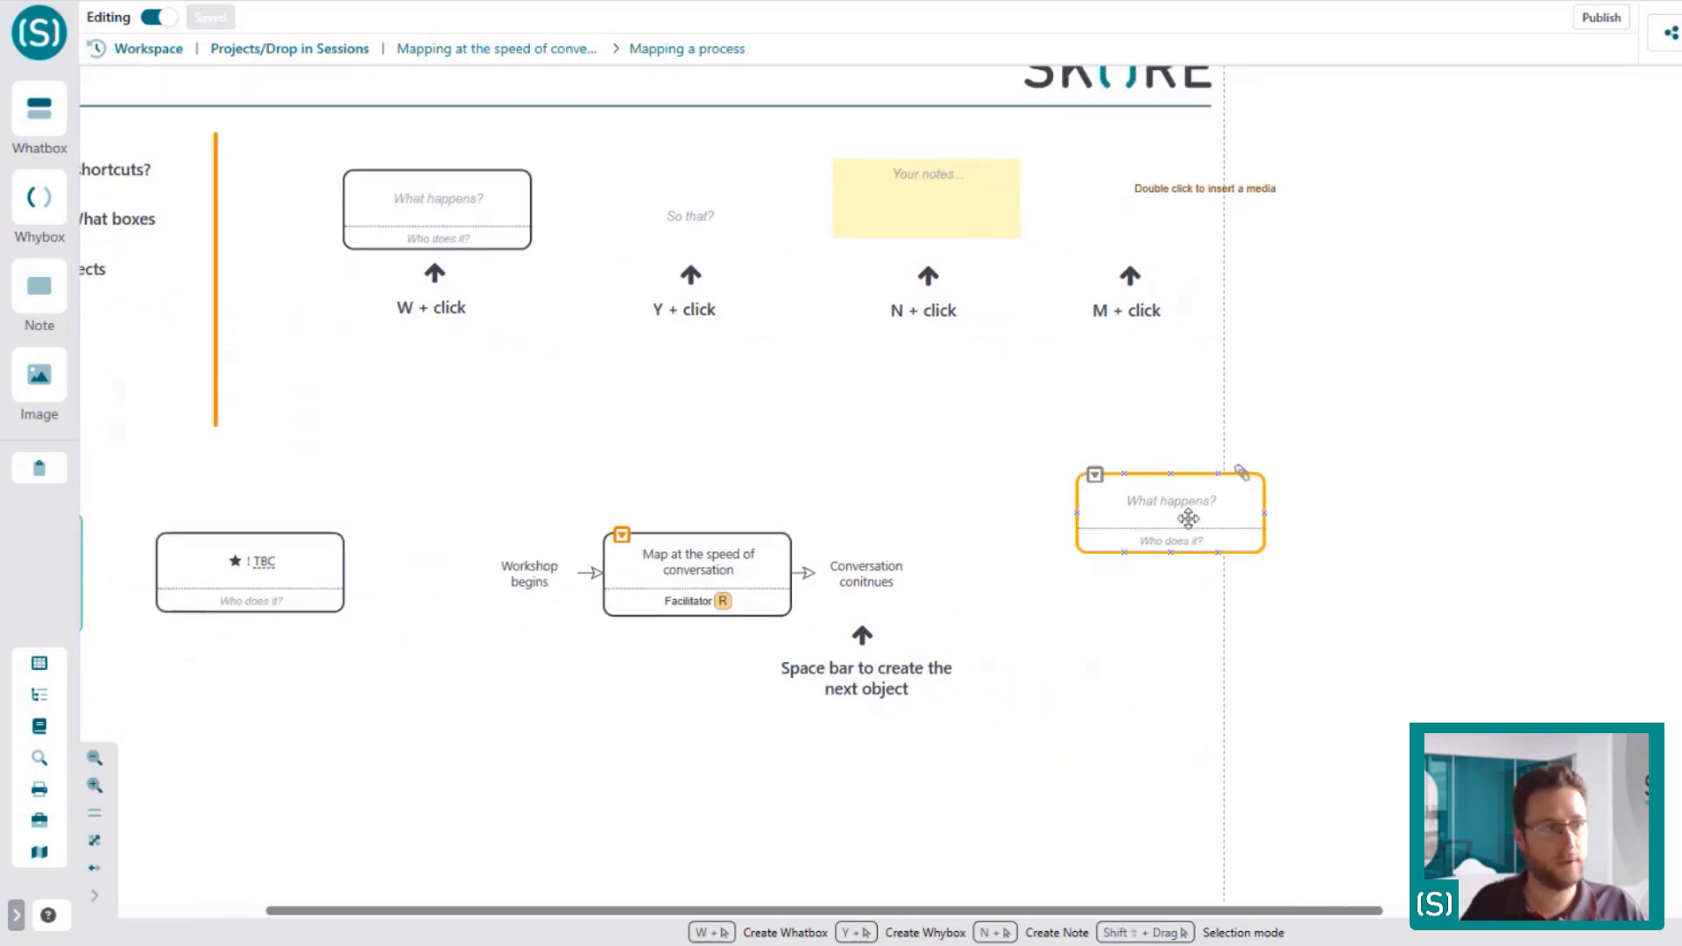
click(1190, 519)
text(Version )
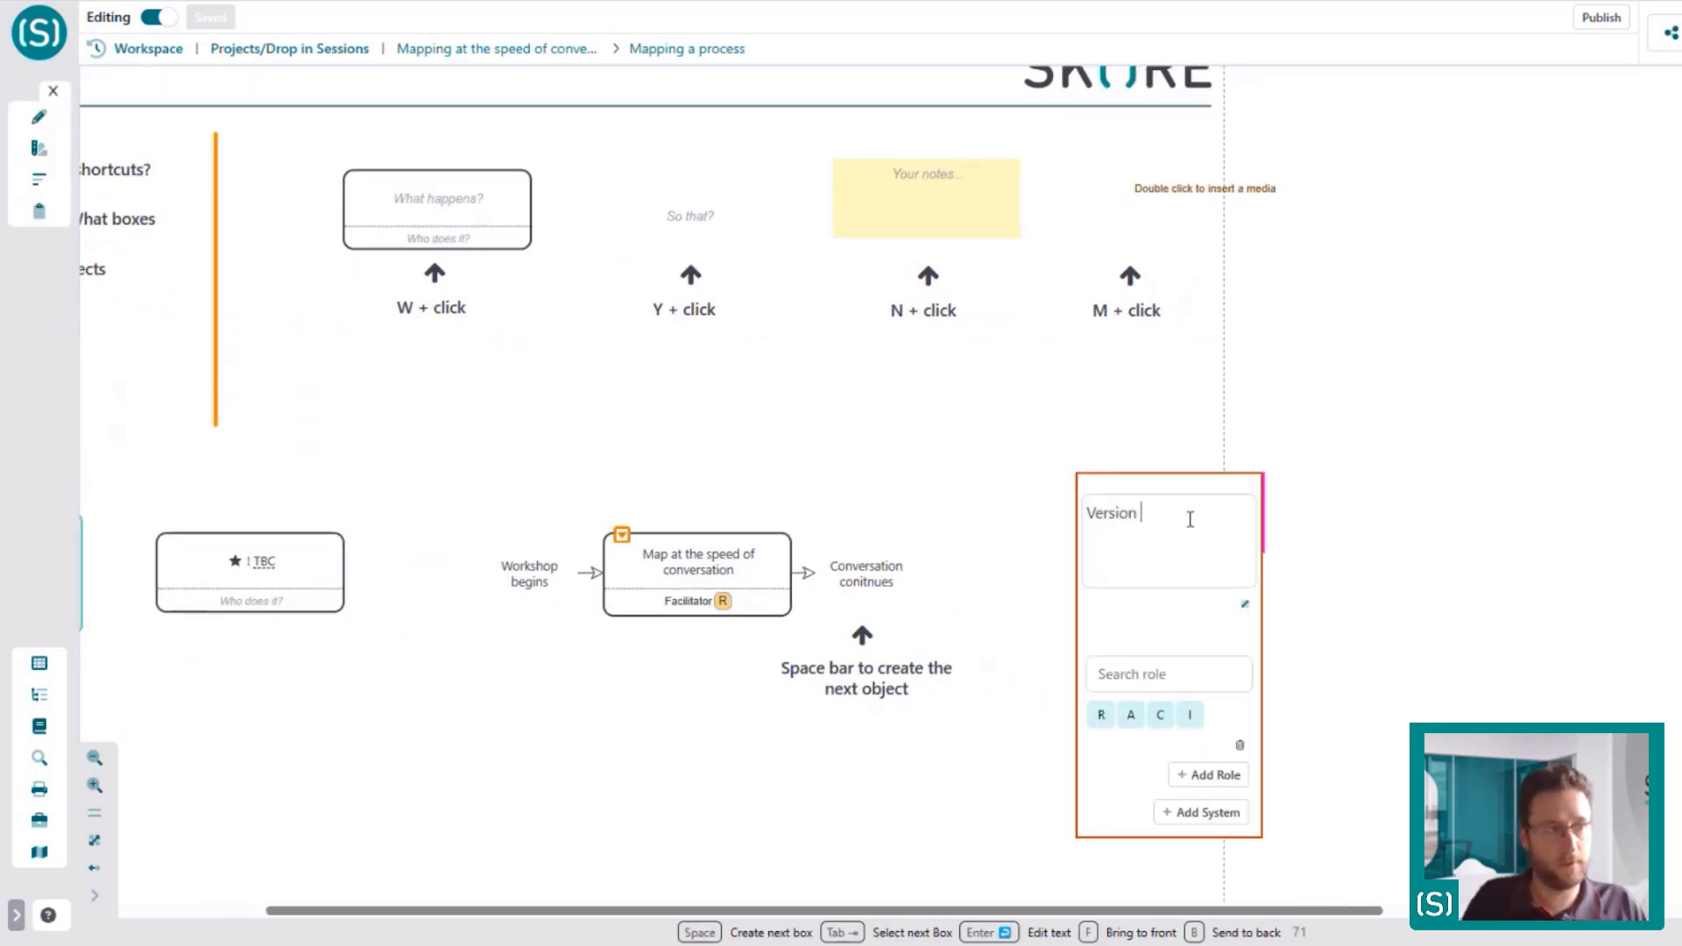
text(A Pr)
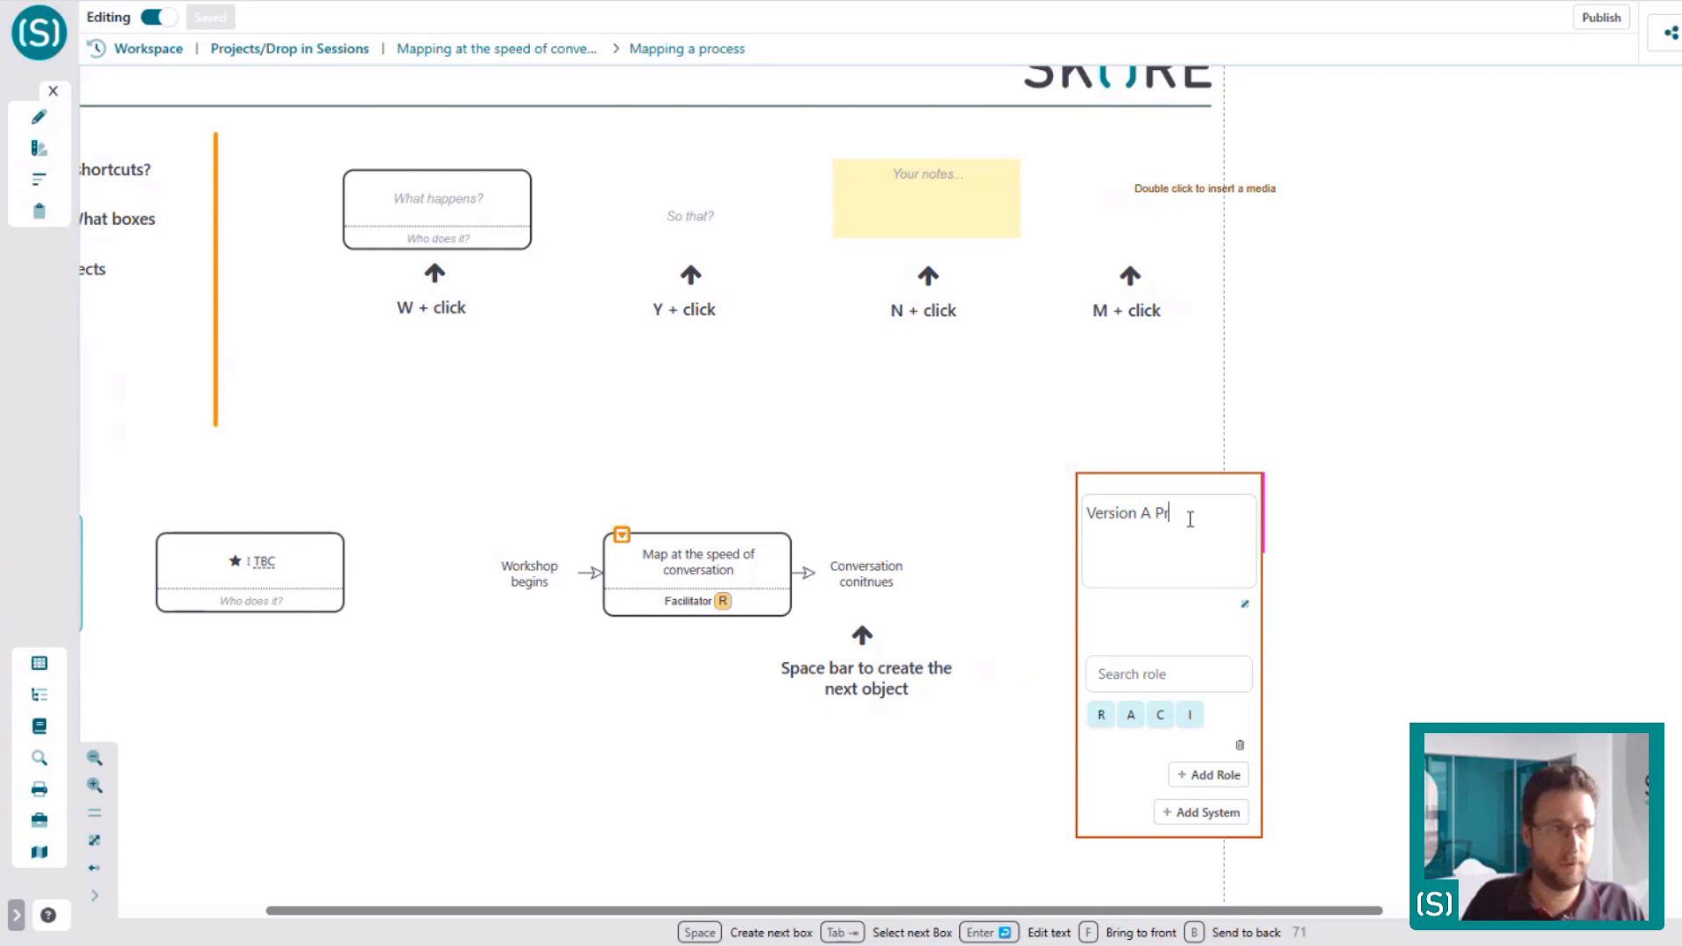
text(ocess)
key(Escape)
key(Escape)
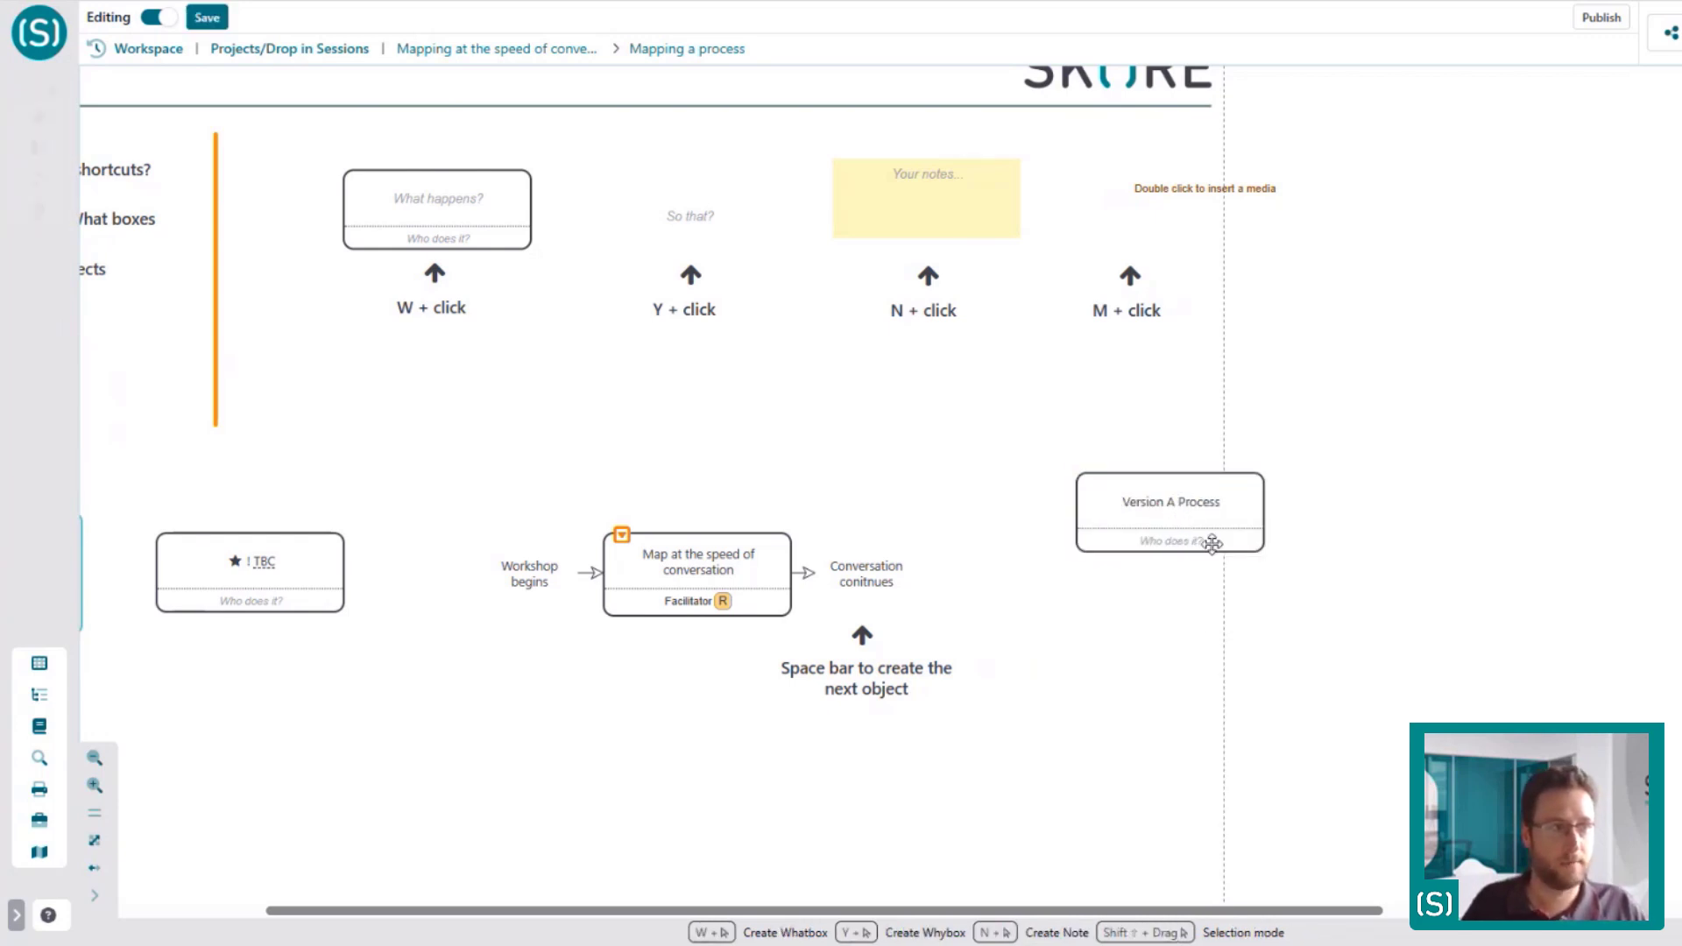
Move the "Version A Process" whatbox slightly up and to the right
click(1194, 512)
drag(1194, 512, 1245, 493)
click(1290, 664)
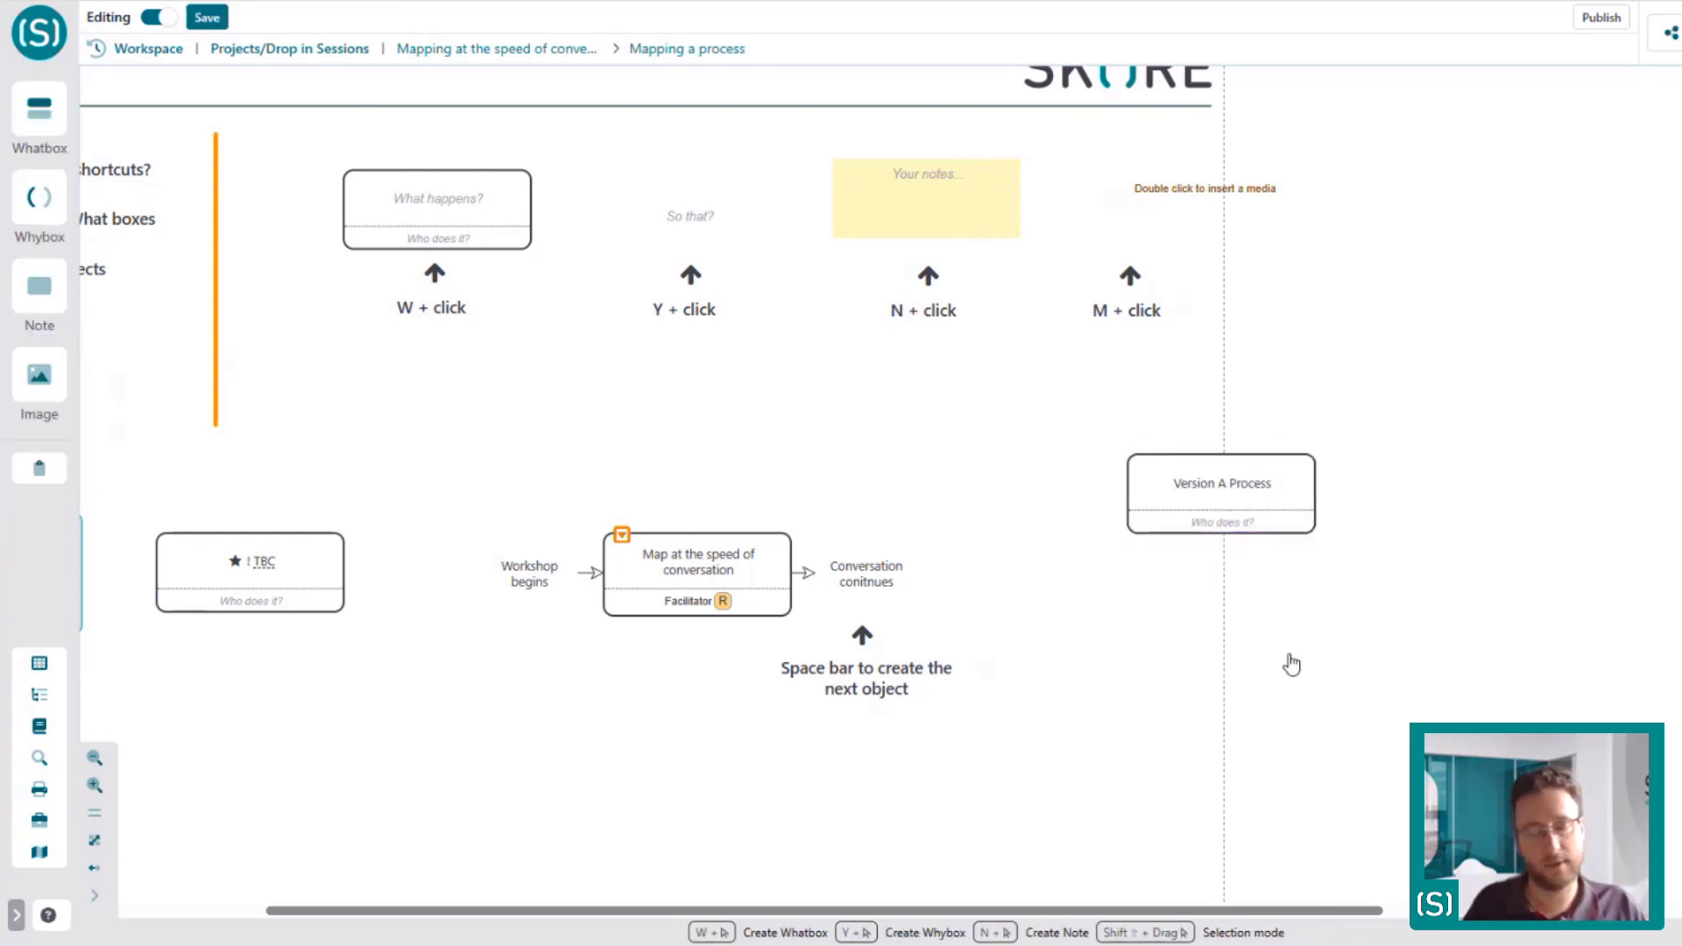
Duplicate the "Version A Process" whatbox, place the copy directly beneath it and change its text to "Version B Process"
click(1216, 500)
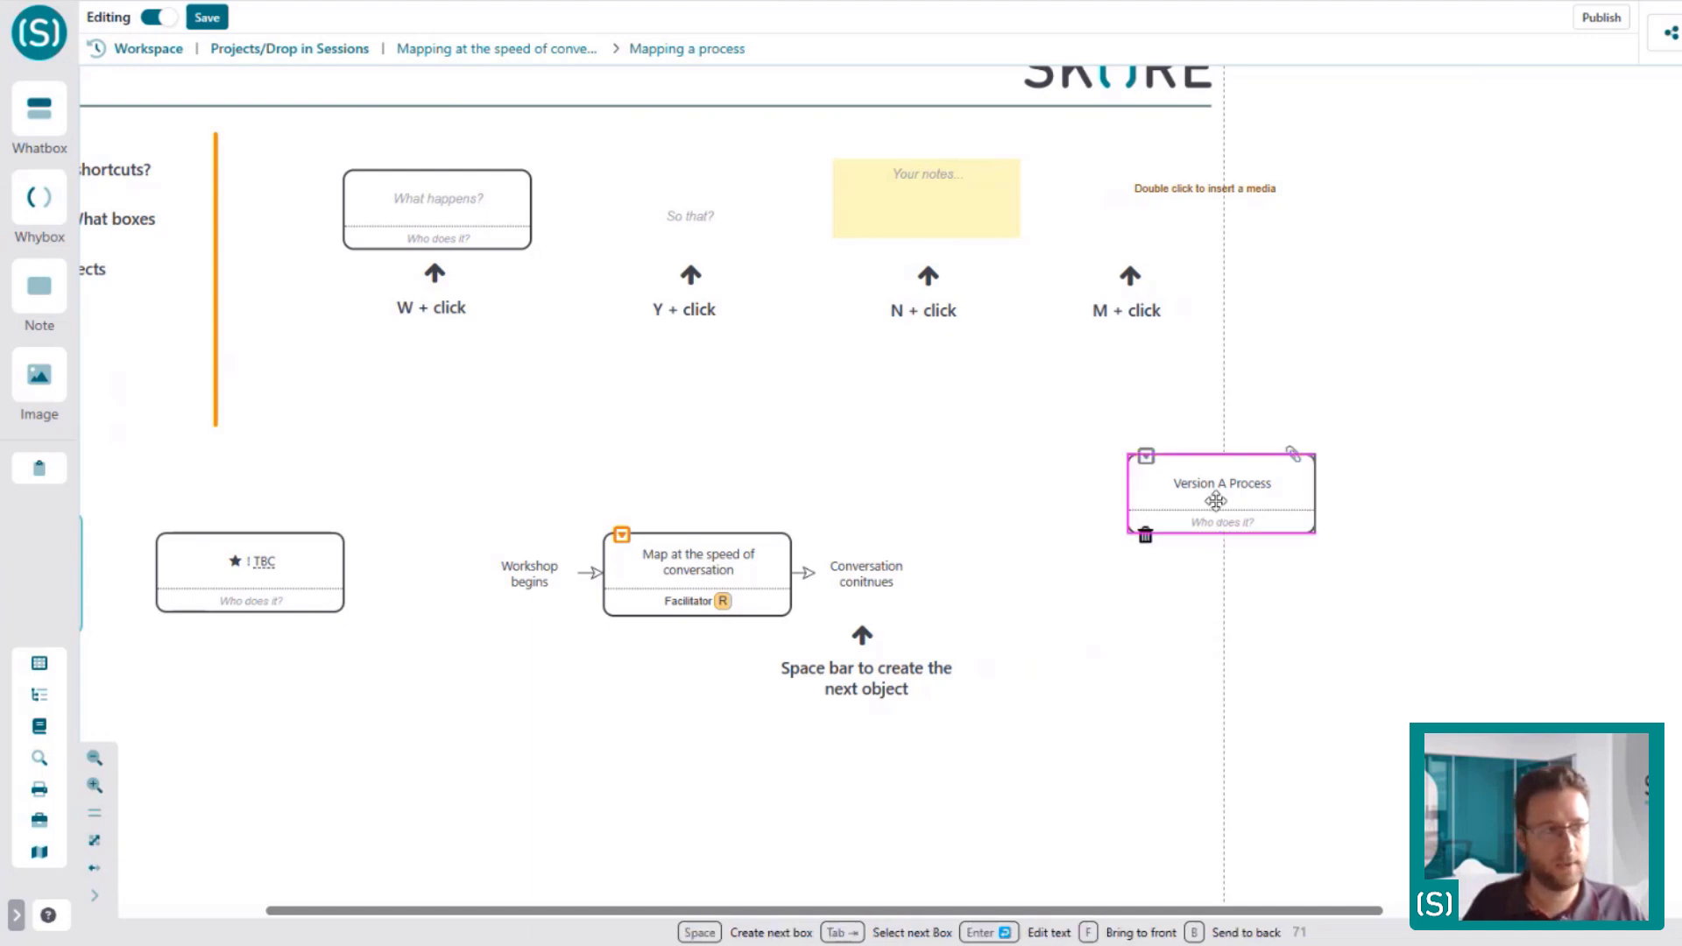
key(ctrl+c)
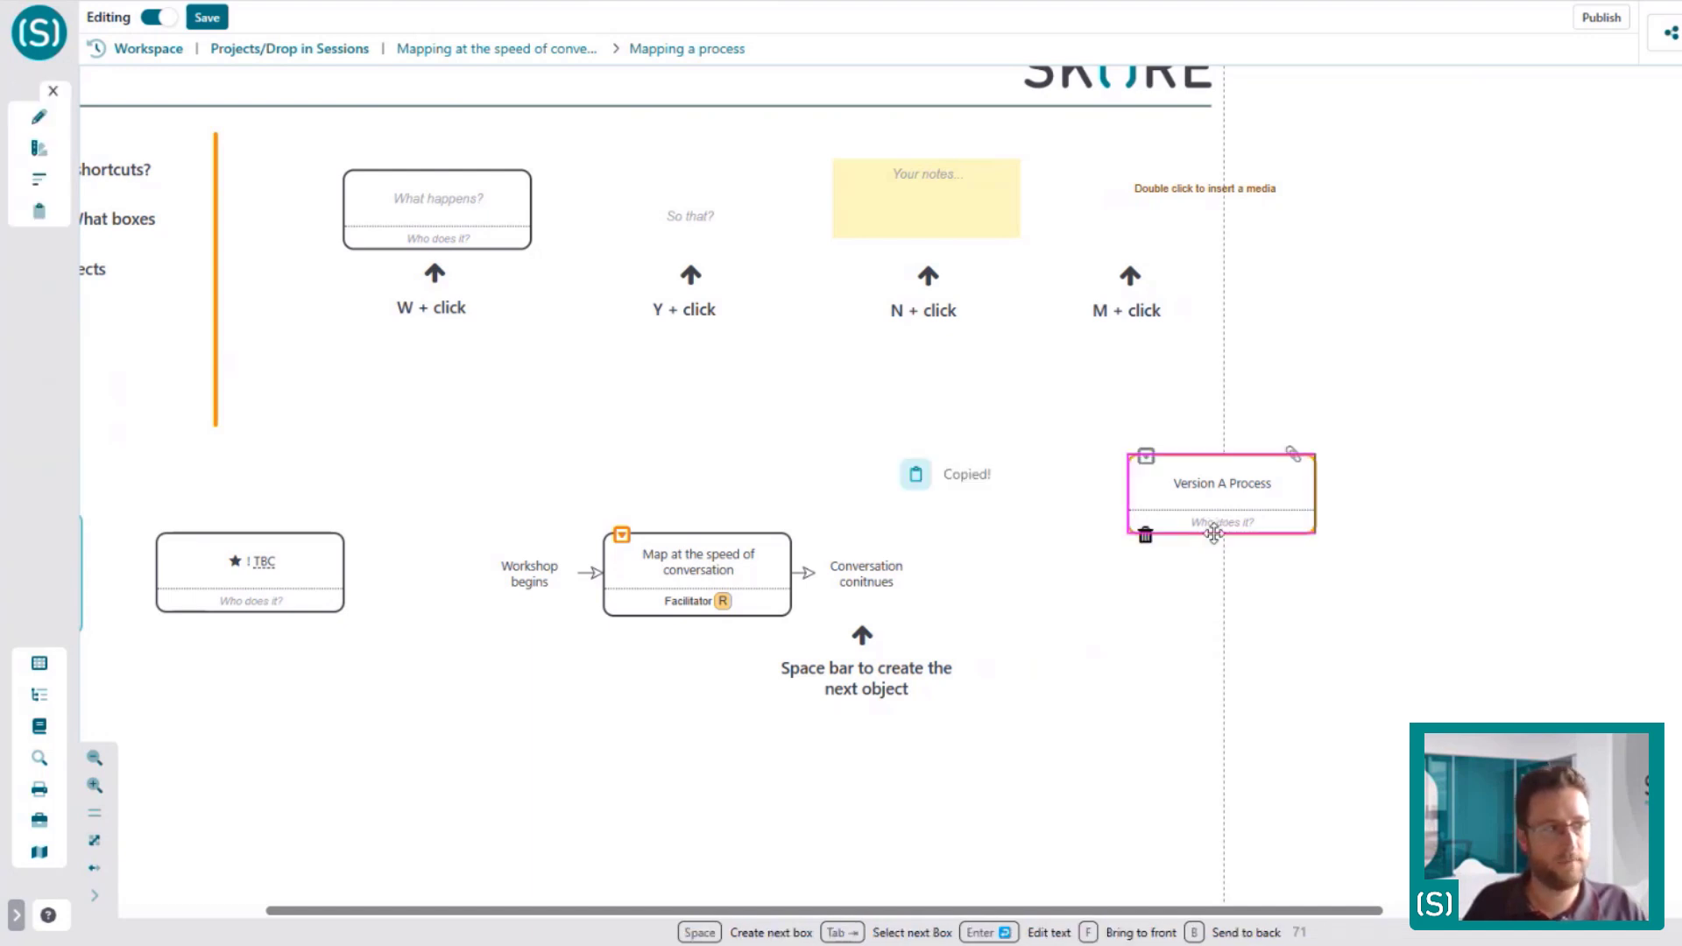
key(ctrl+v)
drag(1045, 510, 1251, 609)
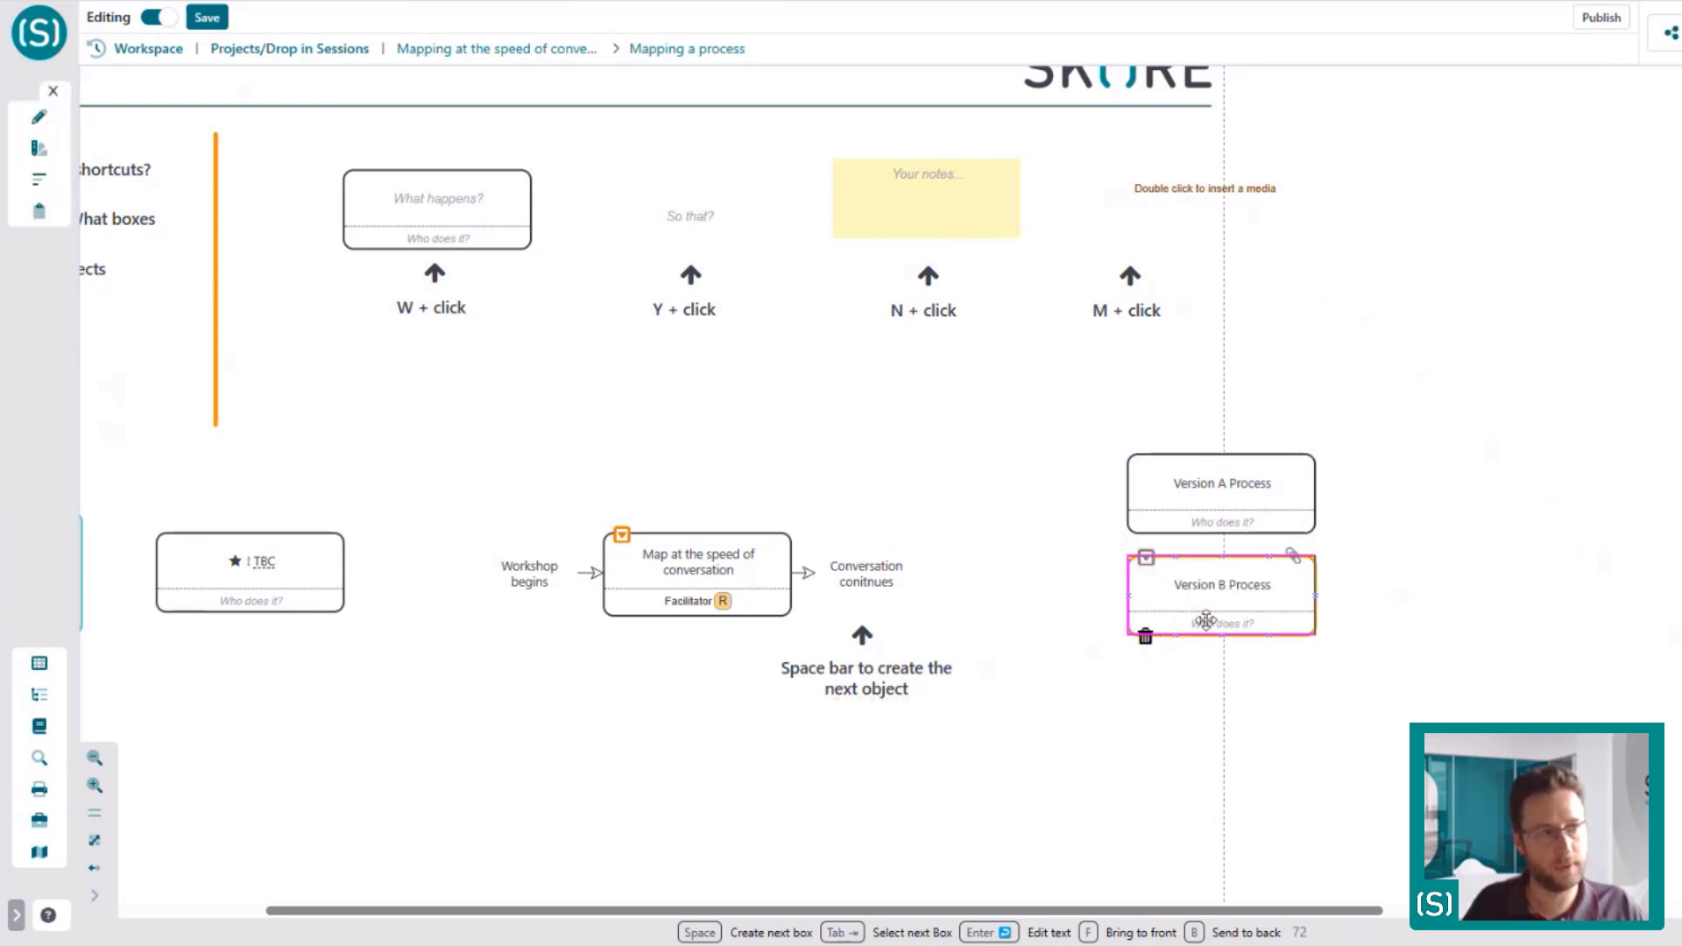
Paste two more copies of "Version B Process" below the stack and open the text of the left one for editing
key(ctrl+v)
key(ctrl+v)
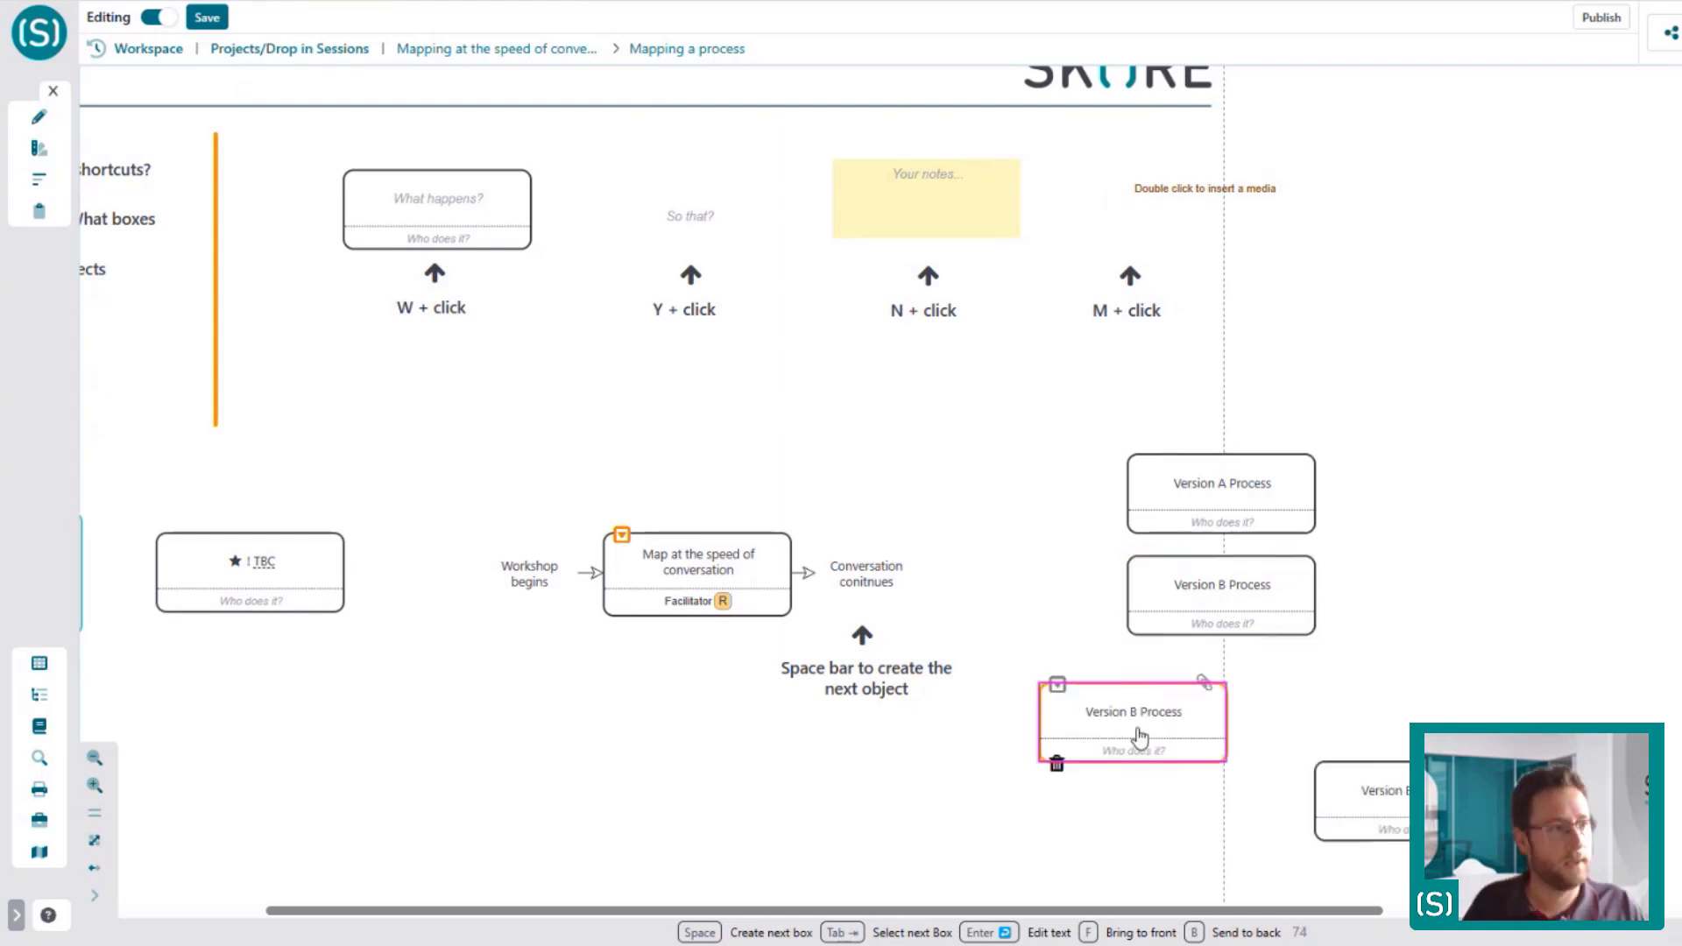
double_click(1137, 720)
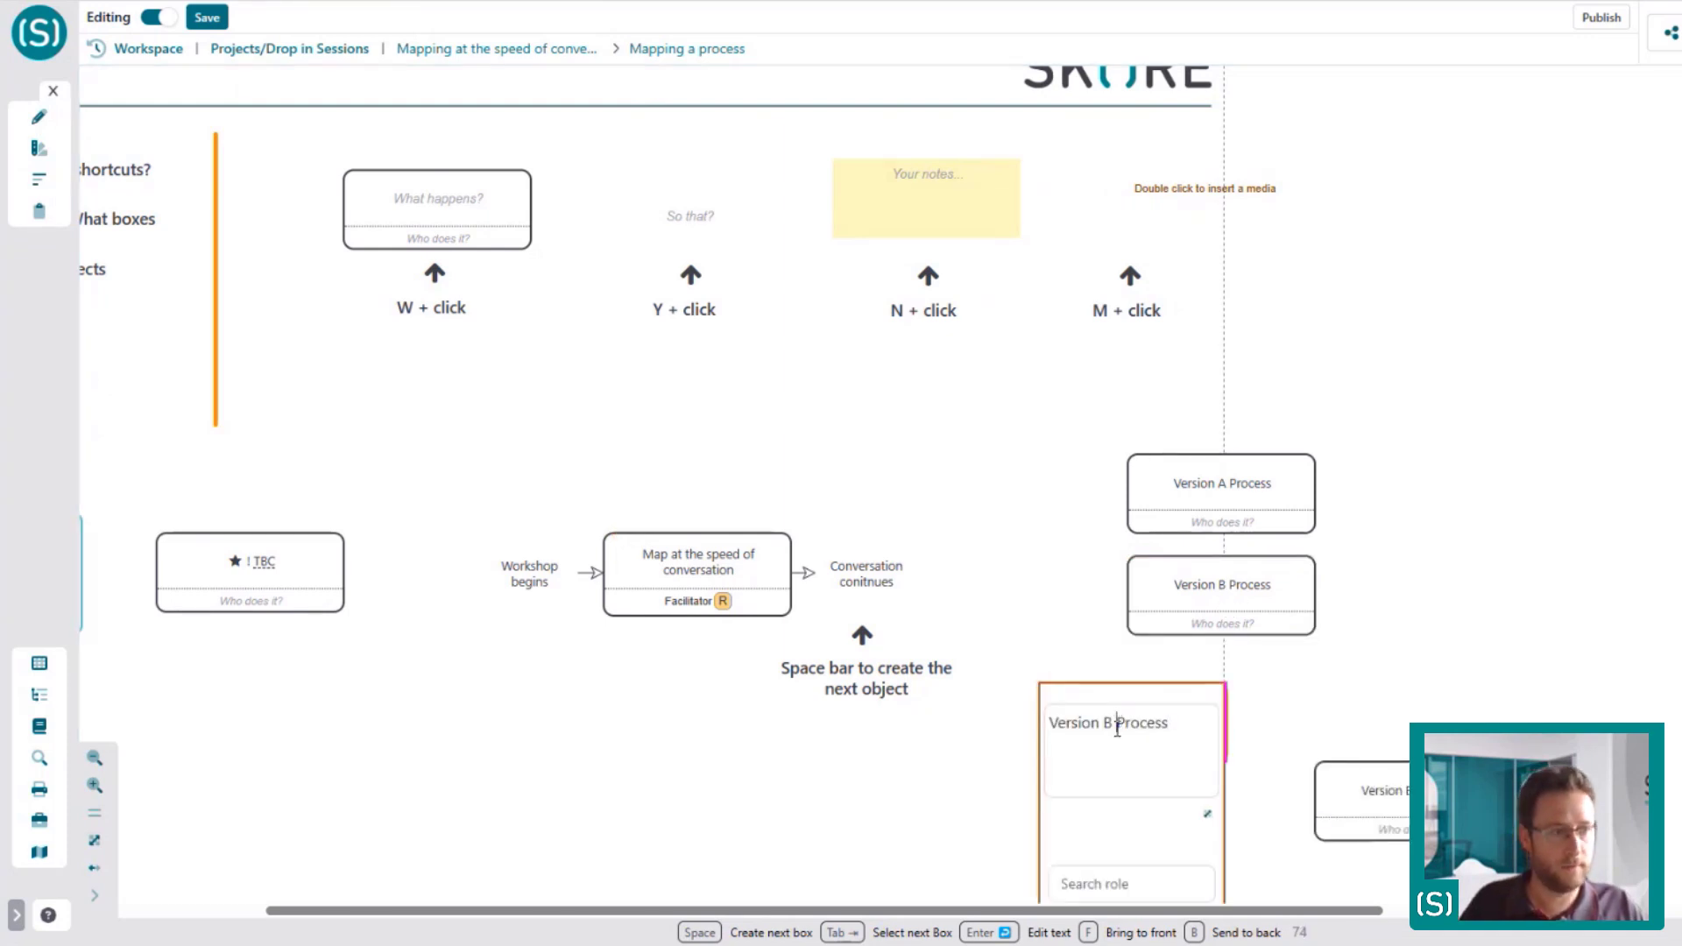
Return to the top-level "Mapping at the speed of conversation" map and open the sub-process of "Making the process look good"
click(567, 49)
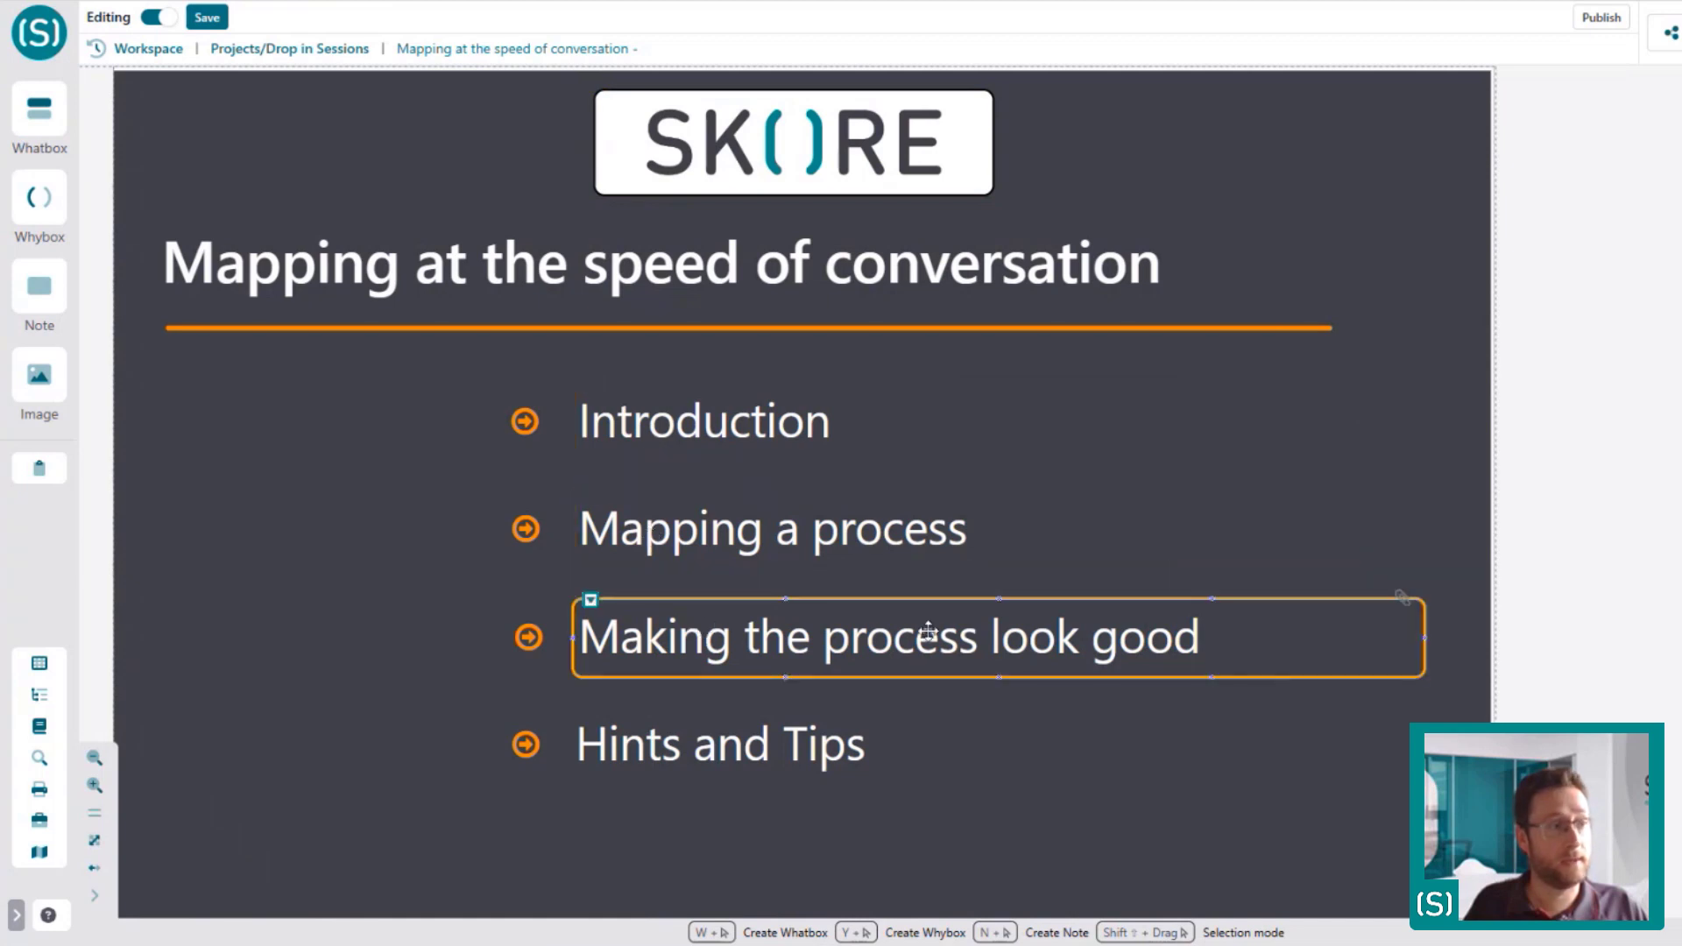
click(591, 601)
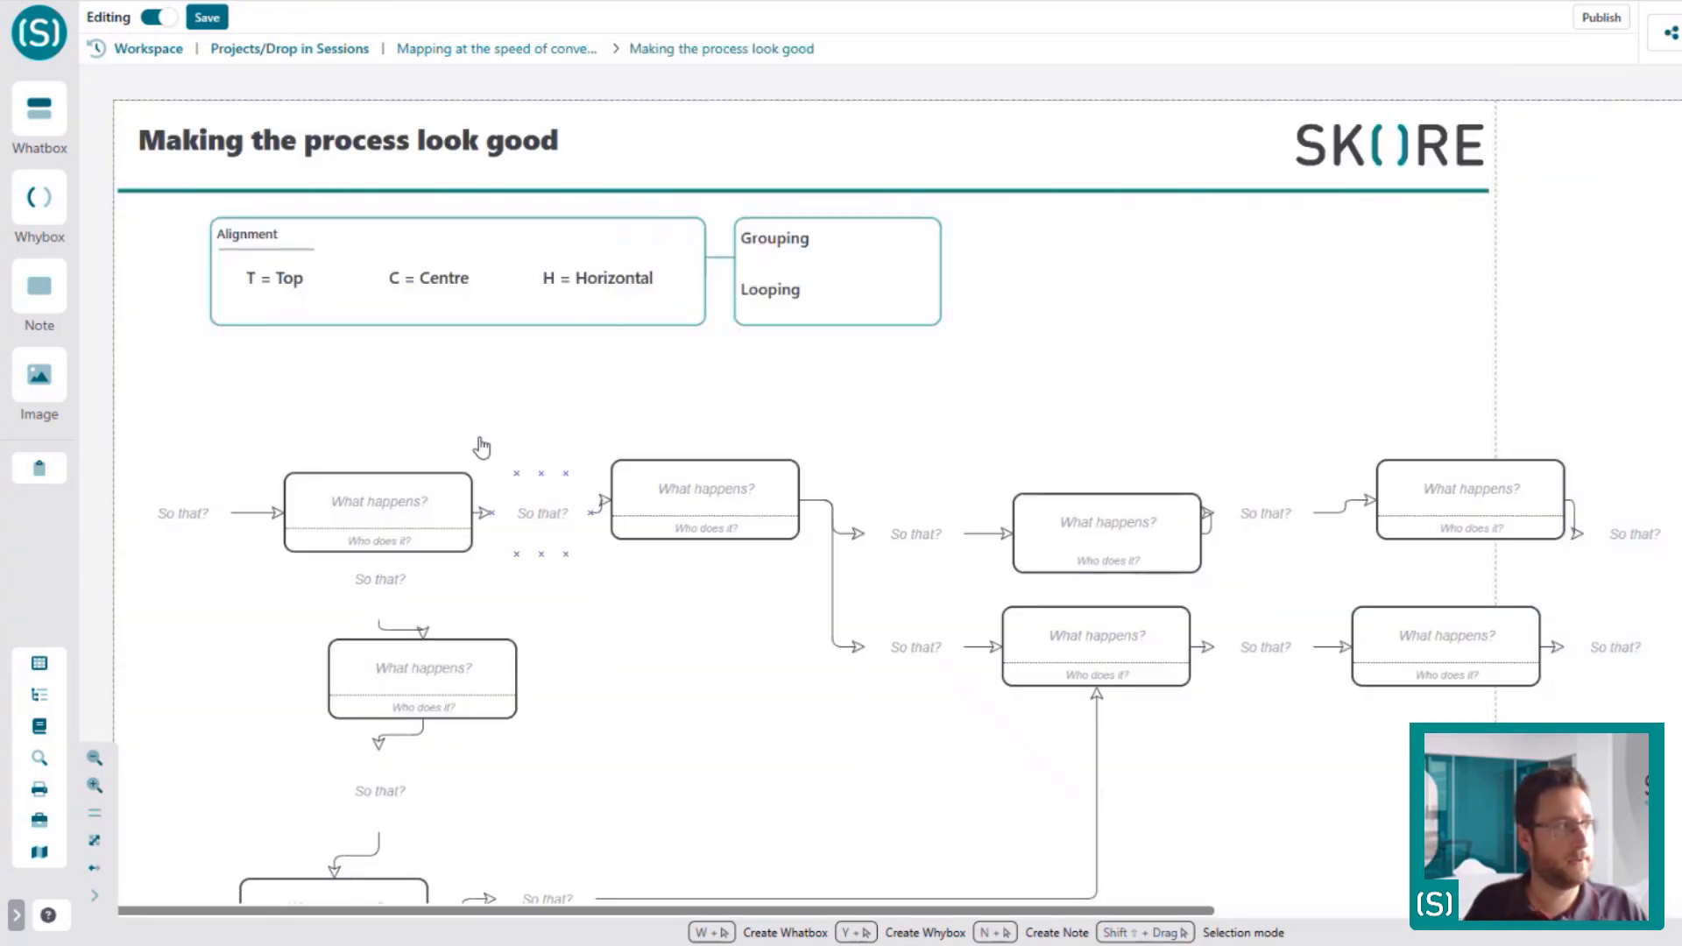
drag(1269, 886, 1352, 775)
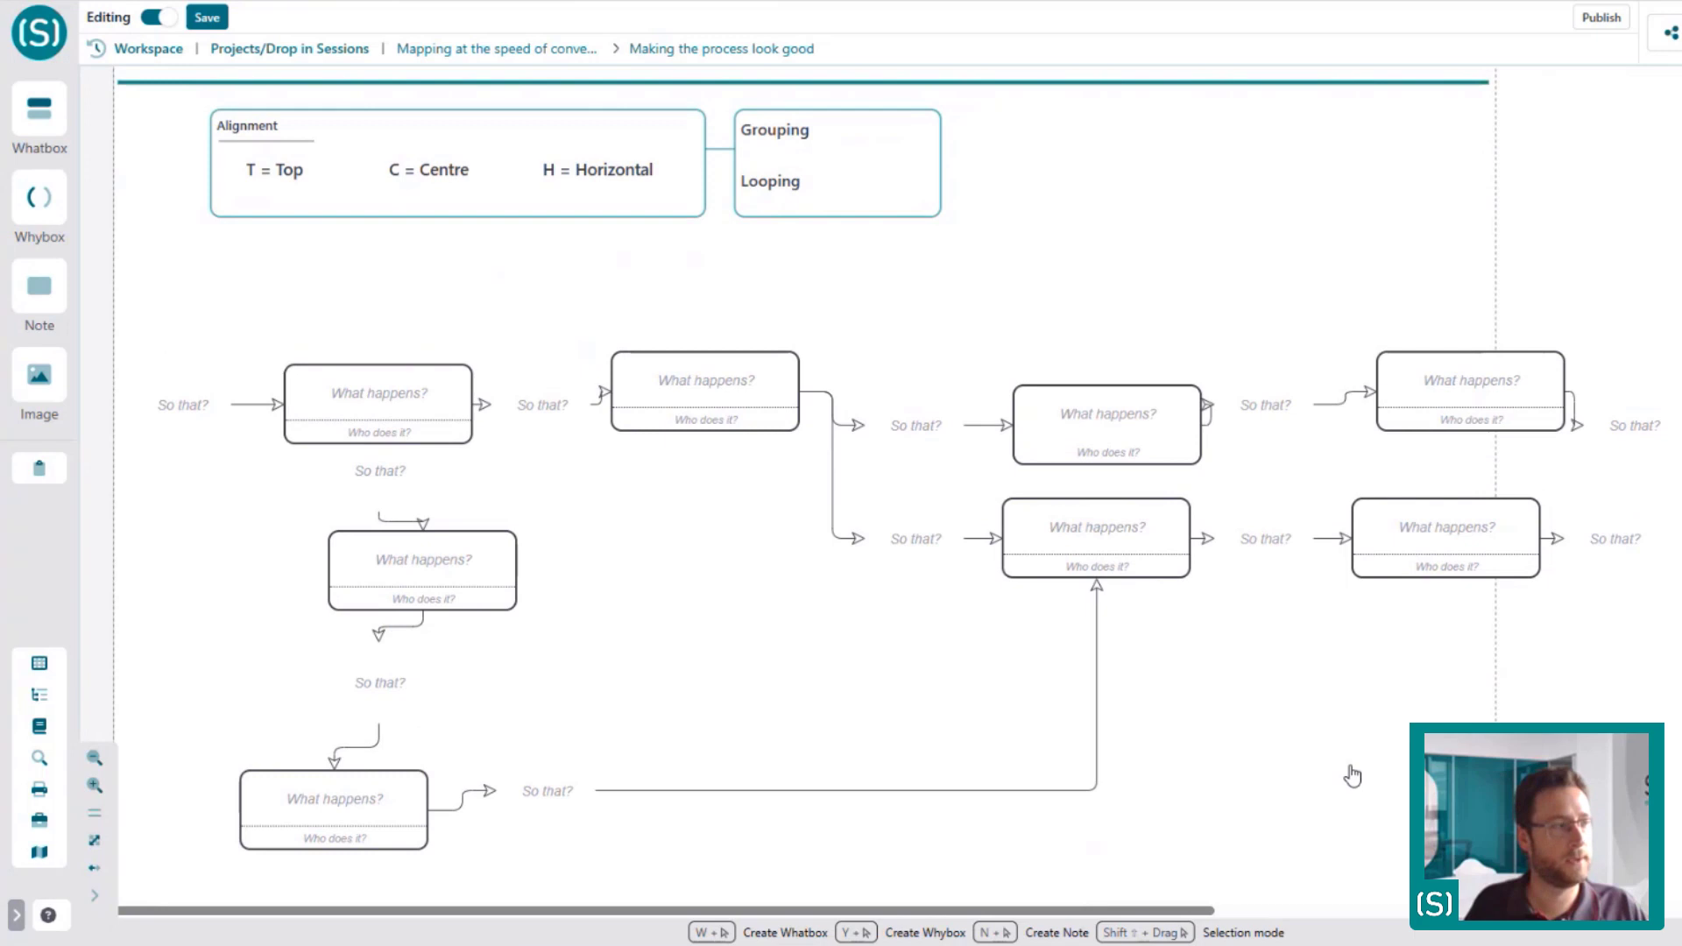
click(249, 176)
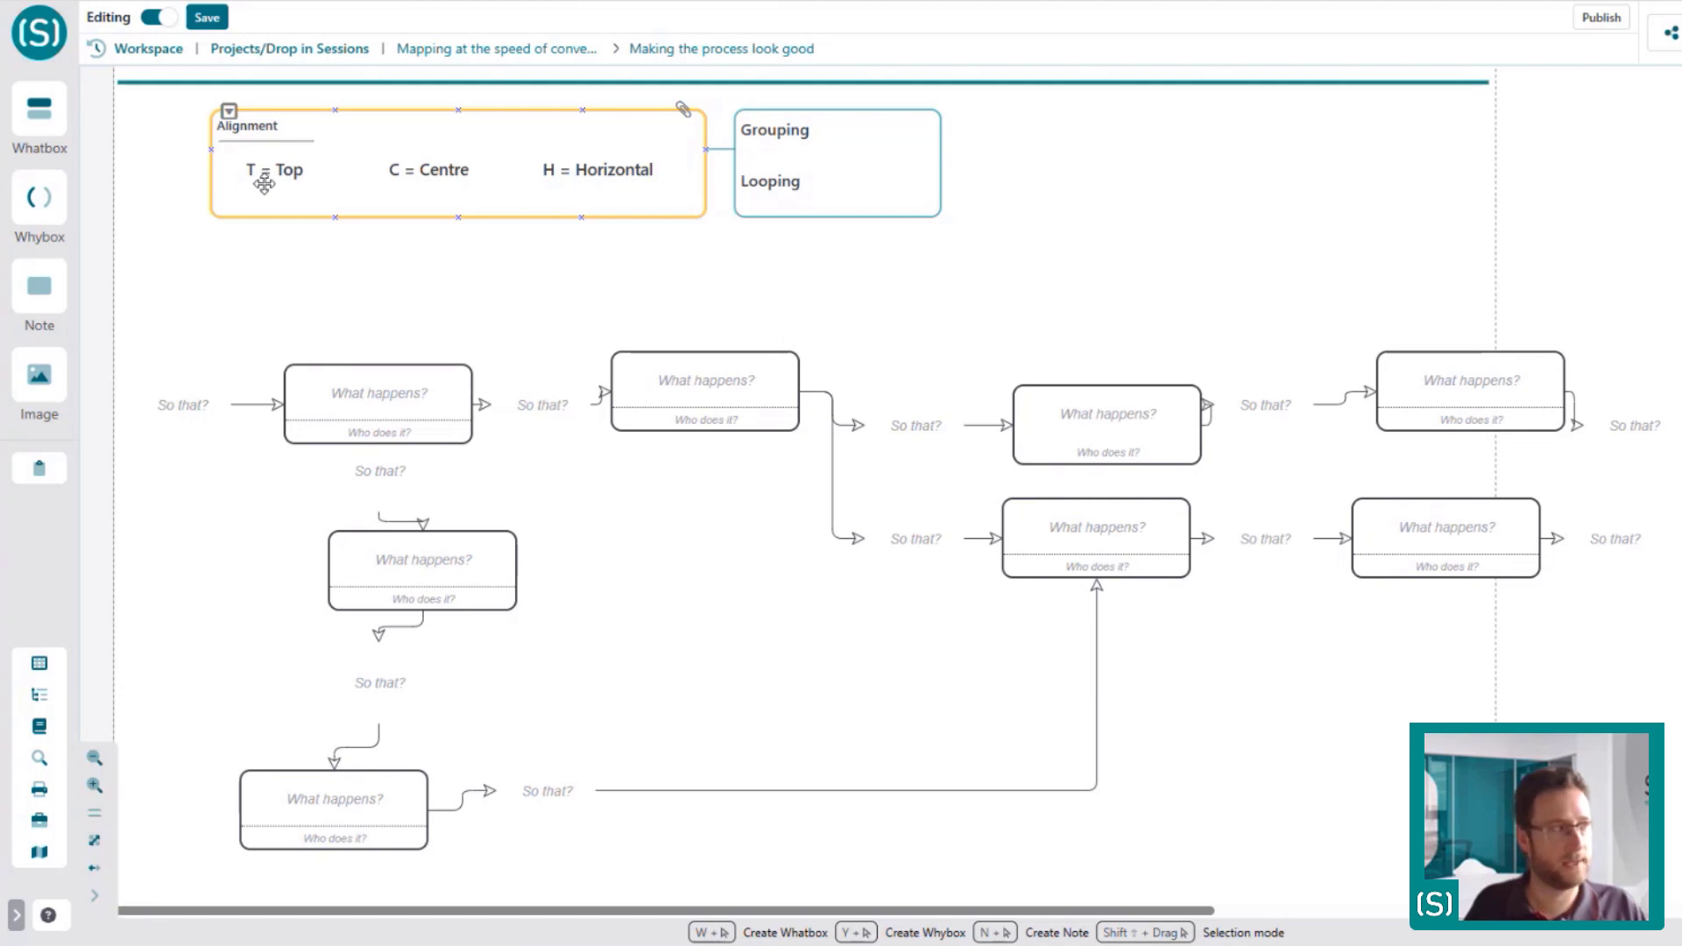
click(526, 329)
drag(525, 308, 512, 324)
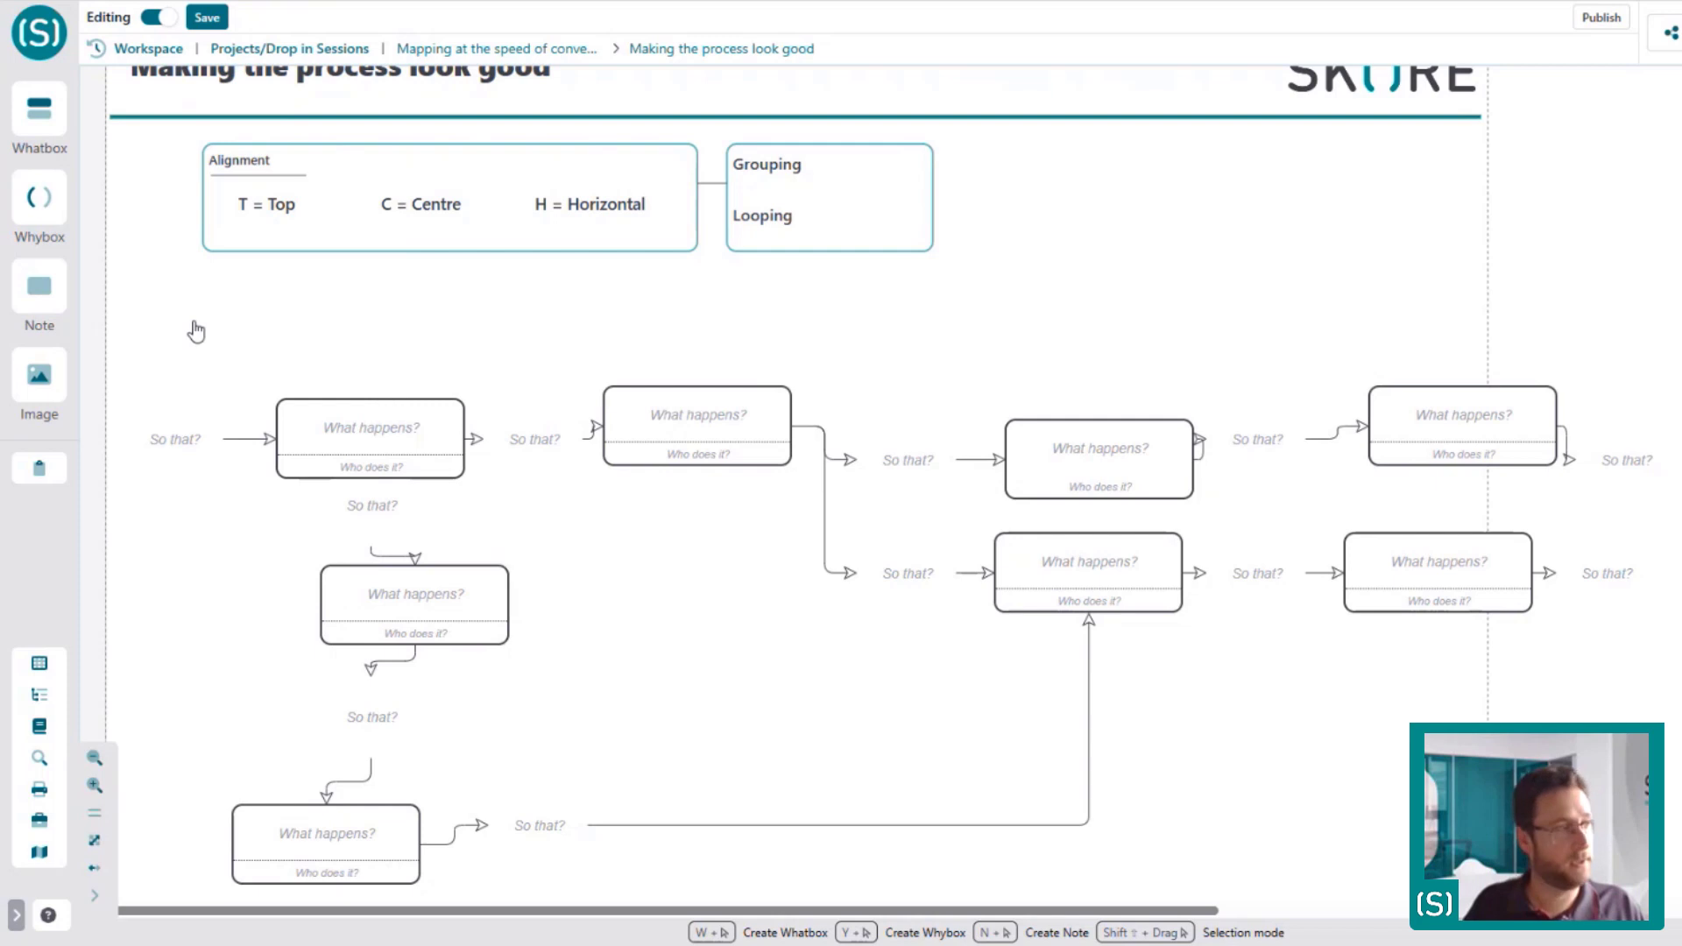
Select the whole upper row of boxes, align their tops and distribute them evenly horizontally
drag(188, 315, 1615, 467)
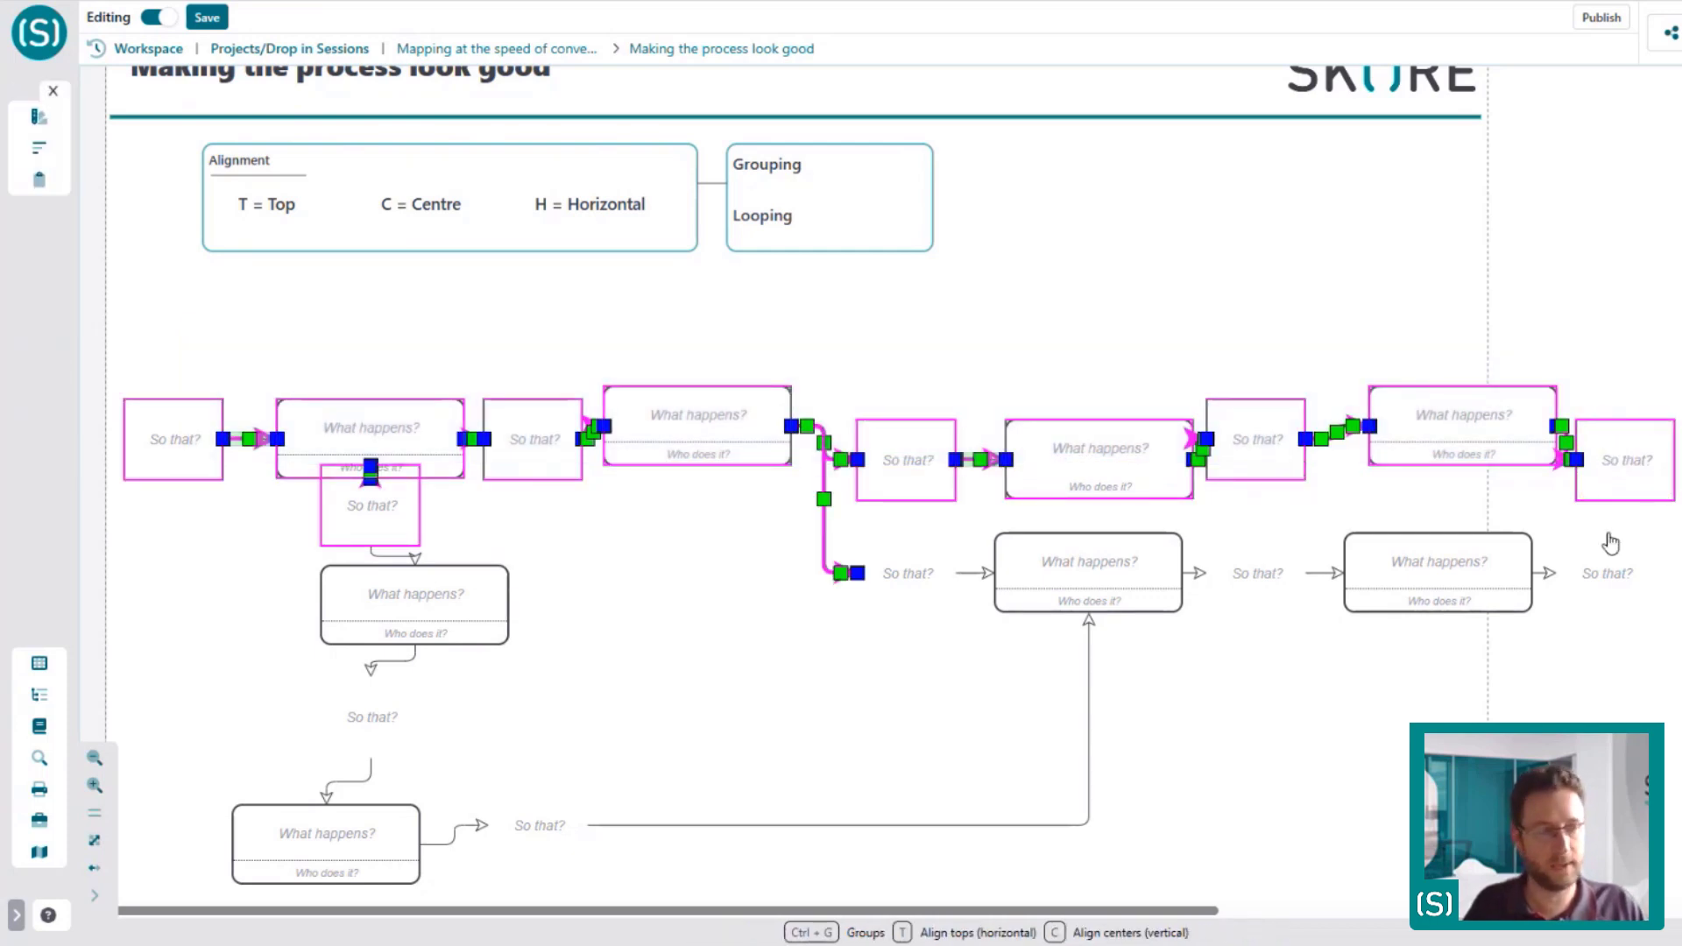
key(t)
key(h)
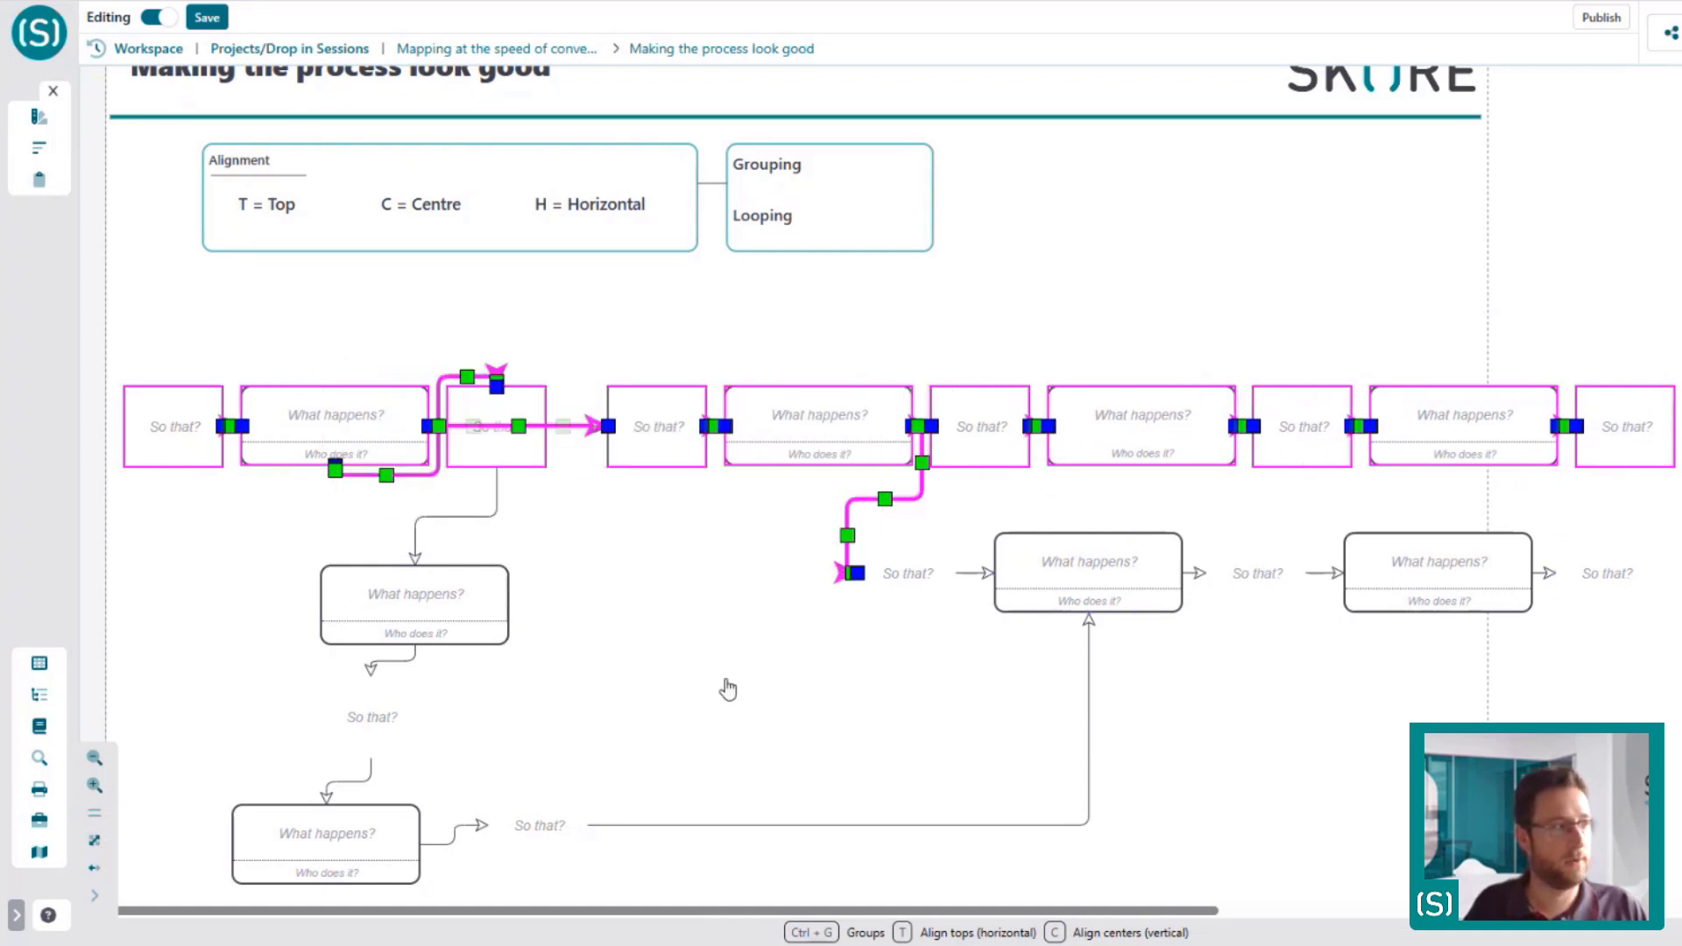
click(728, 692)
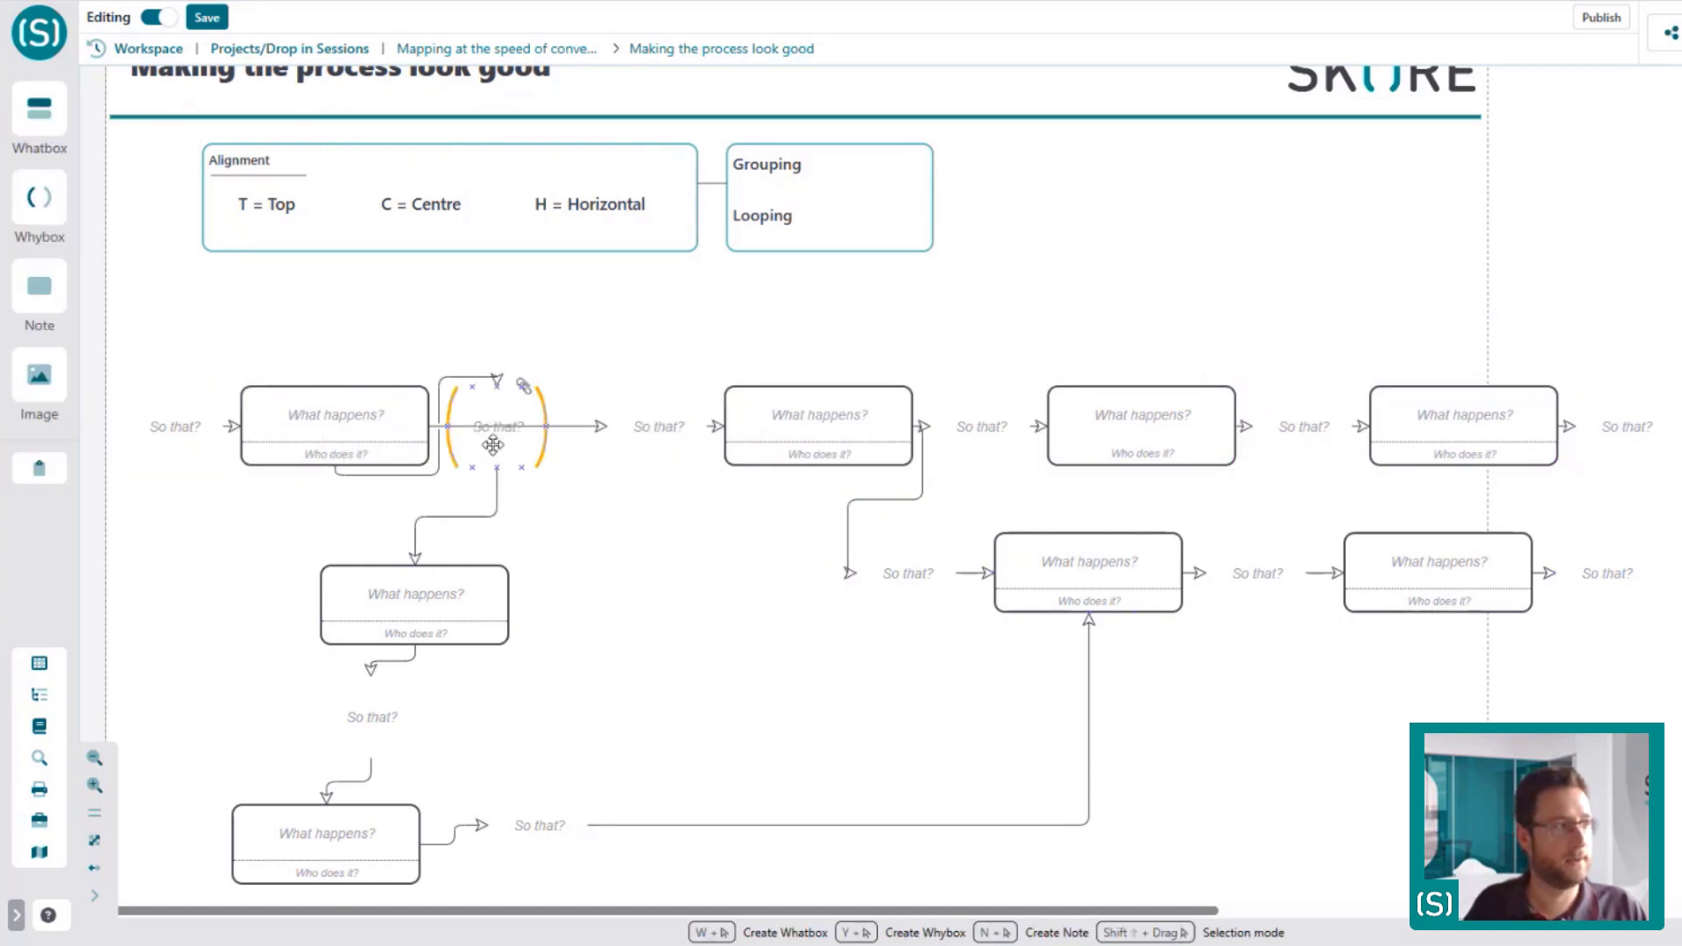
Move the downward branch's whybox back beneath the first whatbox and redistribute the remaining upper-row boxes evenly horizontally
drag(488, 438, 330, 536)
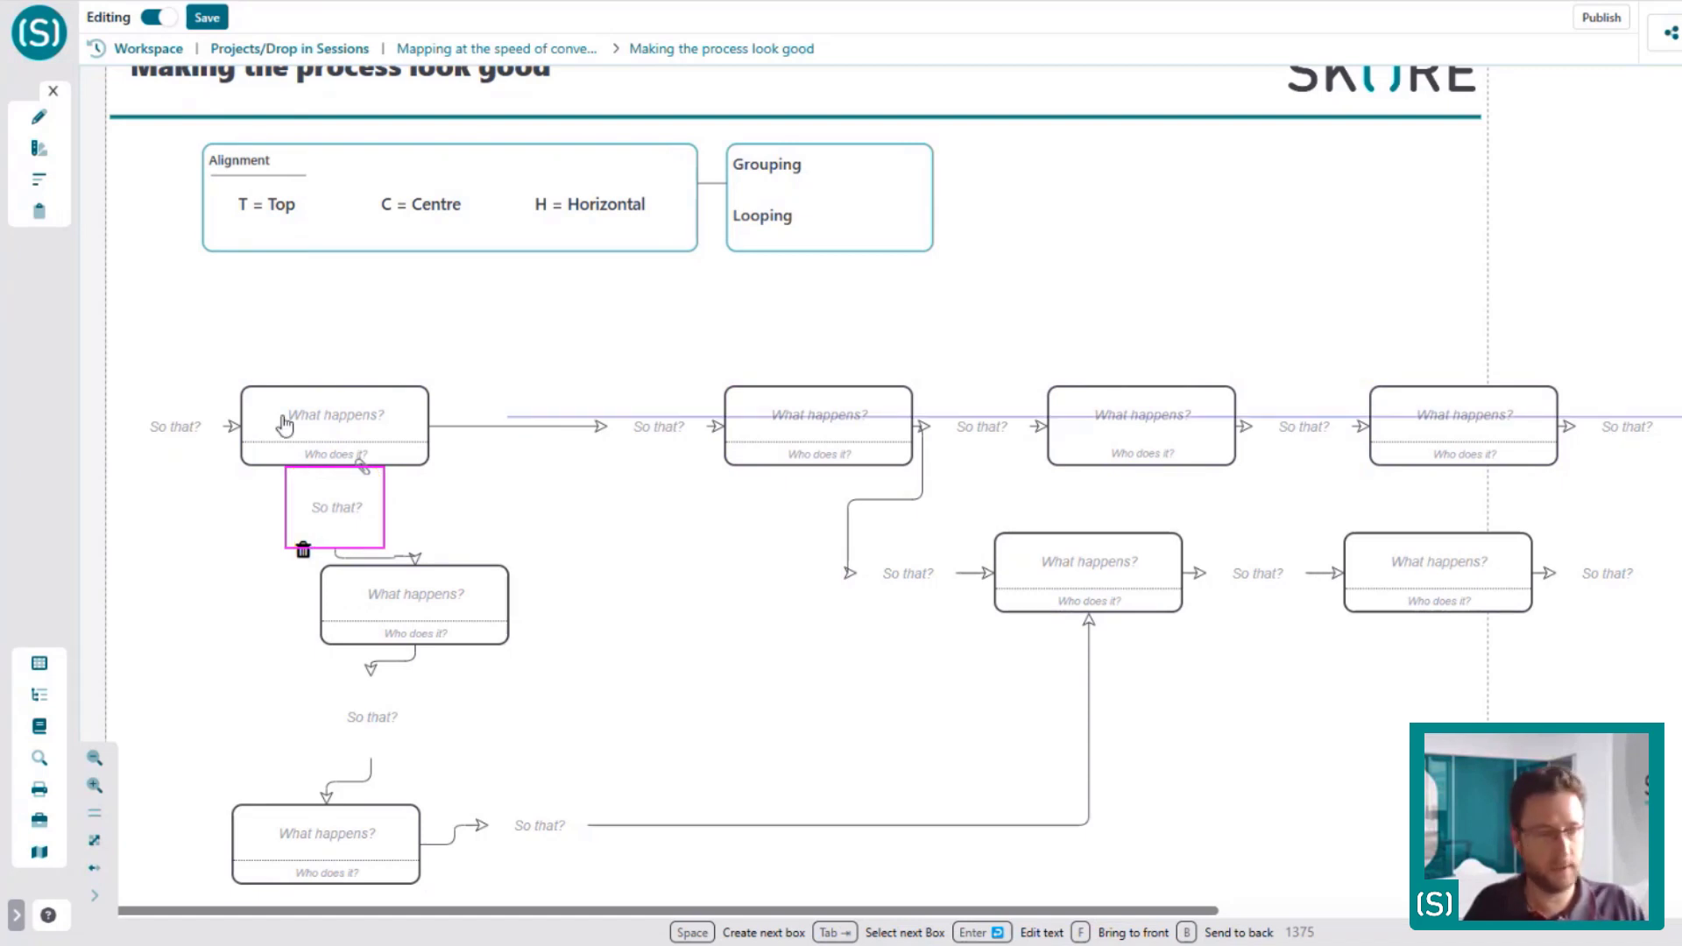
drag(284, 425, 180, 436)
key(h)
click(800, 624)
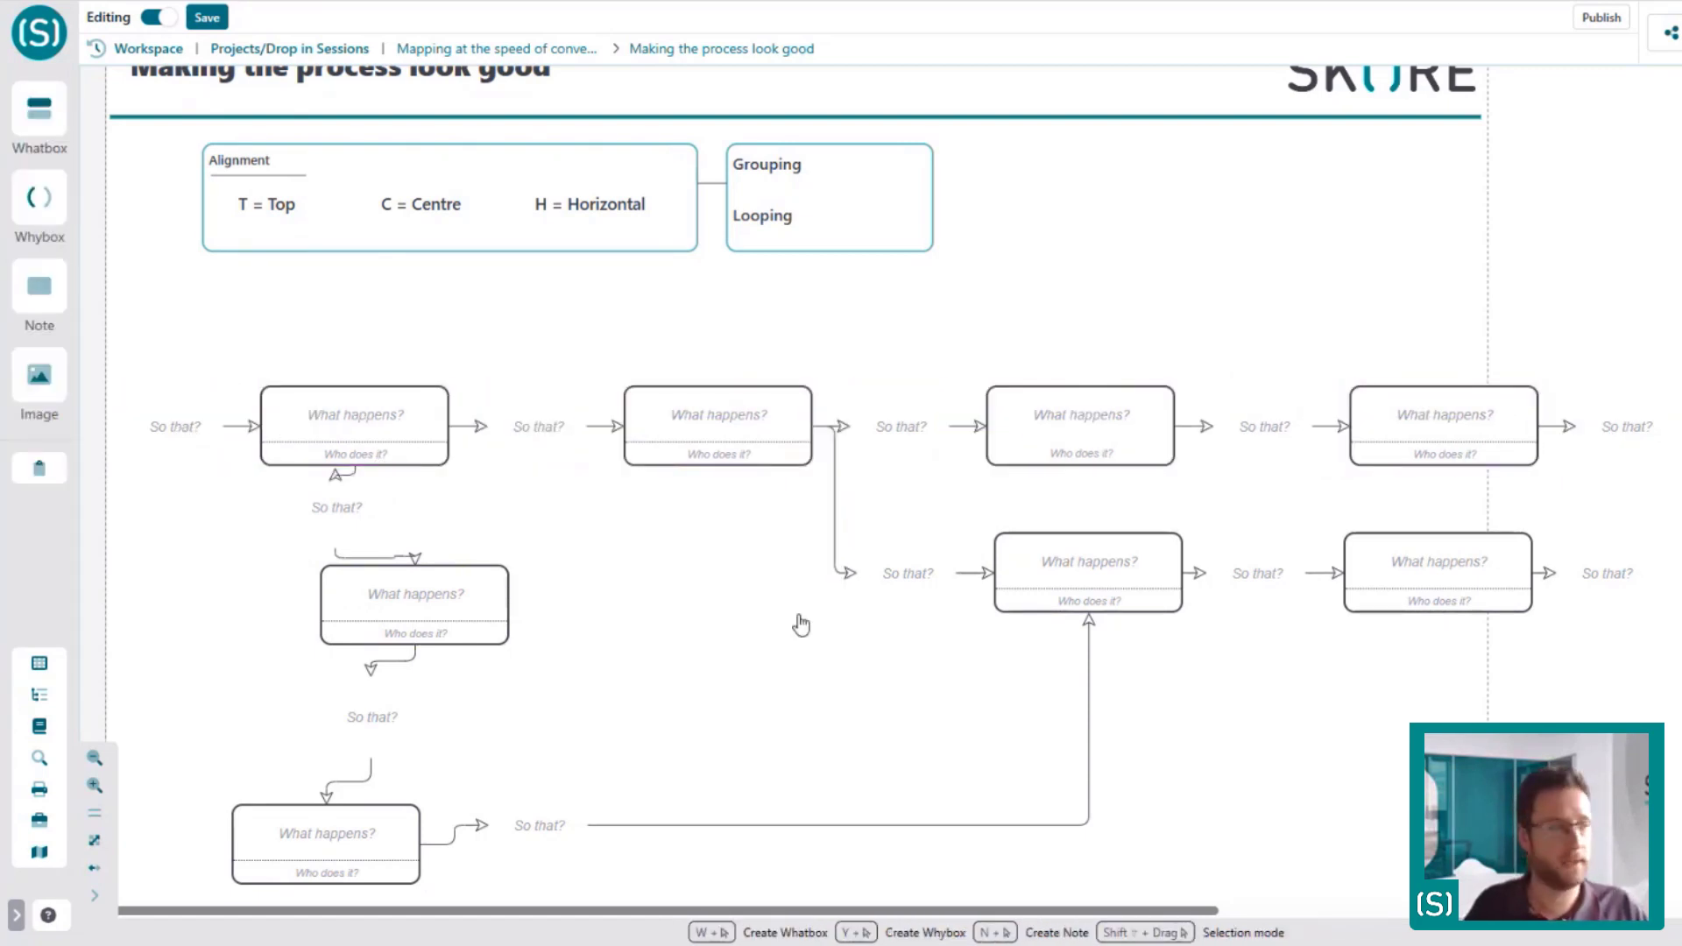
drag(113, 326, 342, 338)
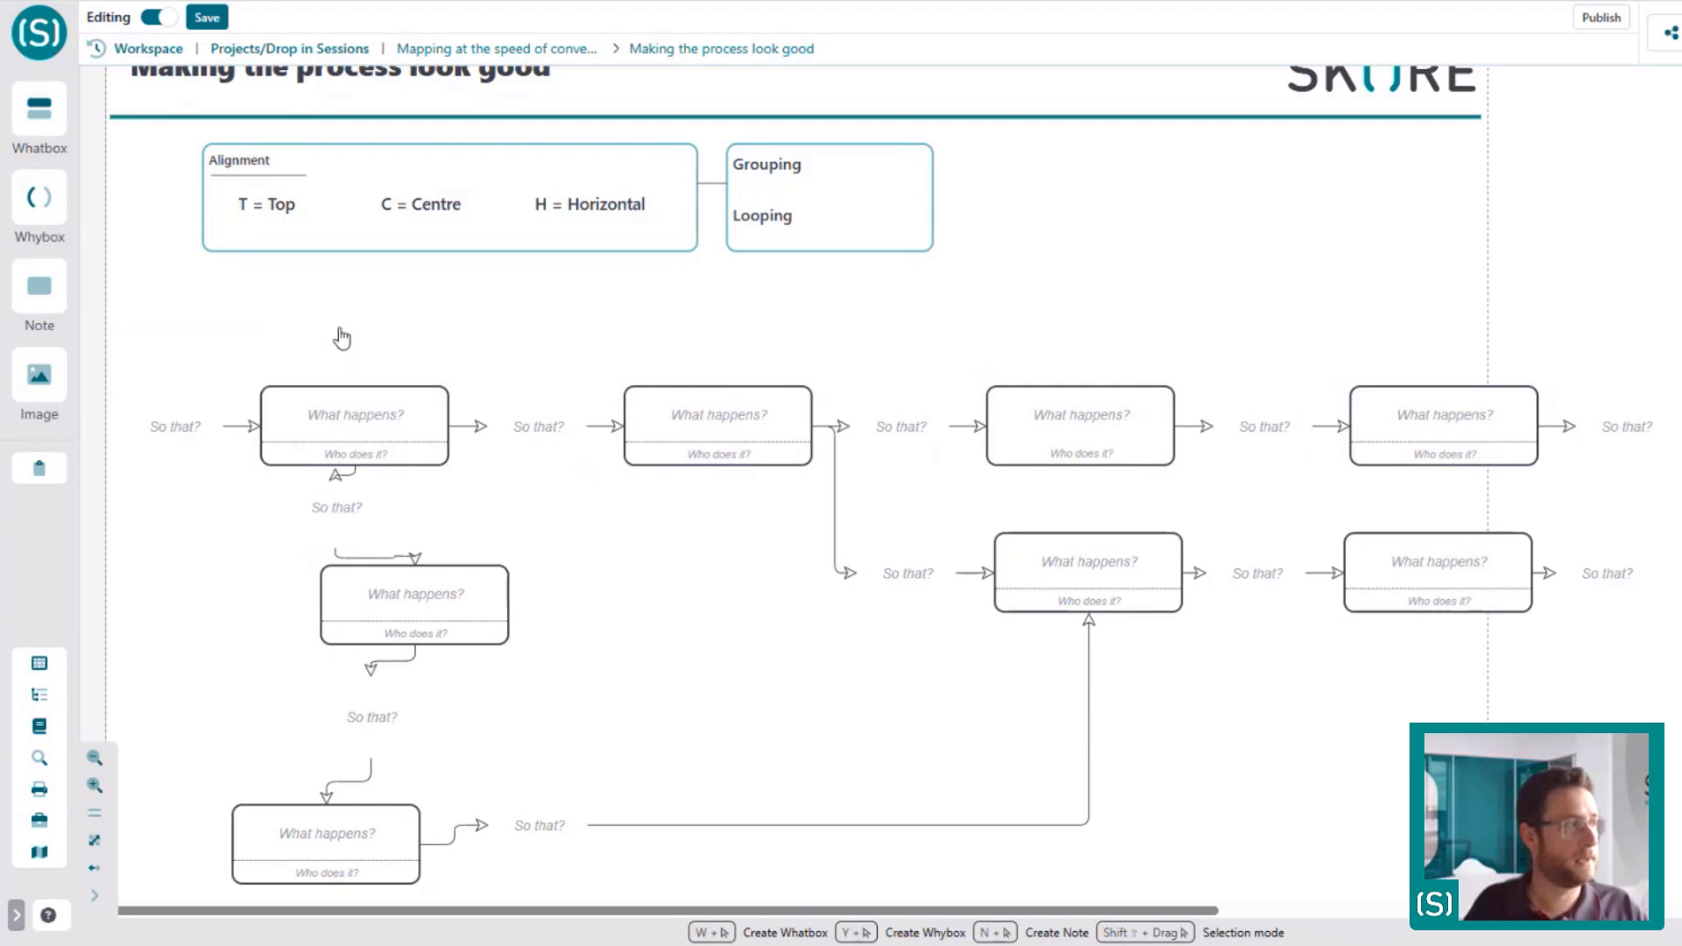
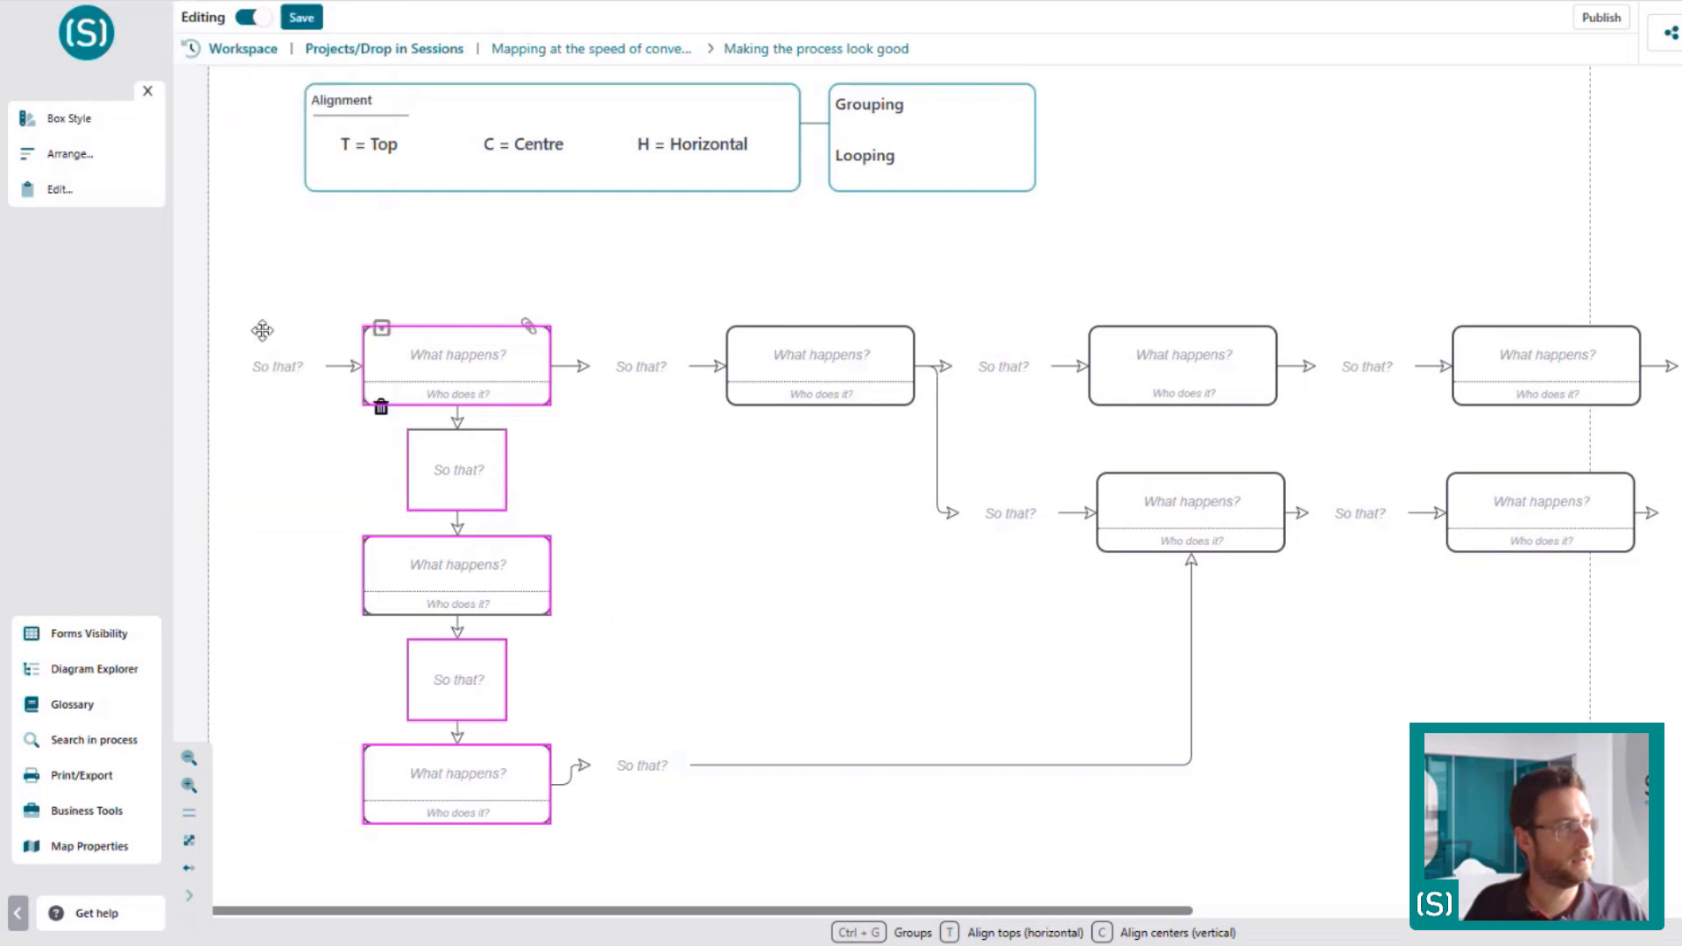
click(728, 697)
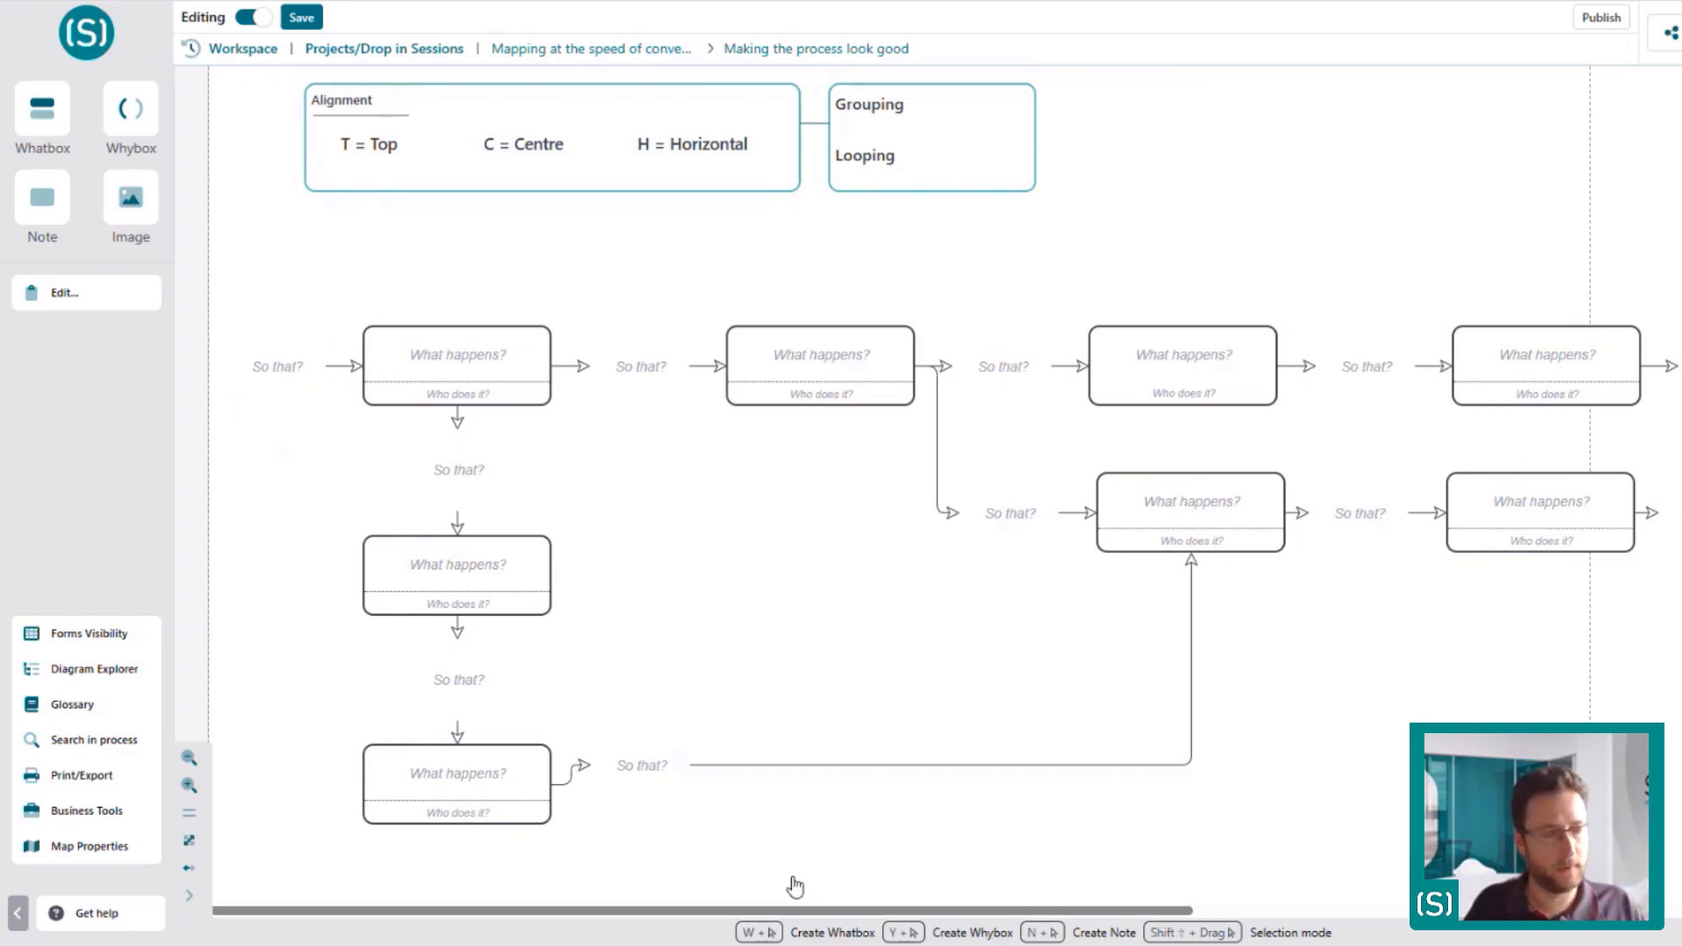
click(353, 149)
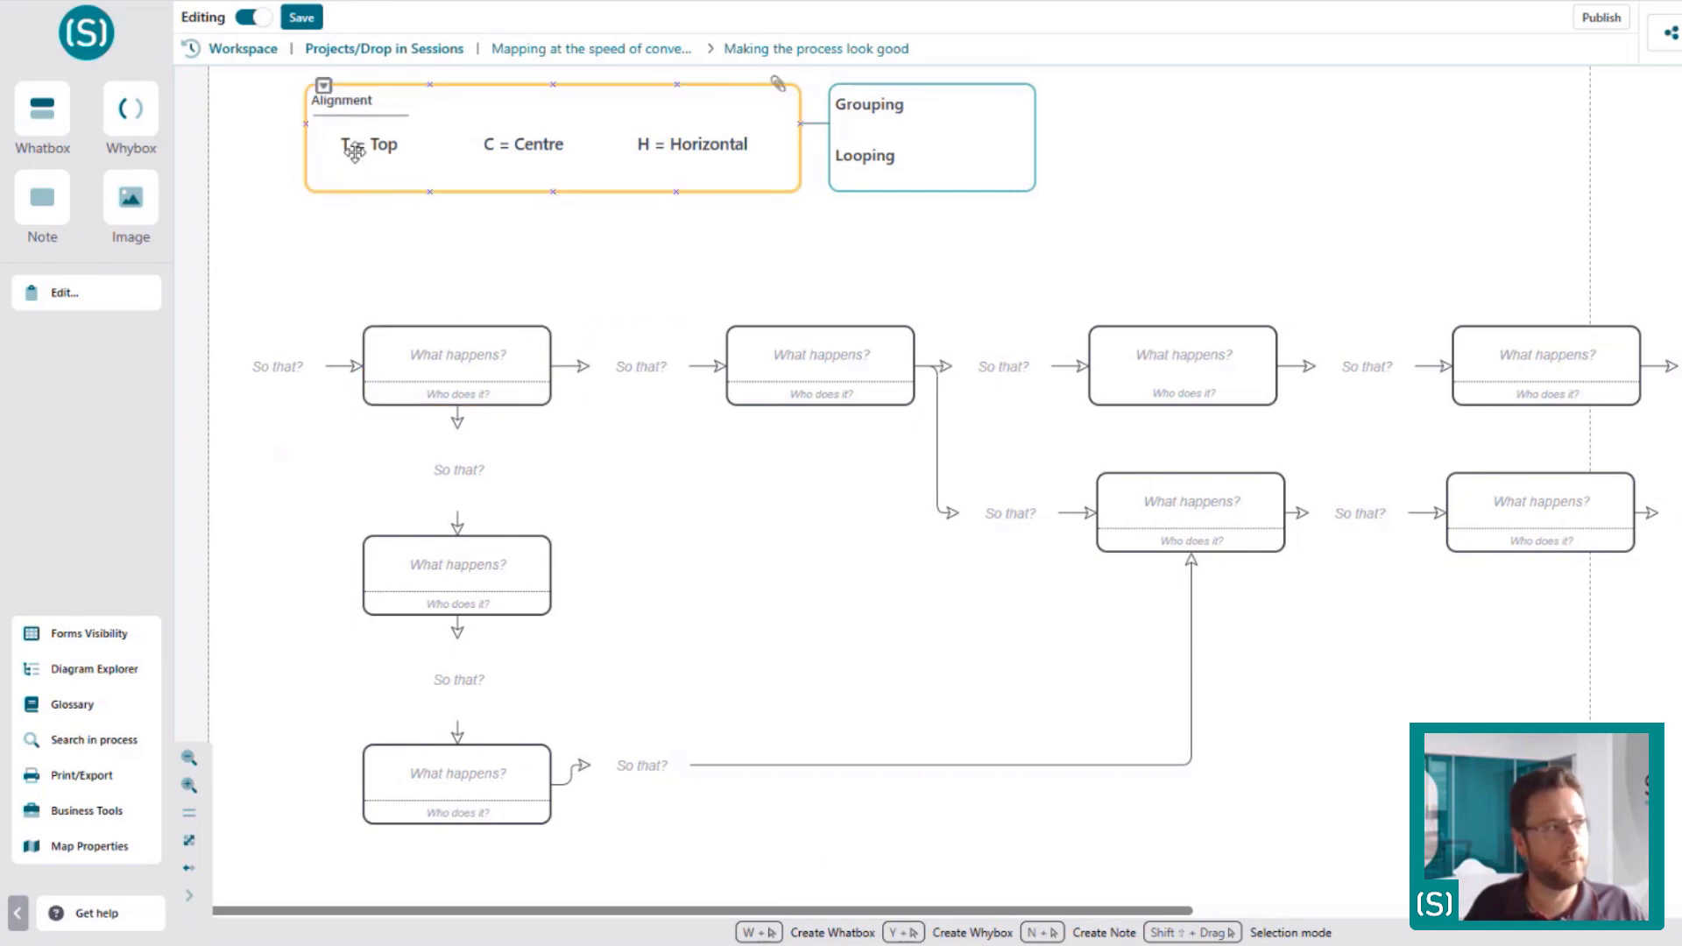
click(638, 240)
click(508, 110)
click(810, 469)
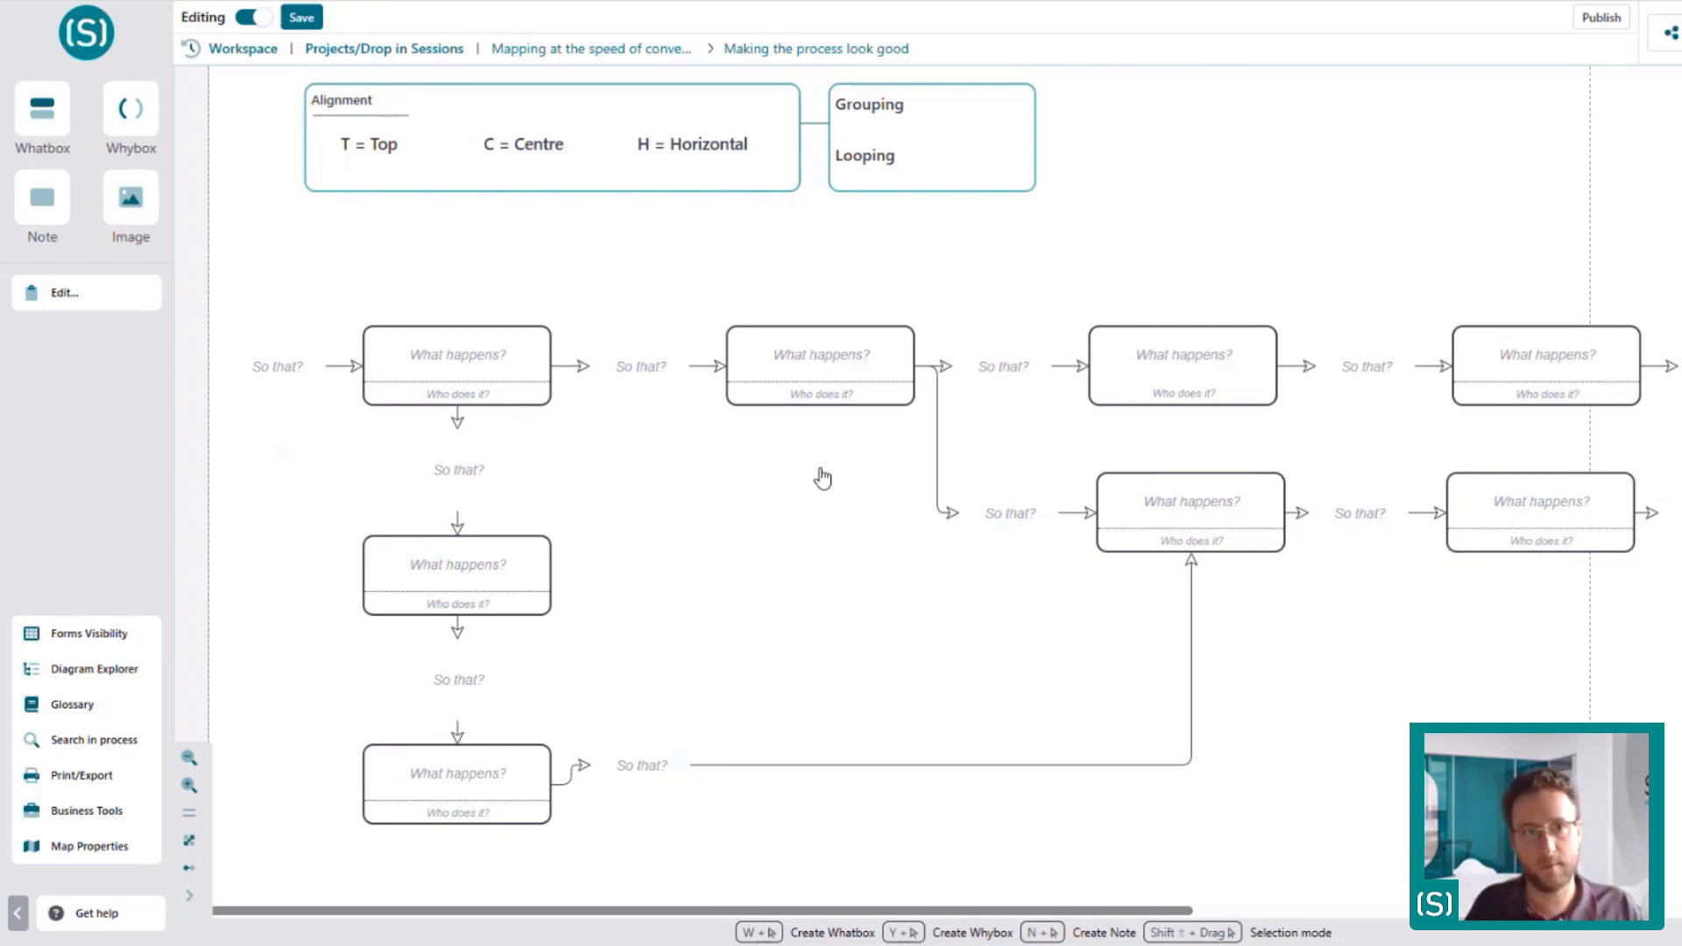
Align the tops of the lowest whatbox in the downward branch and the whybox that follows it
click(660, 767)
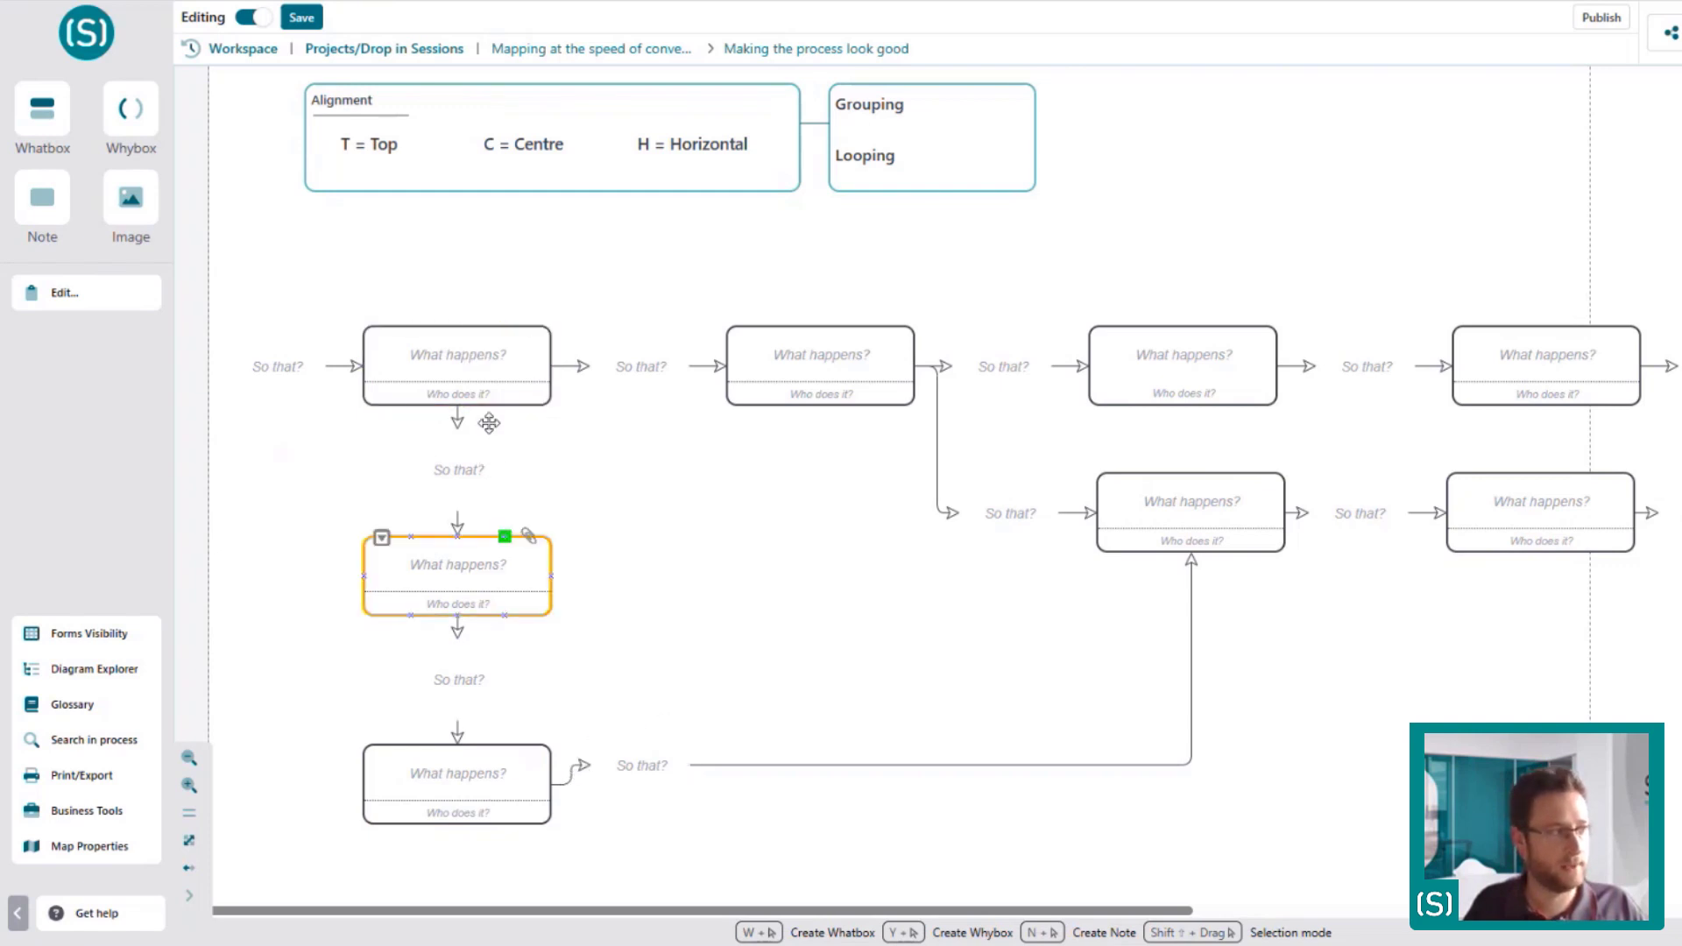
click(501, 794)
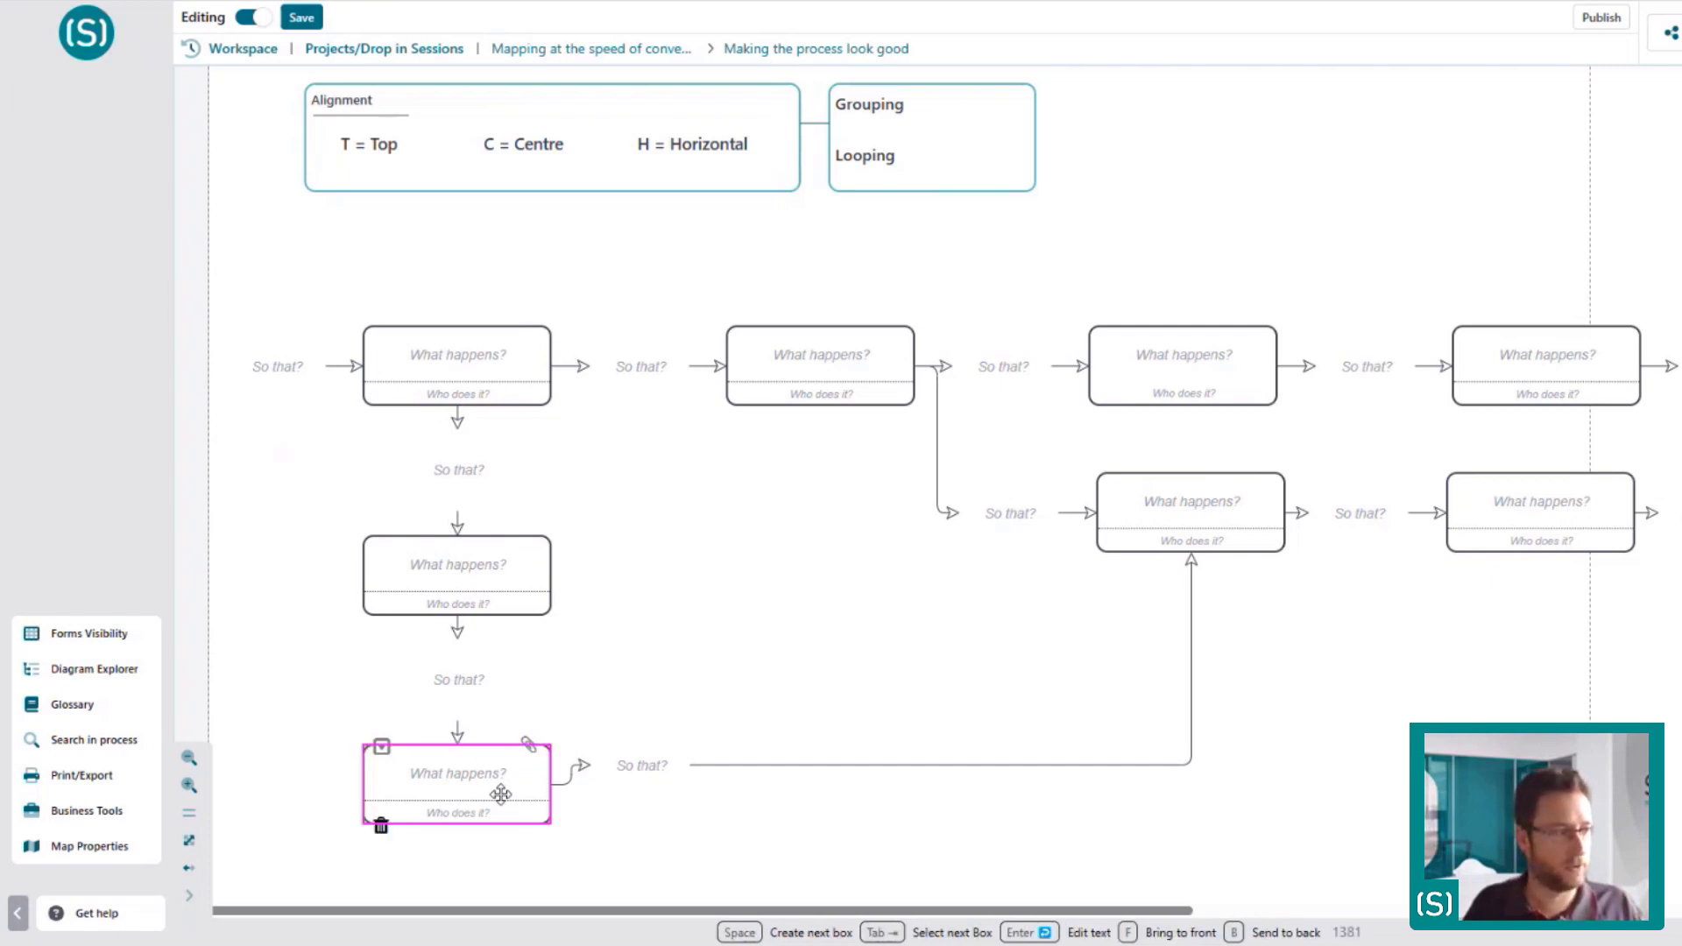
ctrl+click(637, 769)
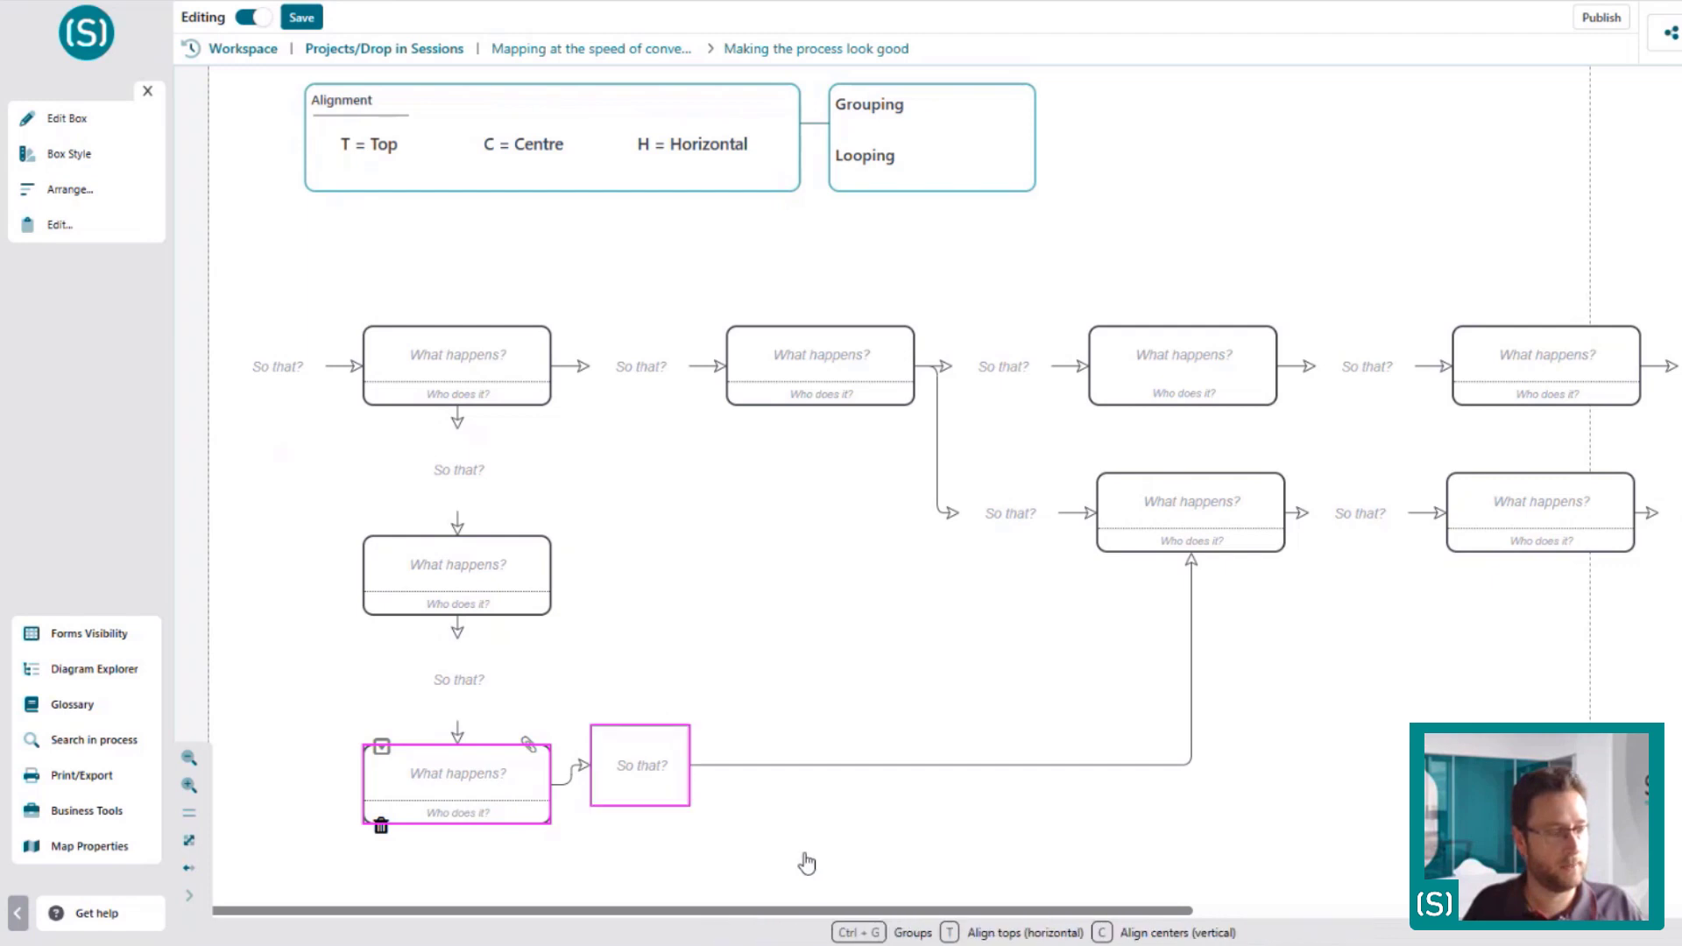
key(t)
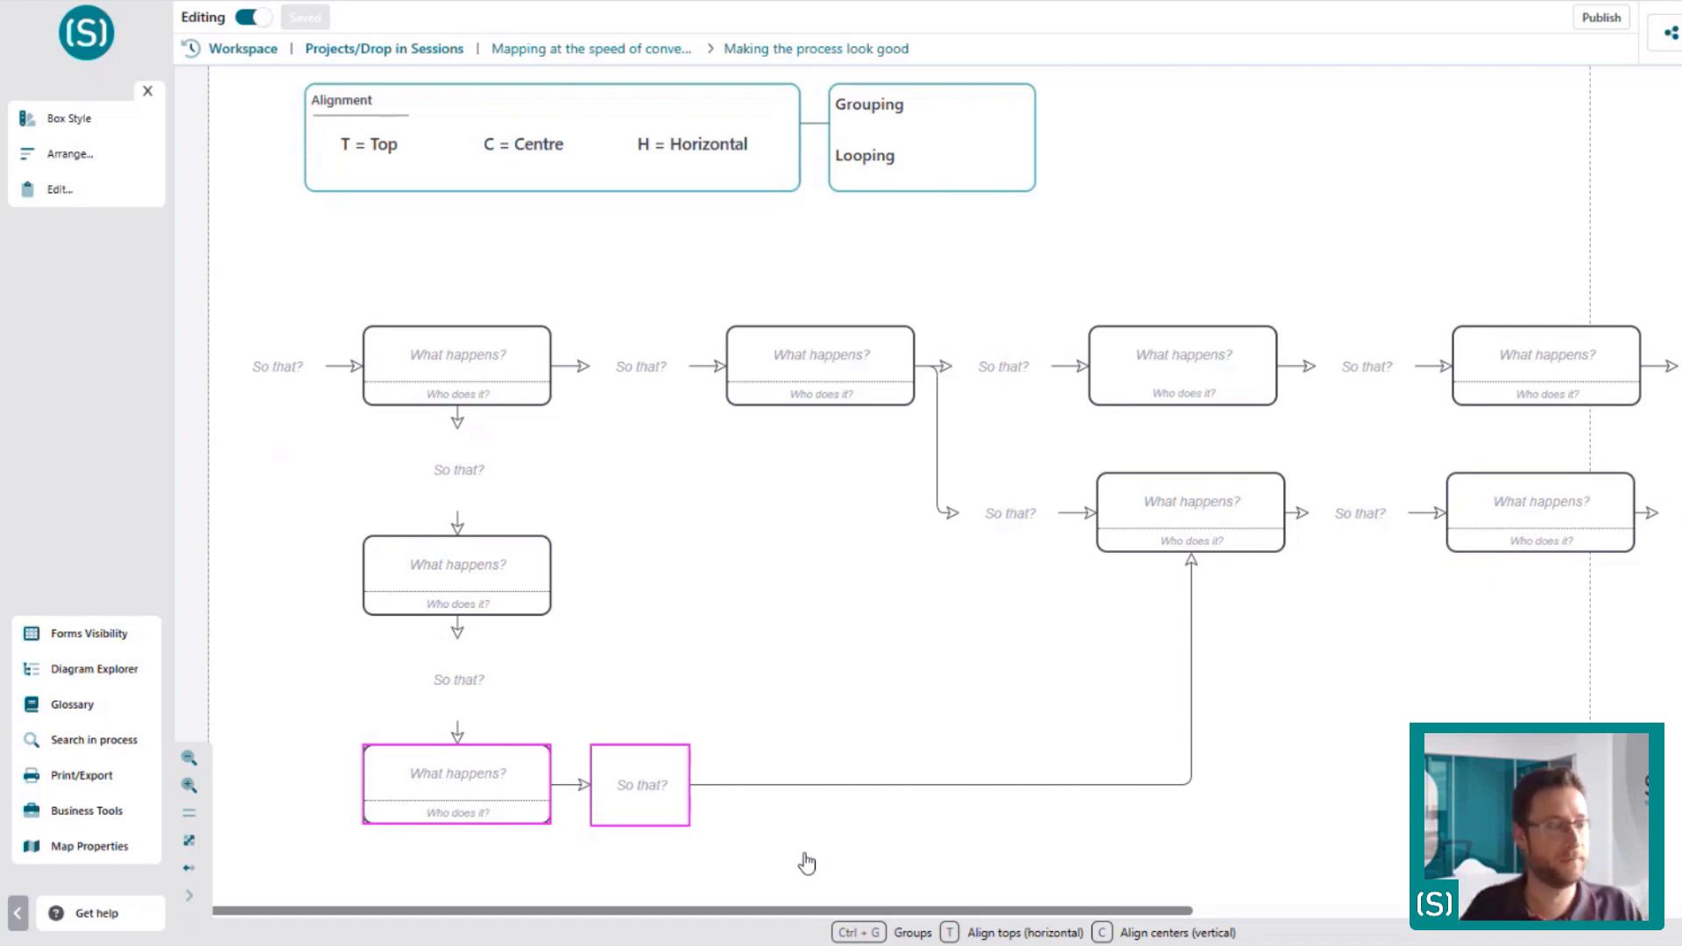
click(806, 863)
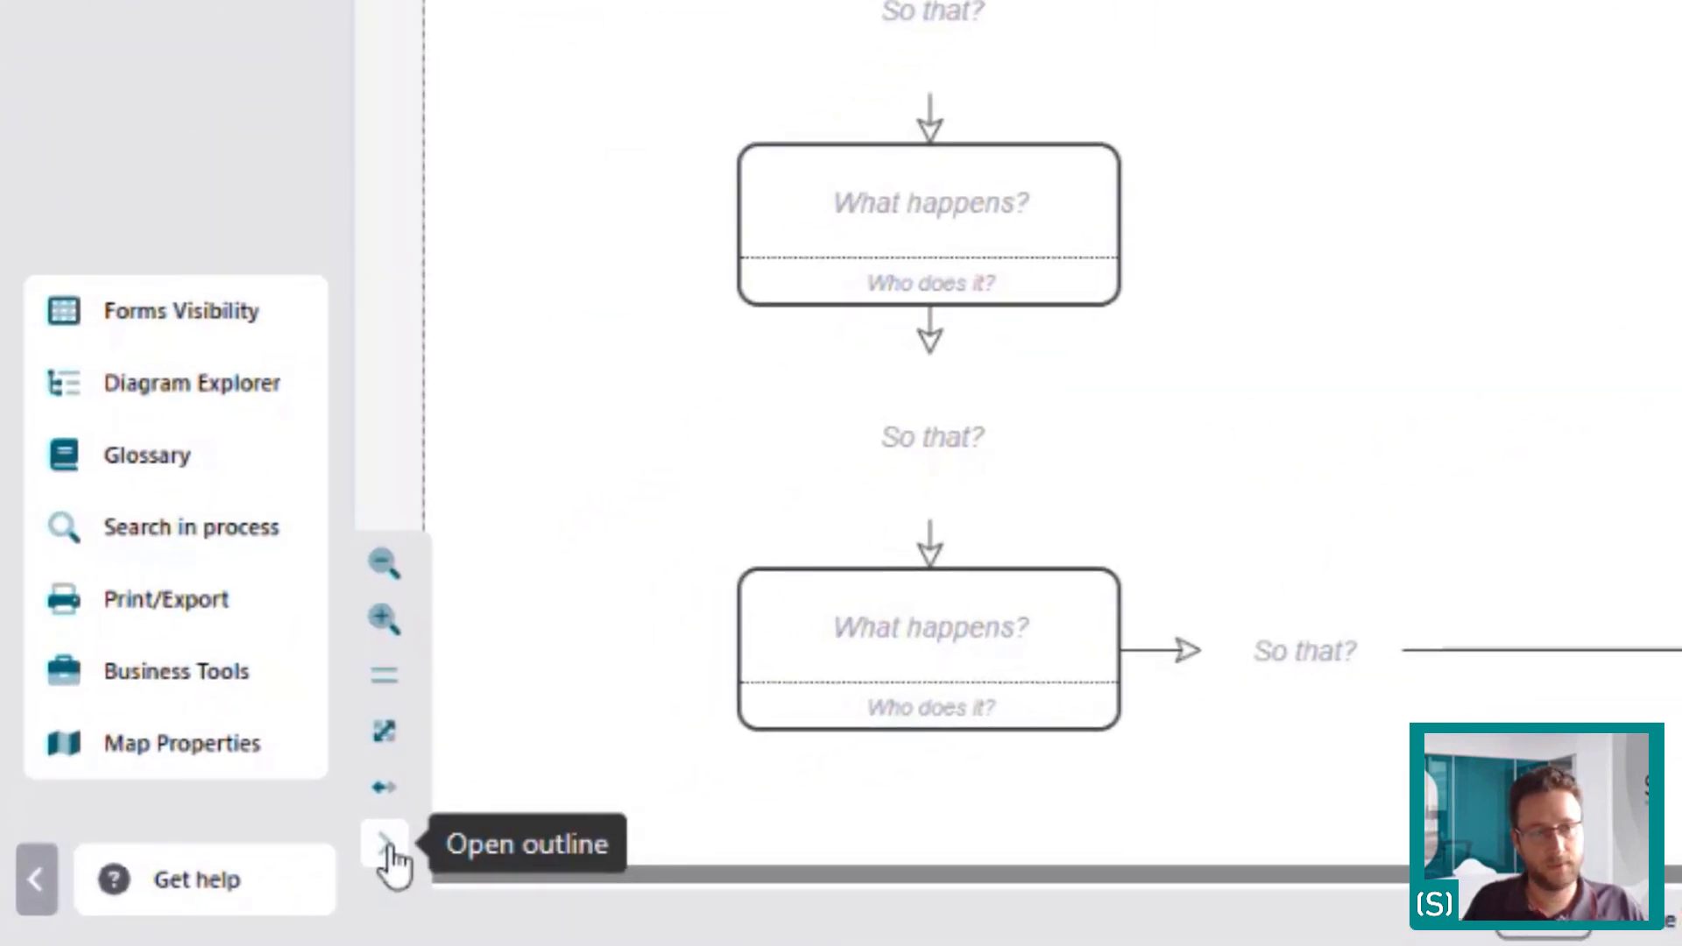
Open the outline and use it to locate the second, untidied group of boxes below the main process
scroll(1393, 691, down, 18)
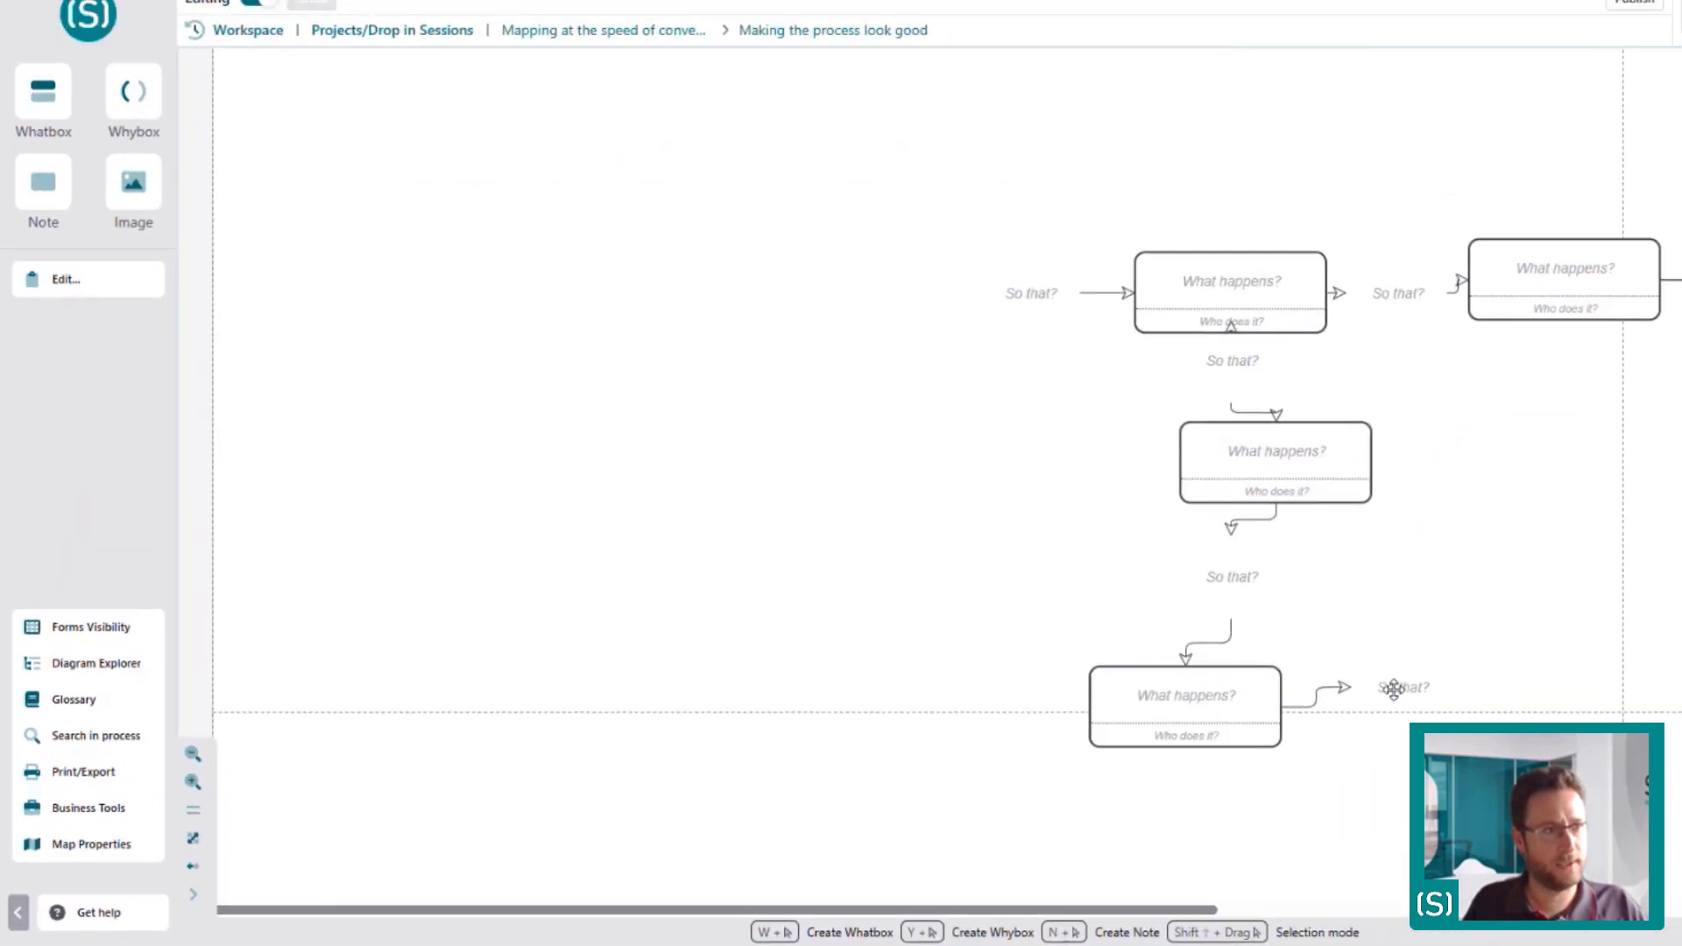
drag(1408, 680, 859, 888)
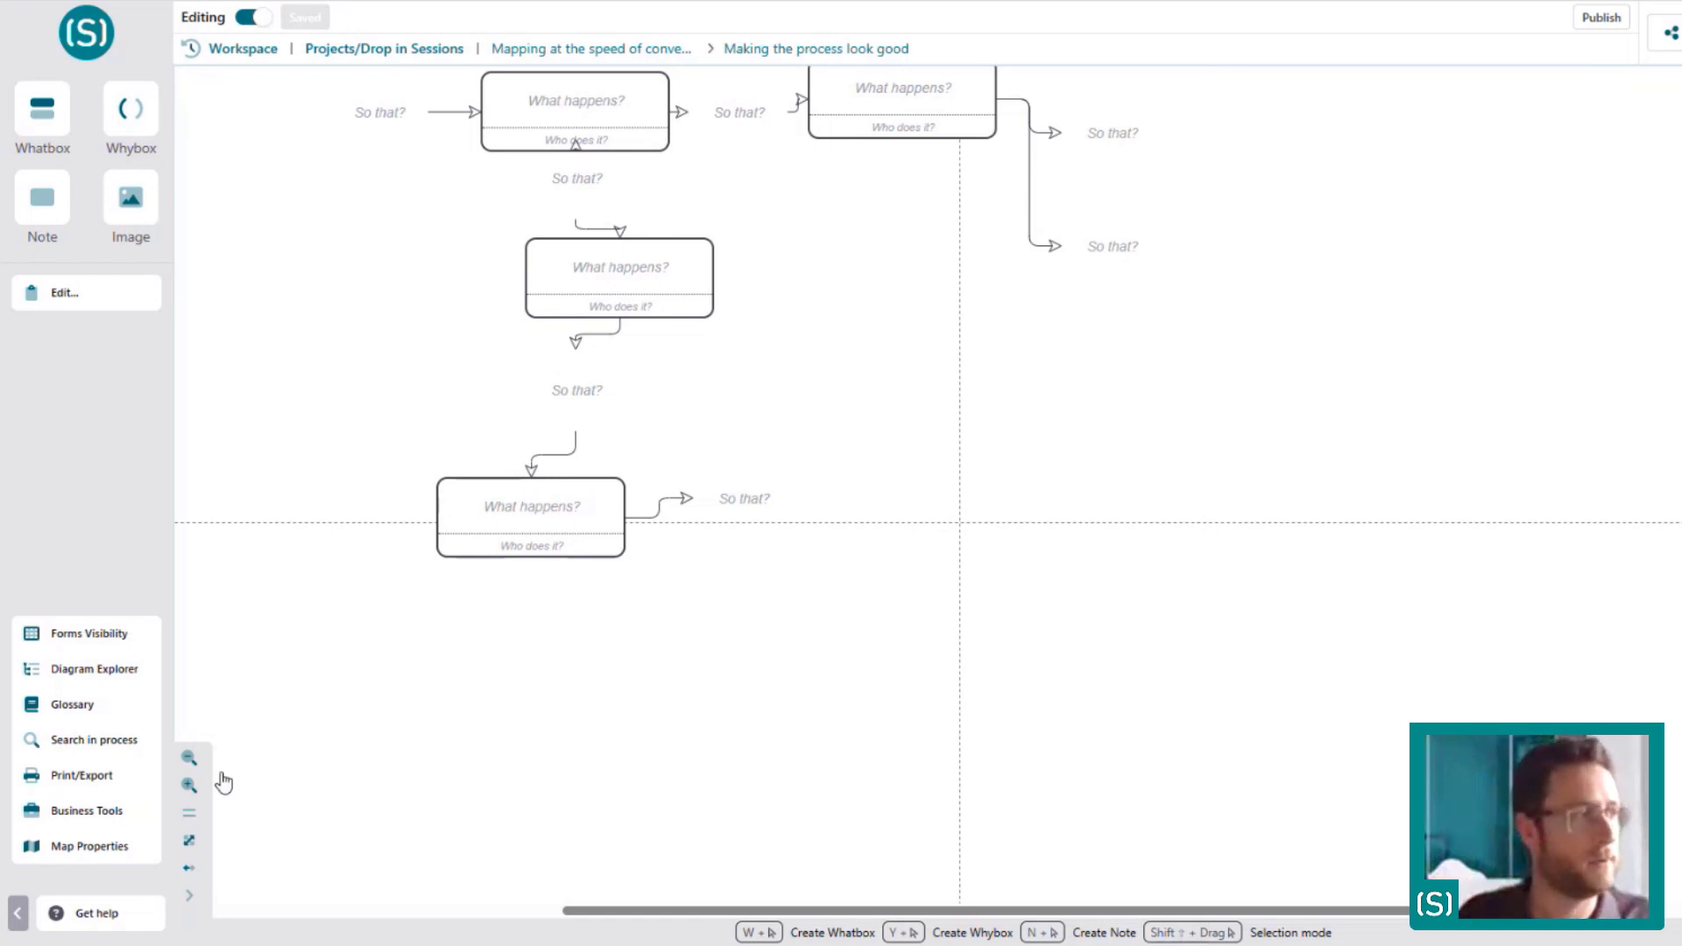
drag(486, 389, 1116, 929)
drag(867, 312, 1121, 683)
drag(1356, 270, 1350, 801)
click(189, 895)
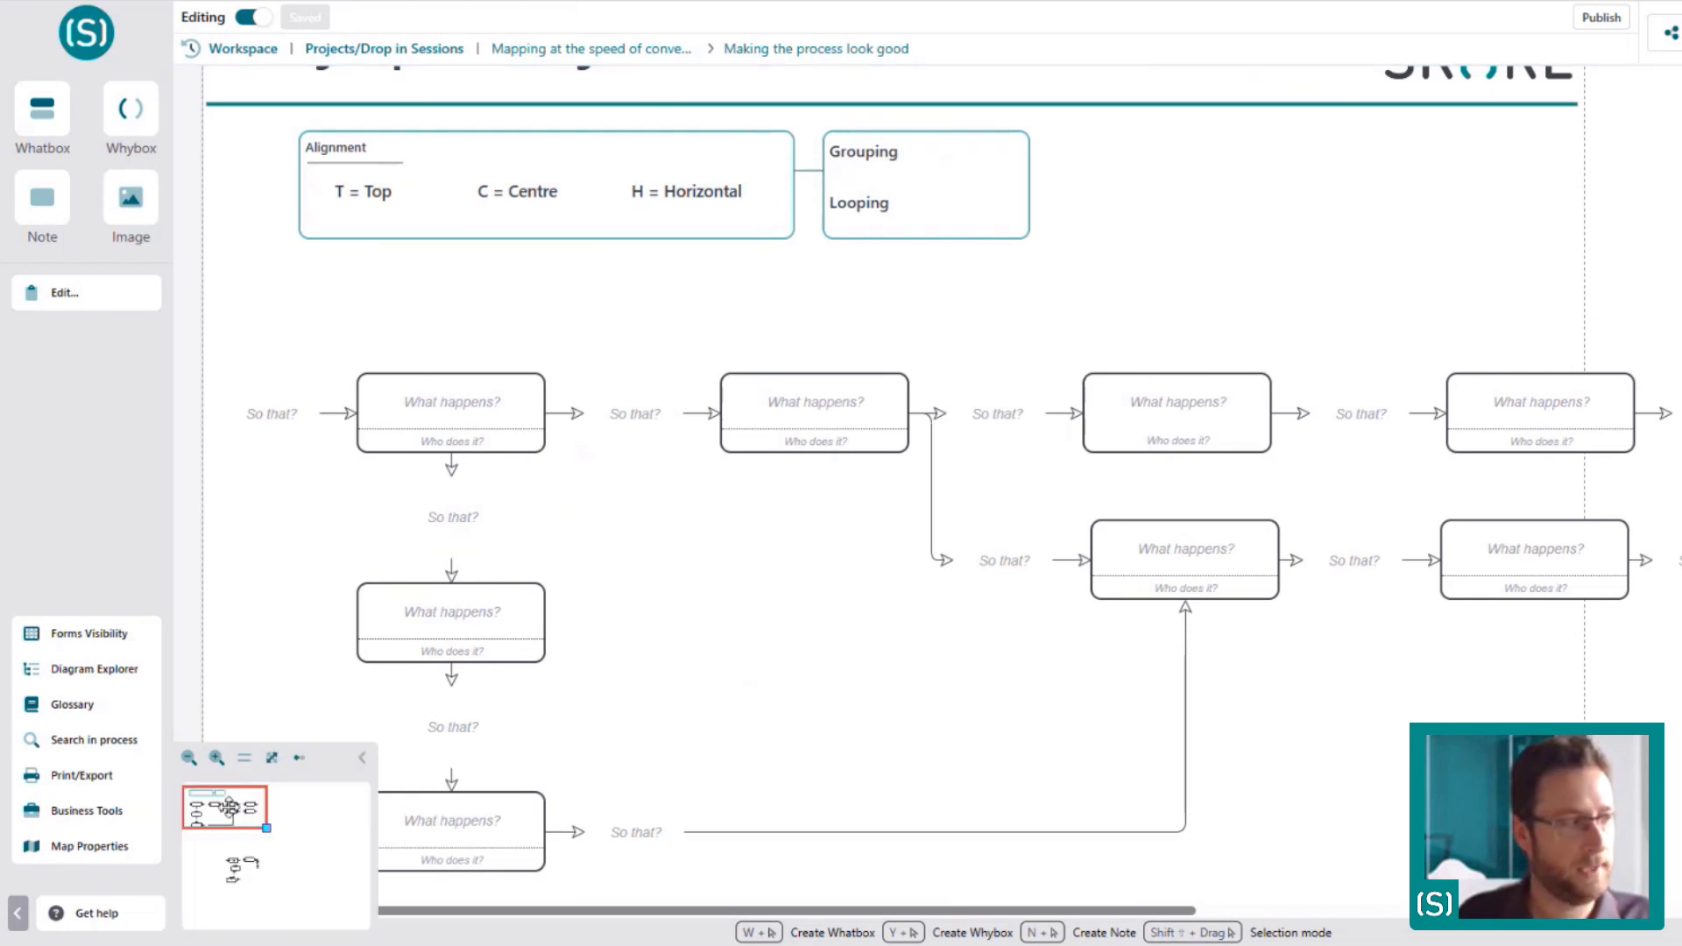
drag(244, 815, 279, 851)
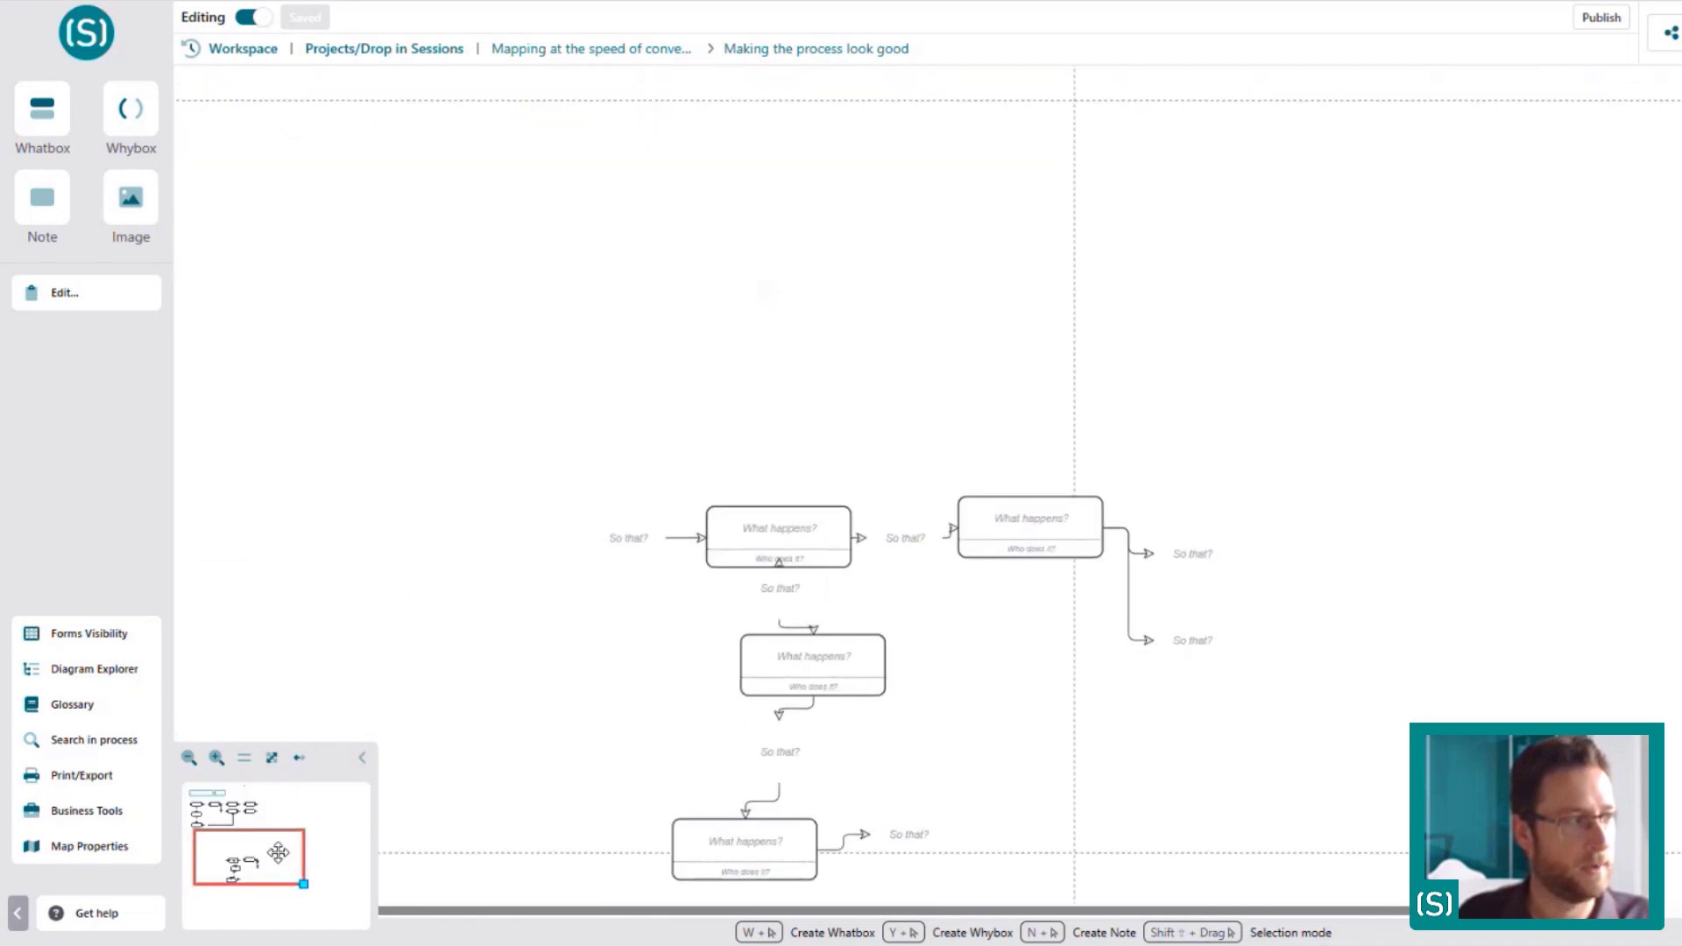
click(267, 765)
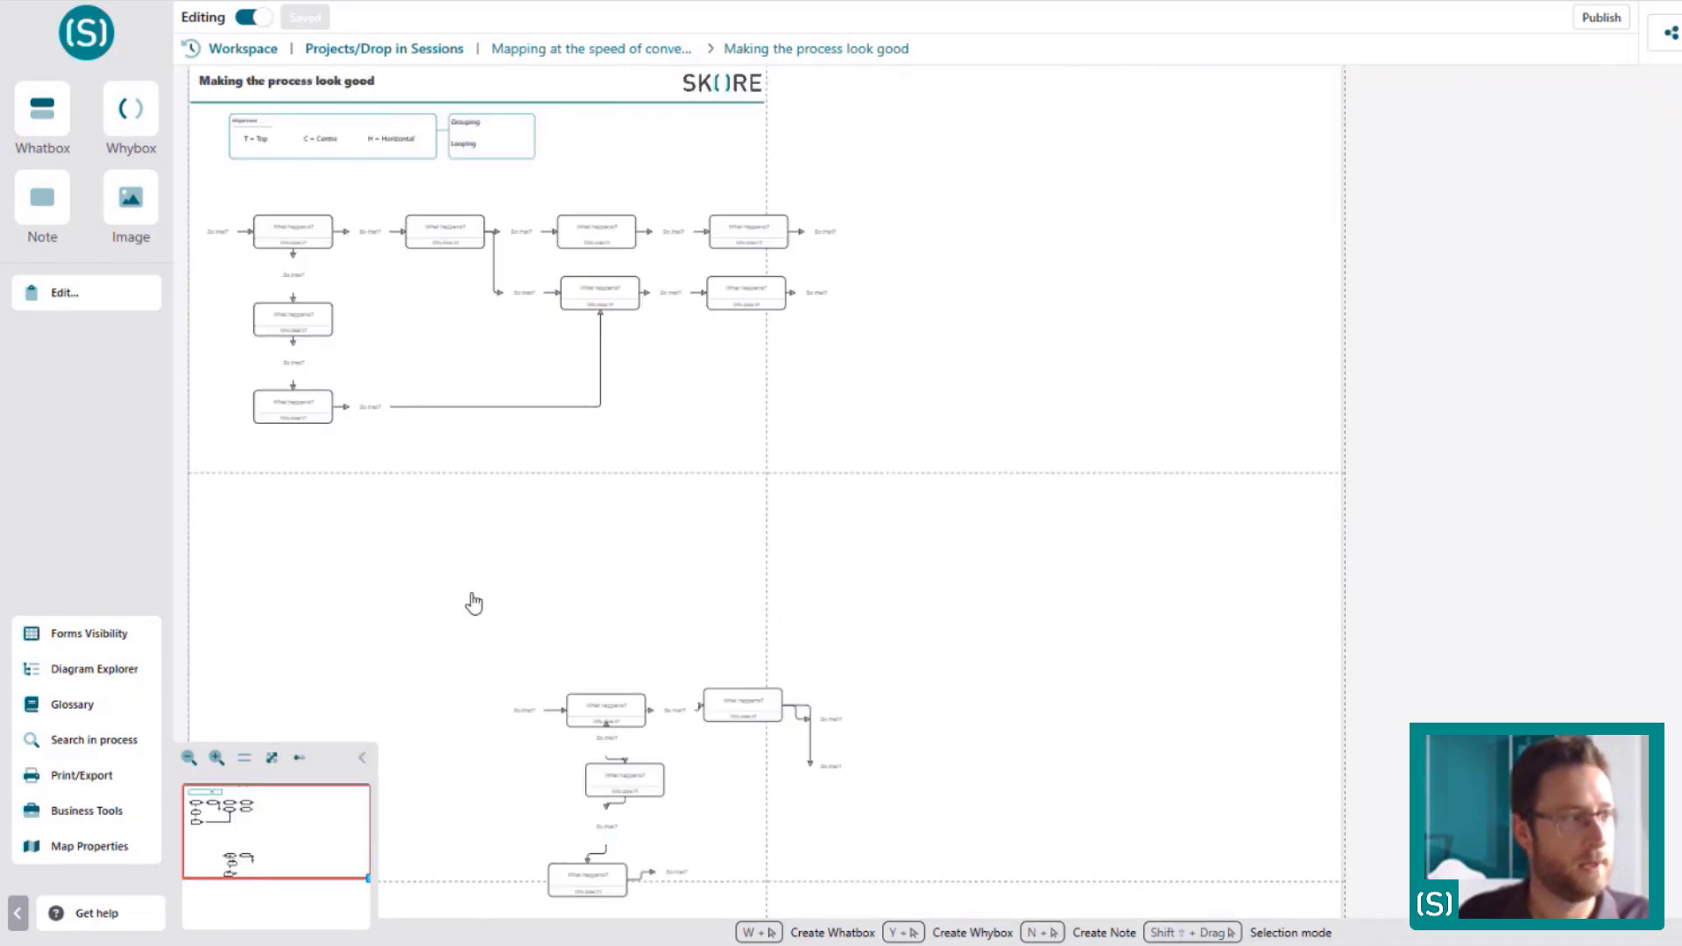
Select the whole untidied group, move it up close beneath the main process and close the outline
drag(474, 601, 919, 671)
scroll(919, 670, up, 5)
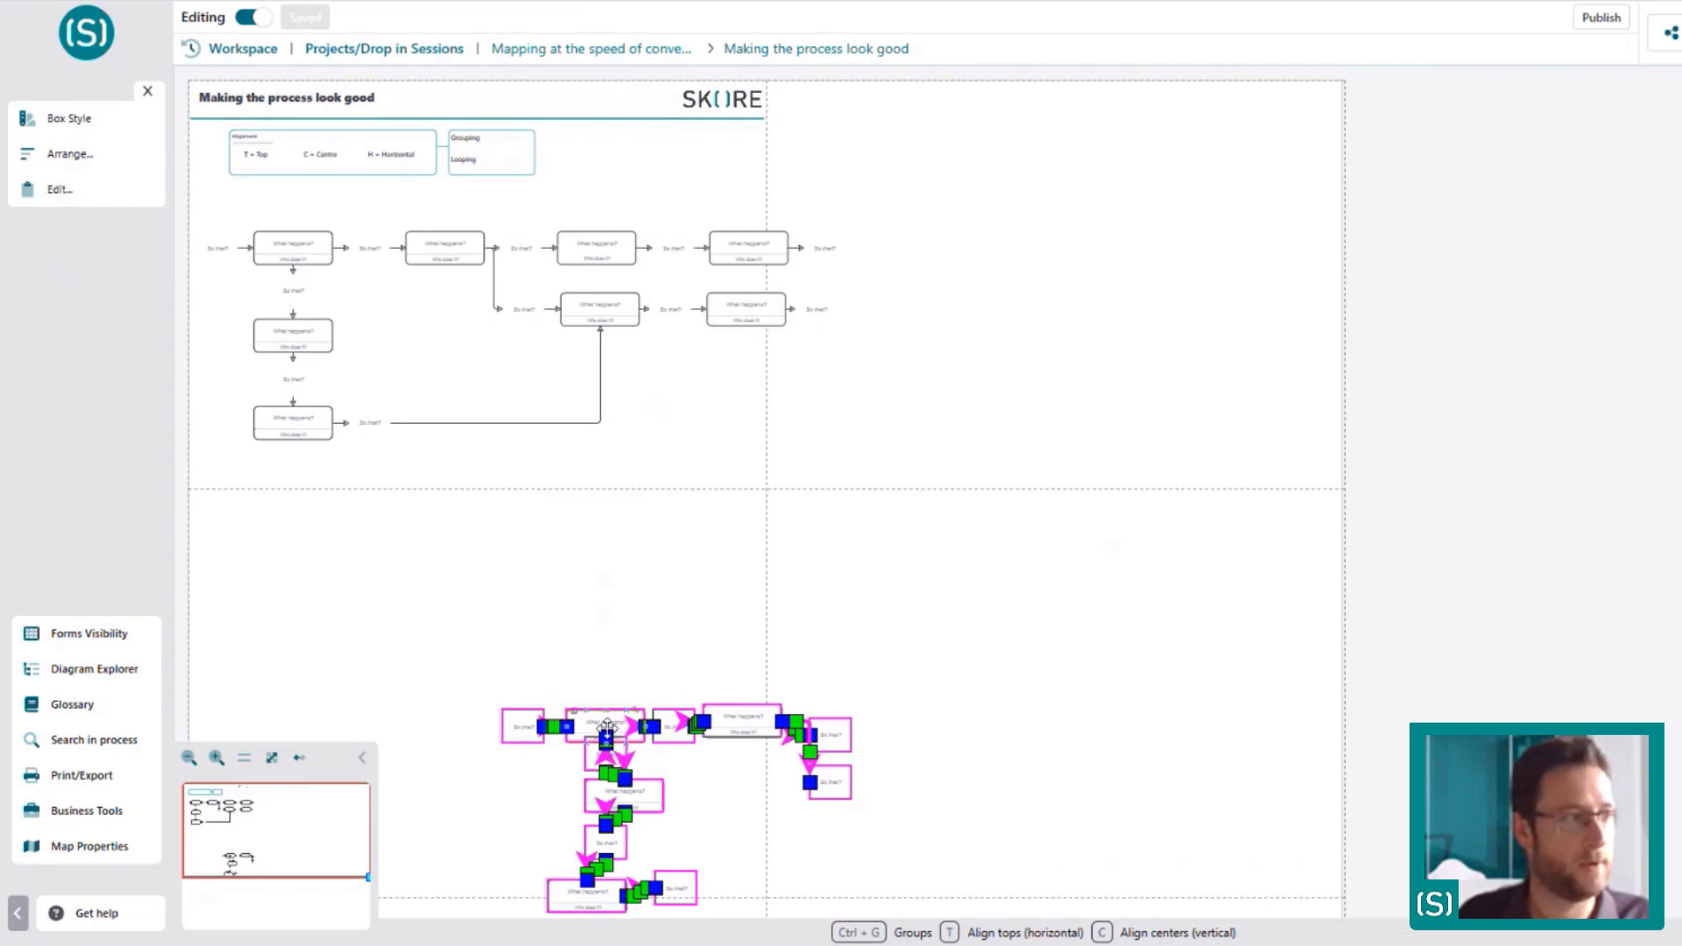
drag(608, 729, 744, 447)
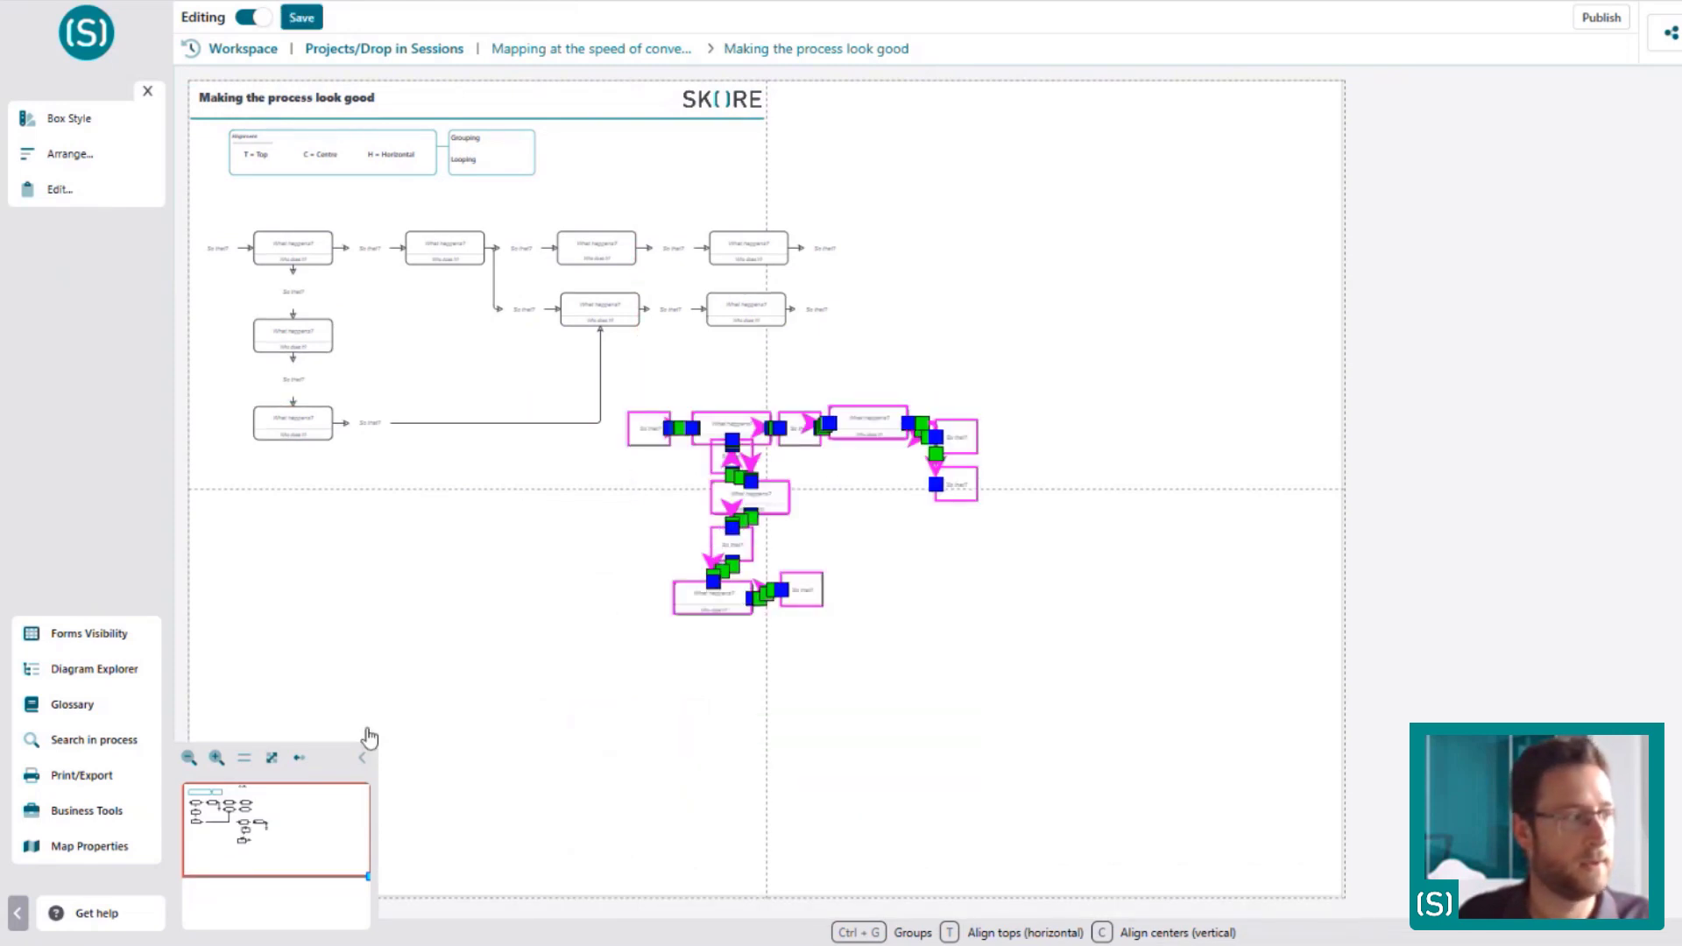
click(245, 770)
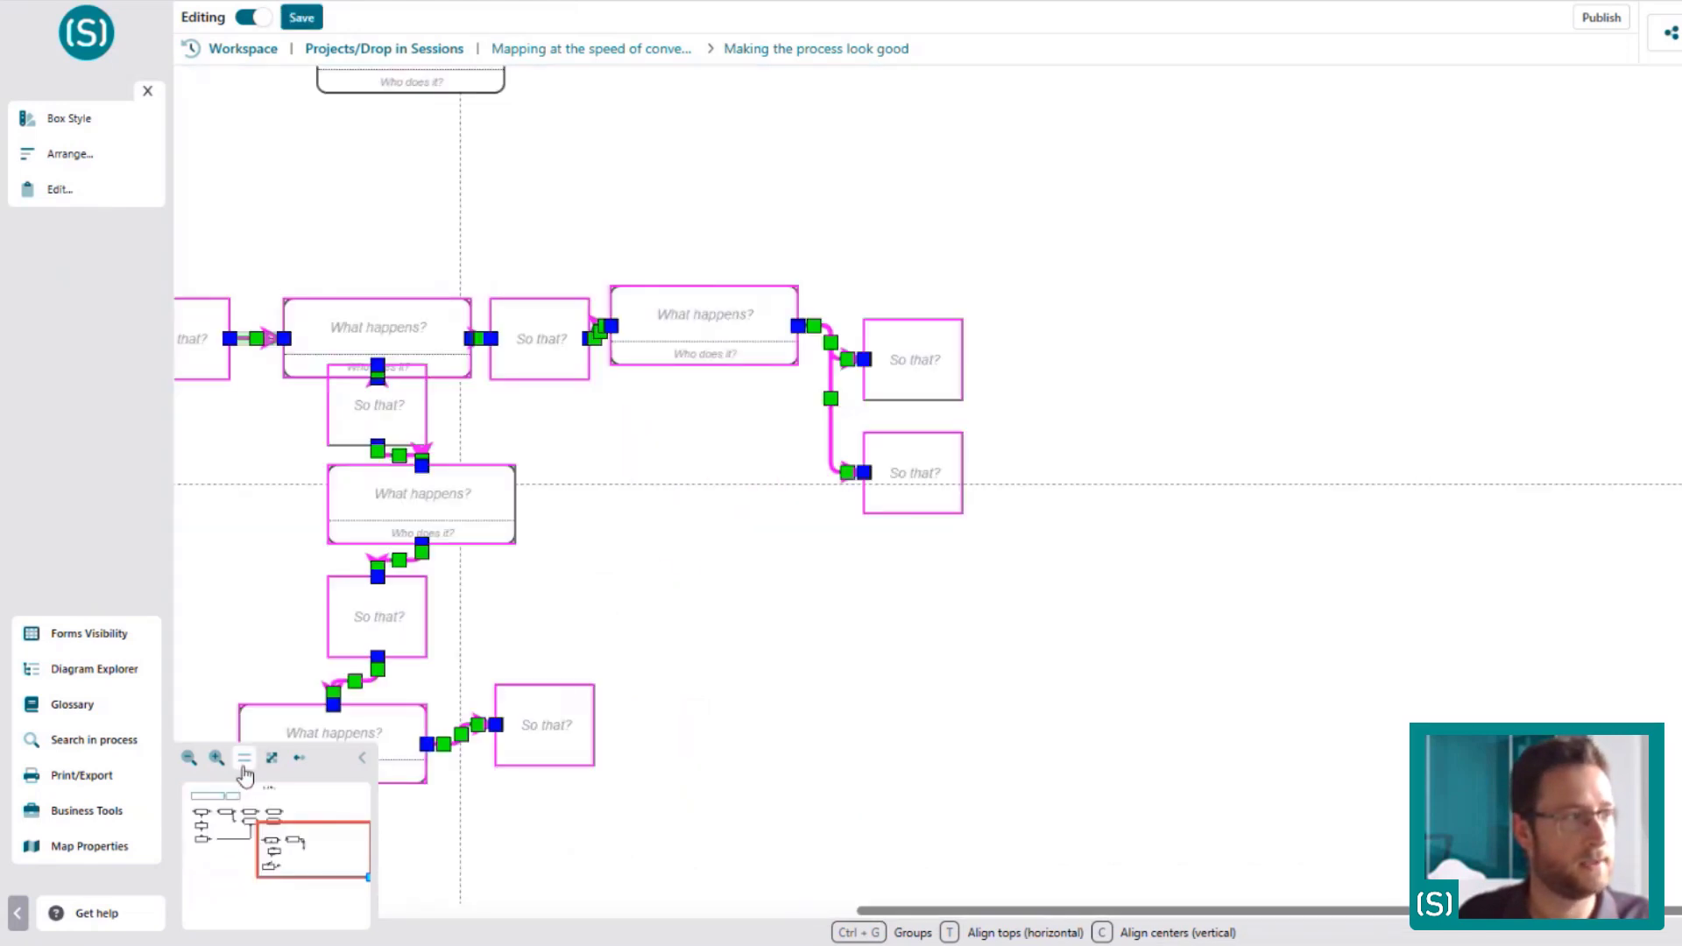
click(687, 566)
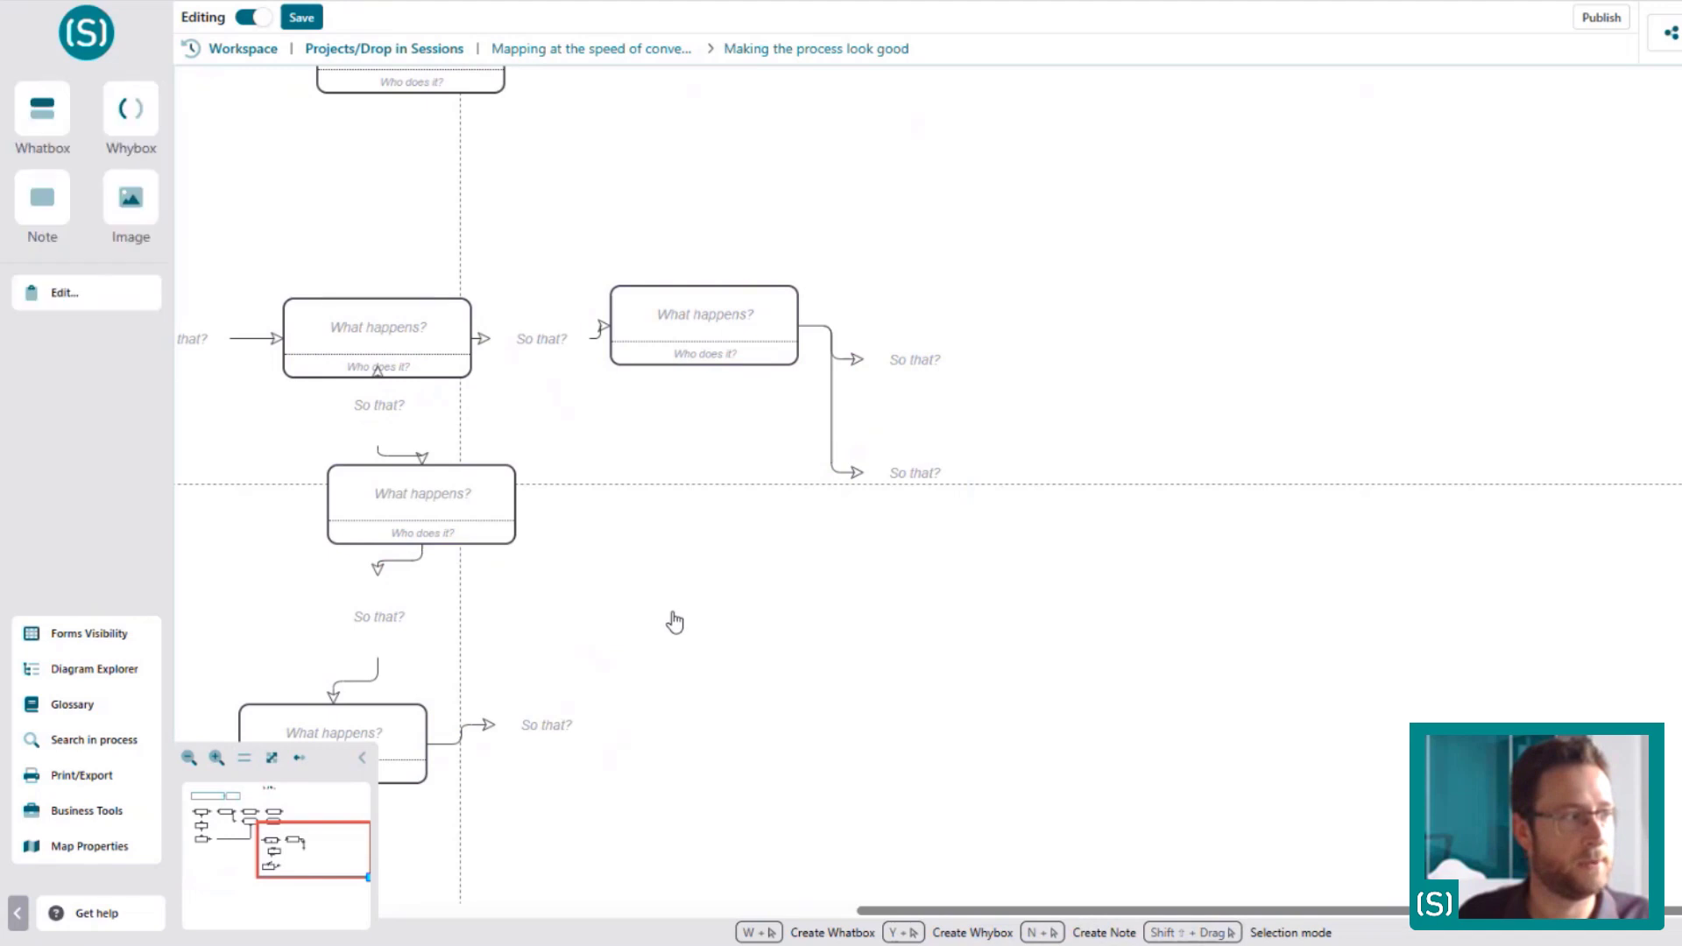
click(363, 759)
Select all boxes of the untidied group and move the selection to a new detailed view
drag(366, 584, 962, 587)
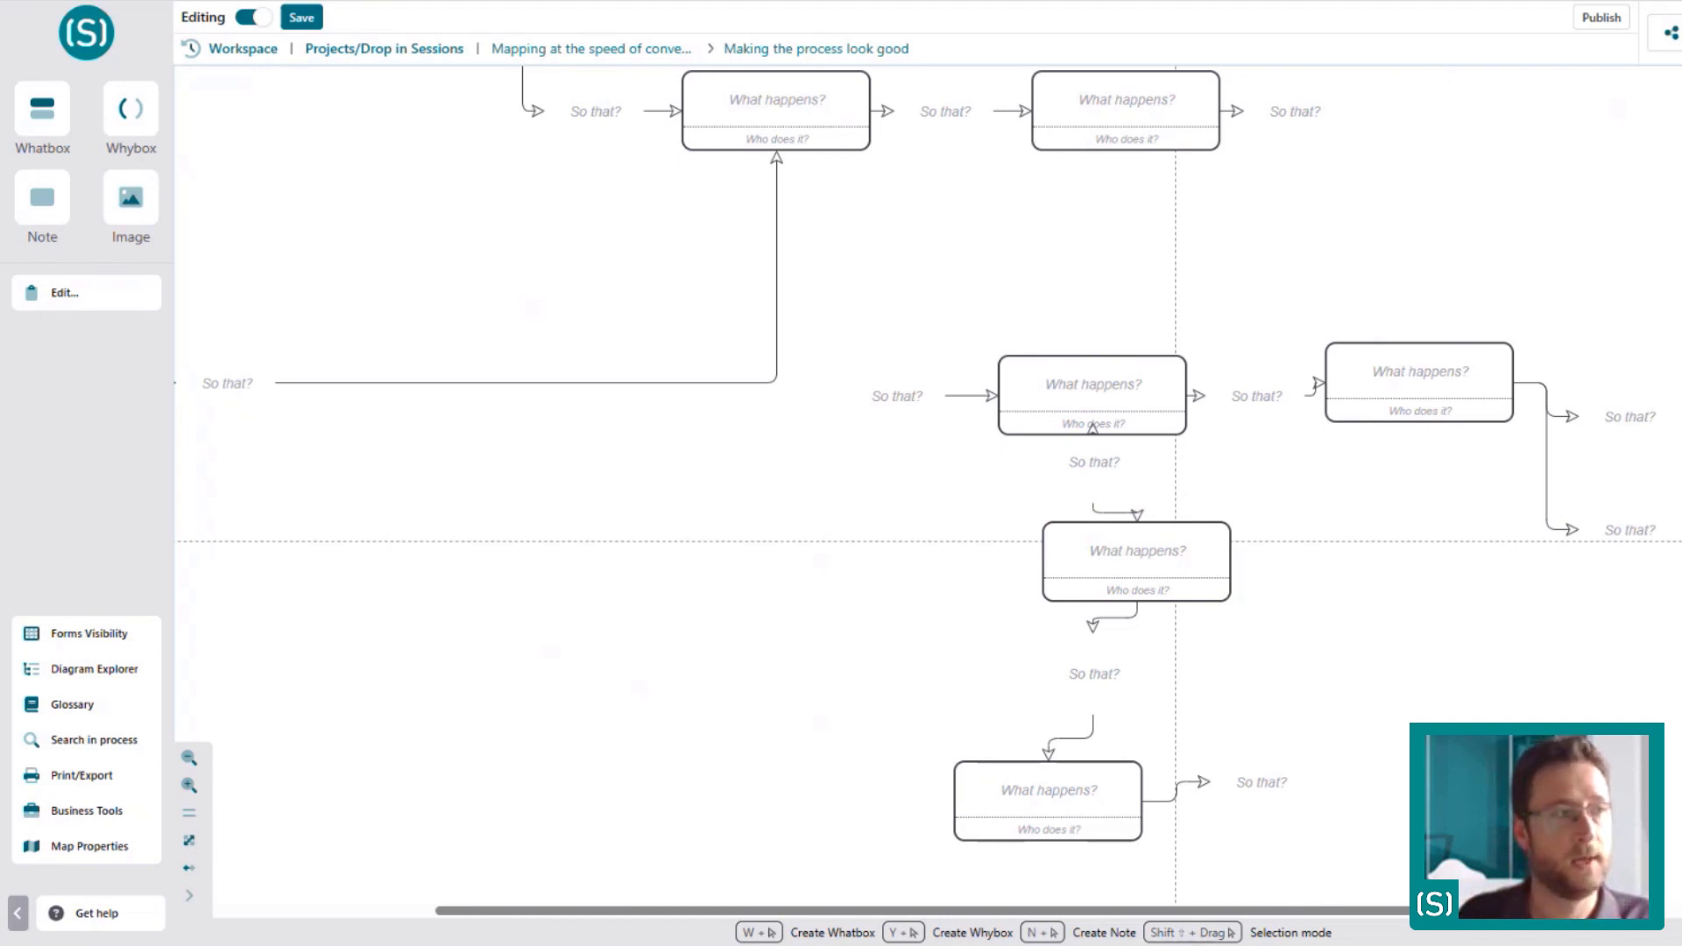
drag(1194, 245, 1457, 570)
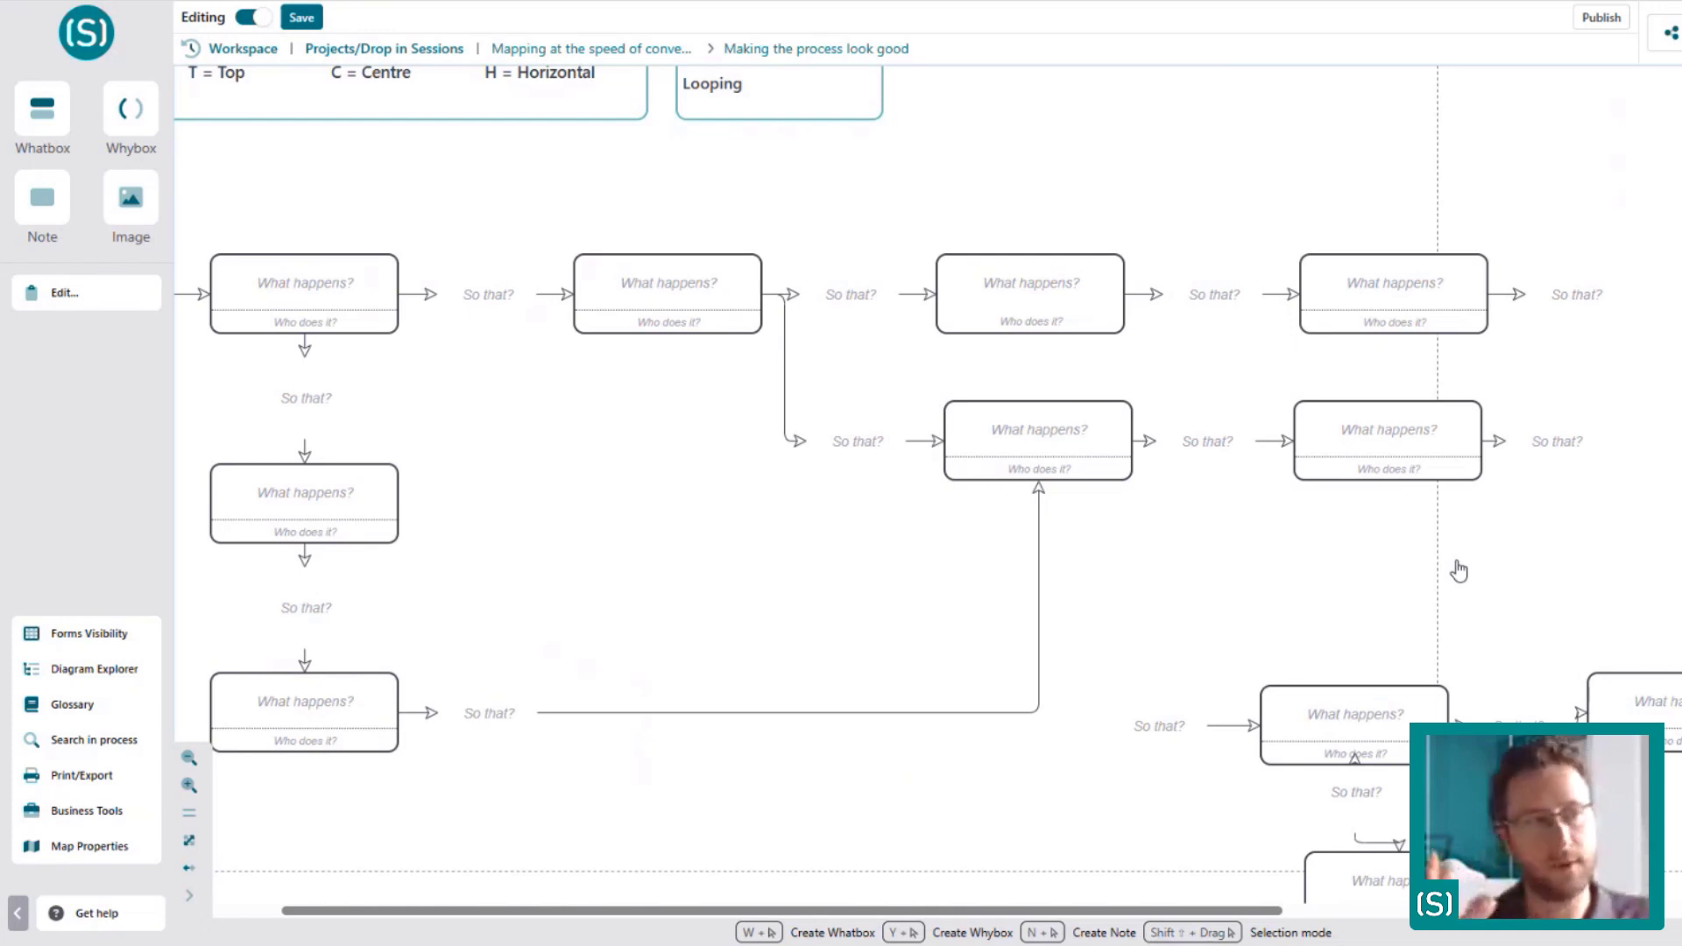
drag(1459, 570, 1165, 179)
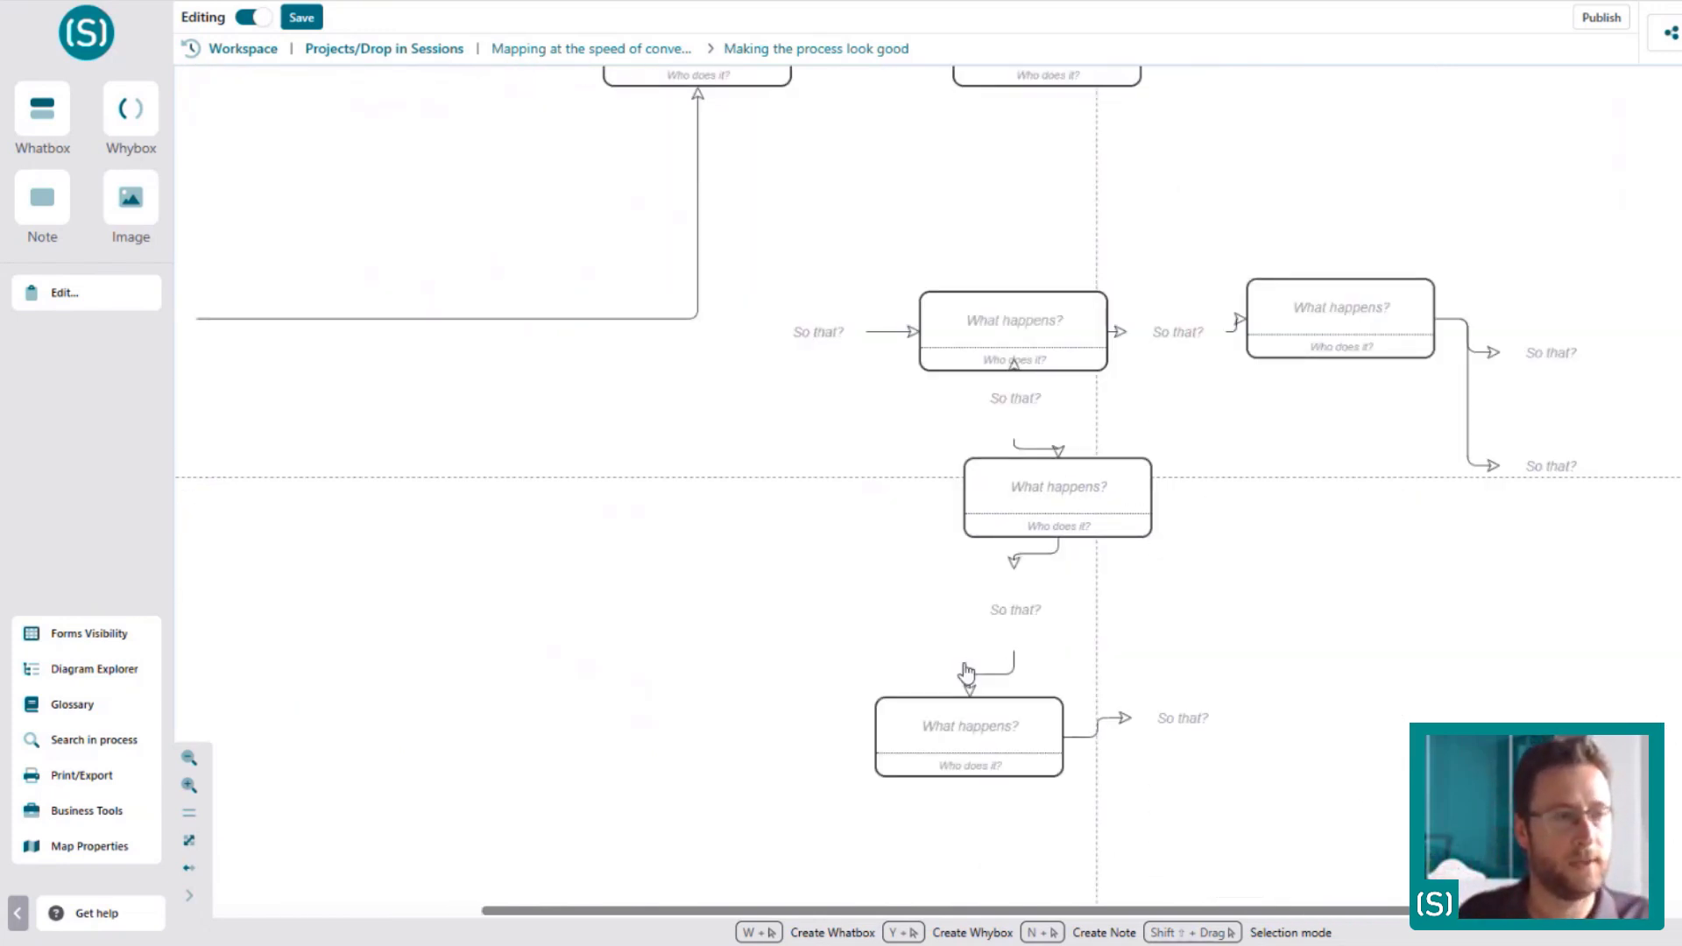
drag(801, 184, 1650, 854)
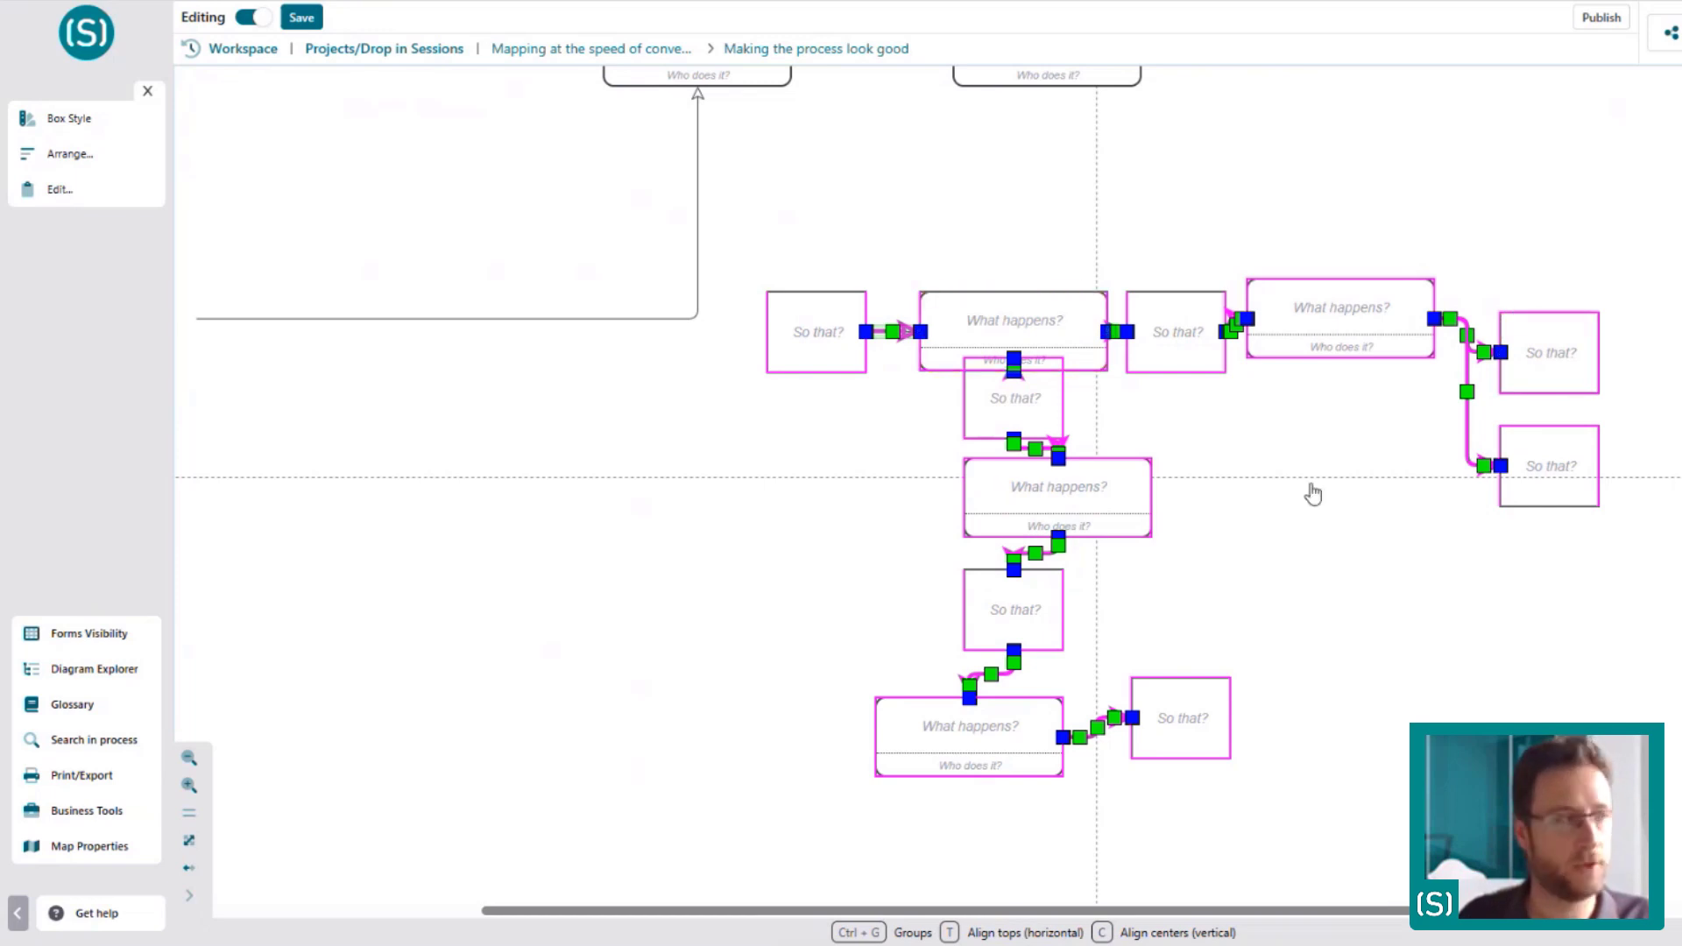
click(96, 195)
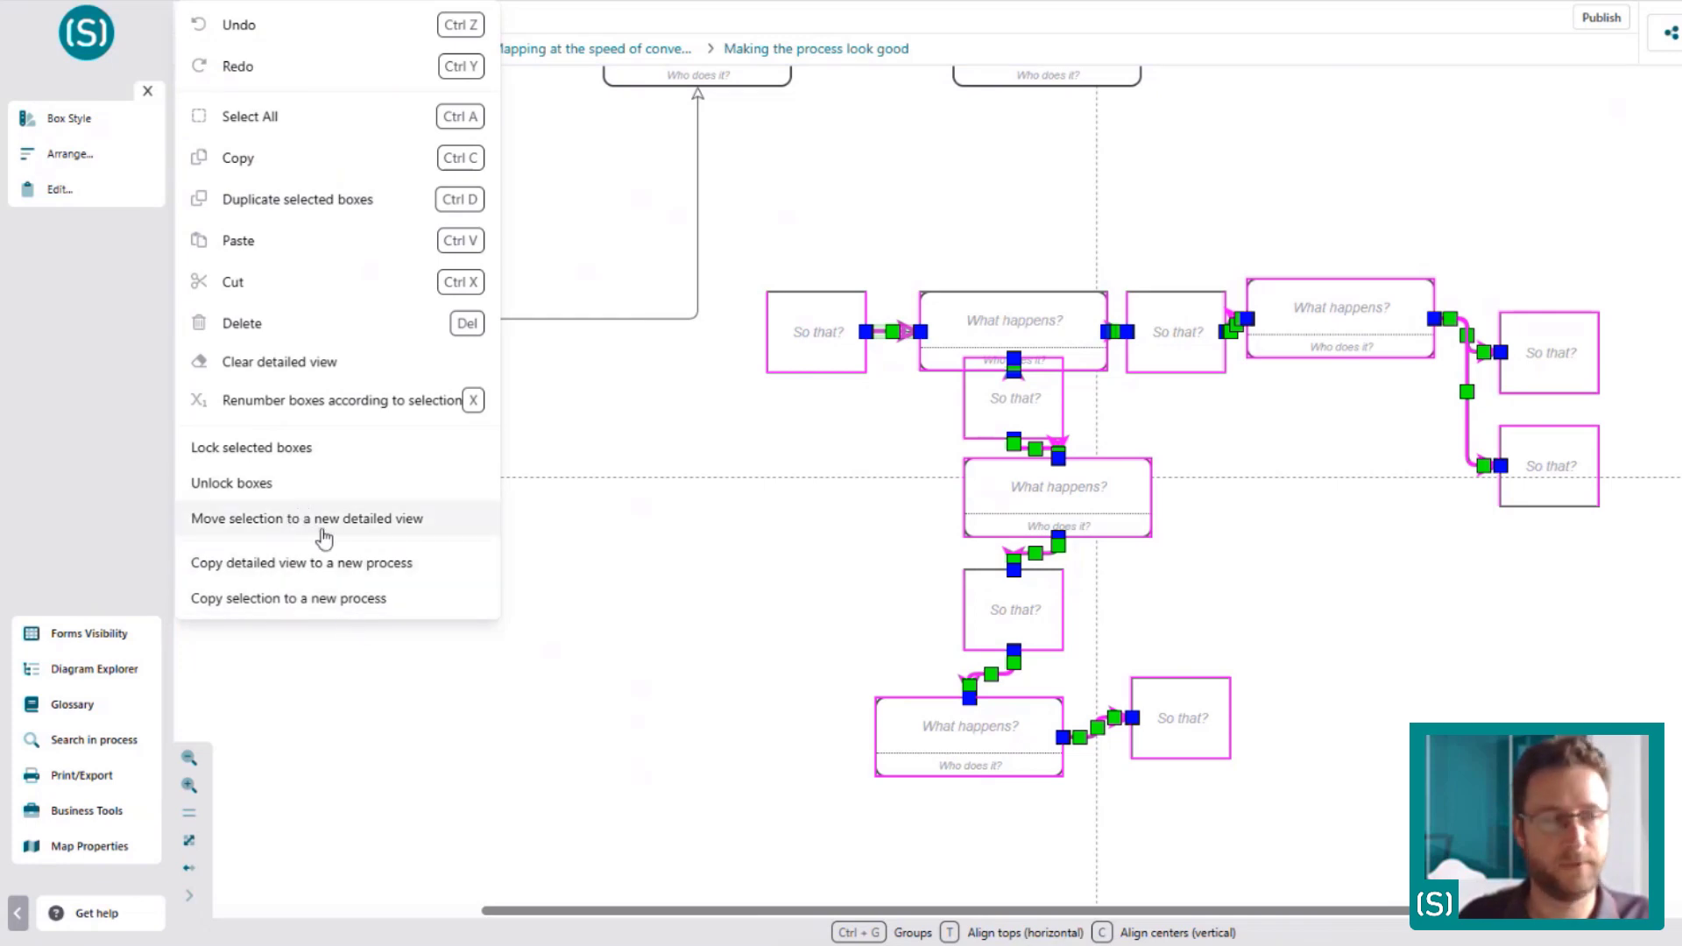
click(324, 518)
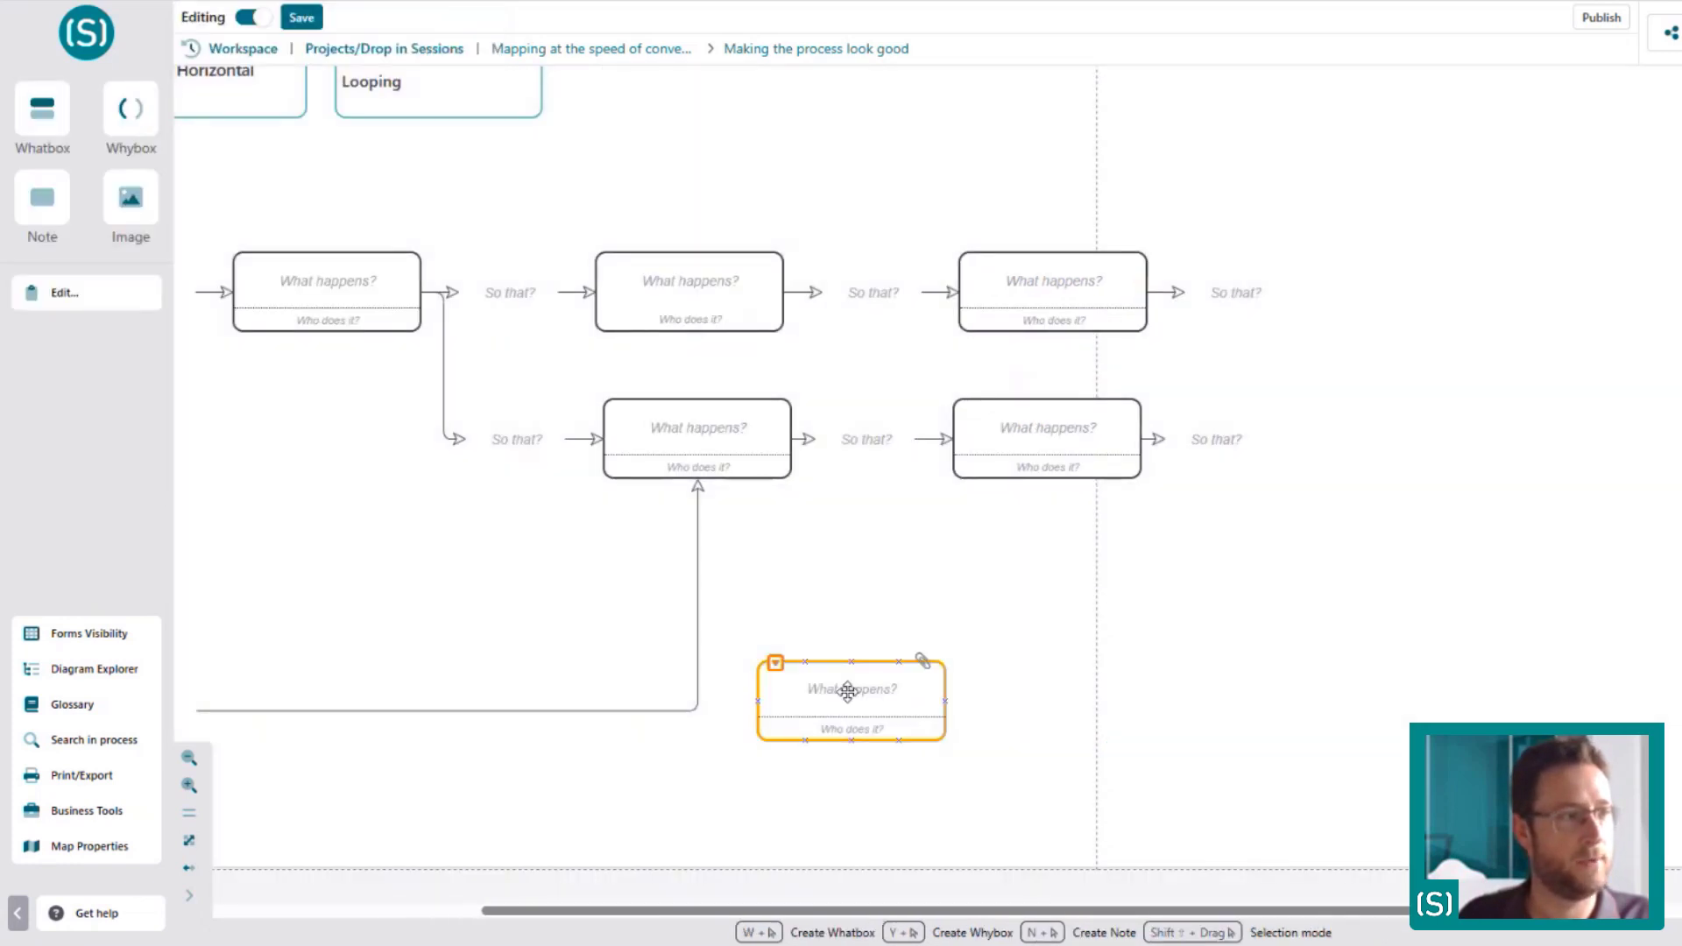
Place the new whatbox beneath the last whatbox of the lower row and name it "Parent activity"
drag(849, 691, 1037, 621)
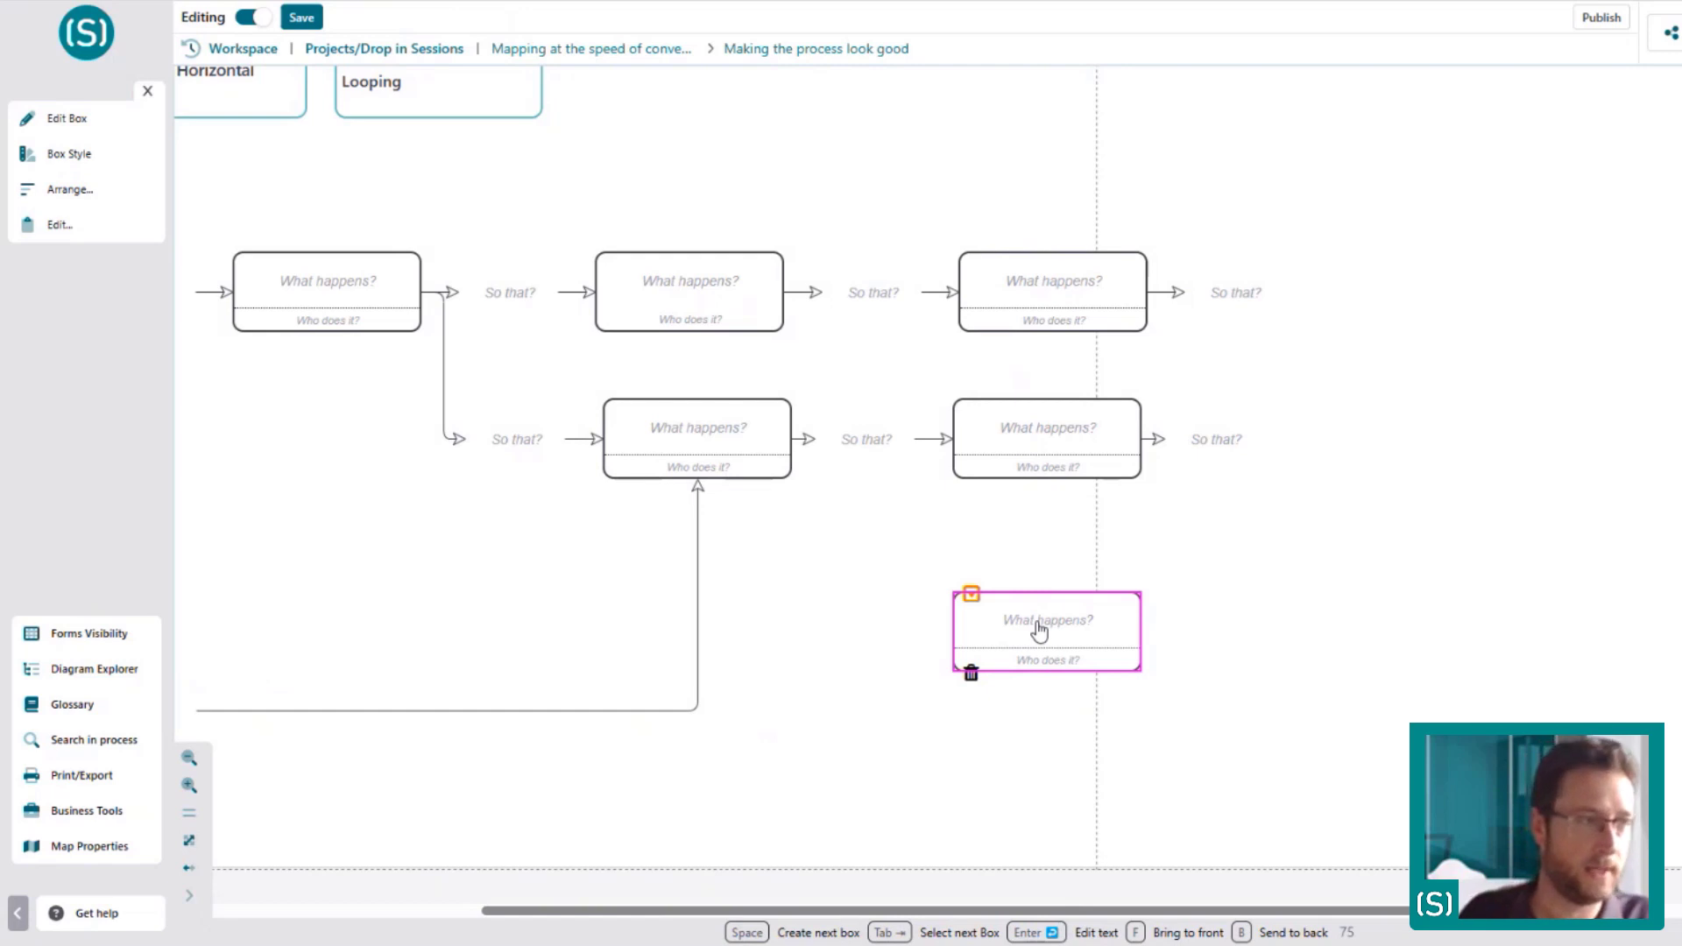
double_click(1044, 635)
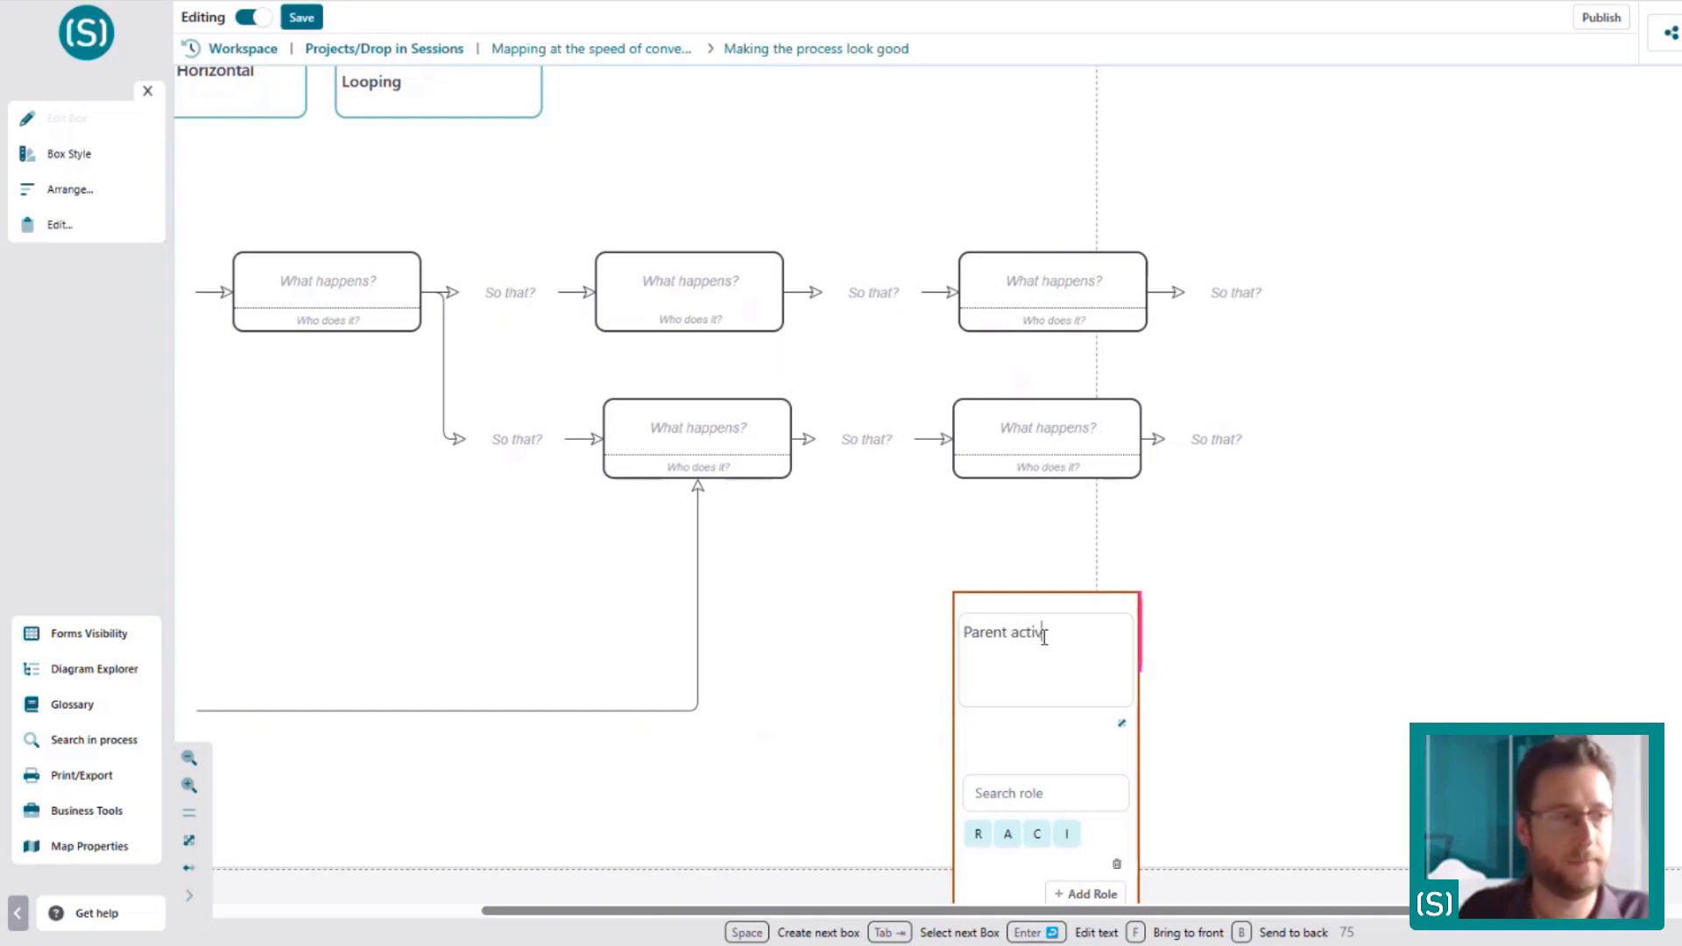
key(Escape)
Open the detailed view of "Parent activity" and move all its boxes up and left onto the first page
click(966, 593)
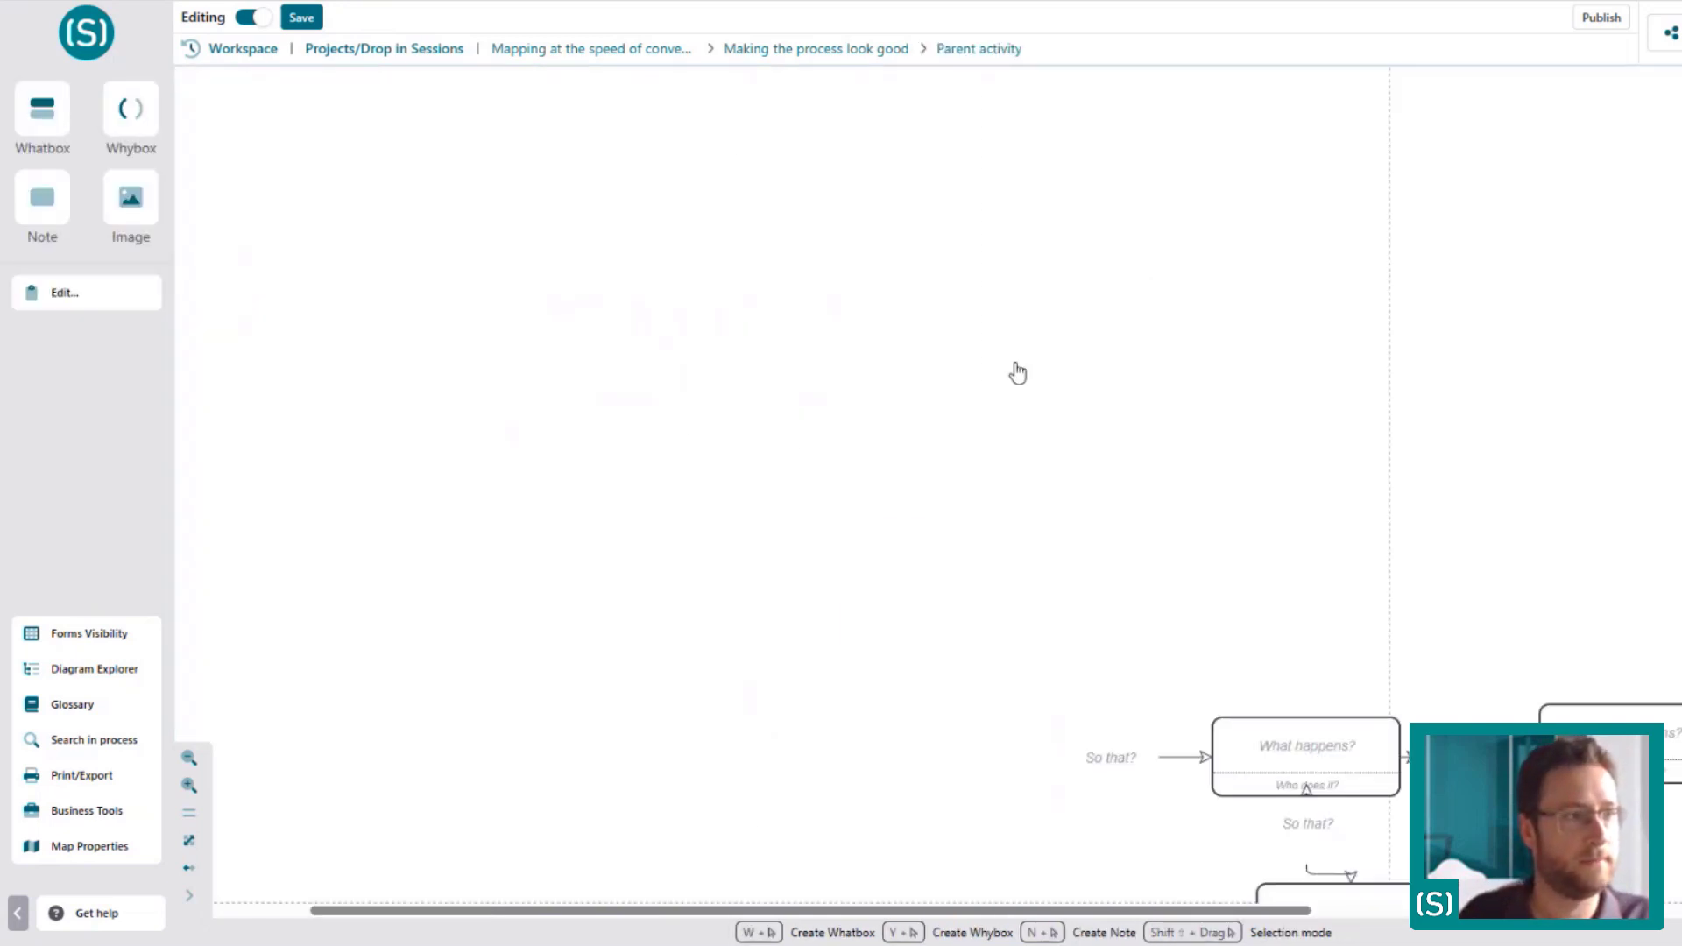
key(ctrl+a)
drag(920, 426, 362, 101)
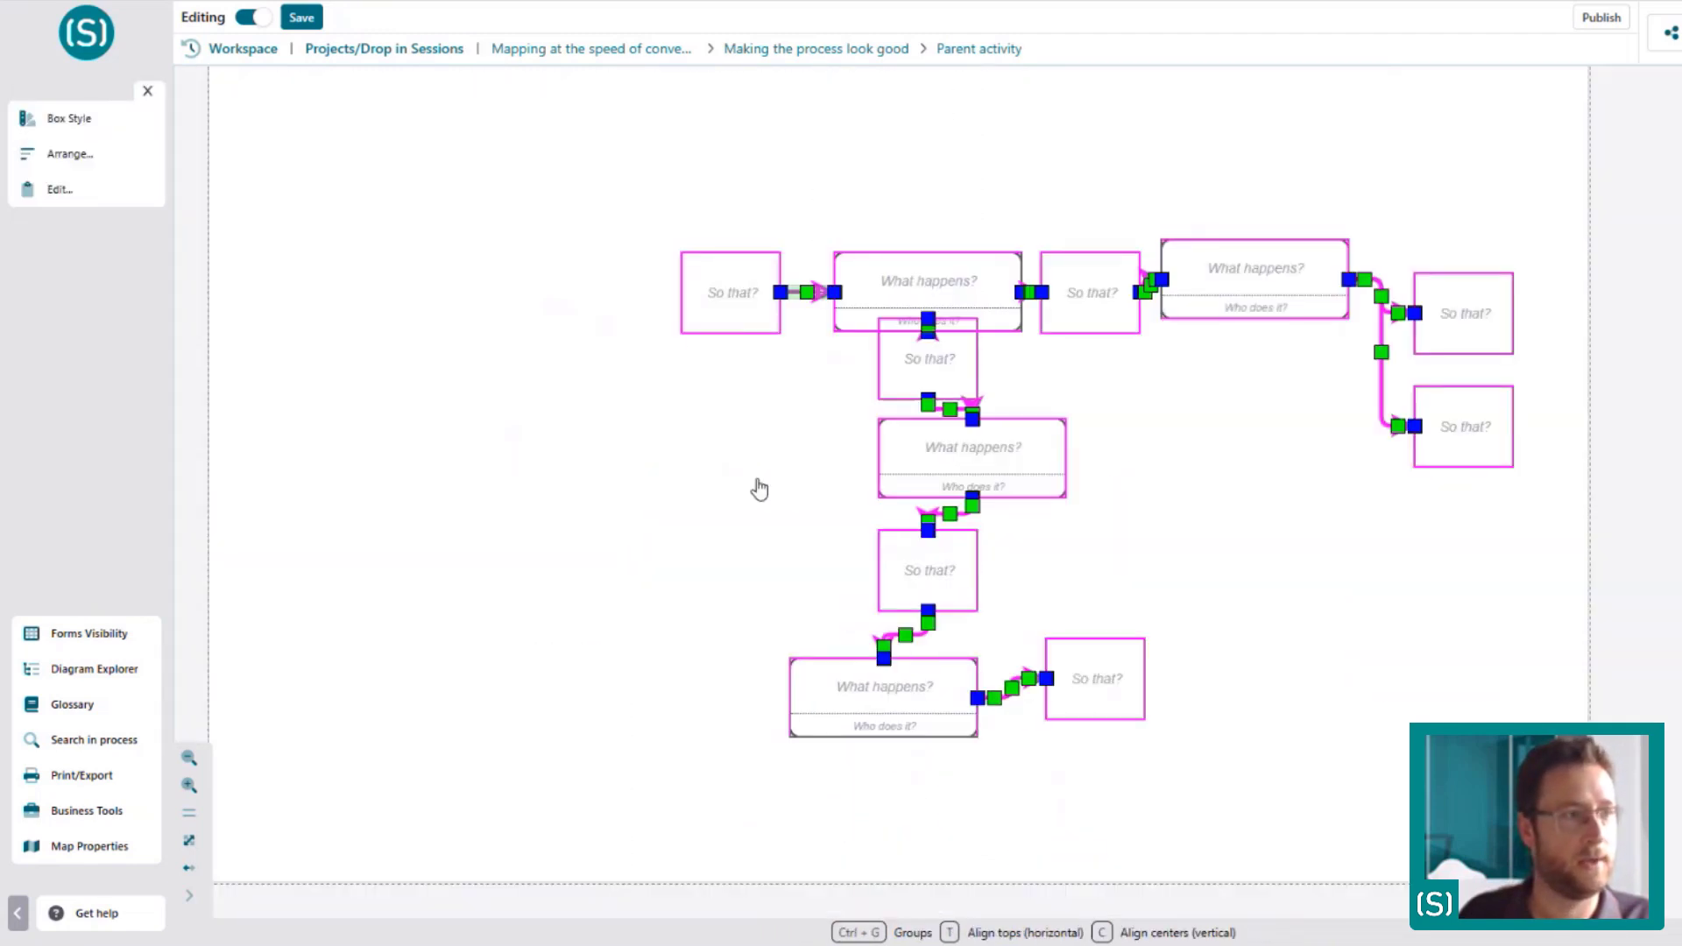
scroll(758, 488, up, 1)
click(651, 322)
Select the upper row of boxes, align their tops and distribute them evenly horizontally
drag(633, 247, 1401, 408)
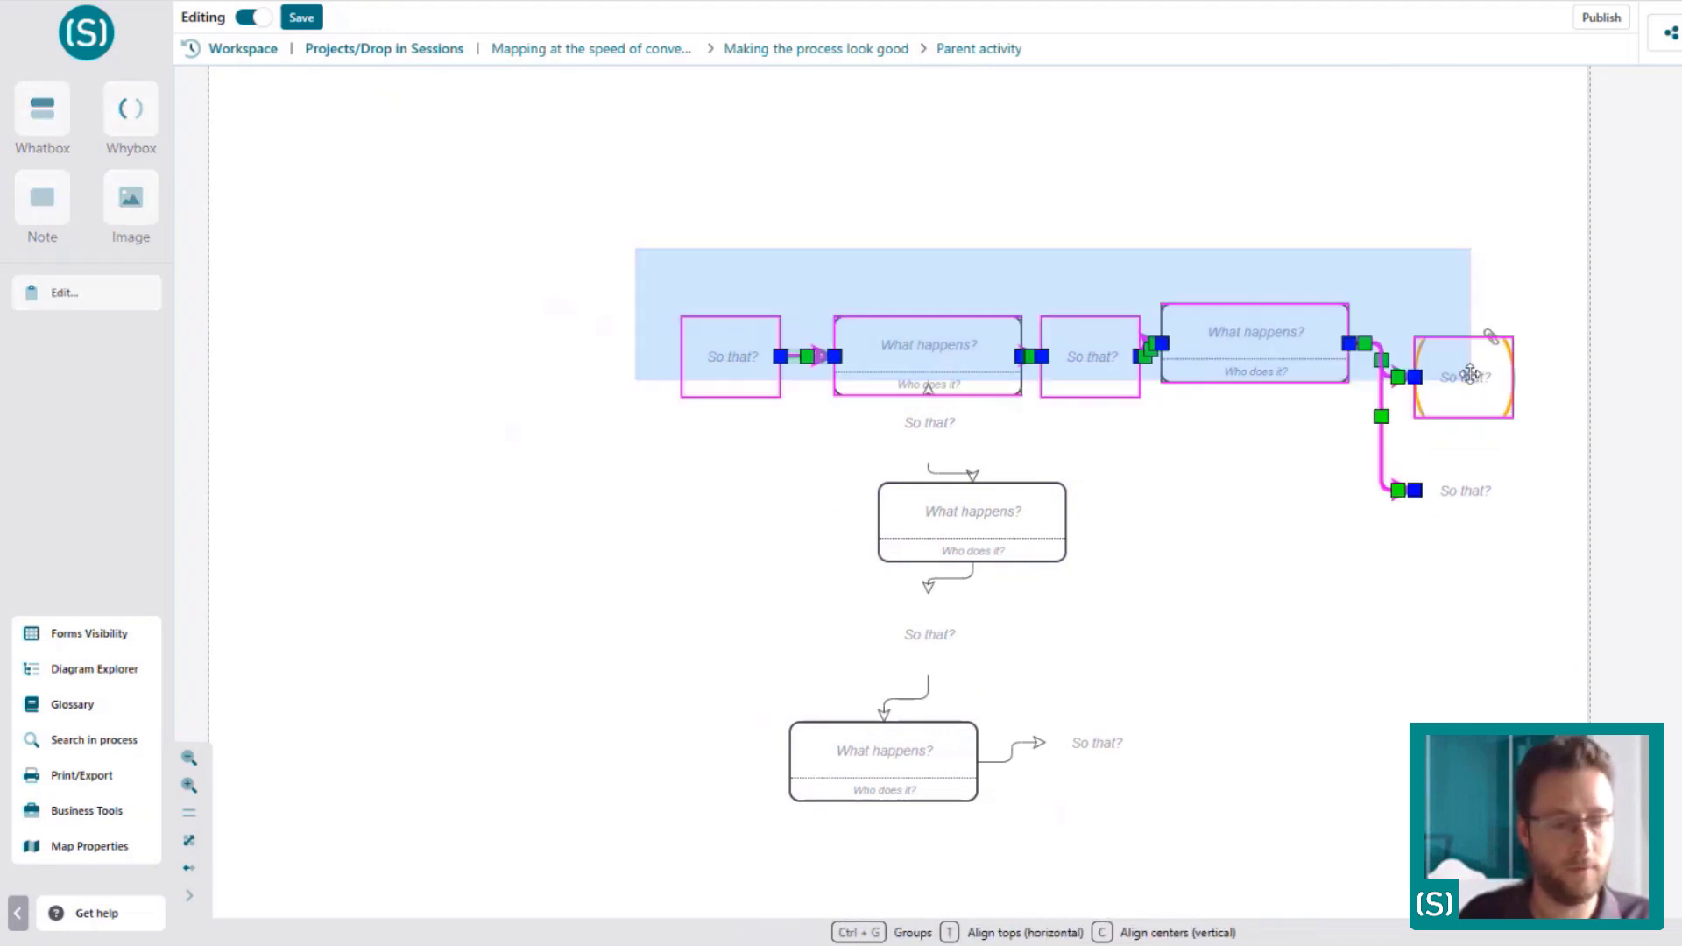
key(h)
click(1244, 447)
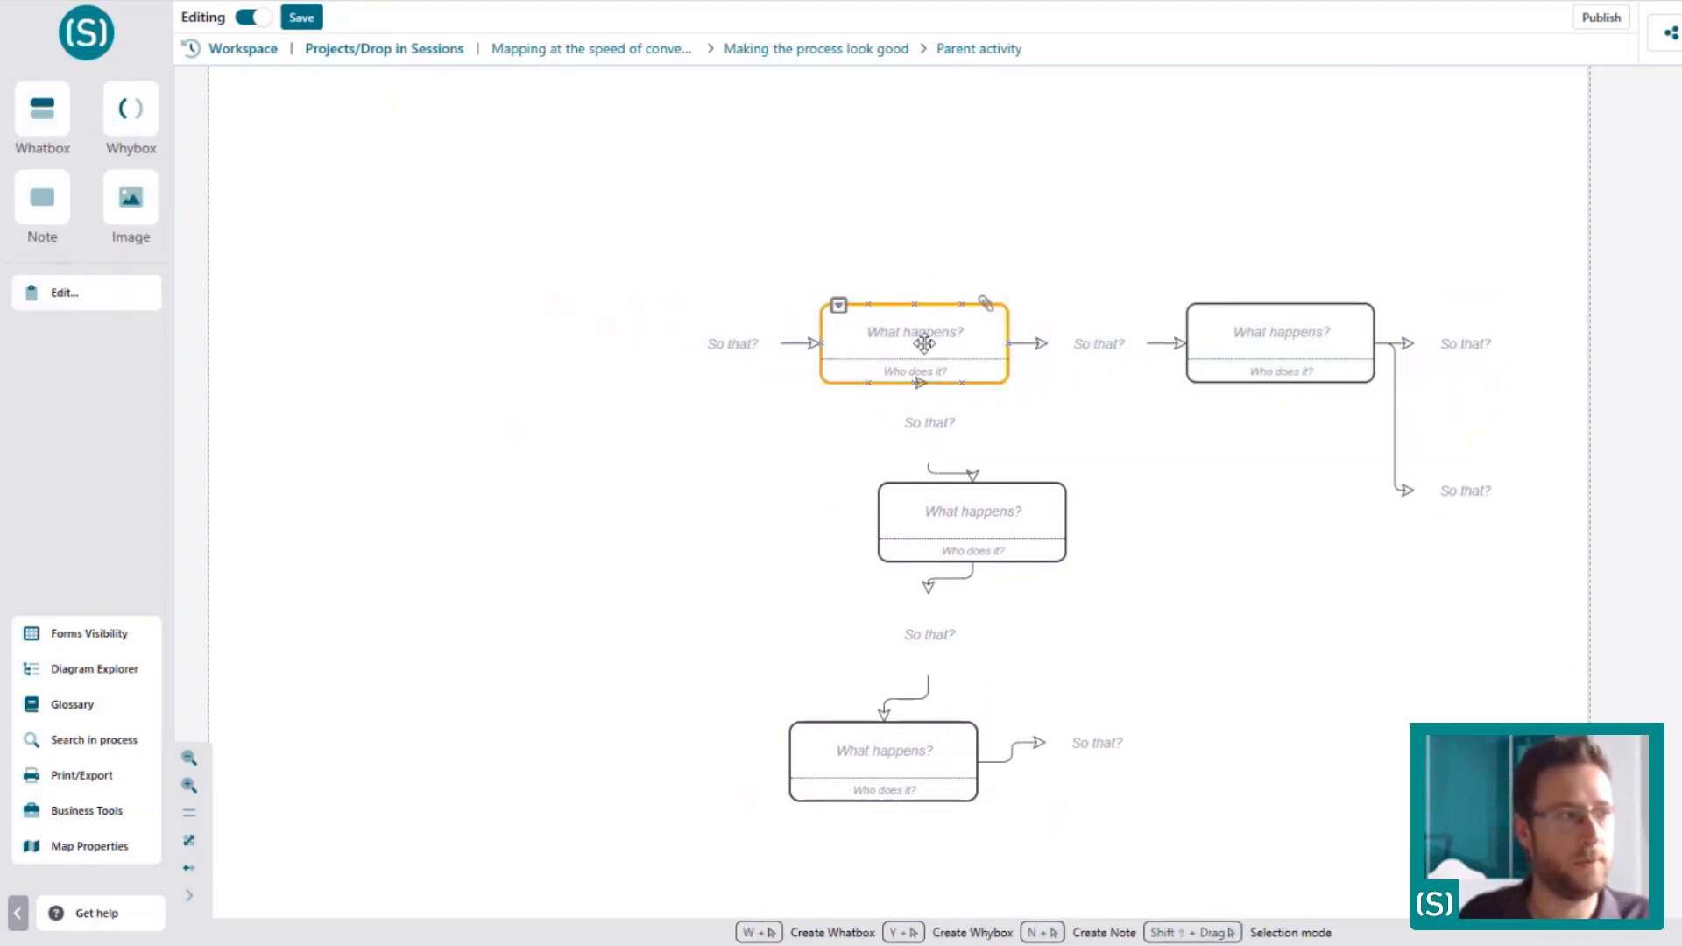
Select the downward branch from the first whatbox, align its centres and distribute the boxes evenly vertically
drag(925, 253, 932, 774)
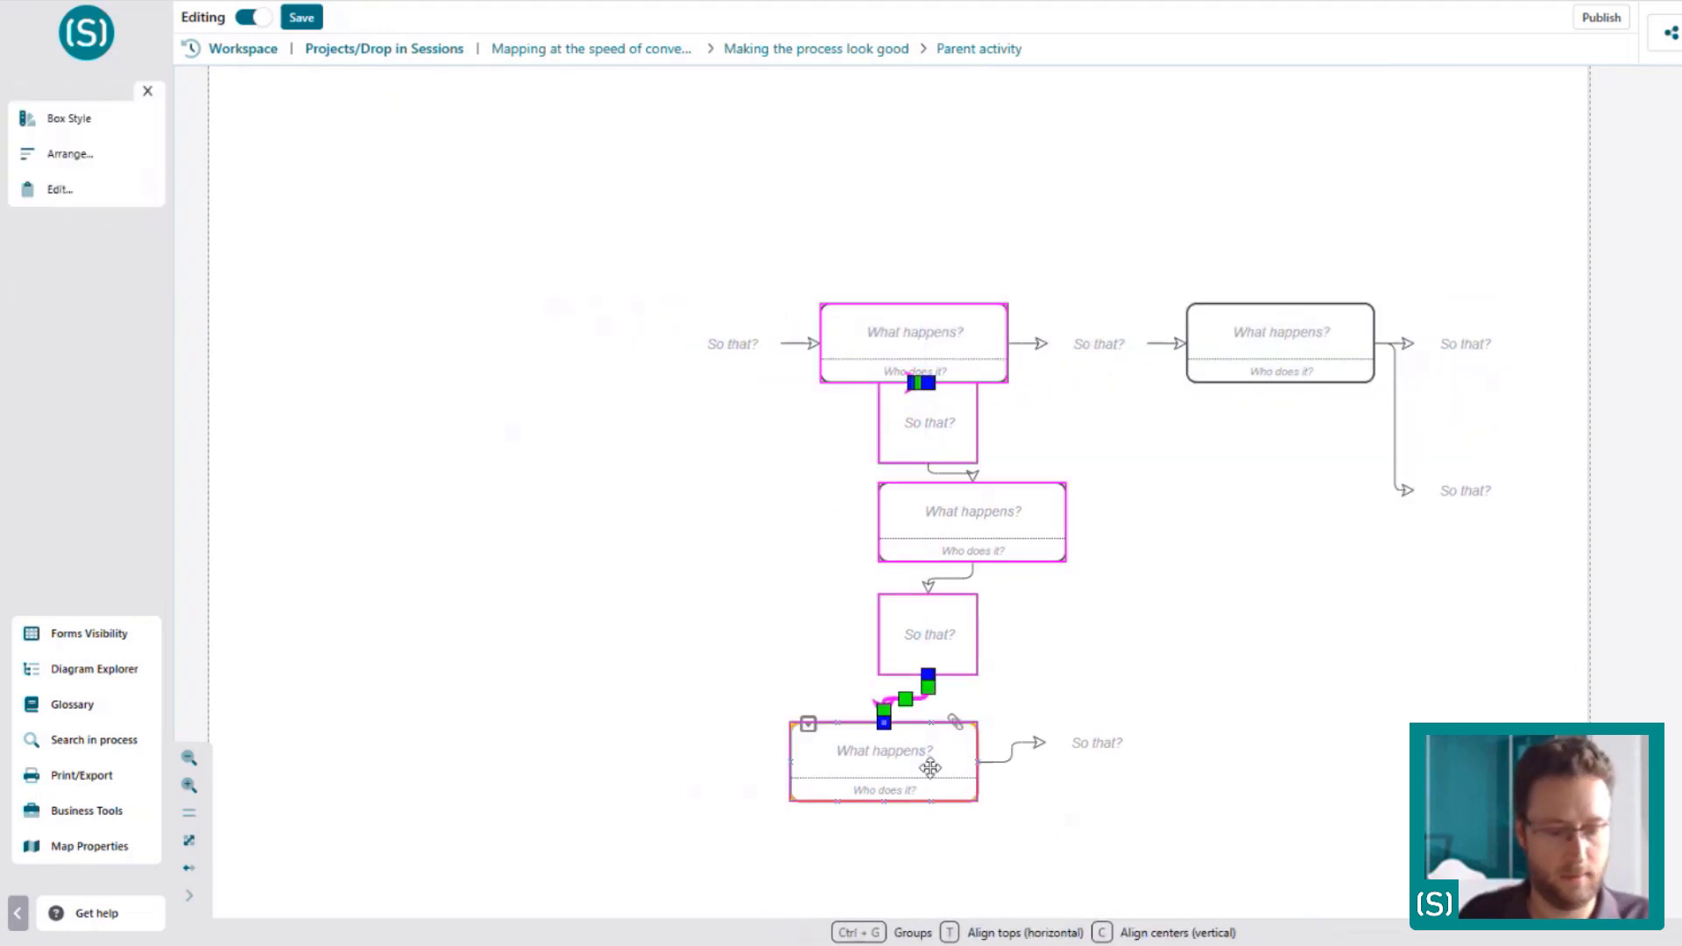
key(c)
key(v)
click(1031, 687)
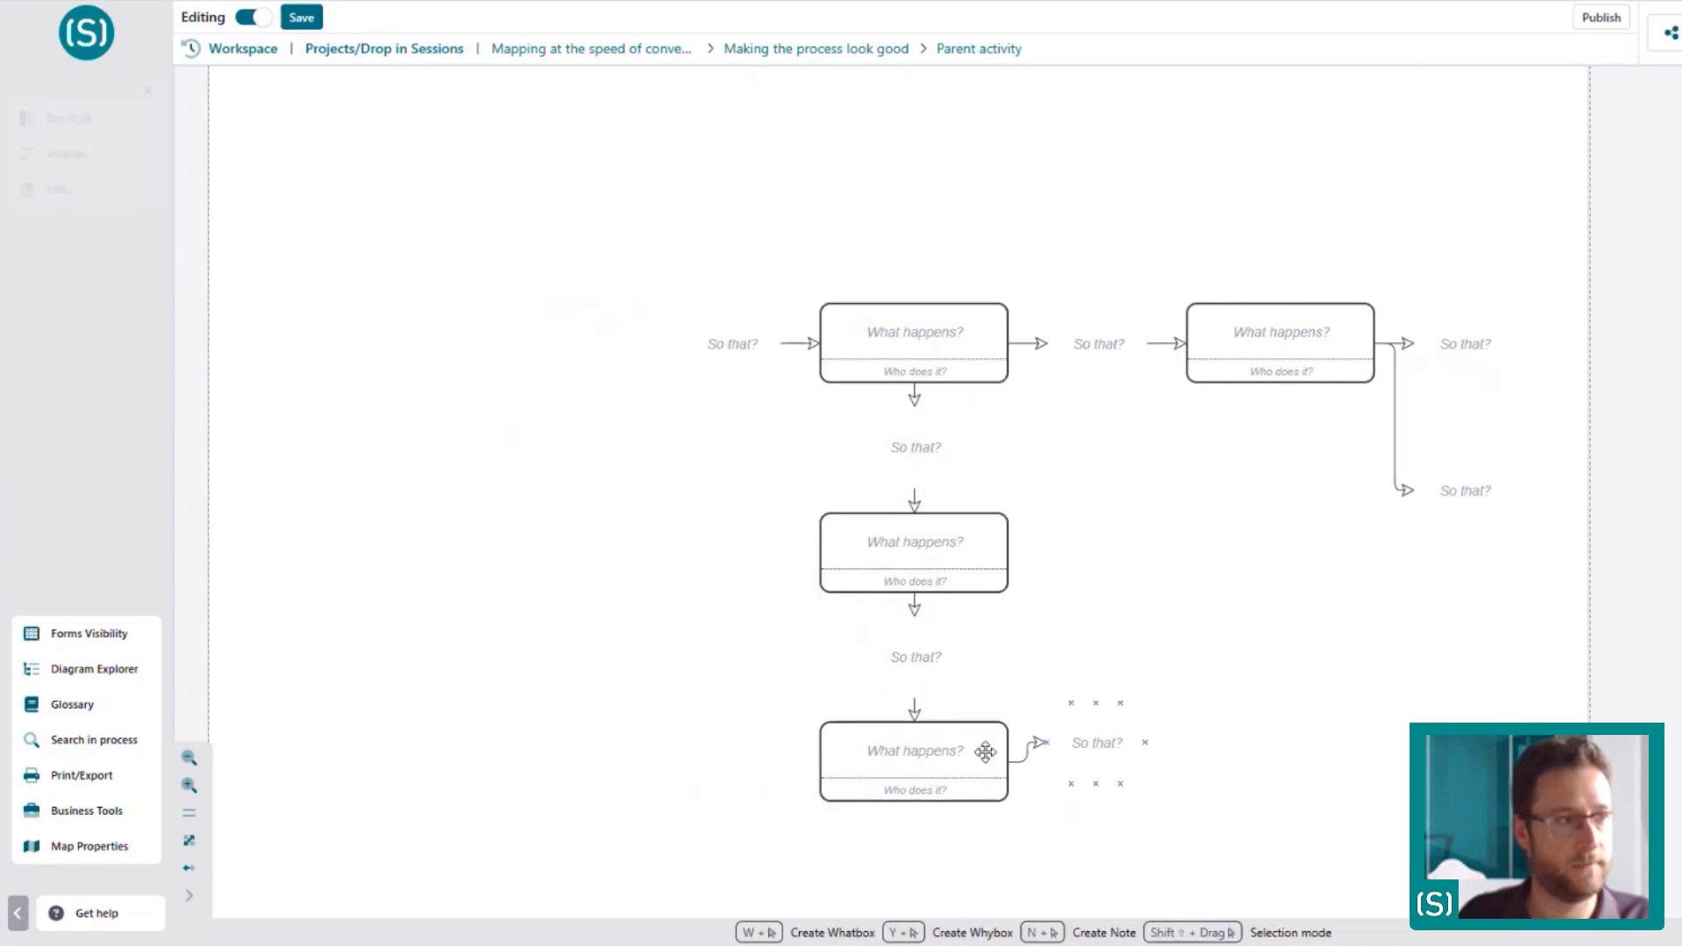
Align the tops of the branch's bottom whatbox and its outgoing whybox
click(984, 751)
ctrl+click(1104, 747)
key(t)
click(1412, 612)
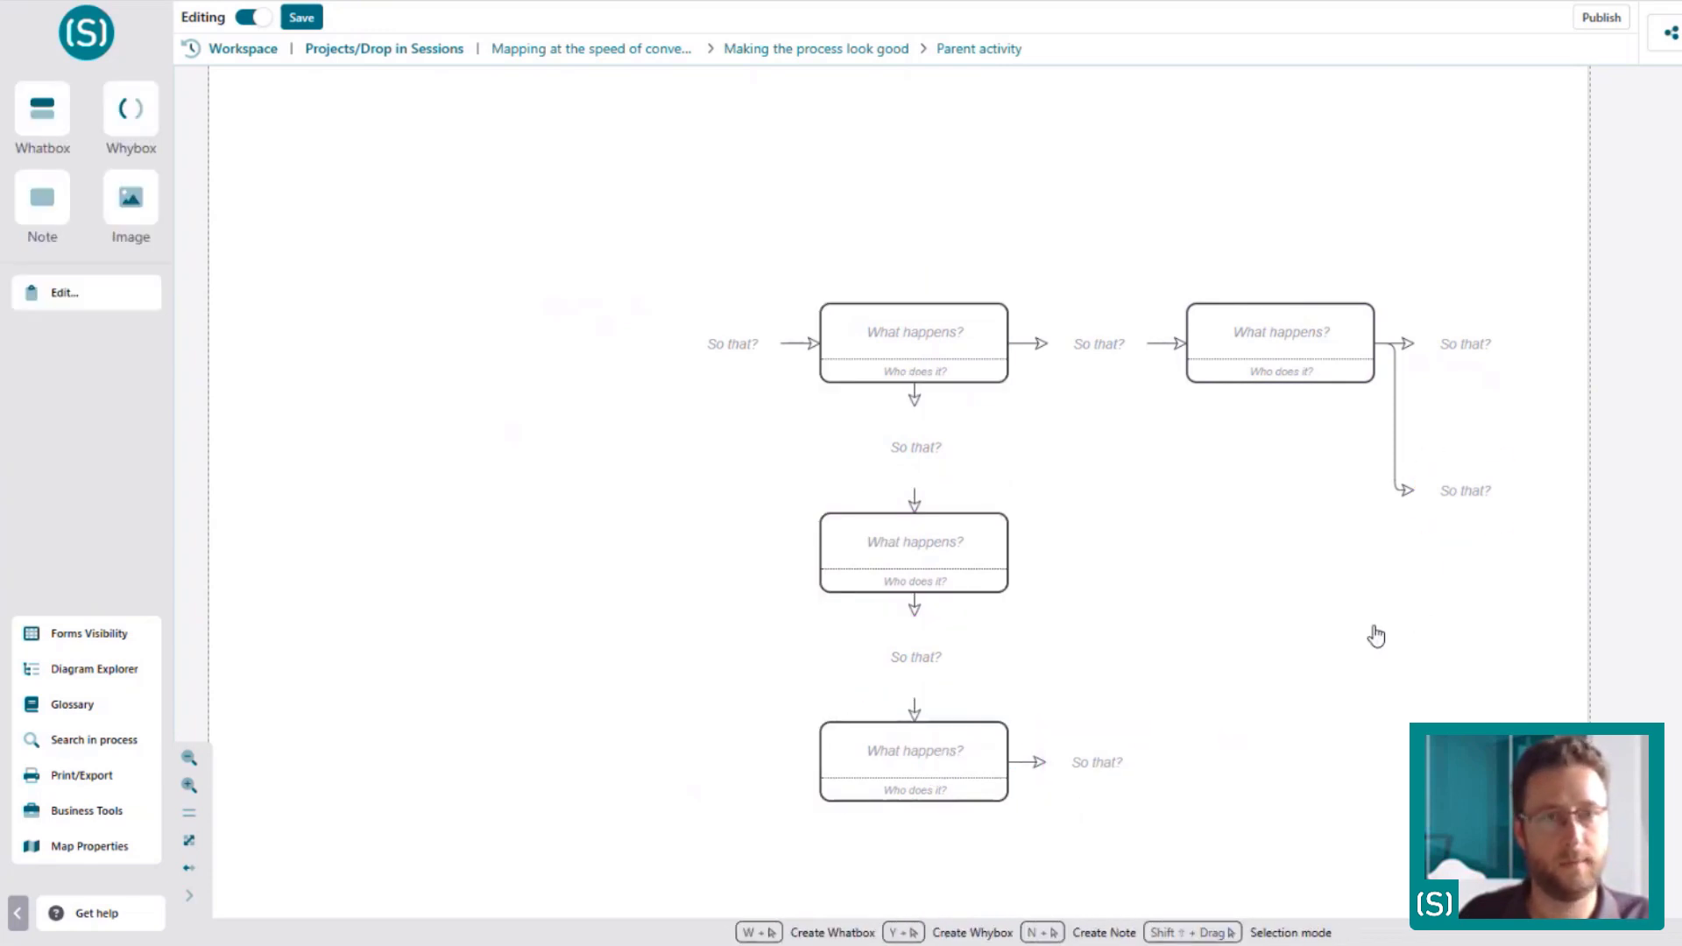
Move the entire tidied group to the middle of the page and save the process
scroll(1372, 632, up, 2)
drag(1417, 661, 1416, 627)
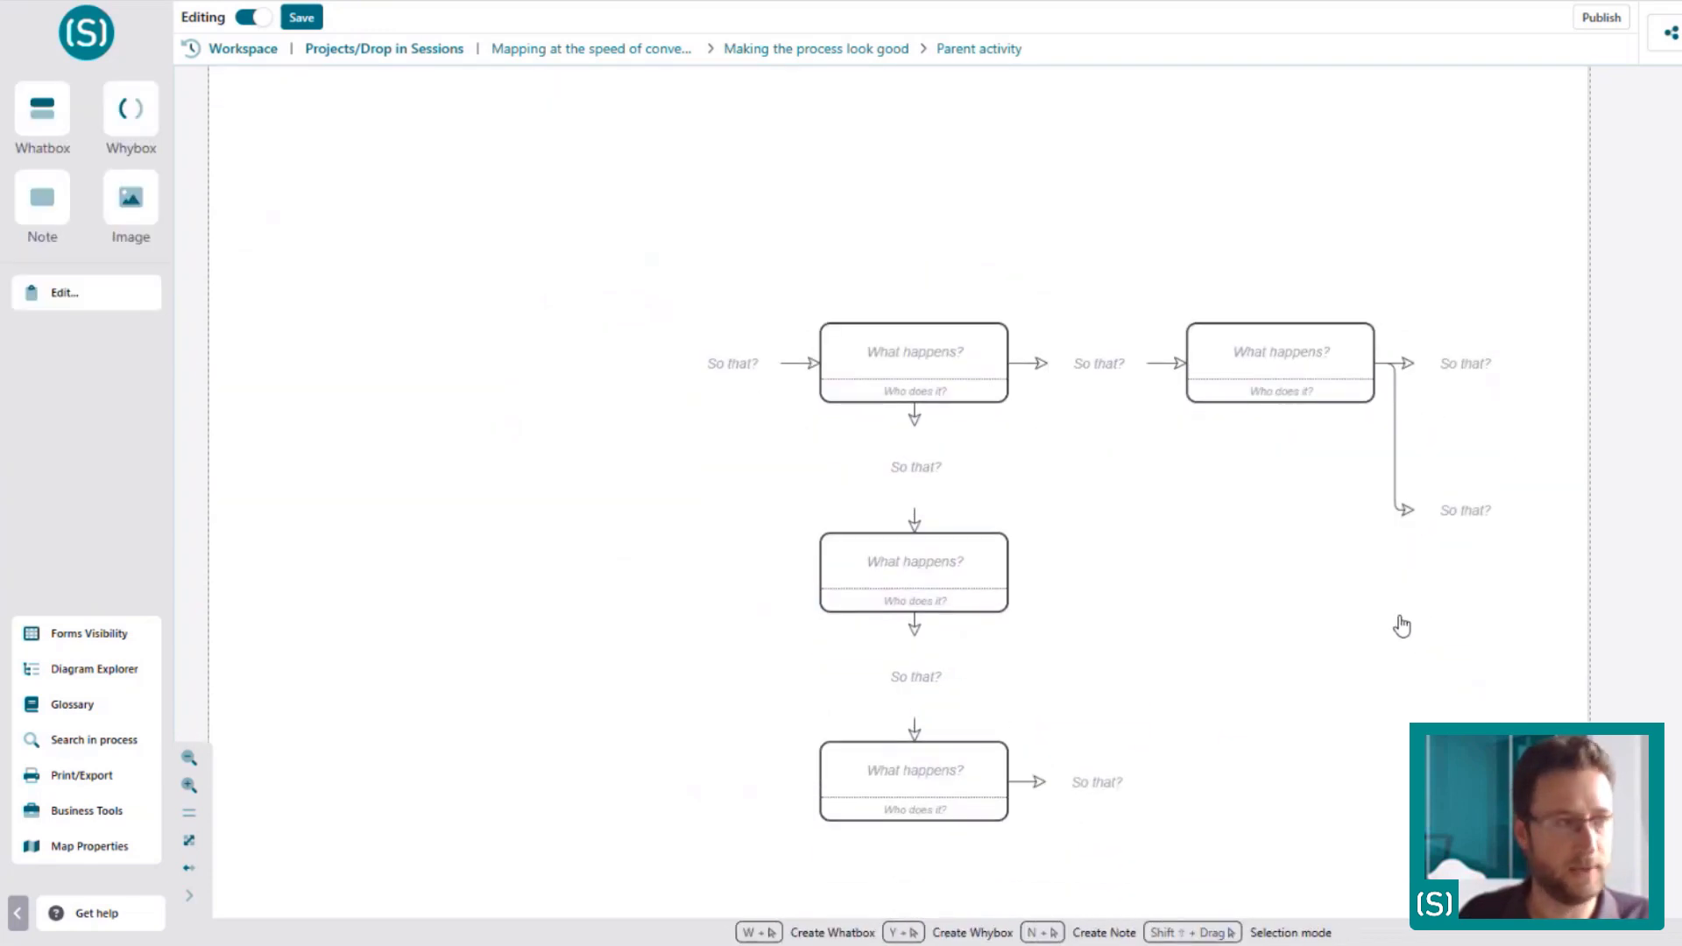
key(ctrl+a)
drag(929, 377, 706, 328)
click(1225, 638)
key(ctrl+s)
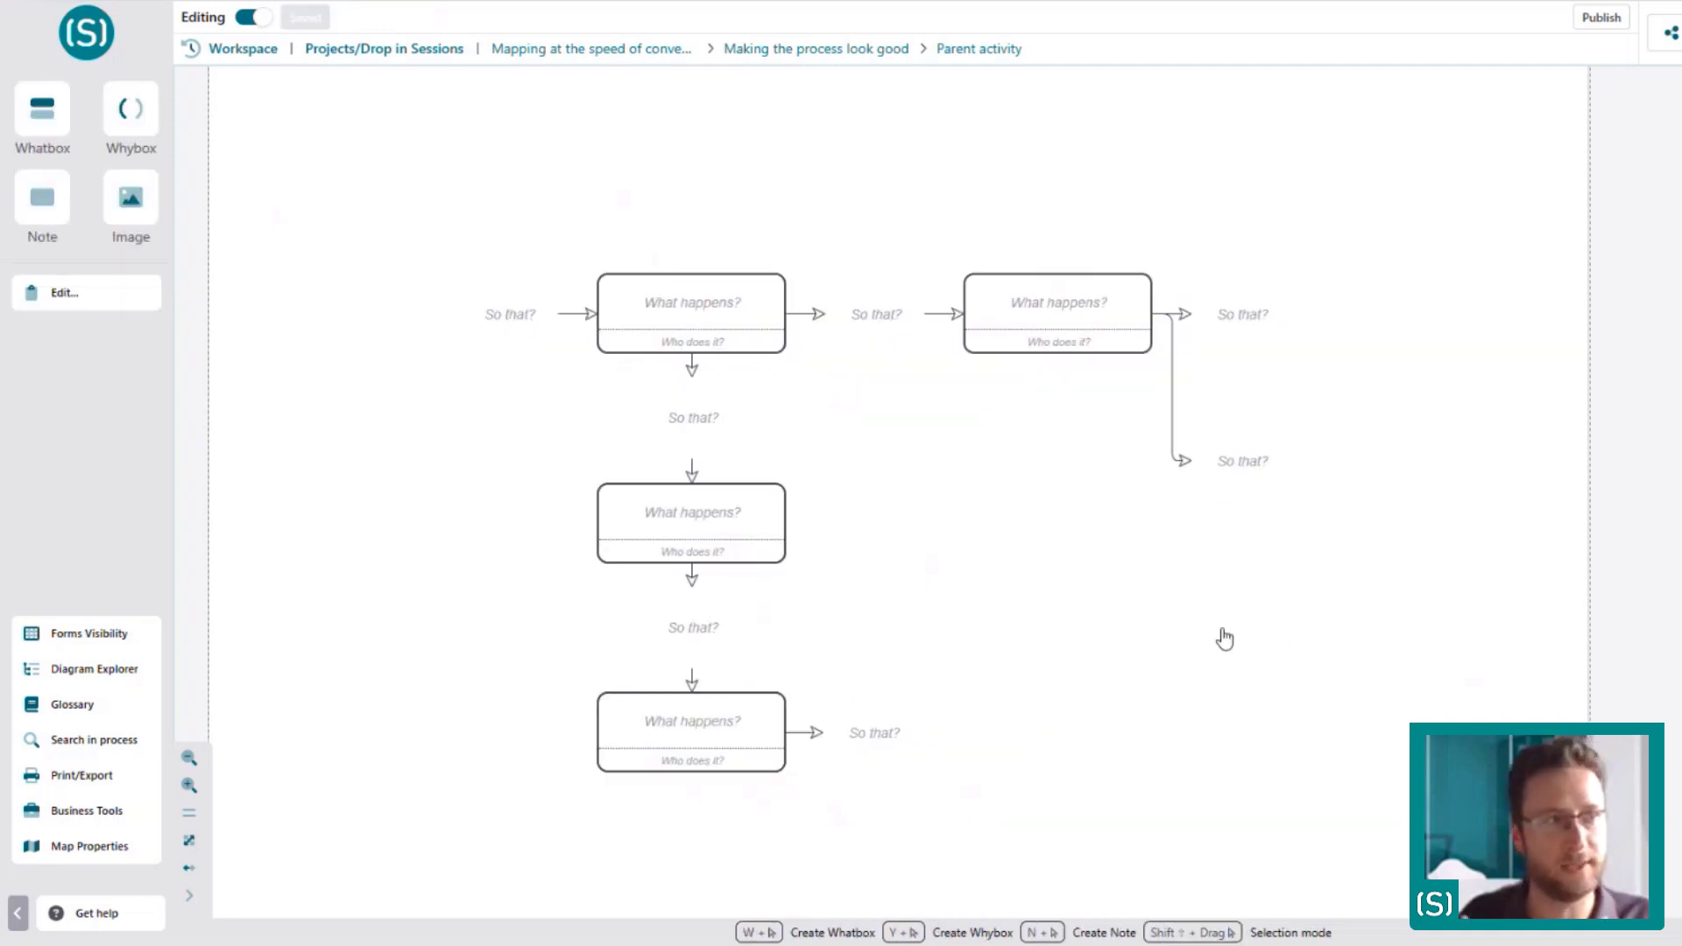
scroll(1225, 638, up, 3)
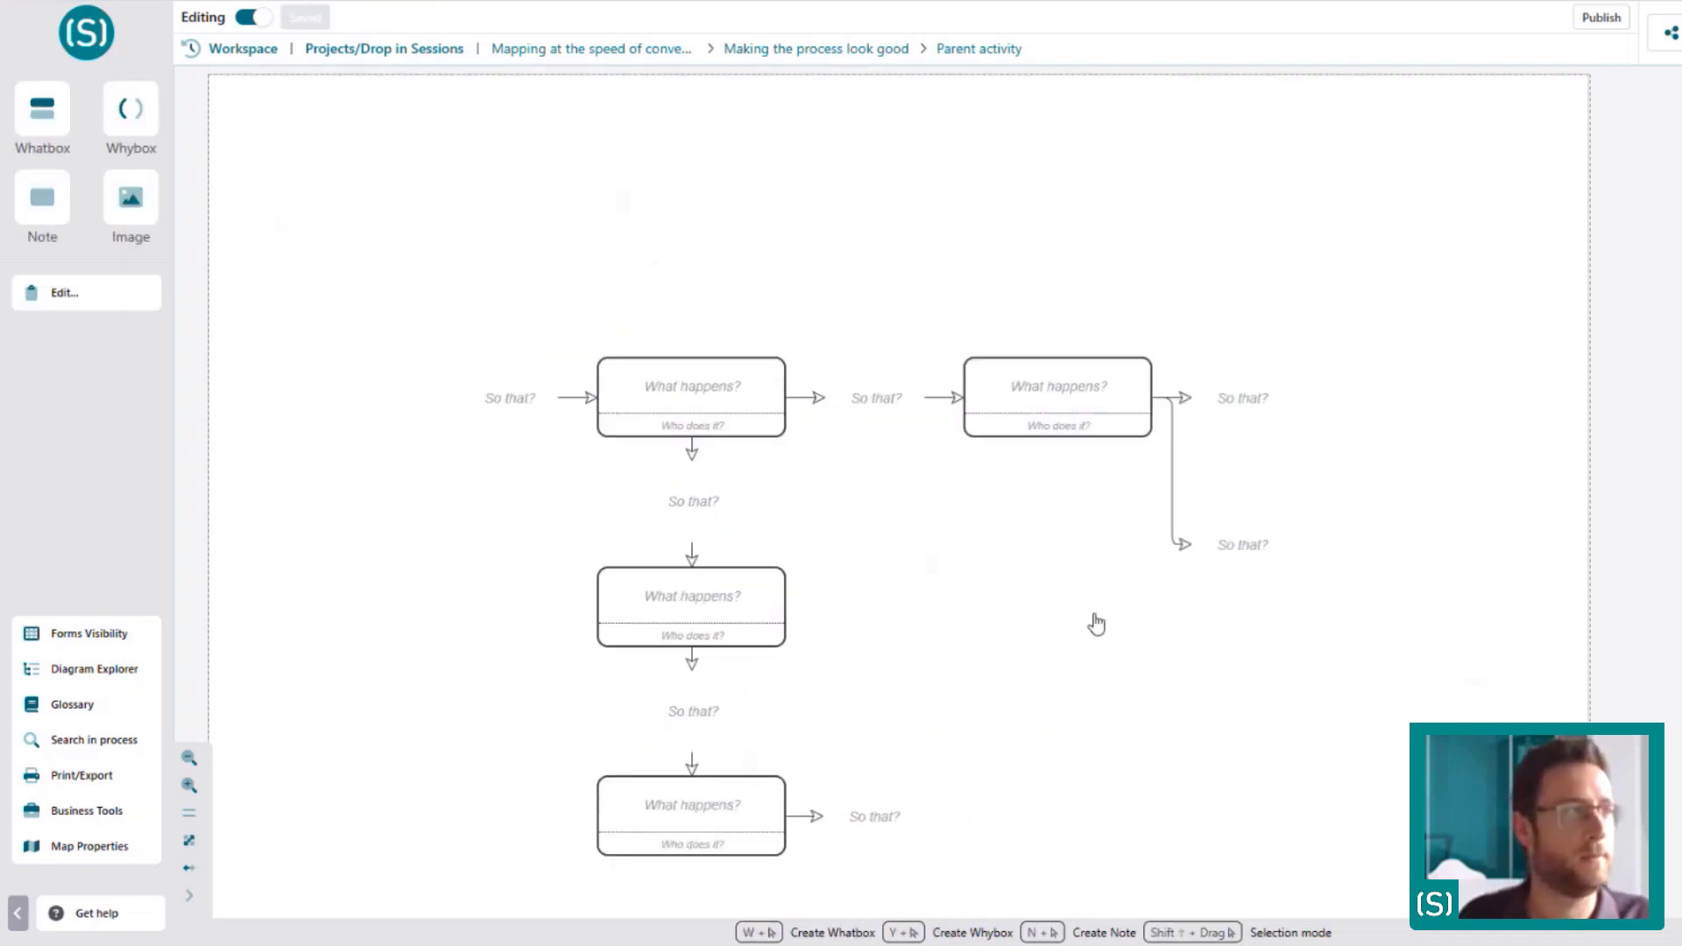
Return to the Making the process look good page and move the Parent activity box above the upper row of boxes
key(alt+Left)
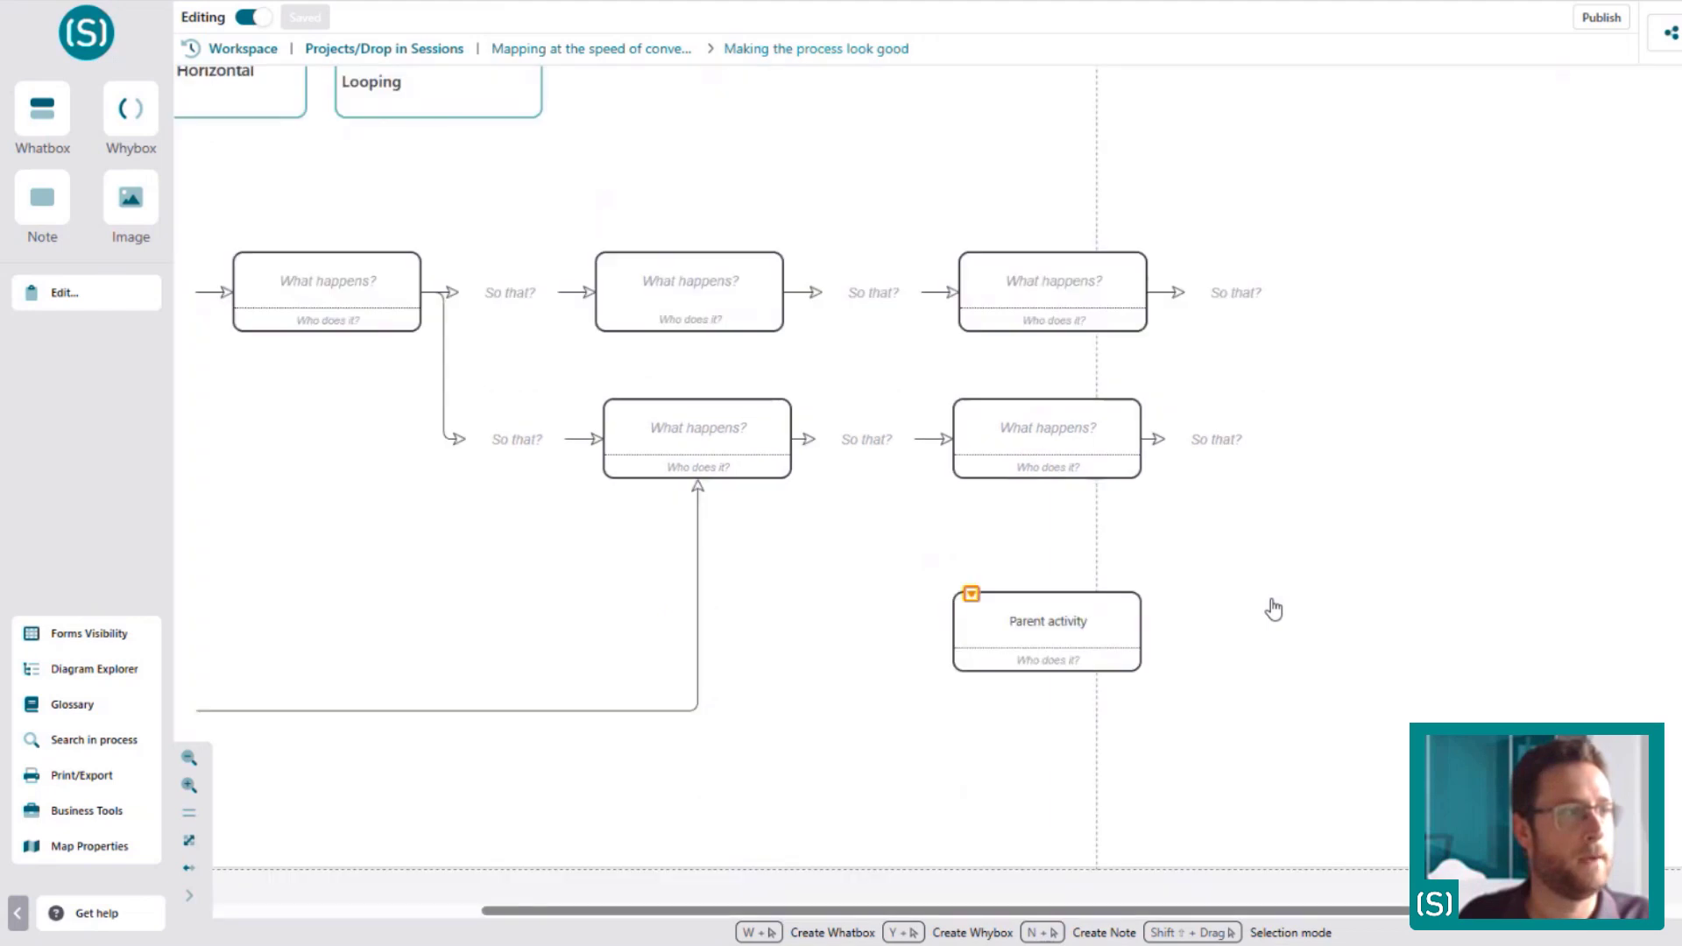
drag(893, 571, 1386, 770)
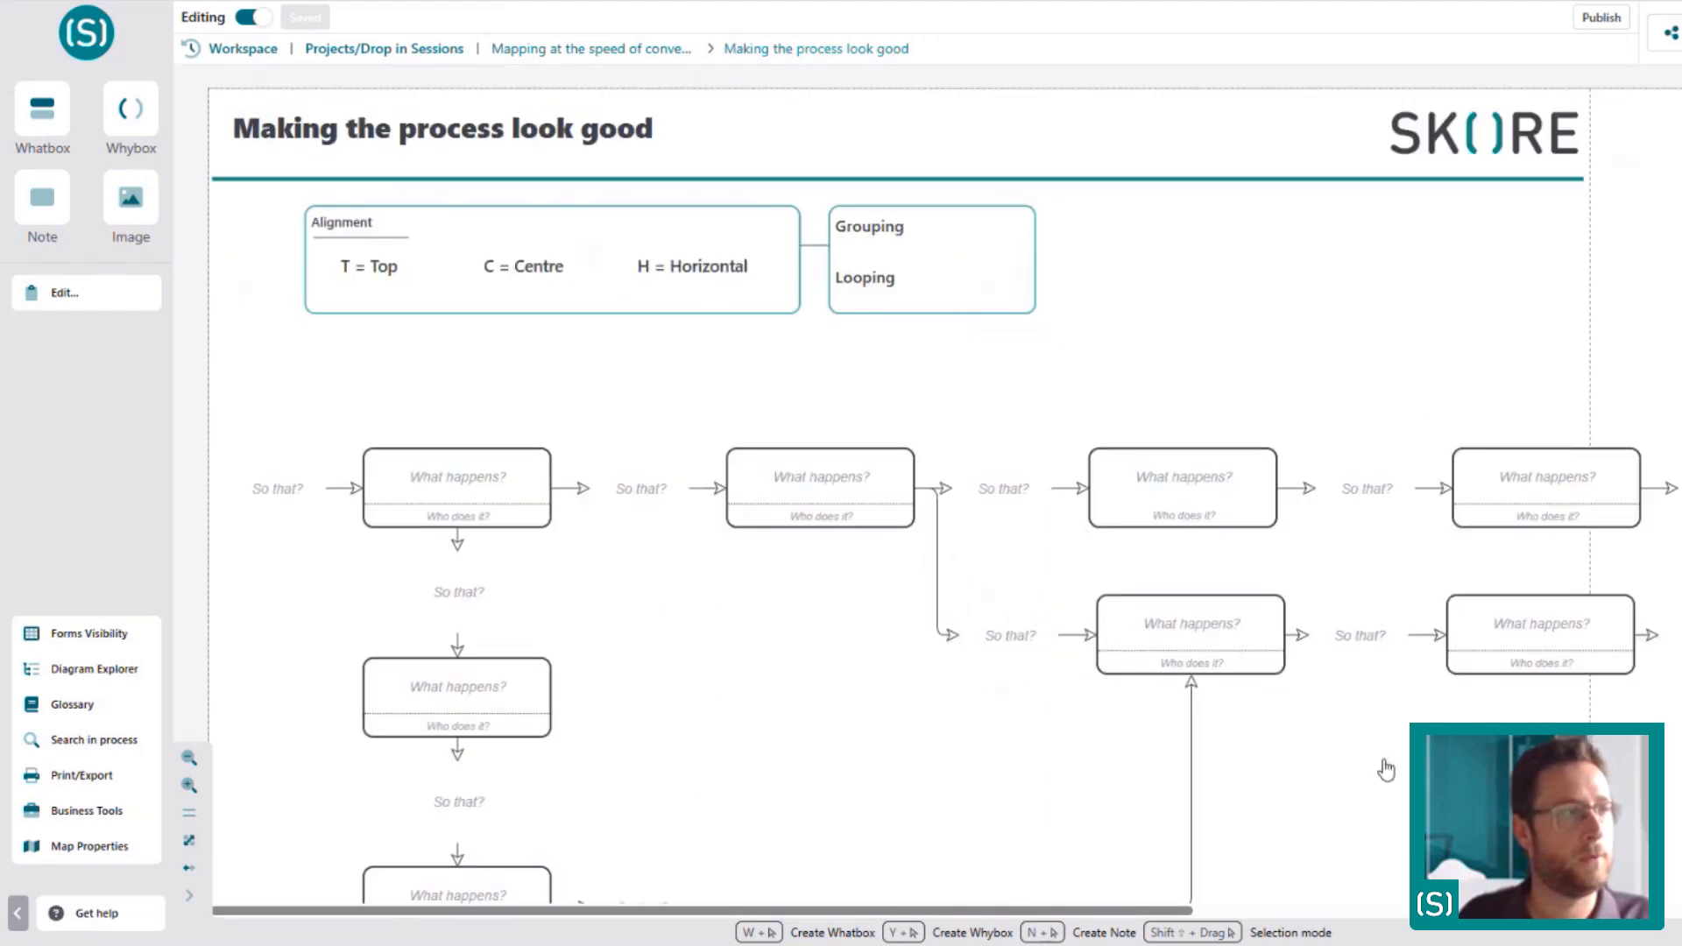
click(830, 242)
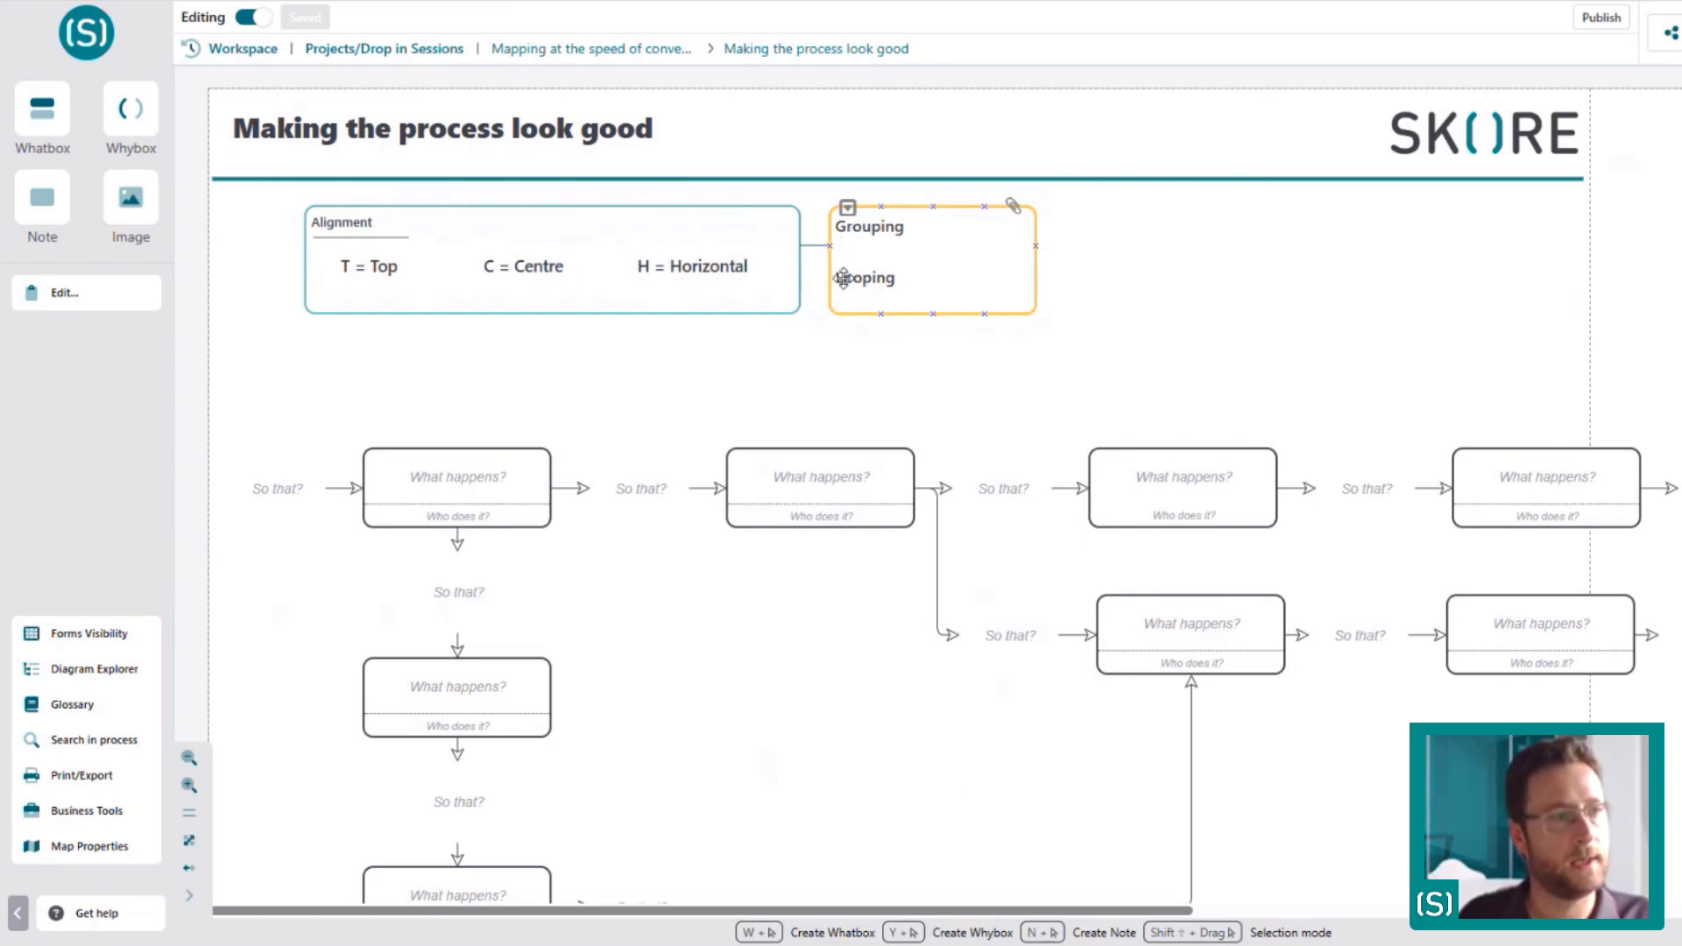
click(807, 282)
drag(1403, 352, 1224, 150)
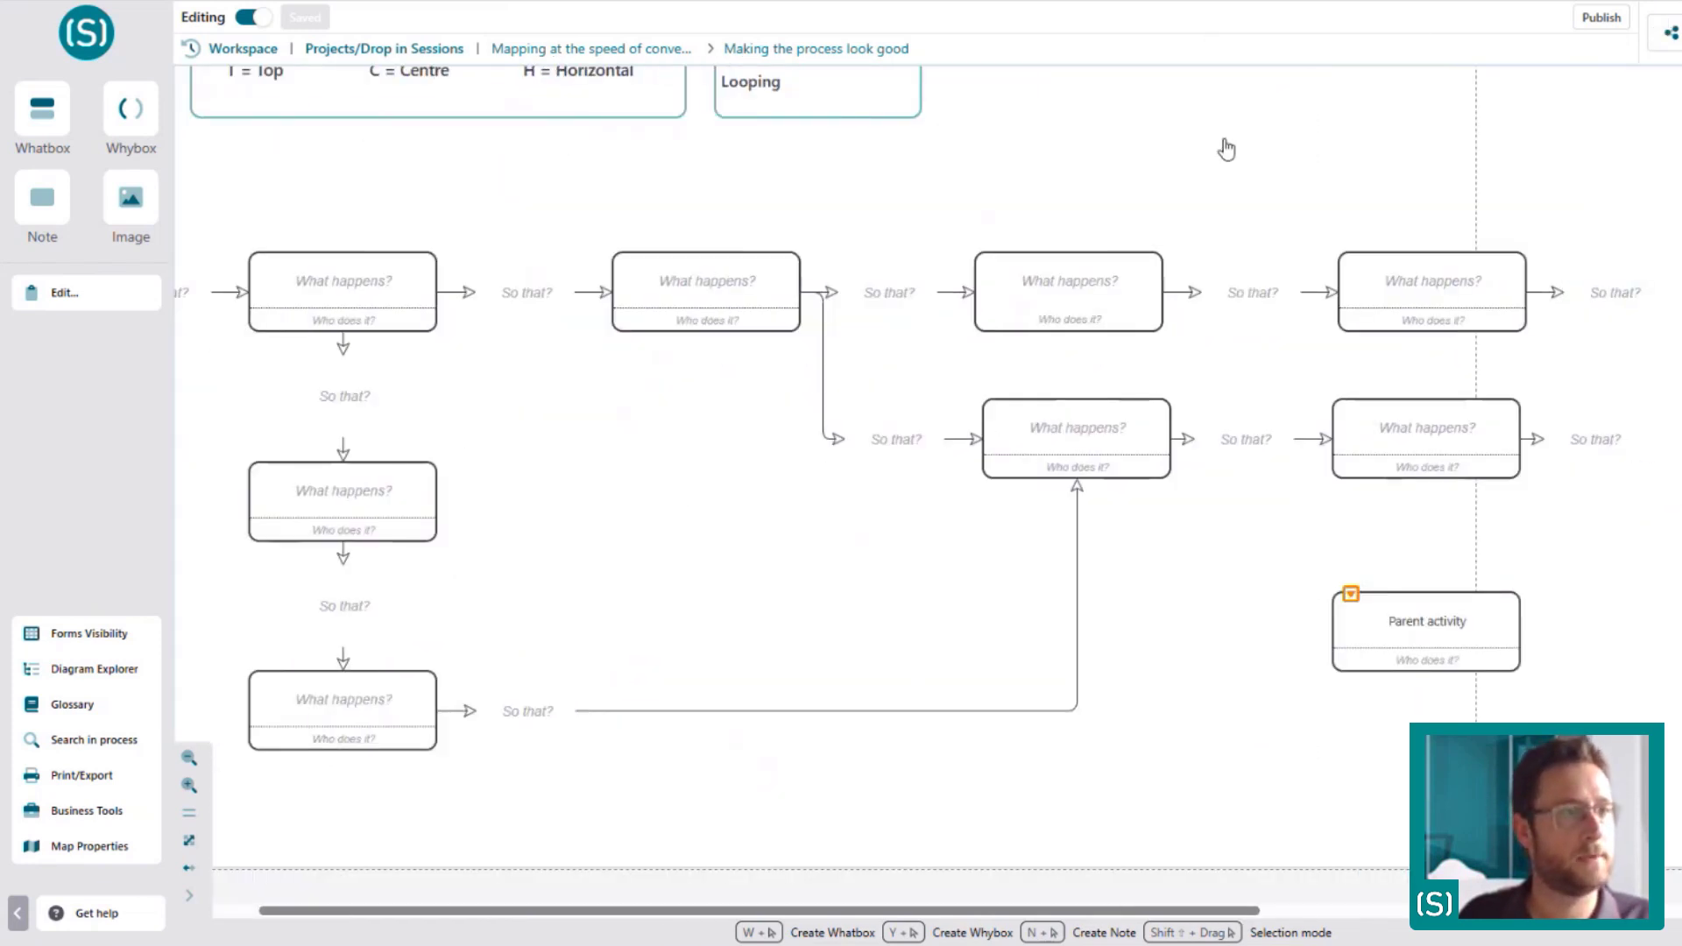
drag(1185, 632, 1000, 146)
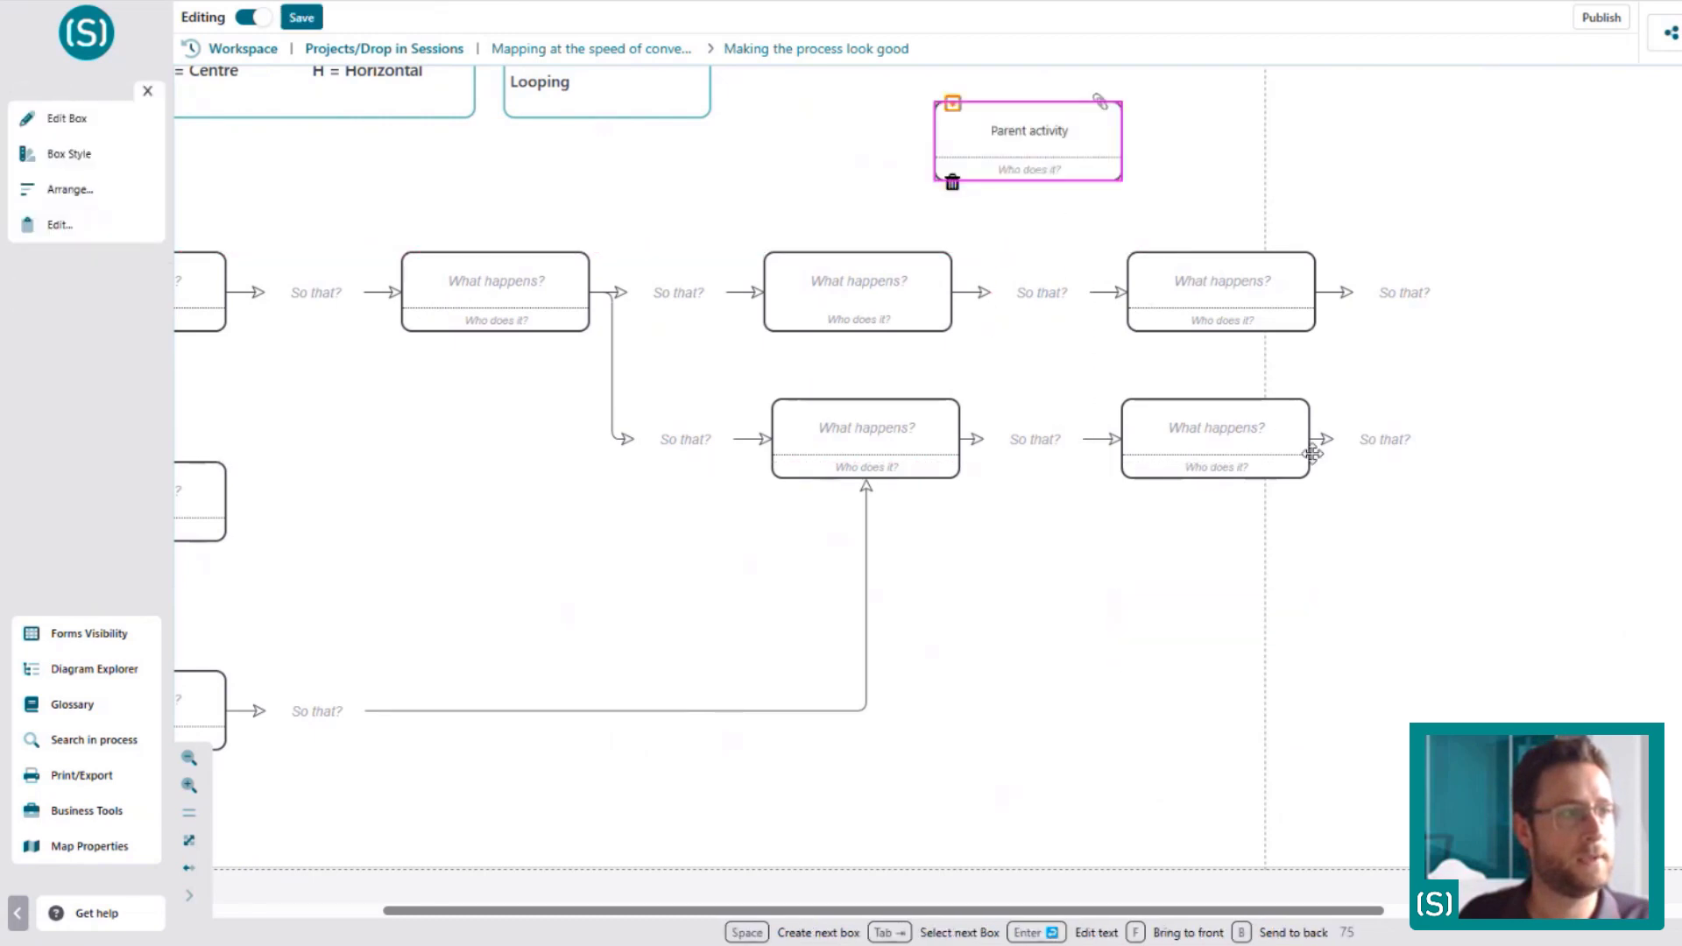
Open the Parent activity's detailed view and extend its upper row from the last whybox with further whatboxes and whyboxes
click(955, 103)
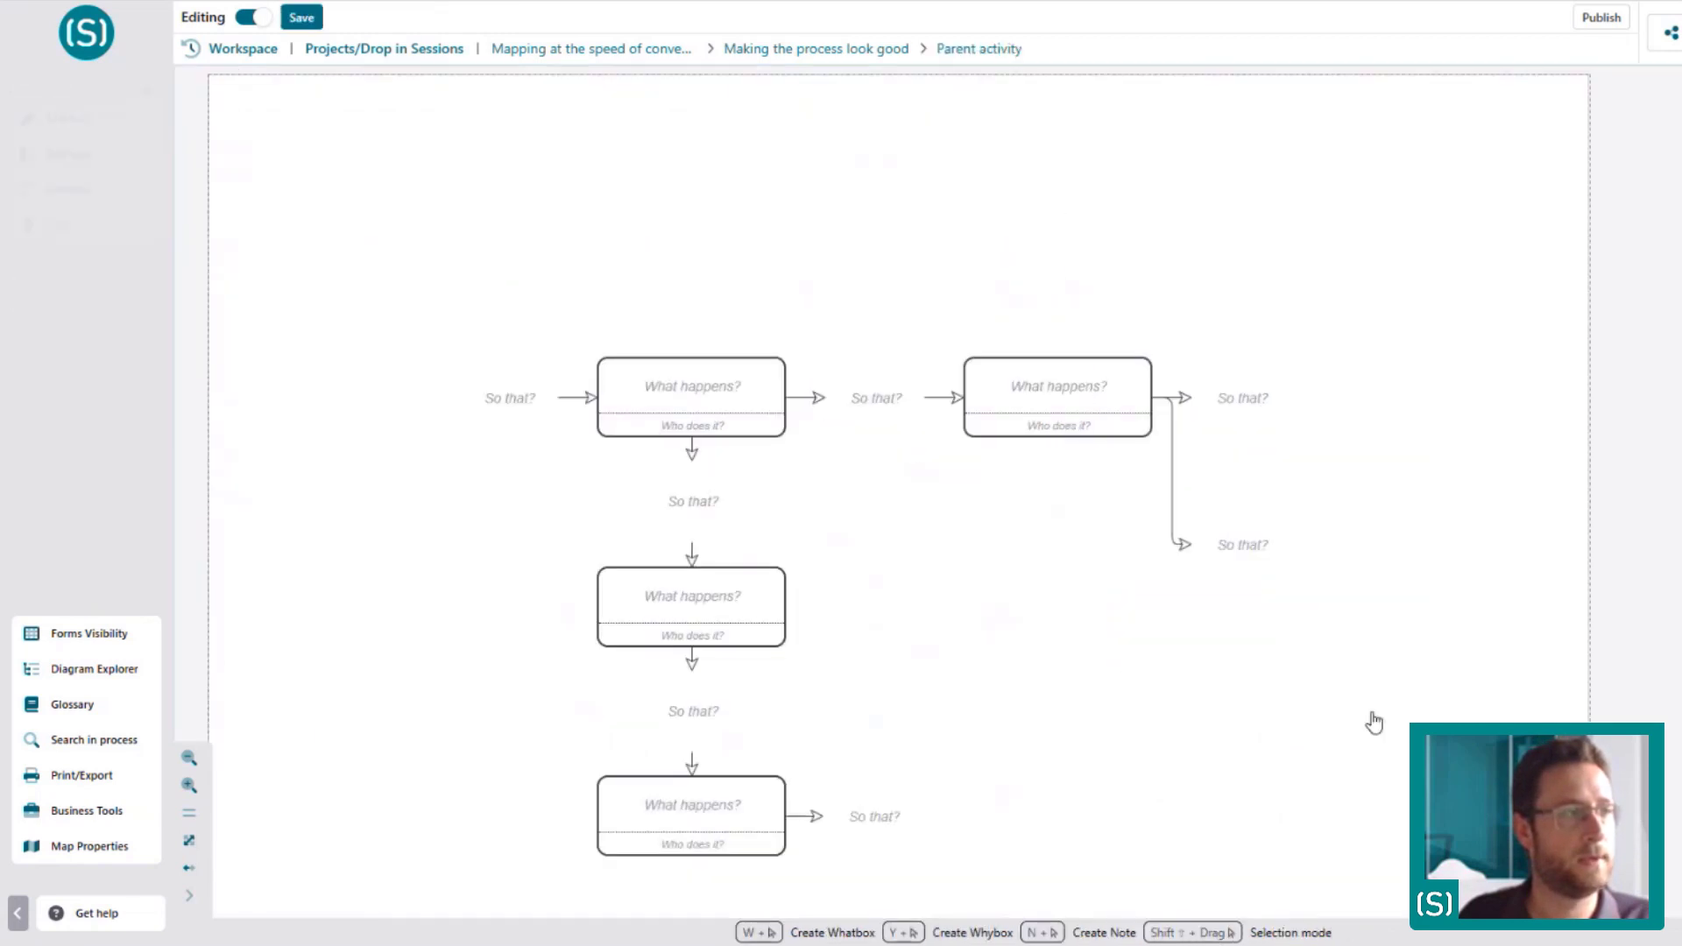
click(1241, 392)
key(space)
key(space)
key(space)
key(space)
key(space)
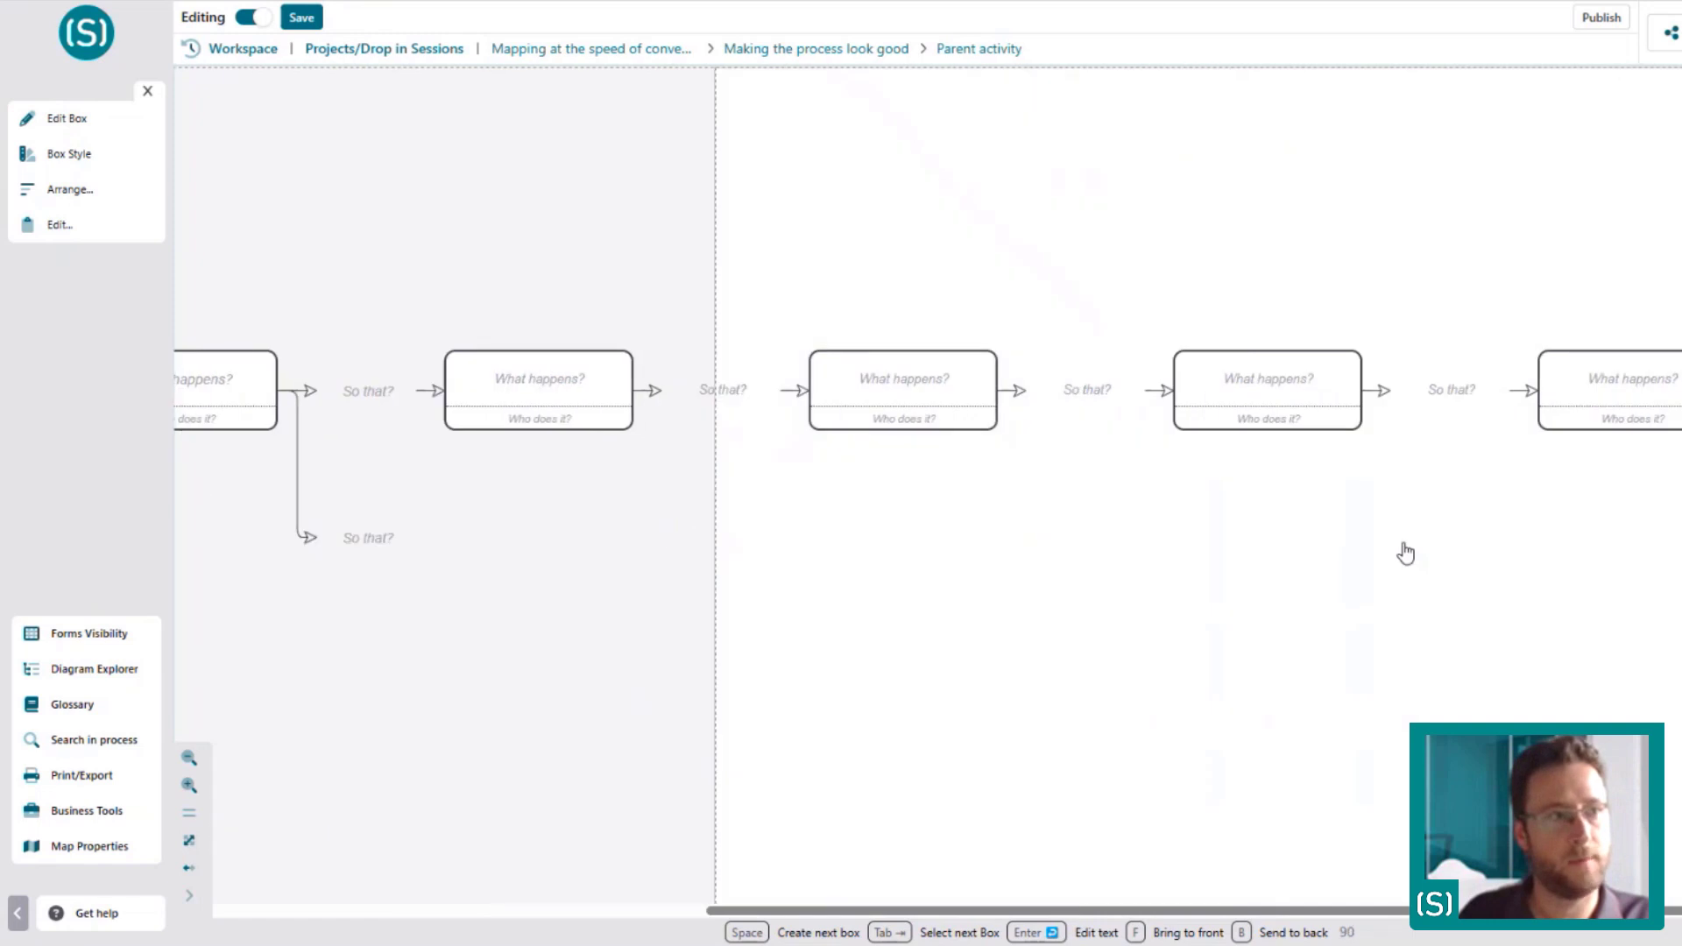
click(1672, 354)
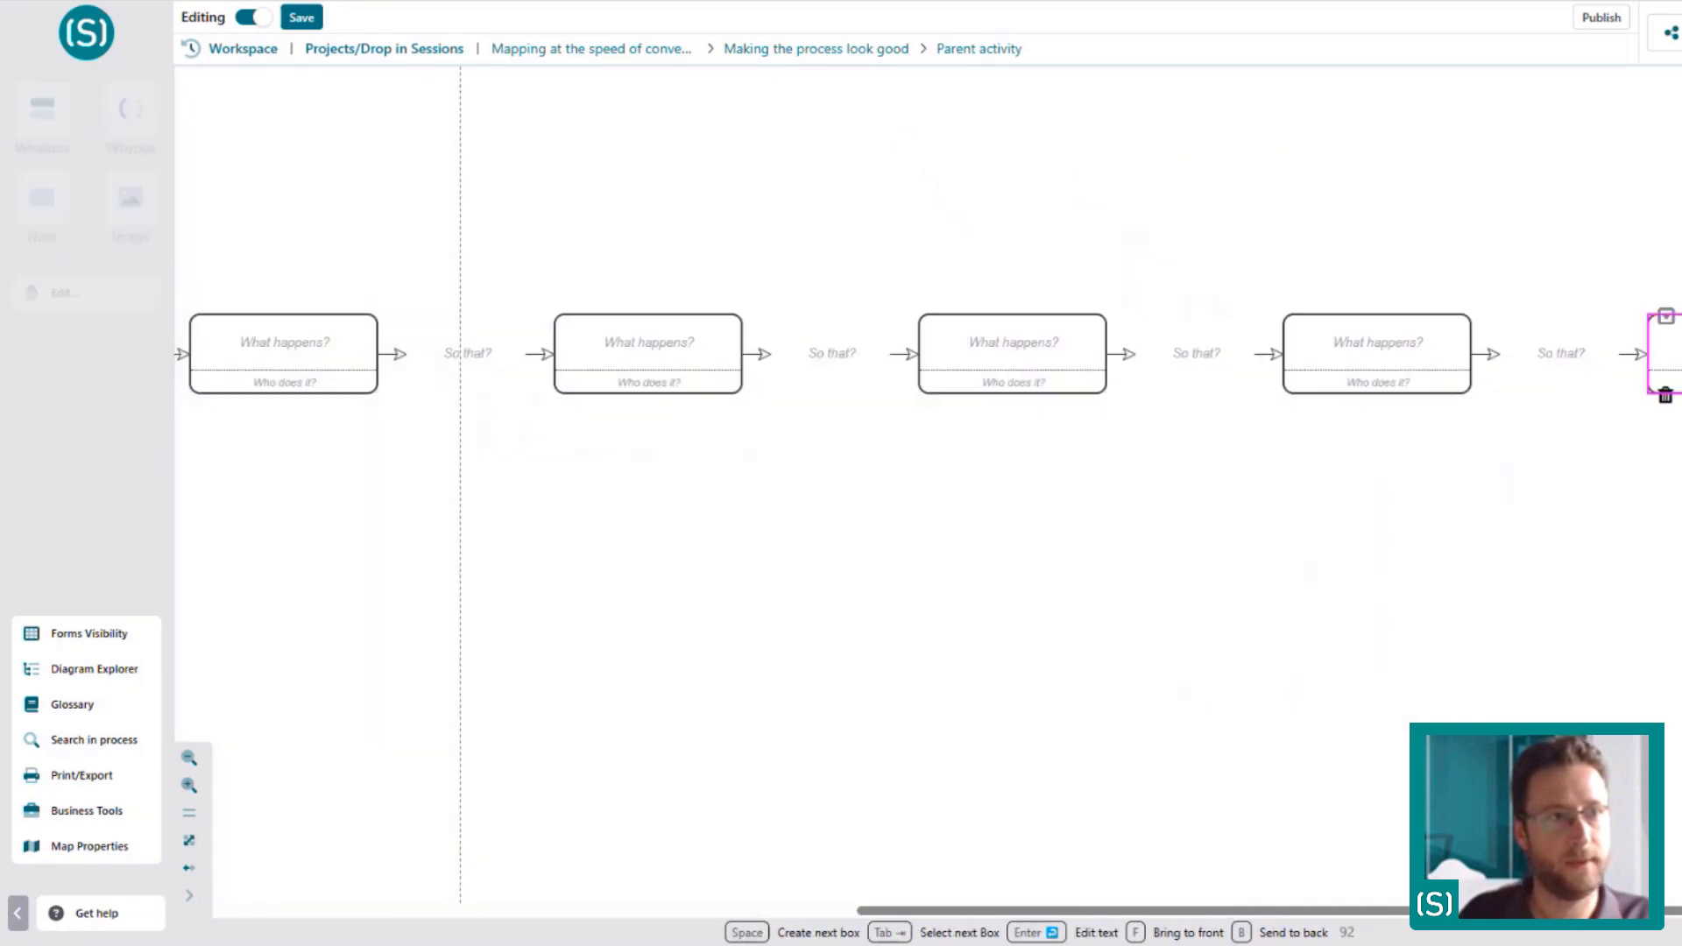
key(space)
drag(1460, 567, 894, 465)
click(809, 381)
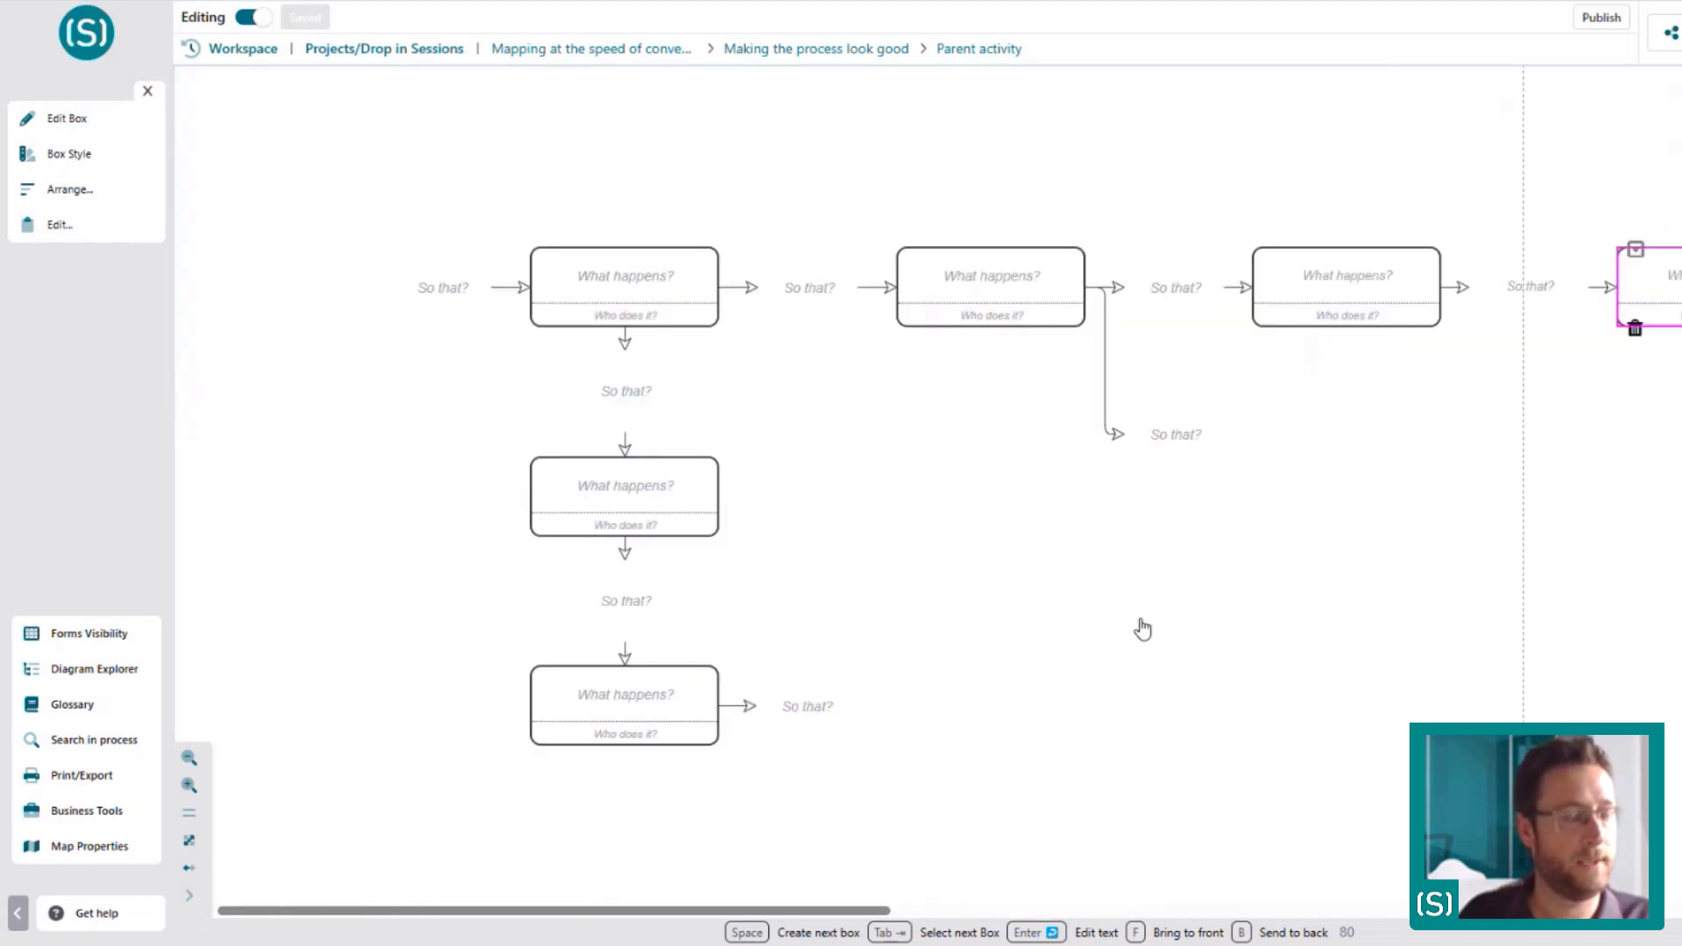
Select every box and connector in the detailed view and move the whole process to the upper-left area of the page
key(ctrl+a)
drag(379, 454, 446, 552)
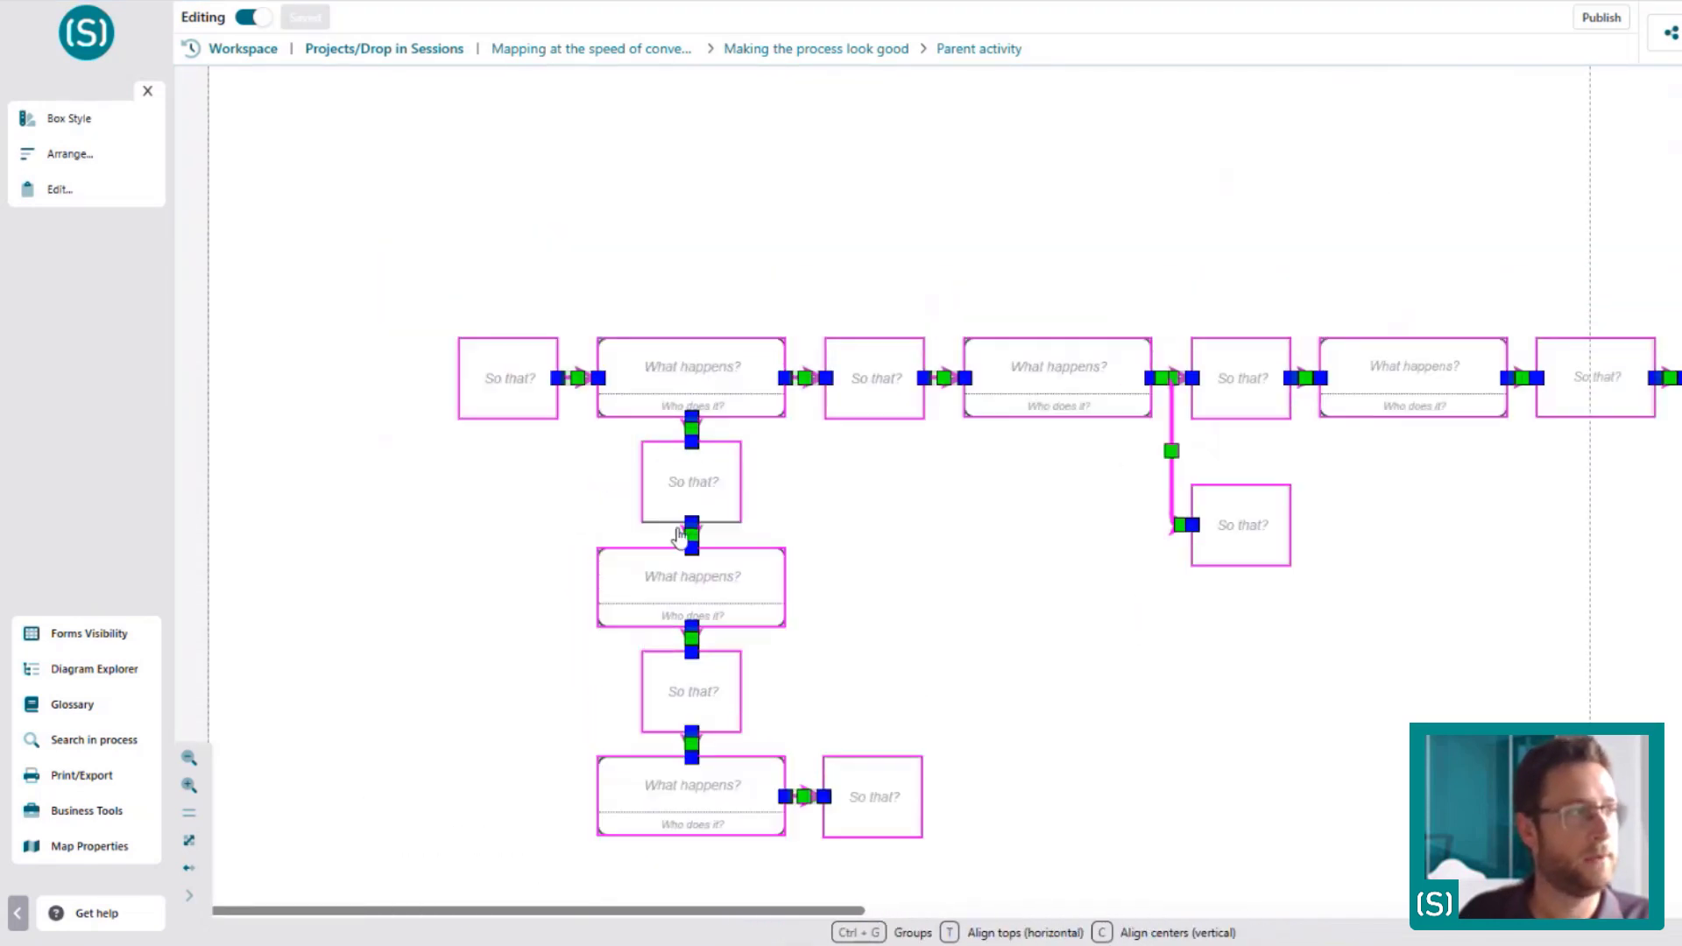
drag(740, 391, 510, 195)
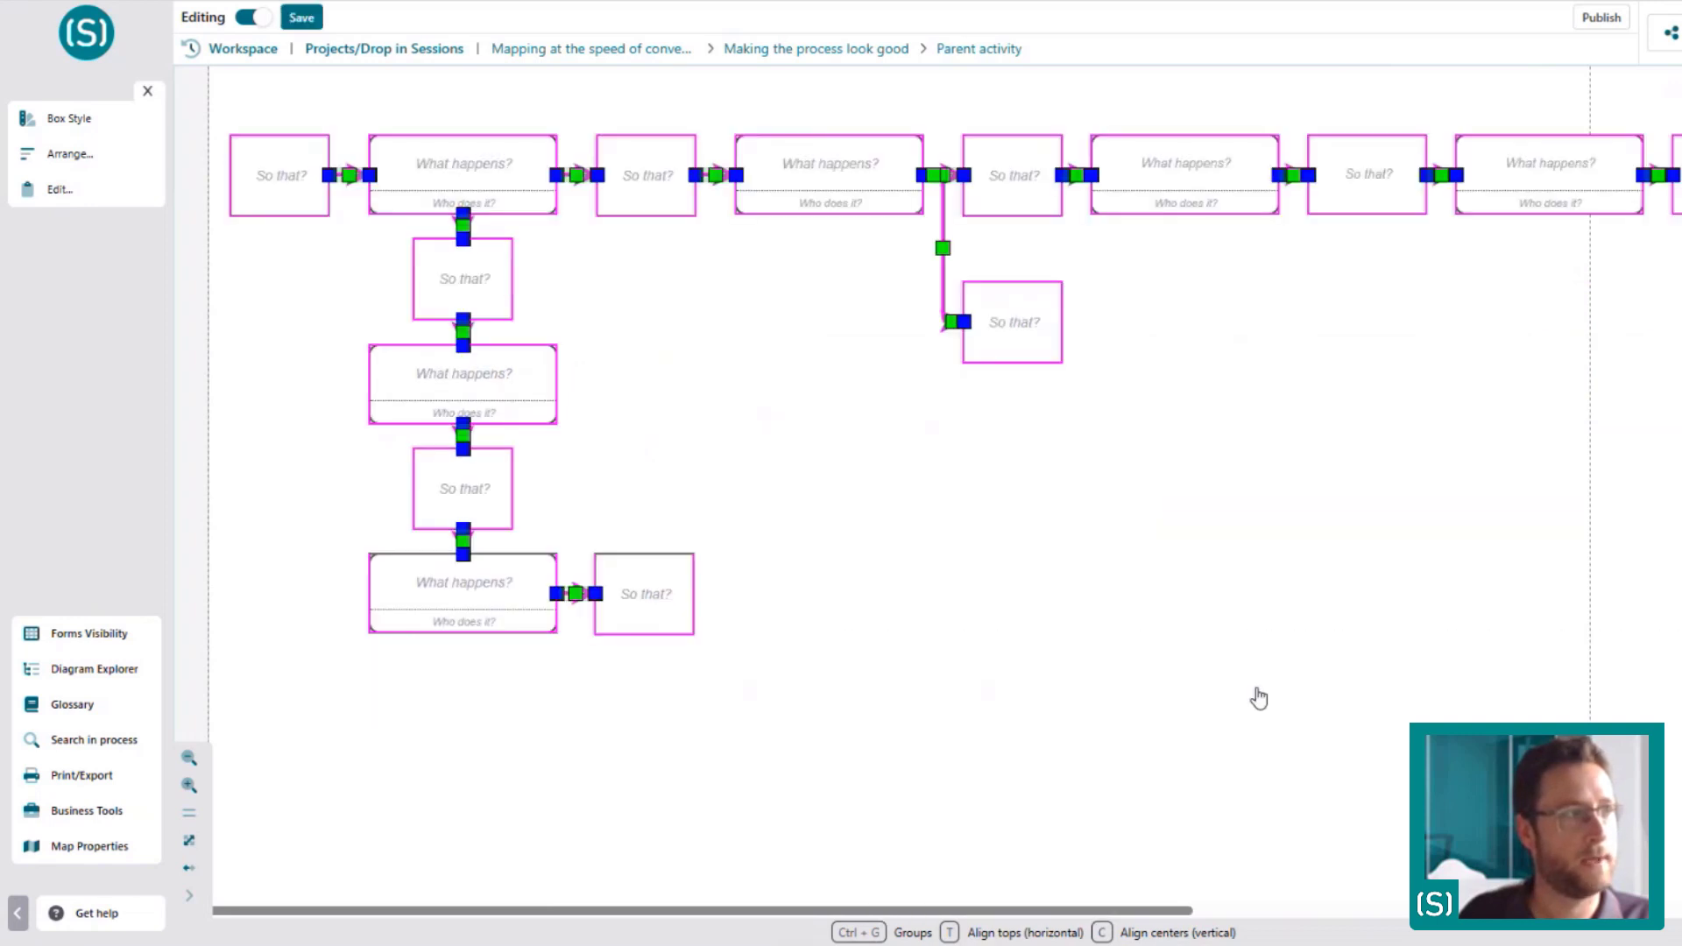
click(1419, 641)
Select all boxes after the third whatbox's outgoing whybox and move them below the upper row as a second row
drag(1489, 455, 1171, 654)
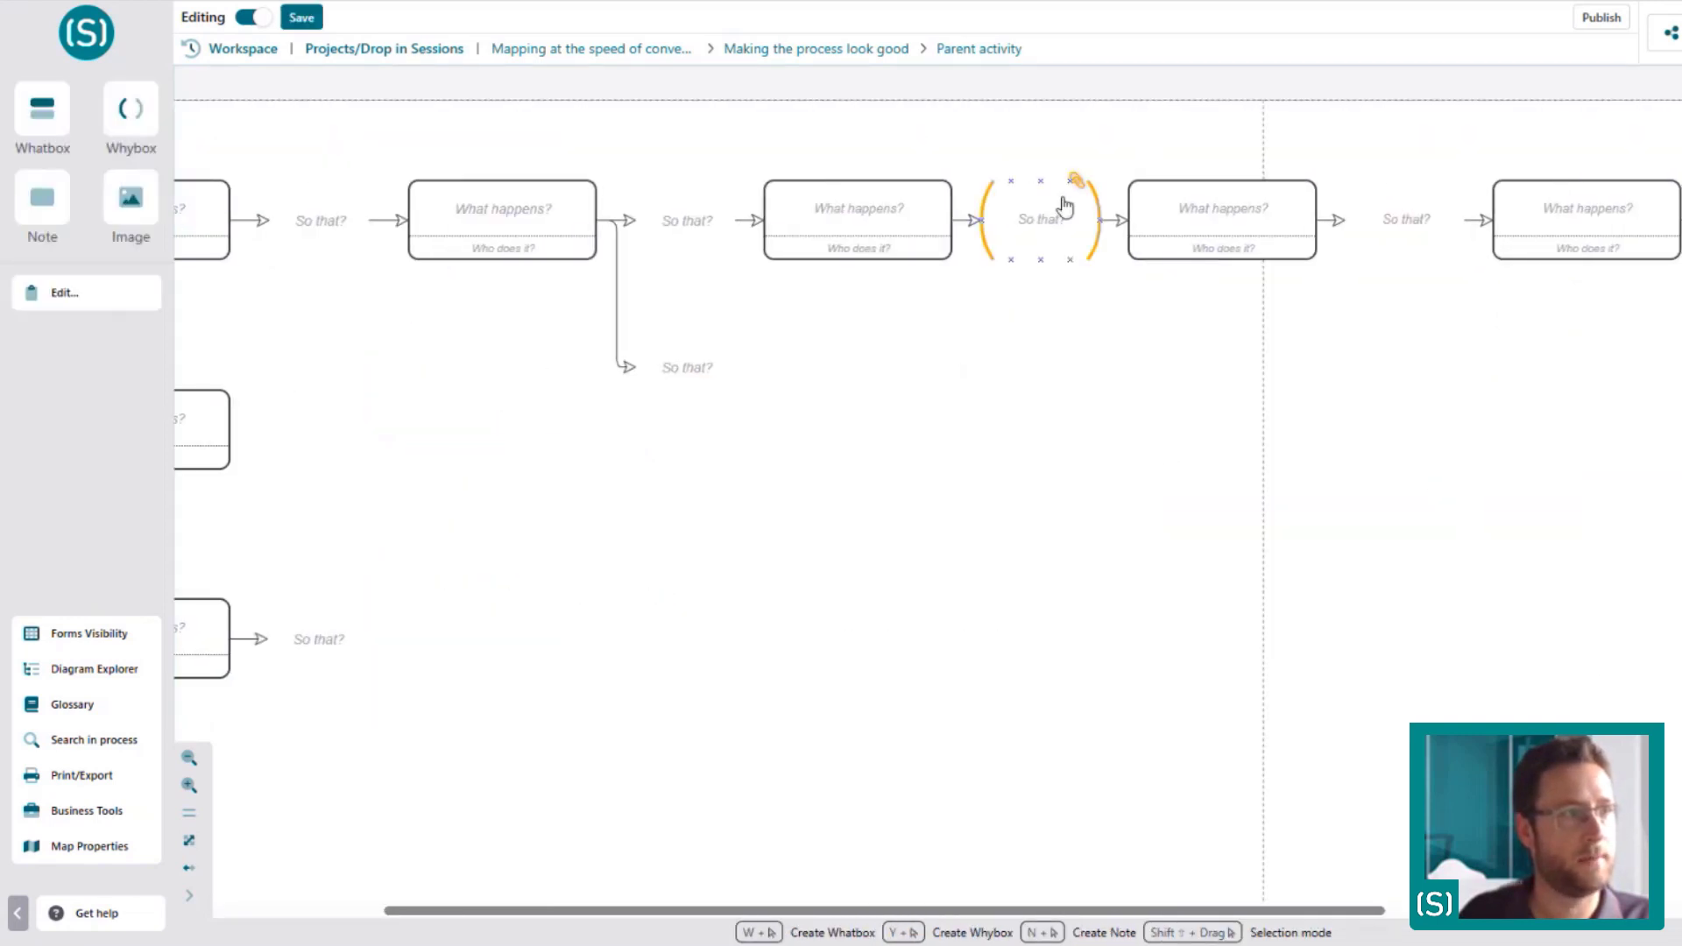
drag(1206, 131, 1665, 440)
drag(413, 572, 833, 548)
Reroute the connector between the rows from the whybox's bottom to the second-row first whatbox's top, and lower its horizontal segment below the branch whybox
click(1134, 377)
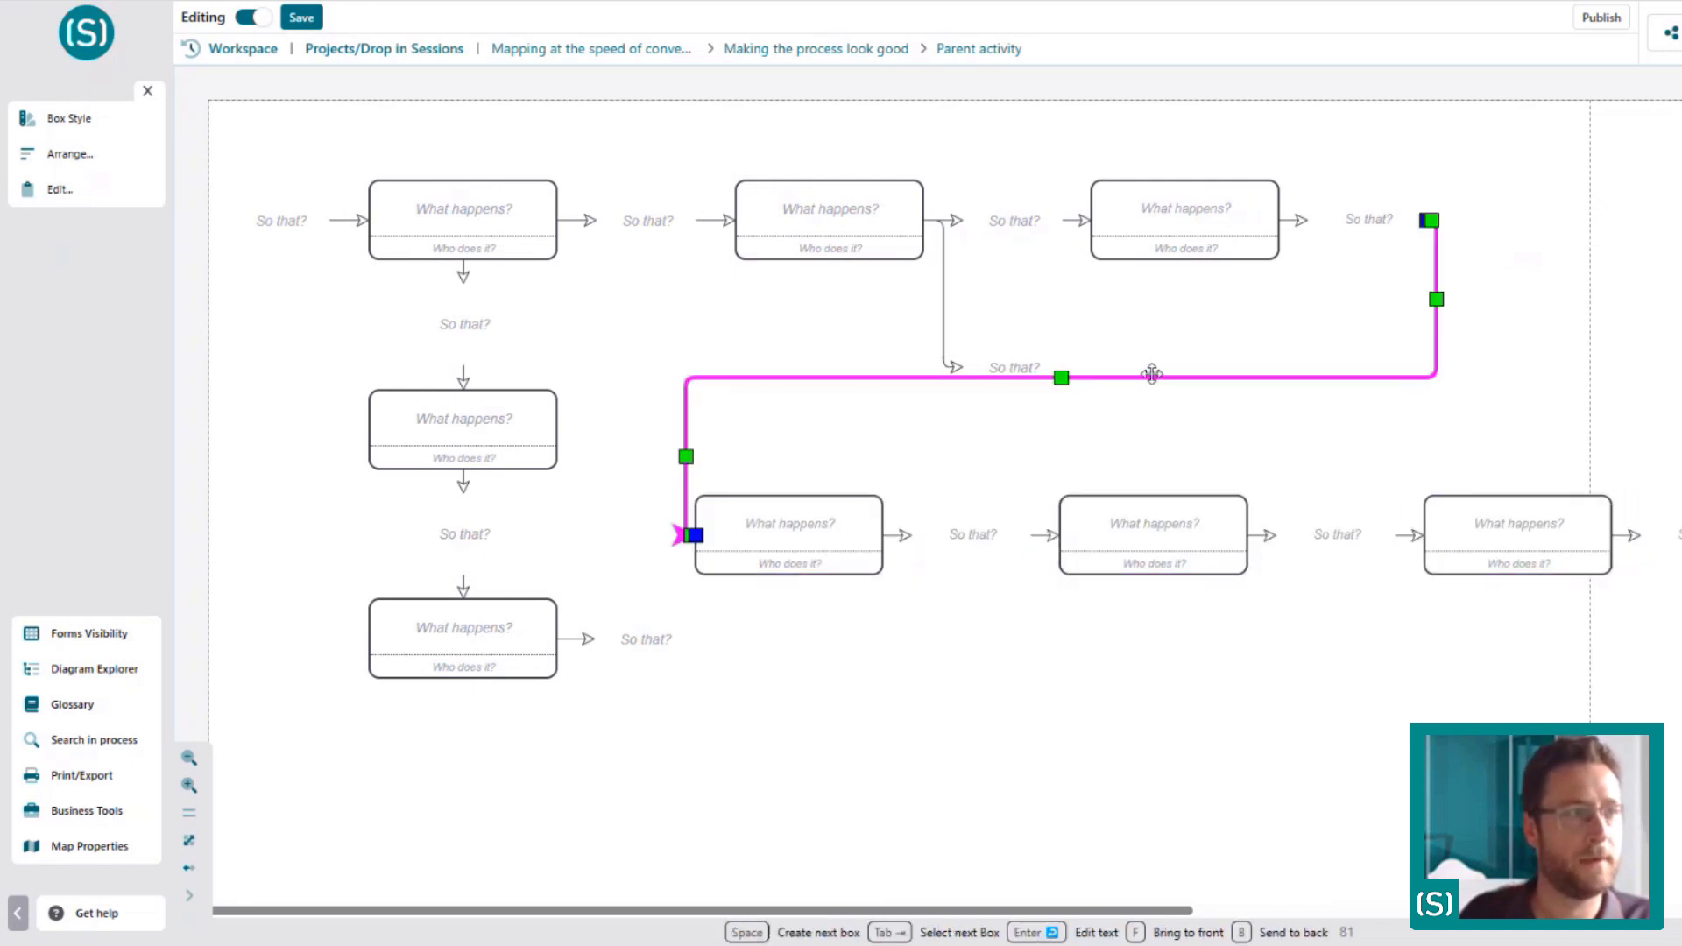
drag(696, 537, 771, 496)
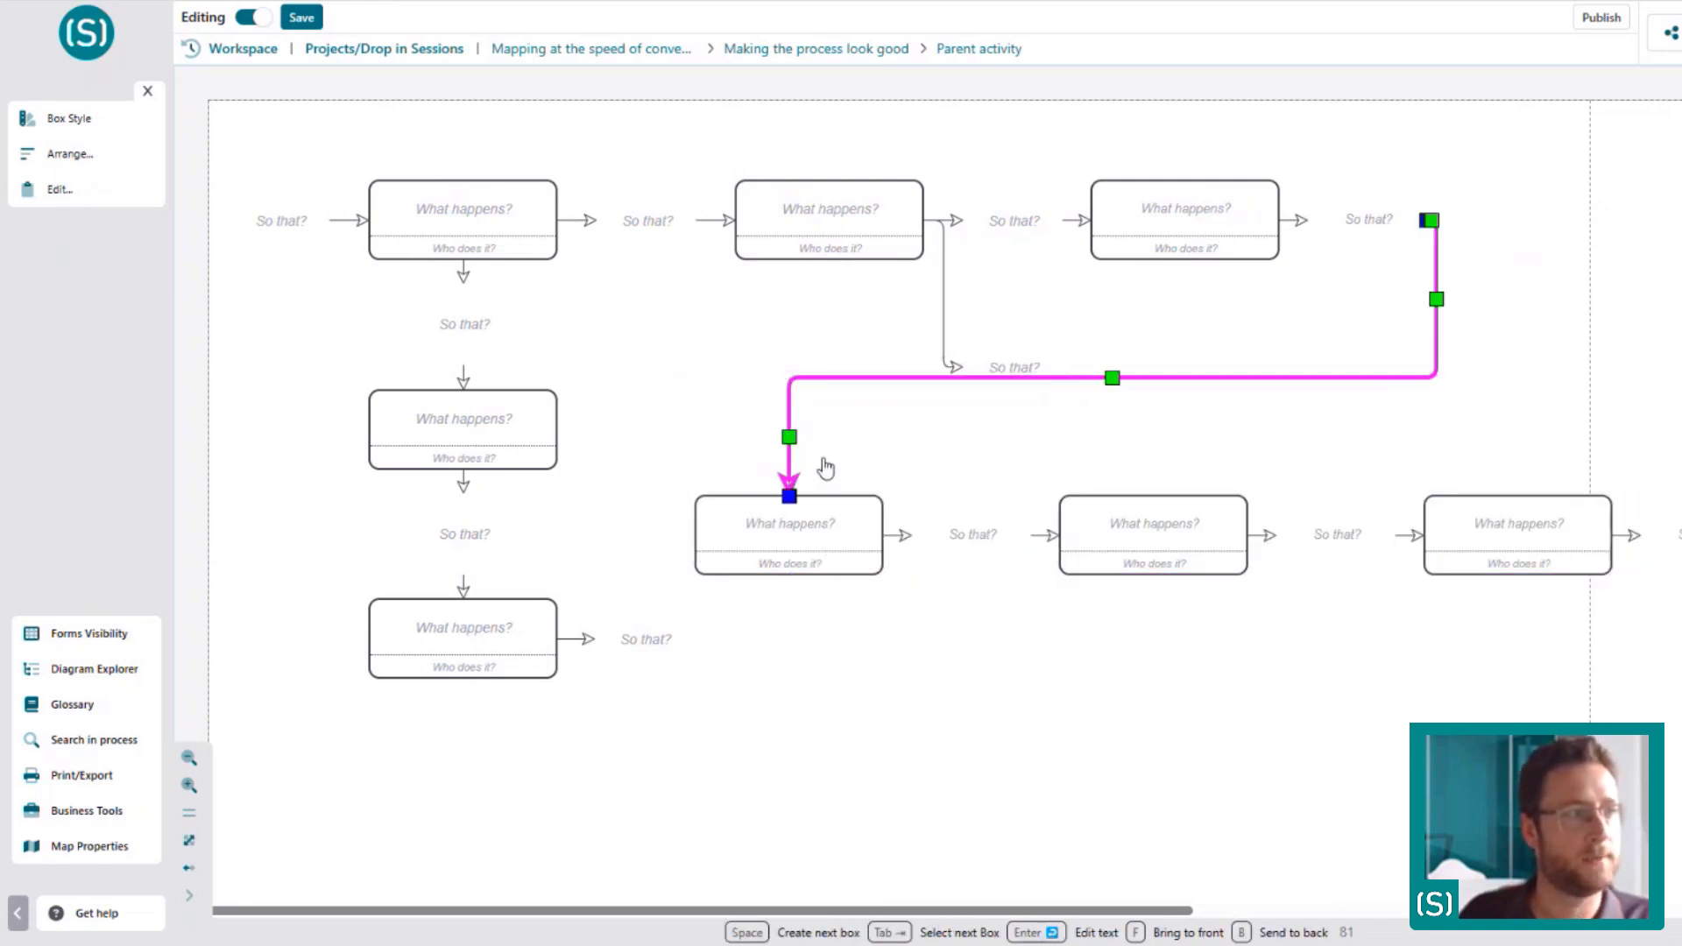
drag(1114, 378, 1113, 431)
click(1173, 419)
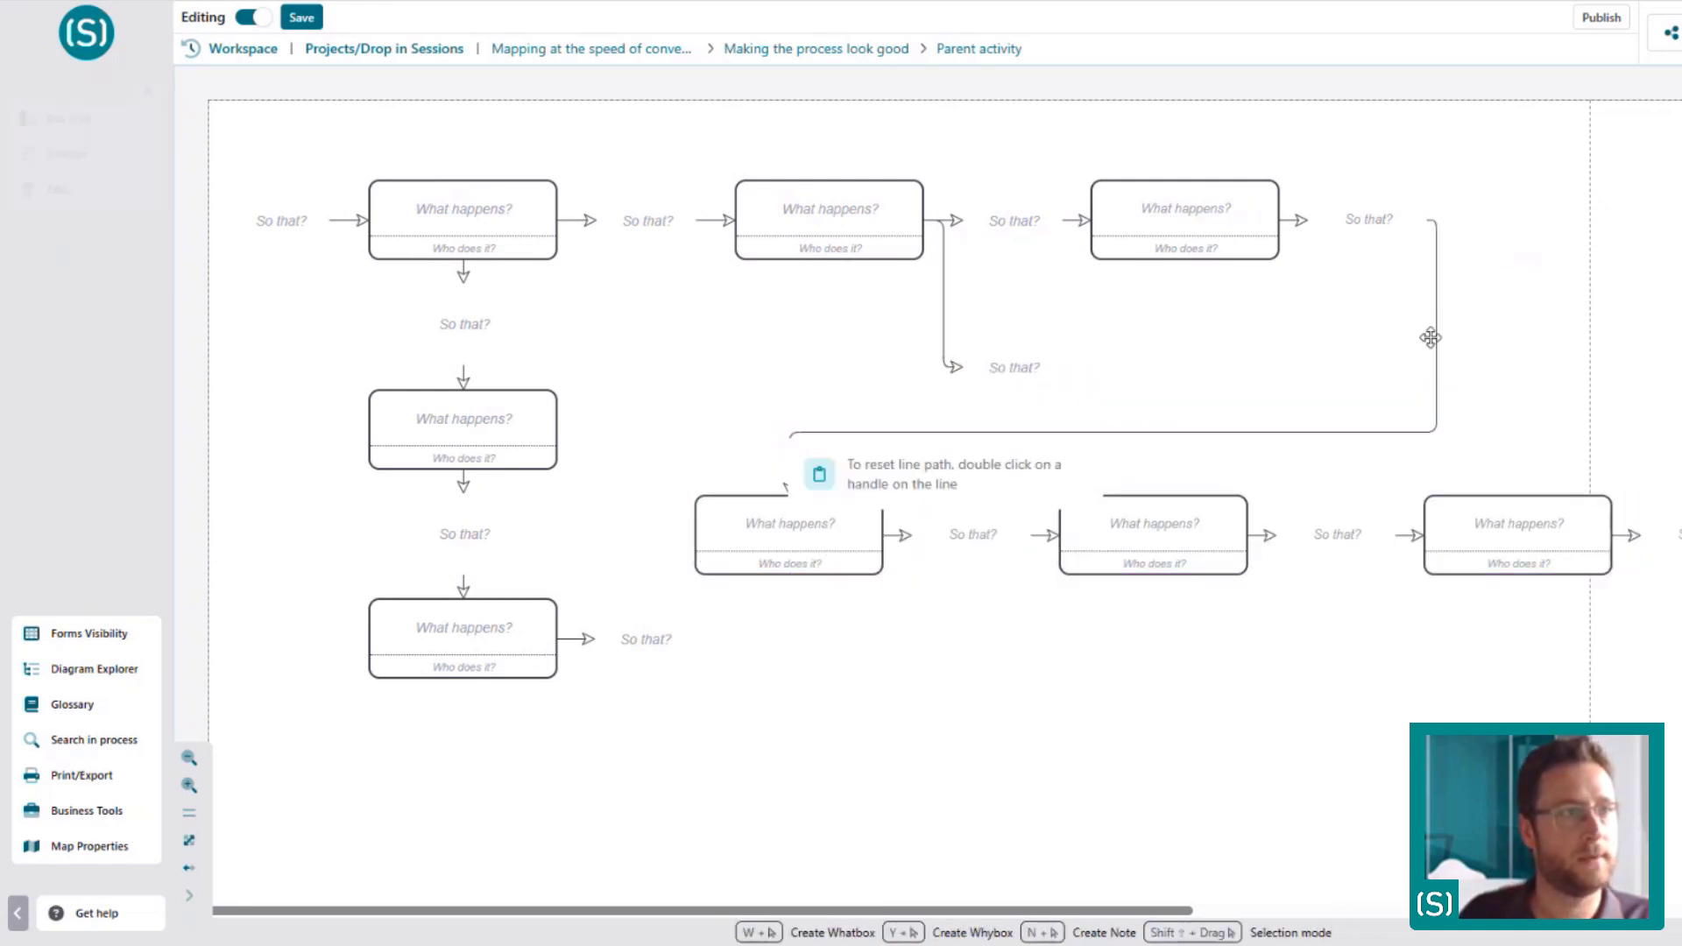
click(1430, 221)
drag(1430, 221, 1369, 255)
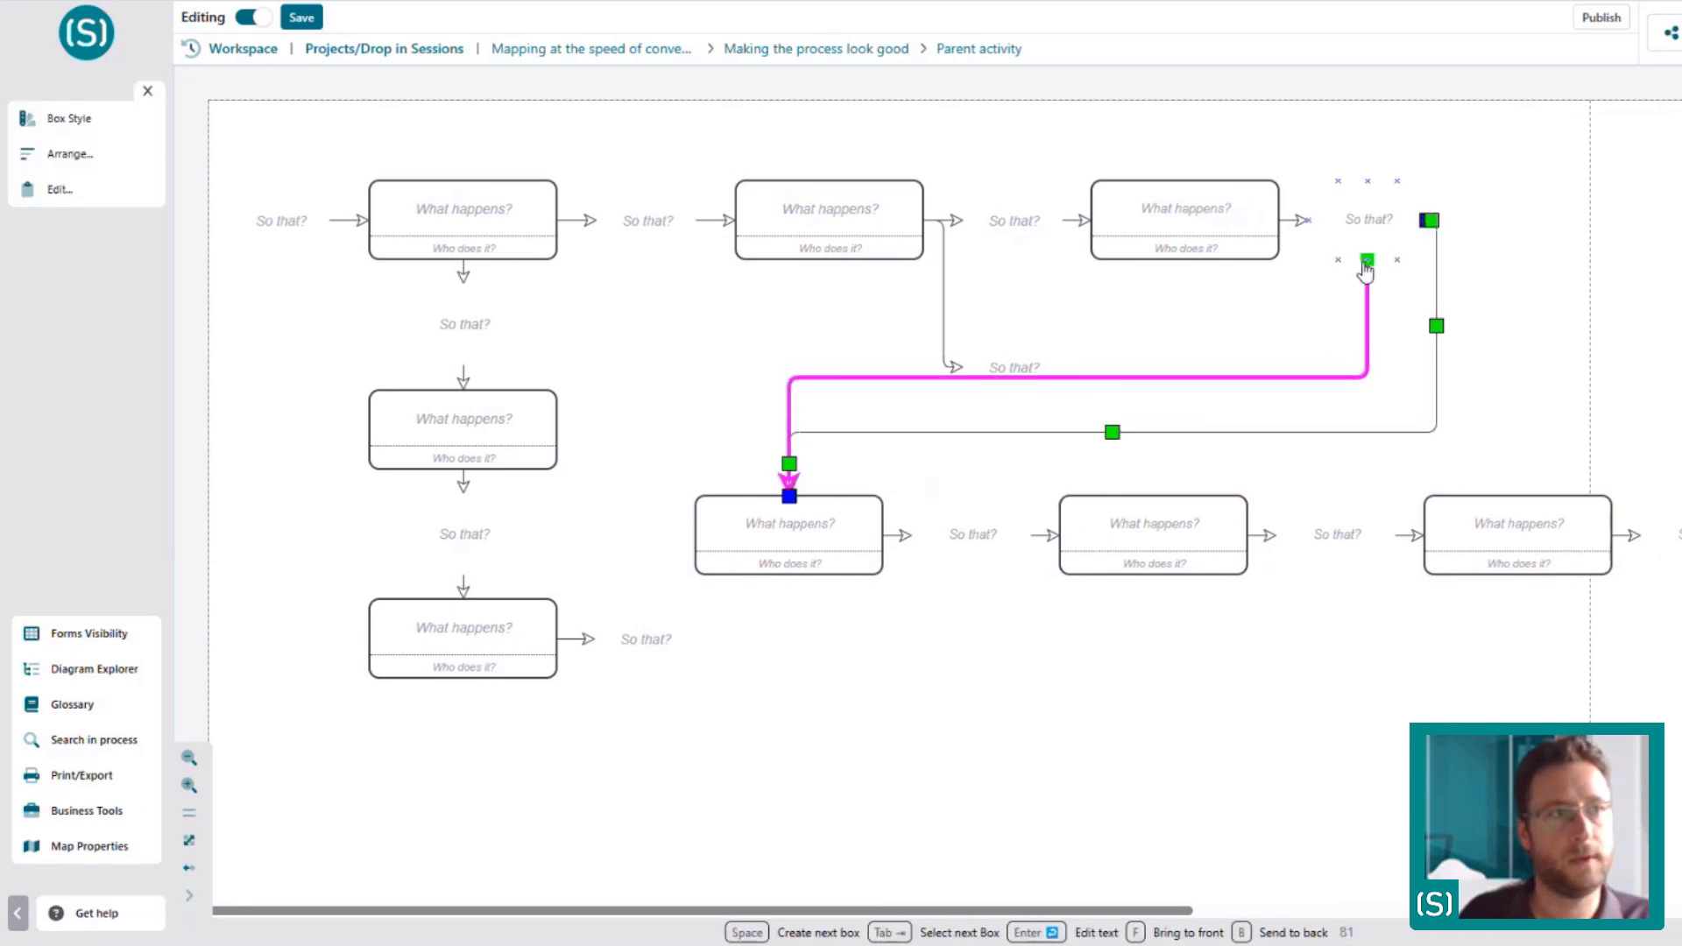
click(1059, 301)
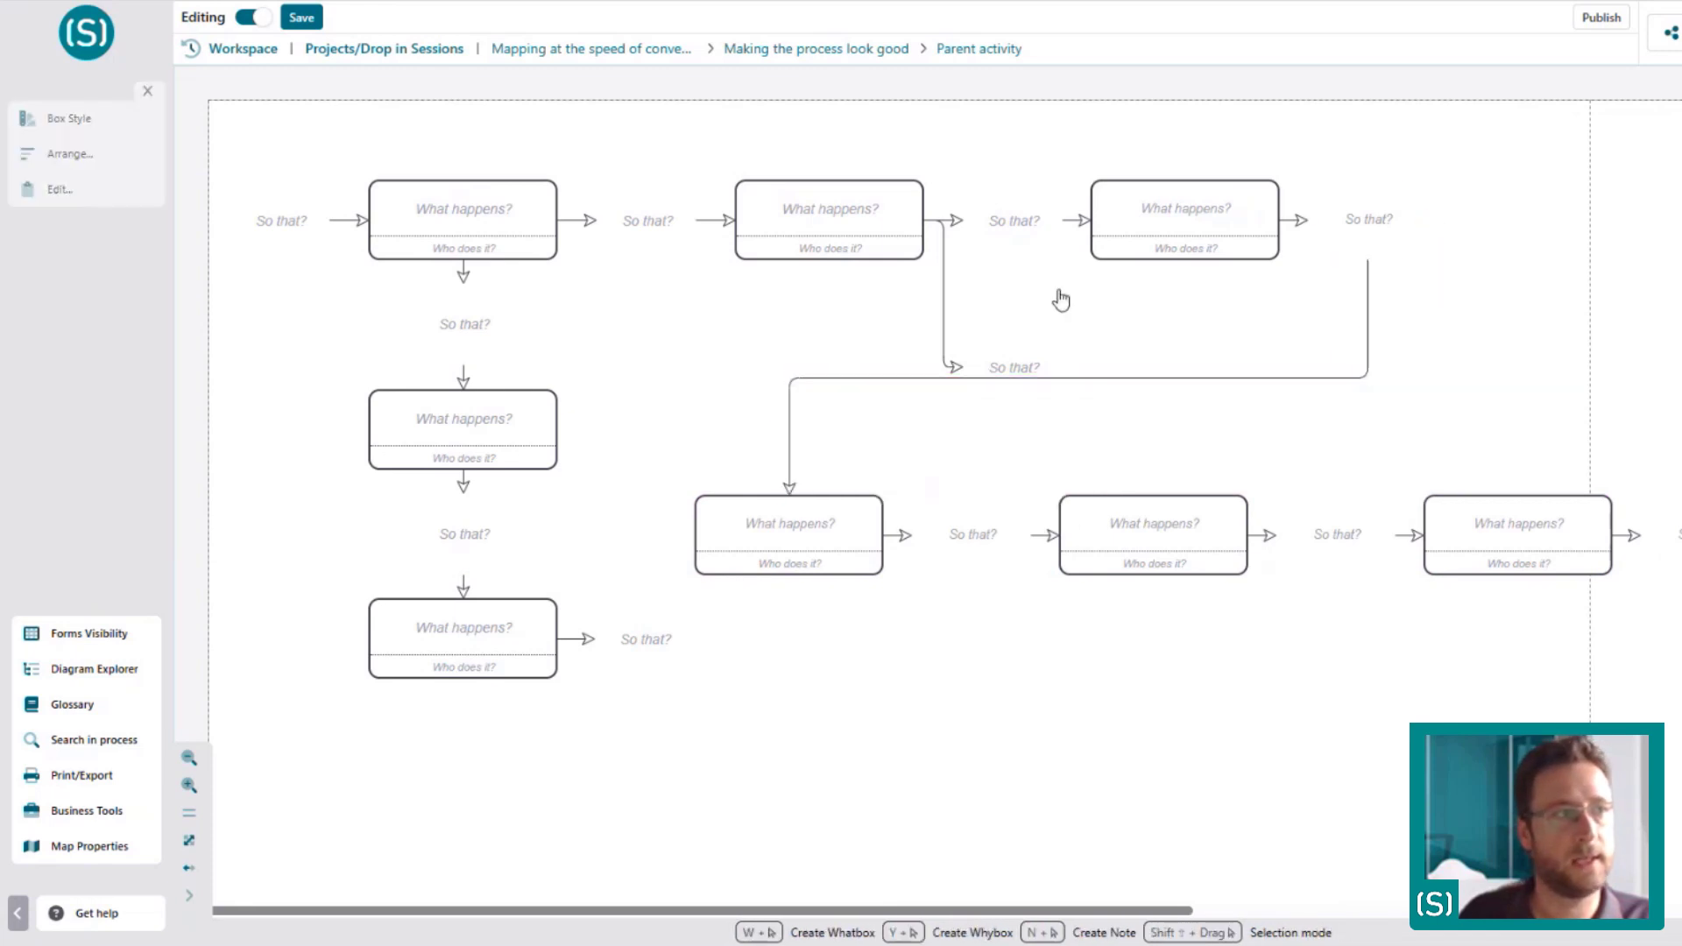
click(1168, 377)
drag(1080, 383, 1080, 419)
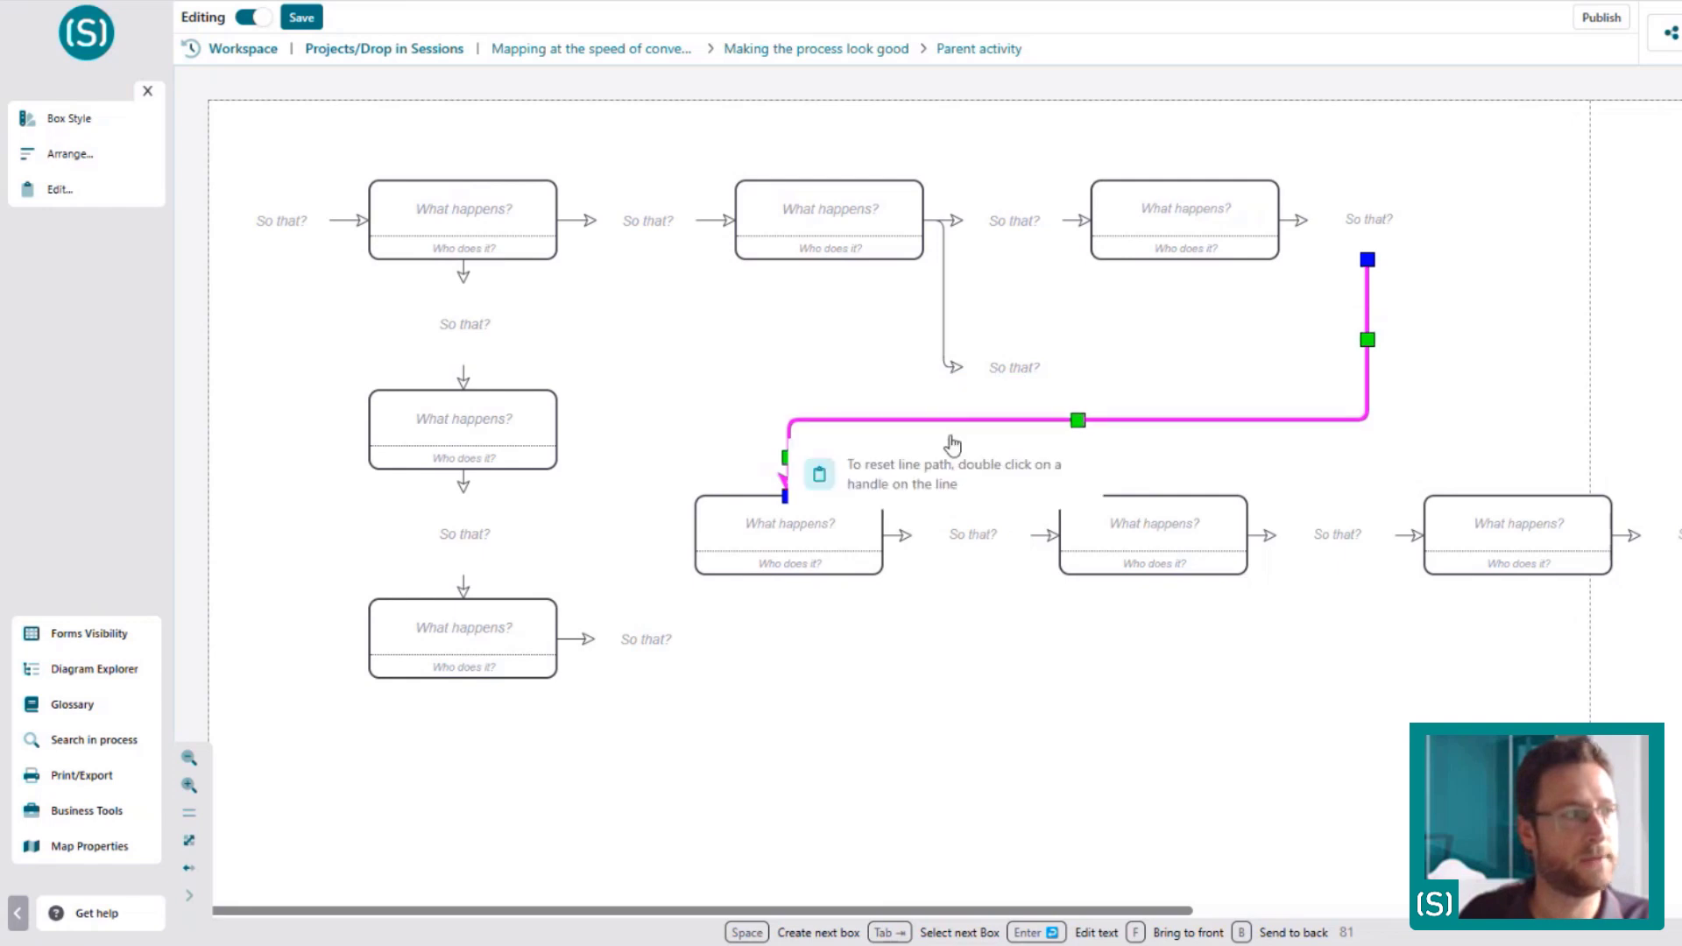
Delete the downward branch under the first whatbox, including its leftover whybox
drag(462, 751, 483, 342)
key(Delete)
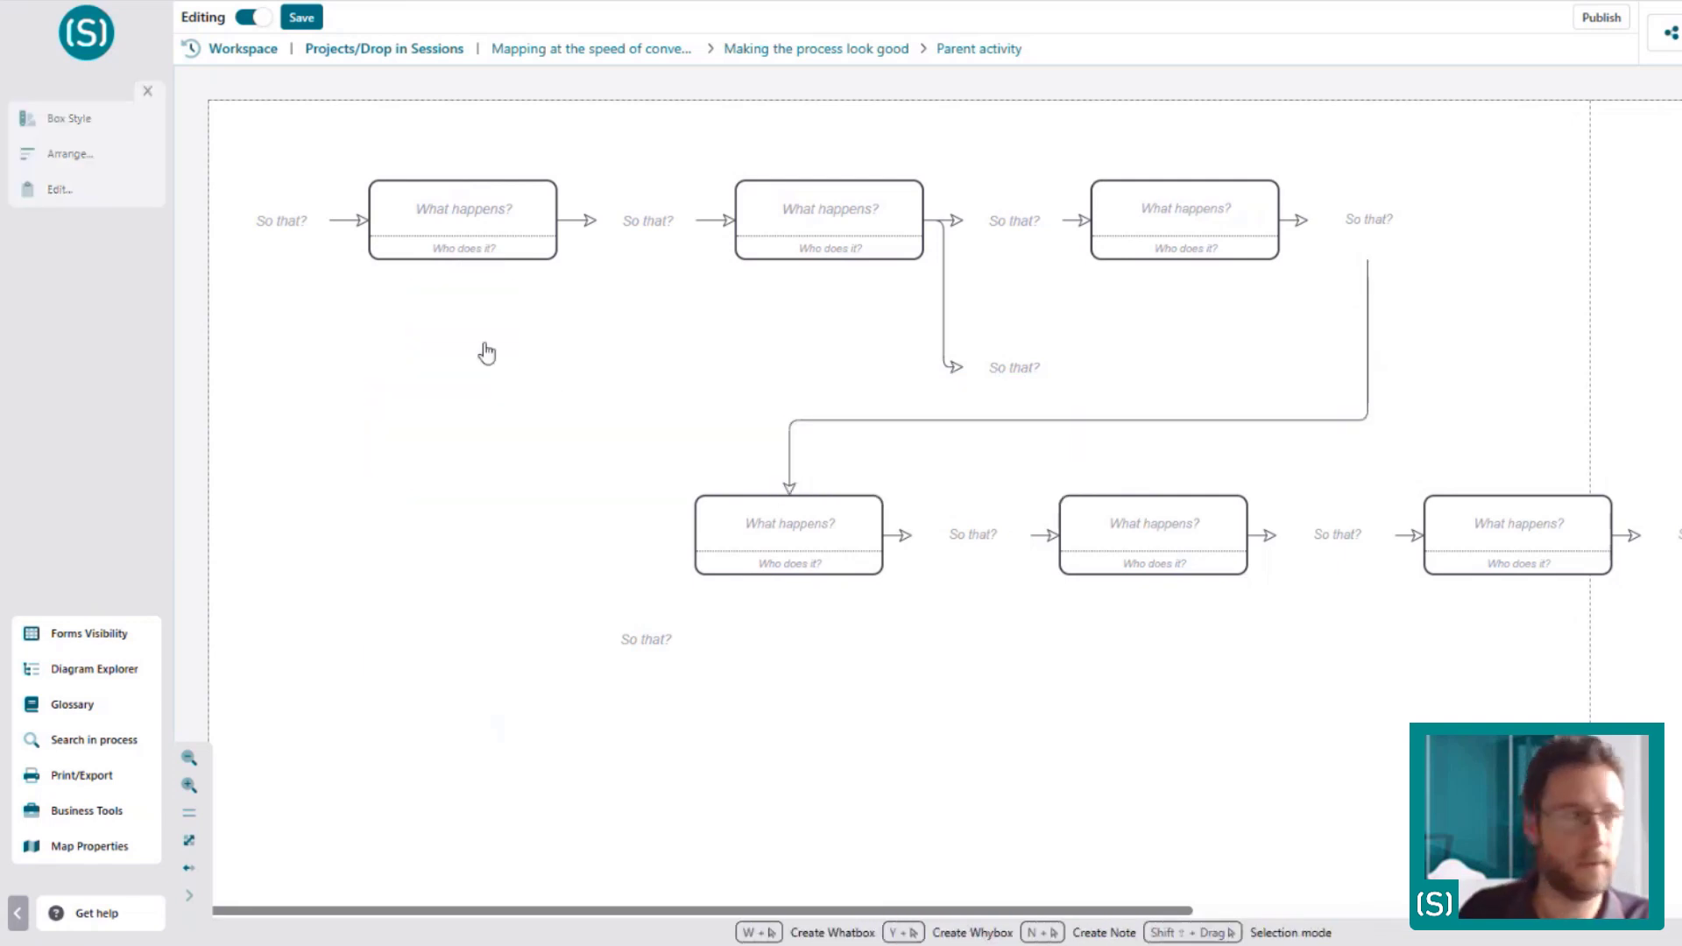
click(641, 637)
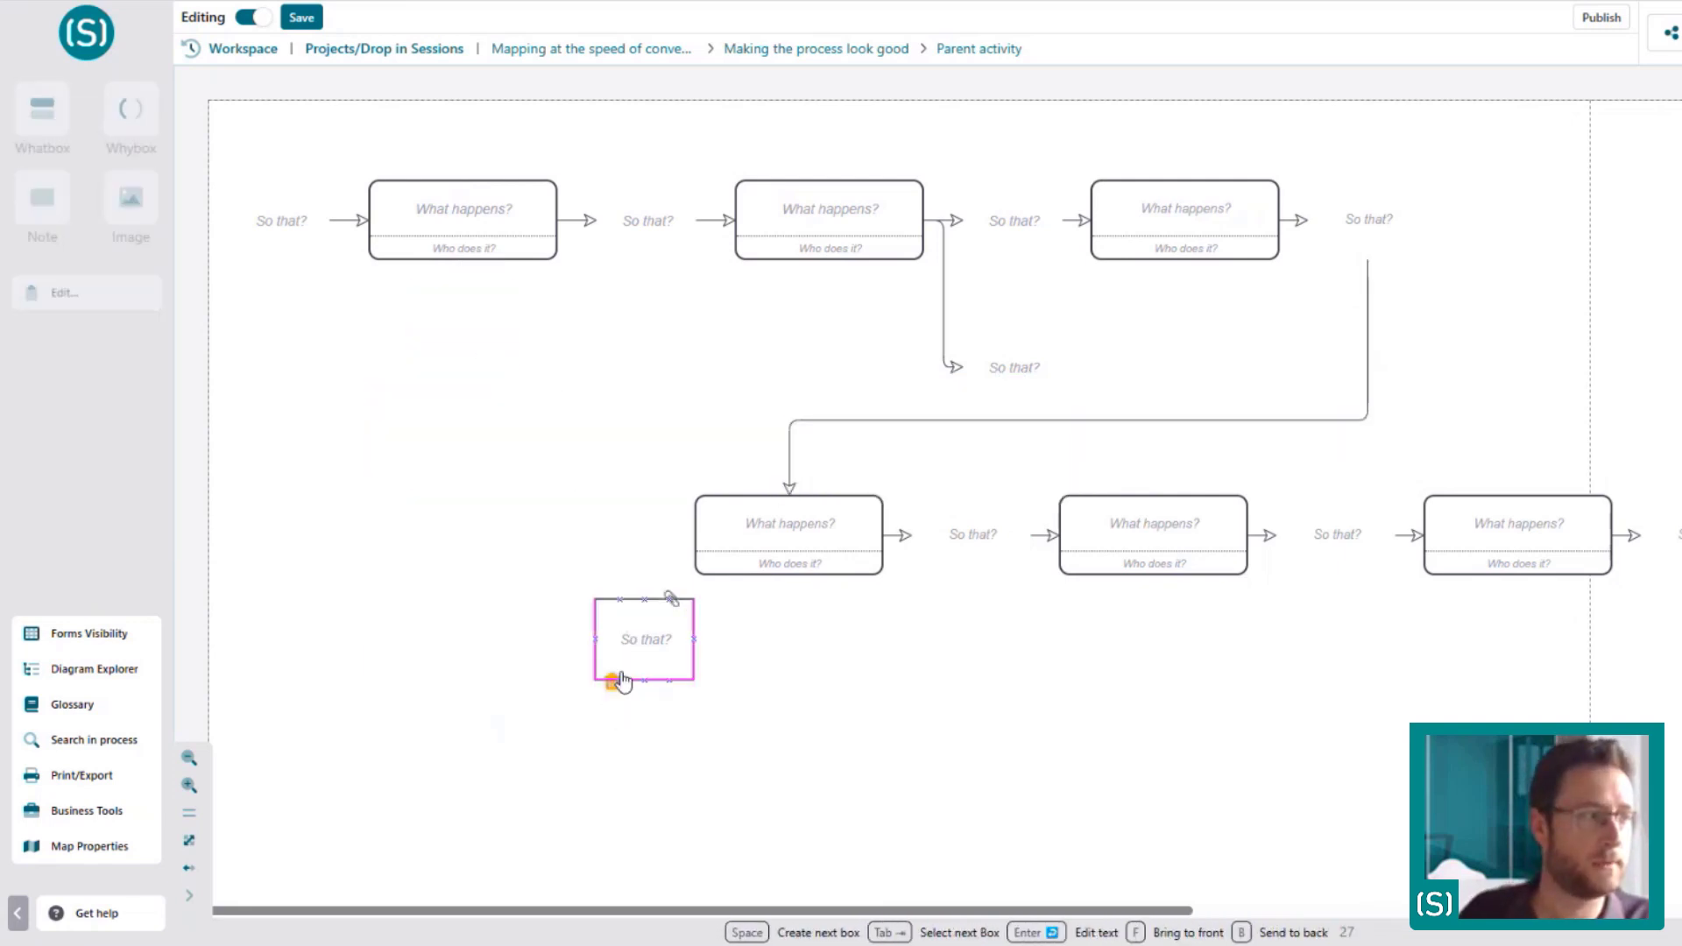
click(613, 681)
click(611, 735)
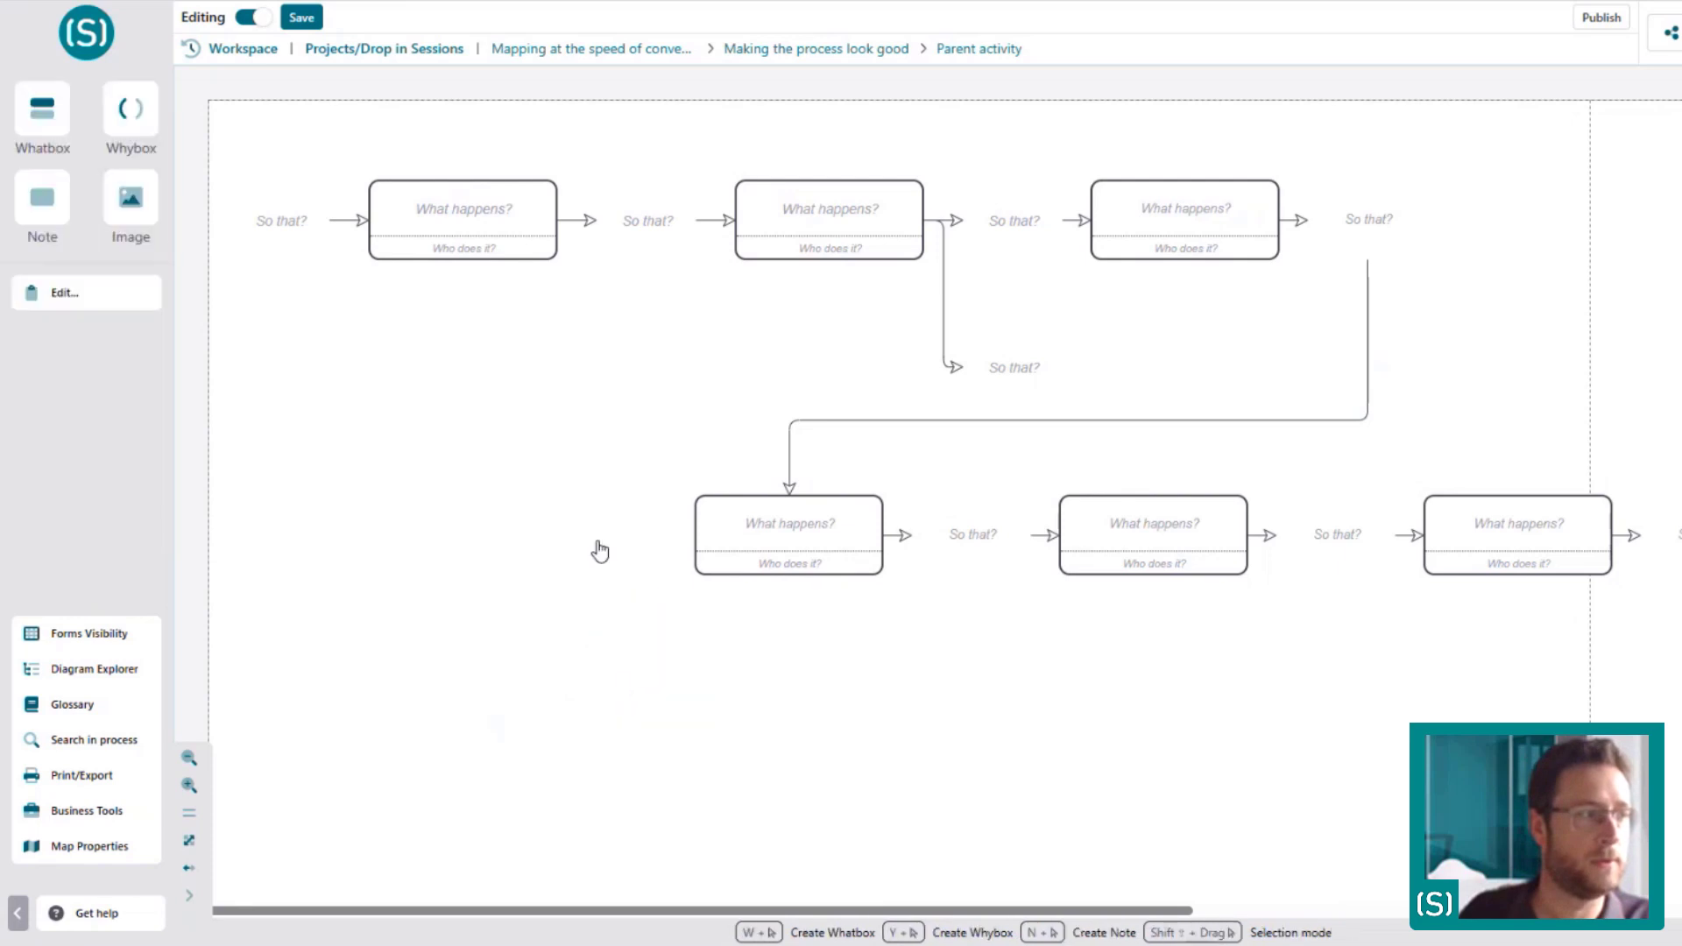
Move the second row to the page's left edge and lower the horizontal segment of the connector joining the two rows
drag(576, 483, 911, 629)
drag(518, 639, 1649, 628)
drag(764, 521, 298, 573)
click(803, 453)
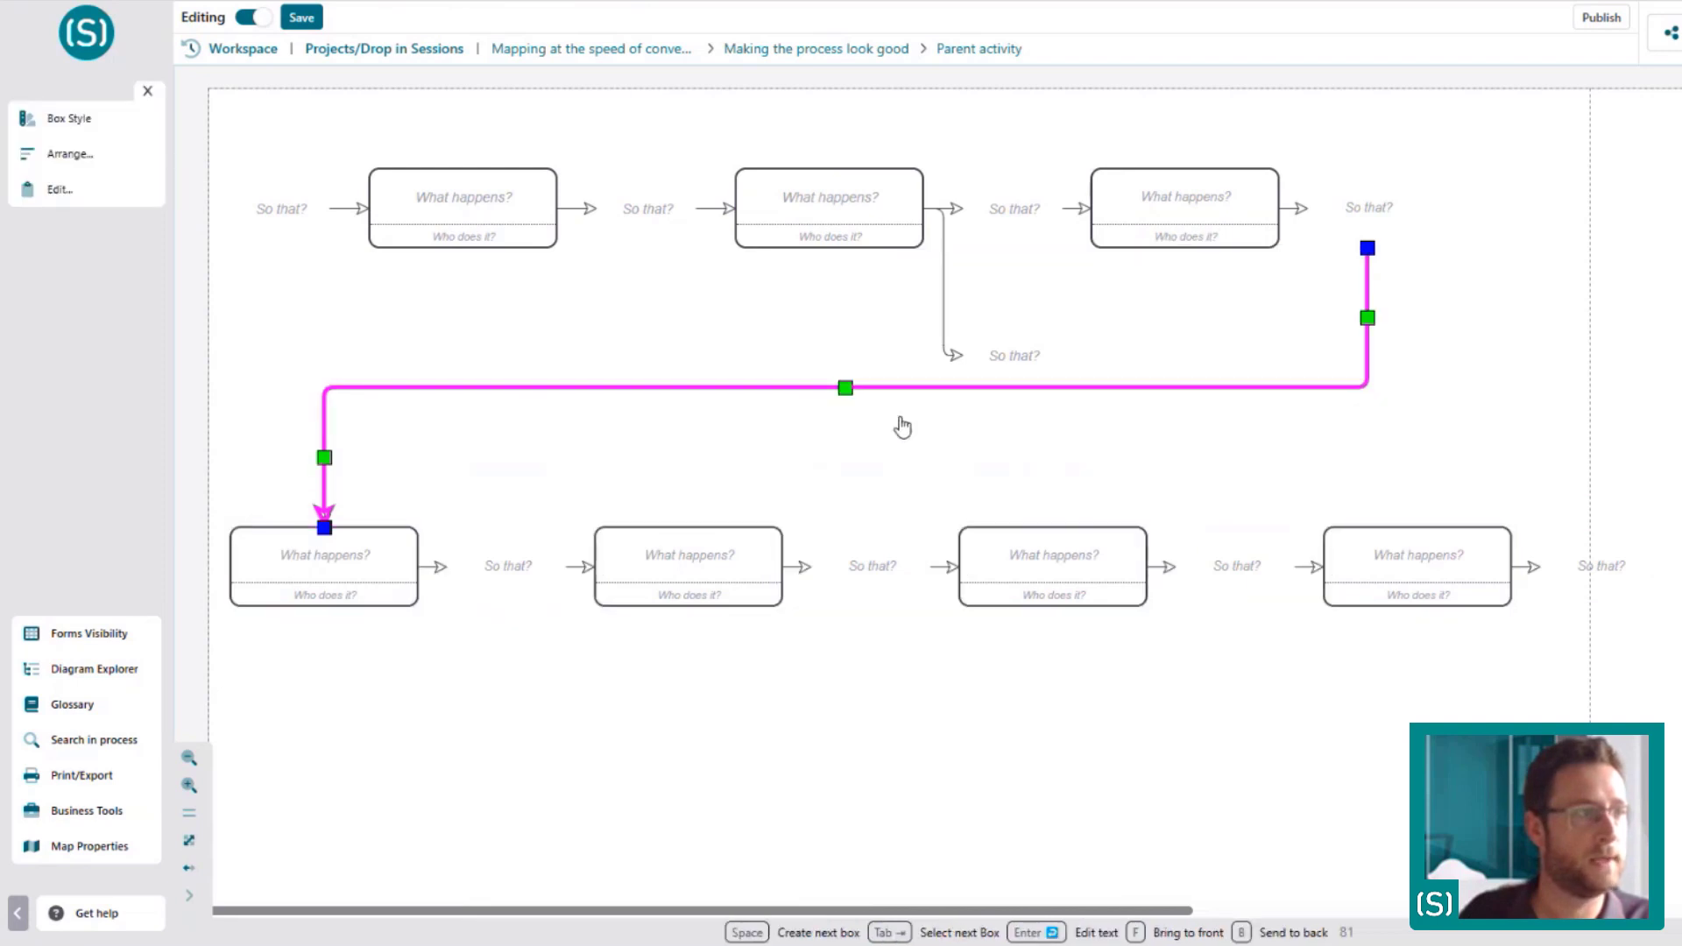
drag(845, 388, 845, 449)
click(1047, 745)
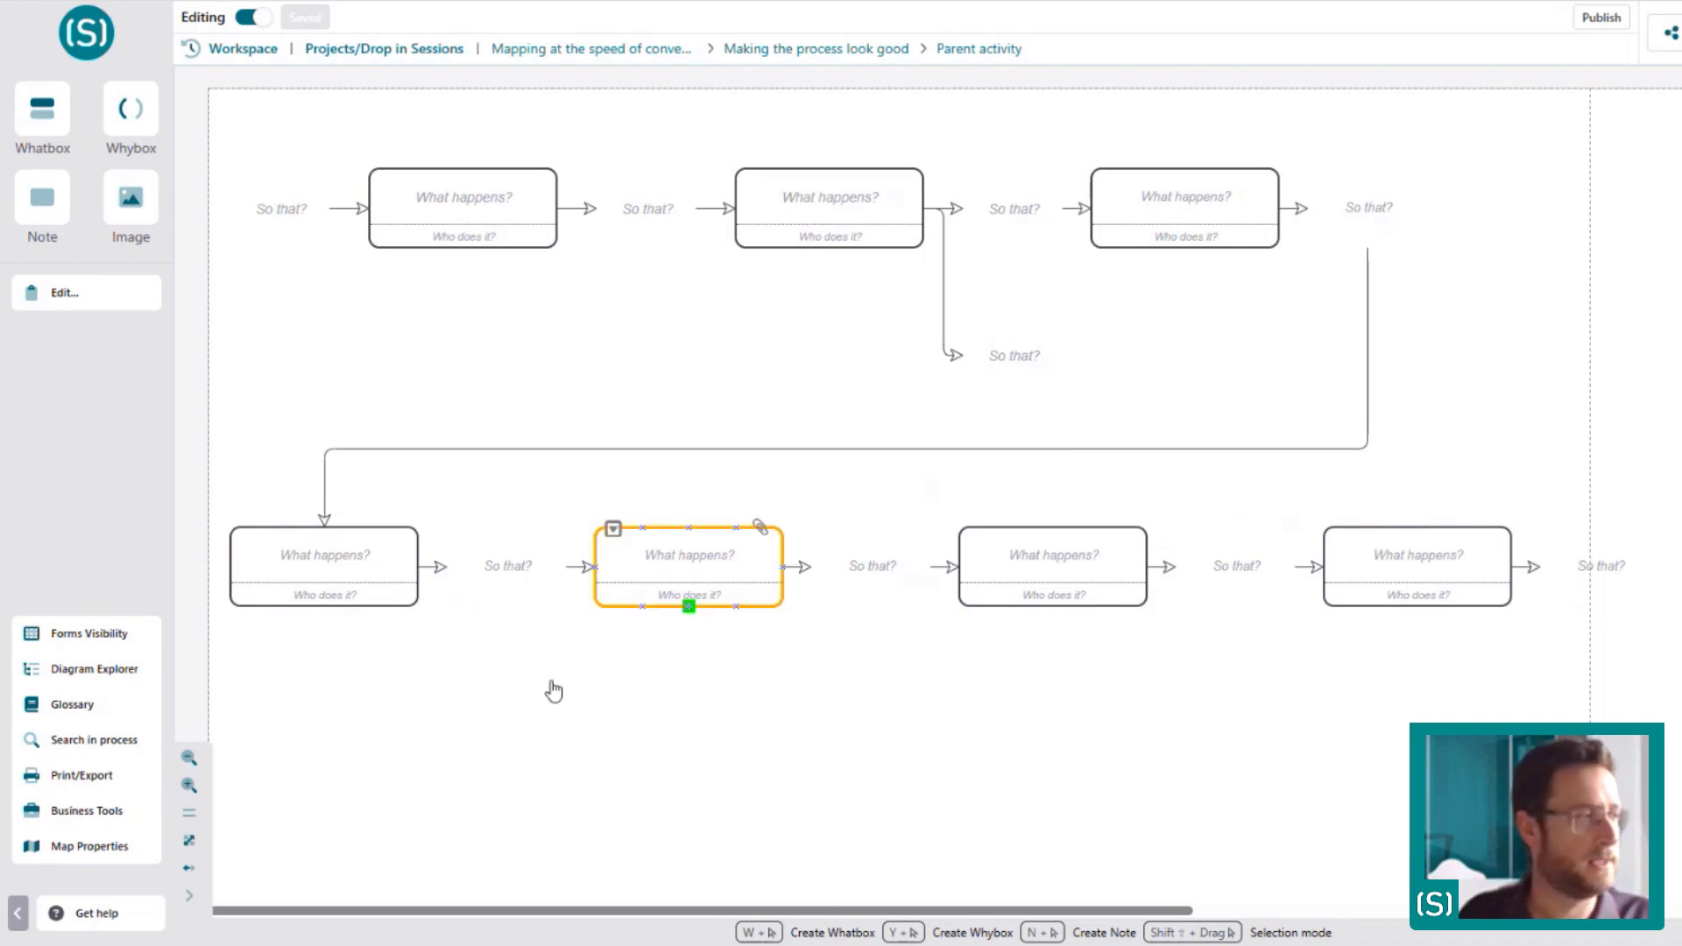
Show the box numbers on the map
click(84, 847)
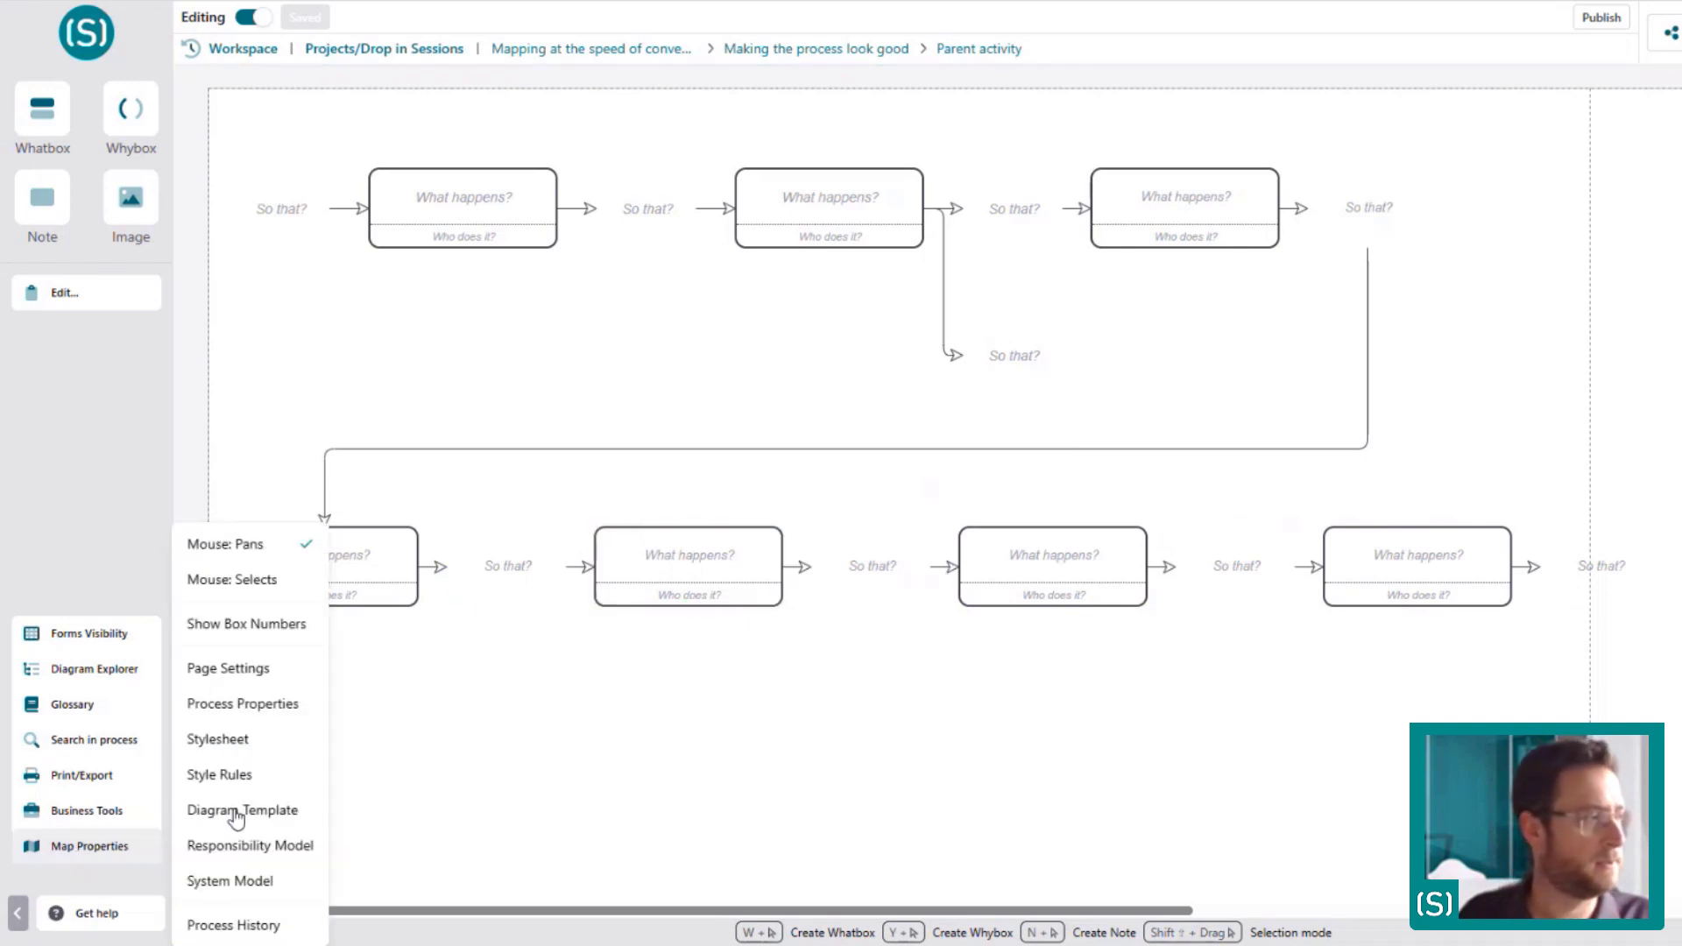
click(255, 624)
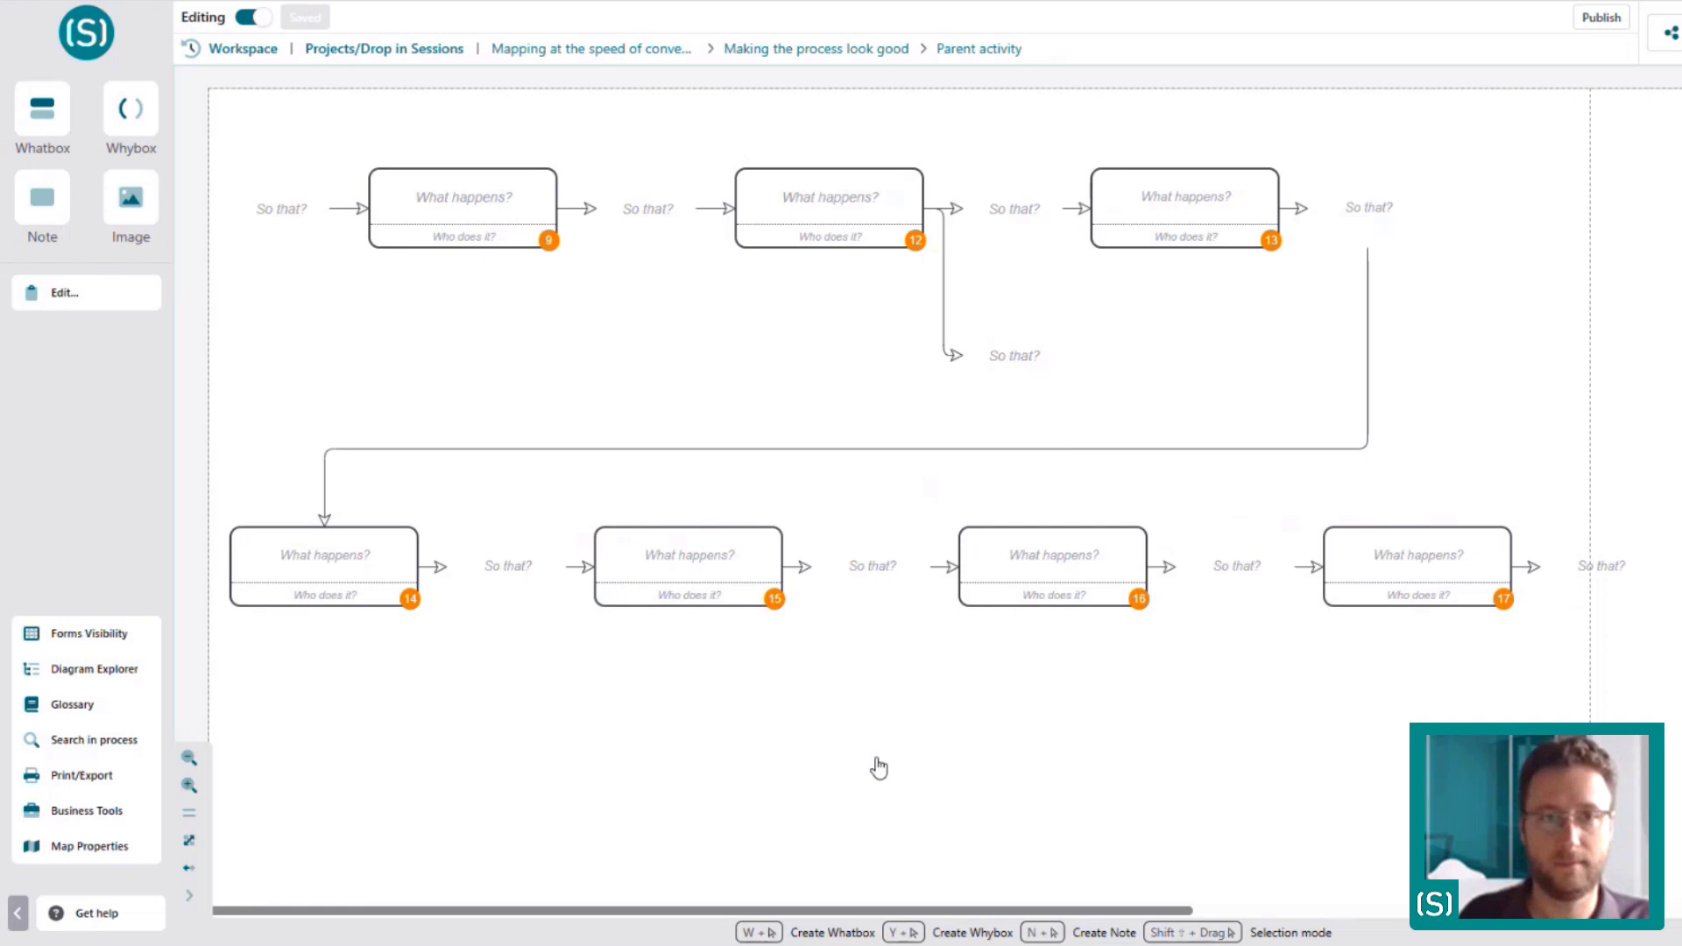
Delete the connector leading into whatbox 16 and shift that whatbox and the boxes after it to the right, opening a gap
click(940, 568)
click(1145, 717)
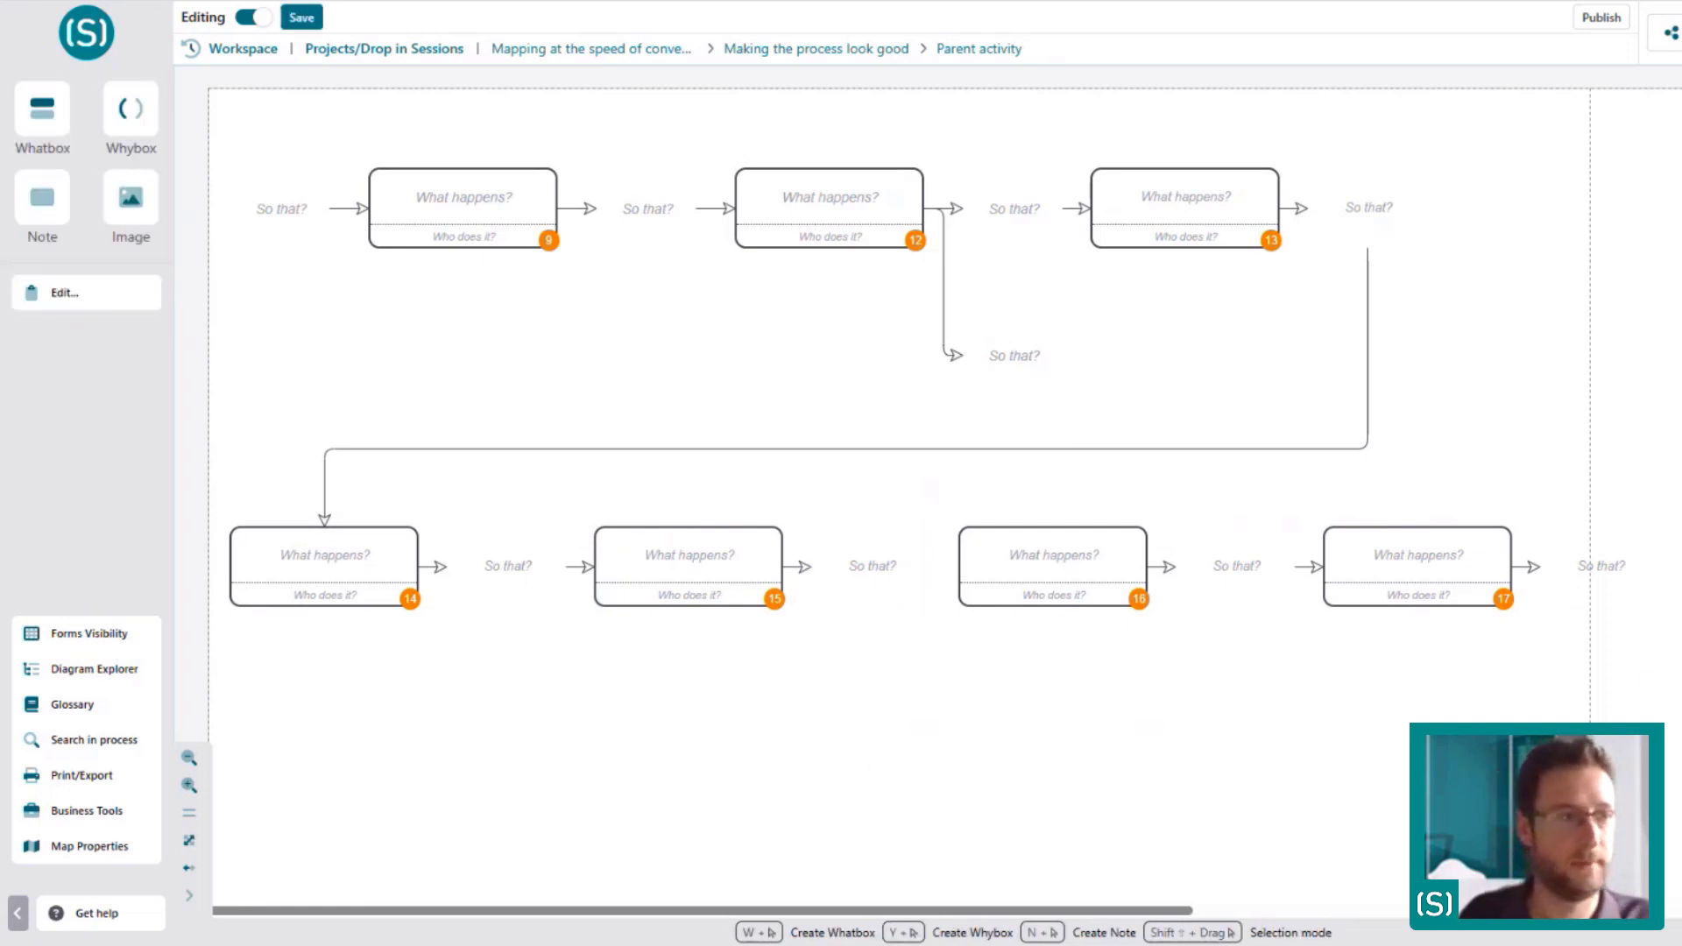
drag(1665, 655, 1406, 560)
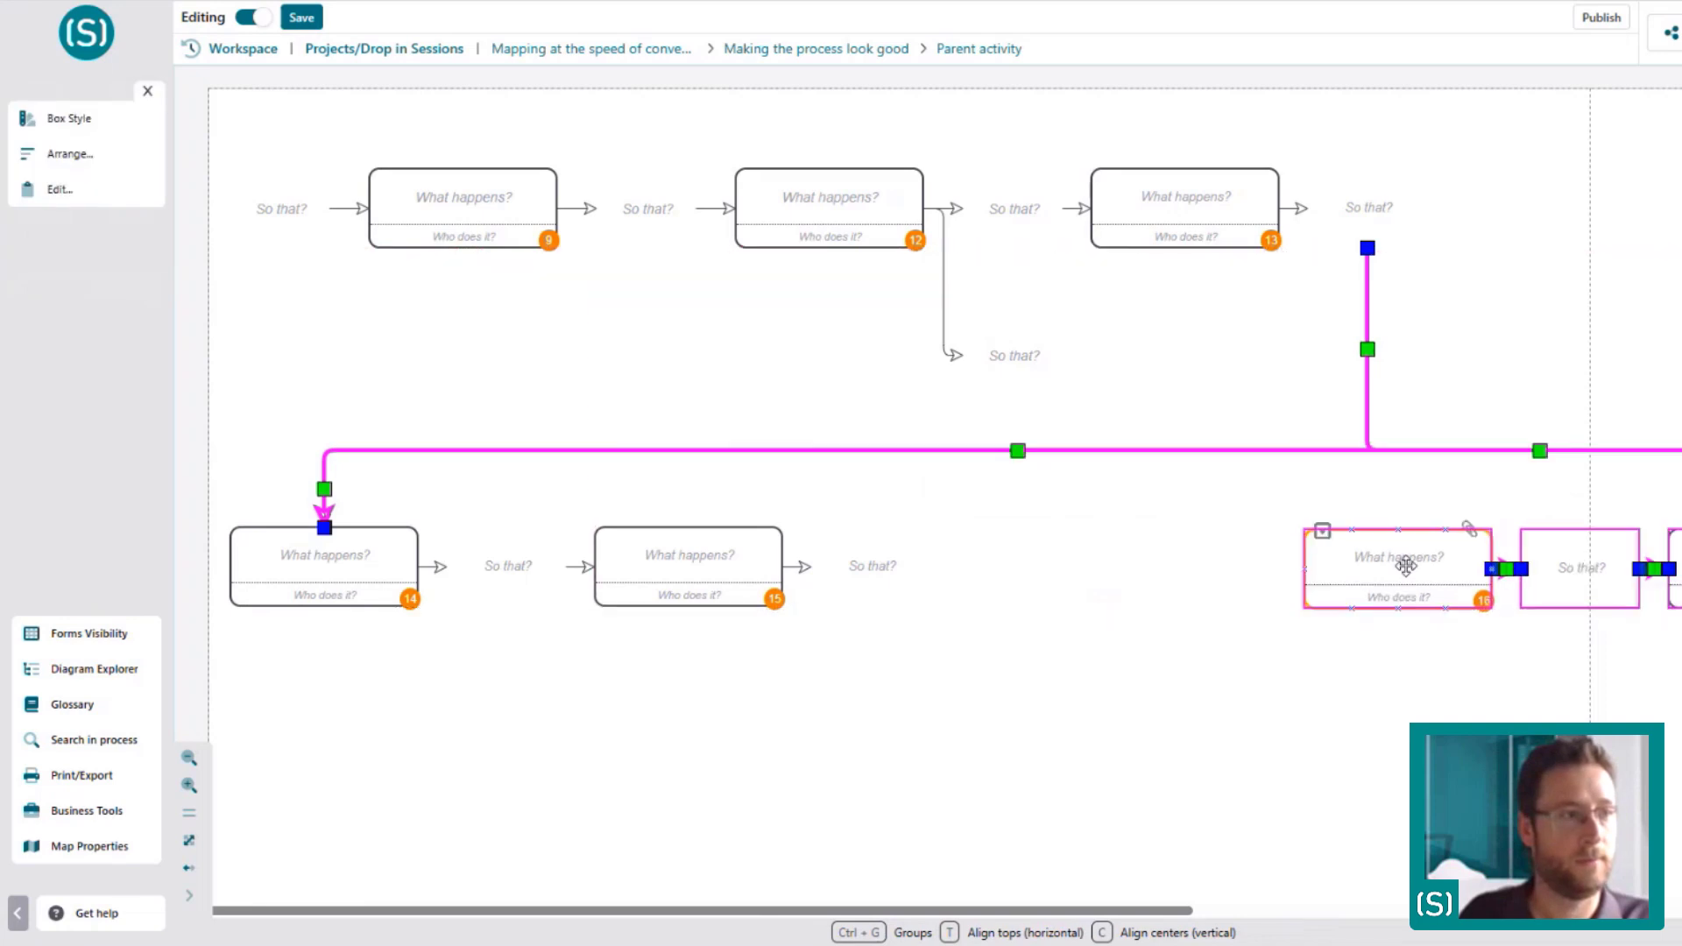
Raise the horizontal segment of the connector joining the rows and add a whatbox with a whybox after whatbox 15's outgoing whybox
click(1342, 452)
drag(1342, 453, 1343, 389)
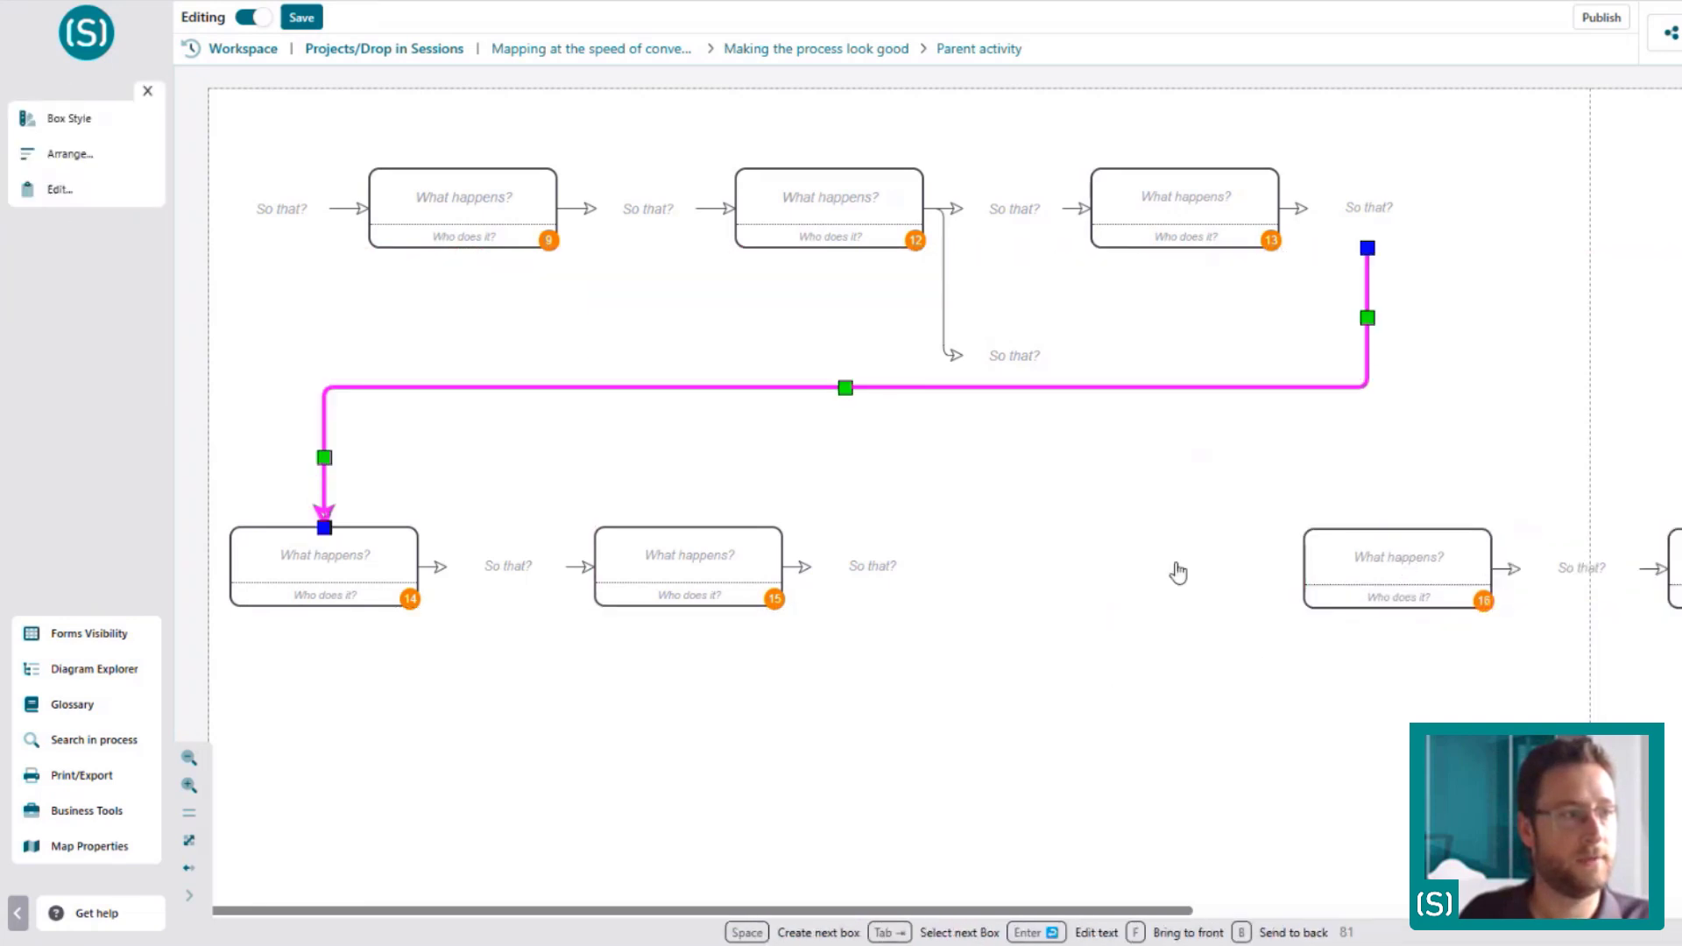
click(886, 574)
key(space)
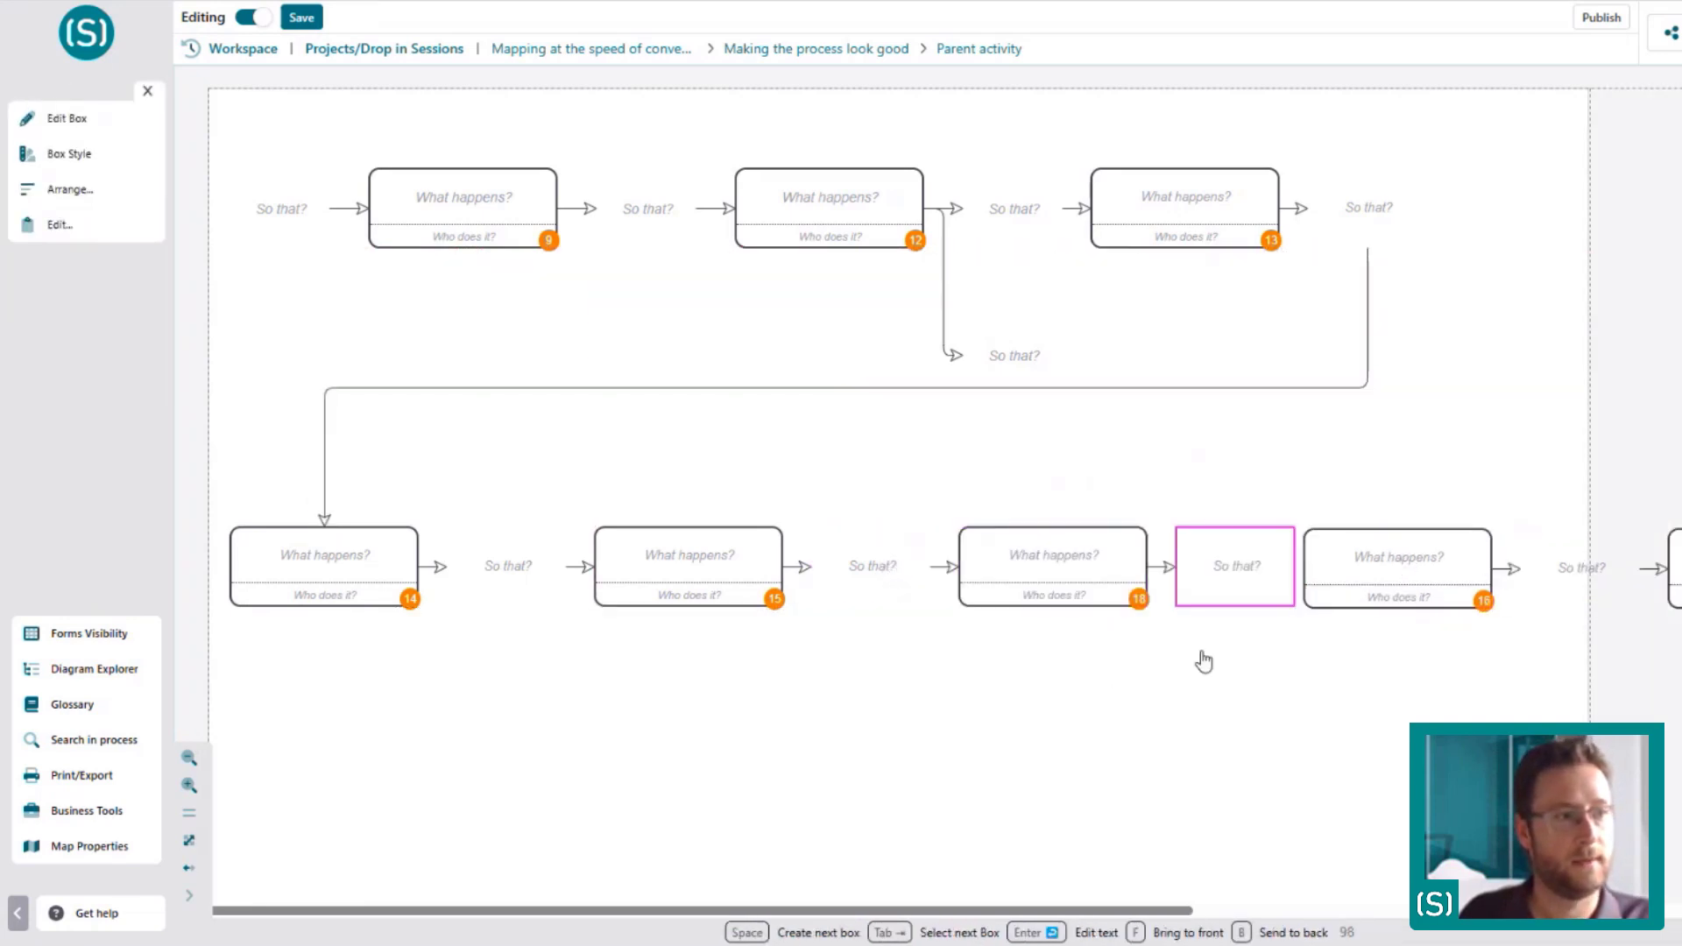
Connect the new whybox to whatbox 16, and nudge whatbox 16 and its outgoing whybox slightly to the right
click(1259, 686)
click(1380, 571)
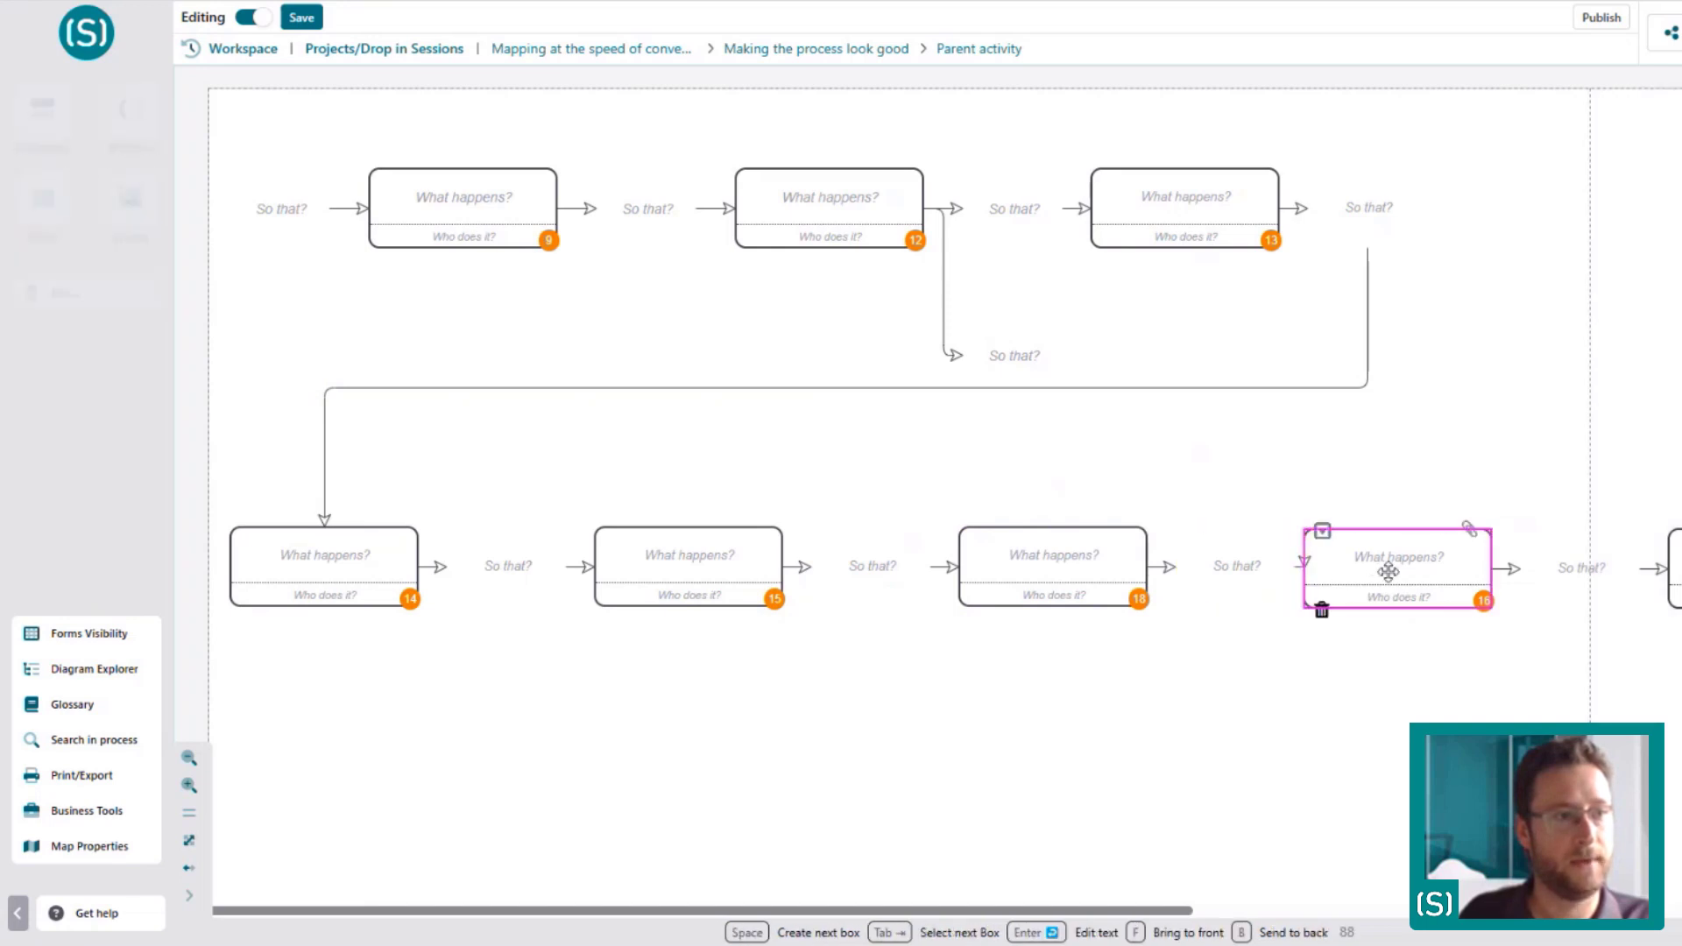
drag(1392, 571, 1403, 573)
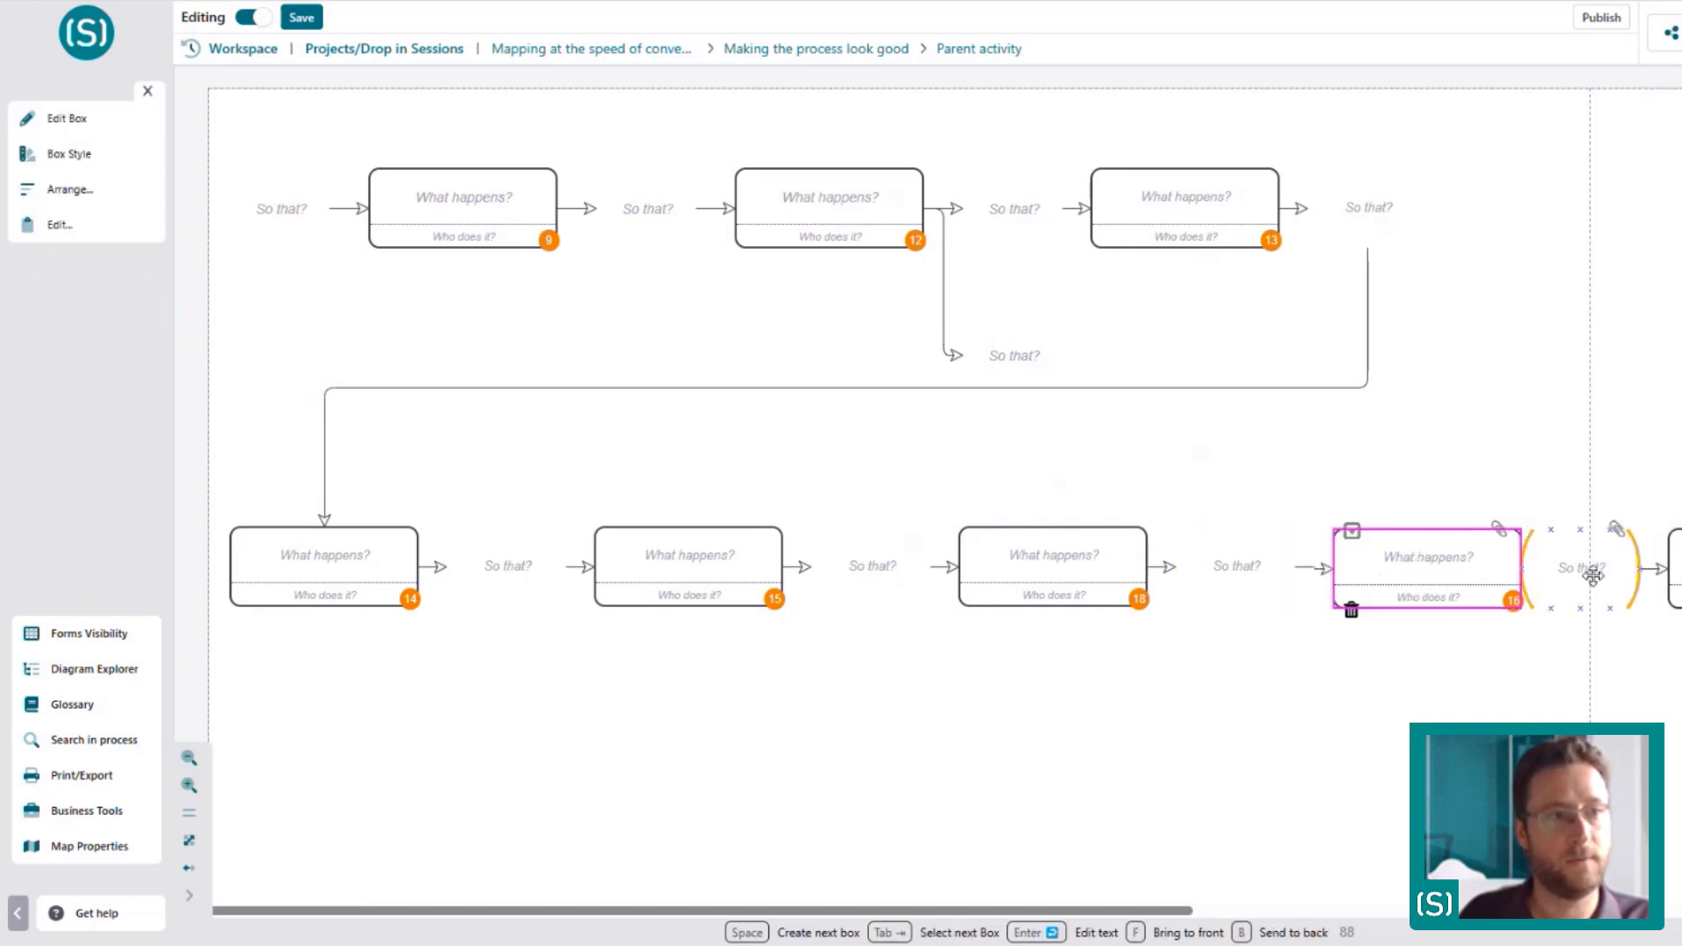
drag(1592, 576, 1610, 576)
scroll(1645, 687, right, 3)
drag(1645, 686, 1576, 578)
click(1137, 684)
drag(886, 718, 1206, 699)
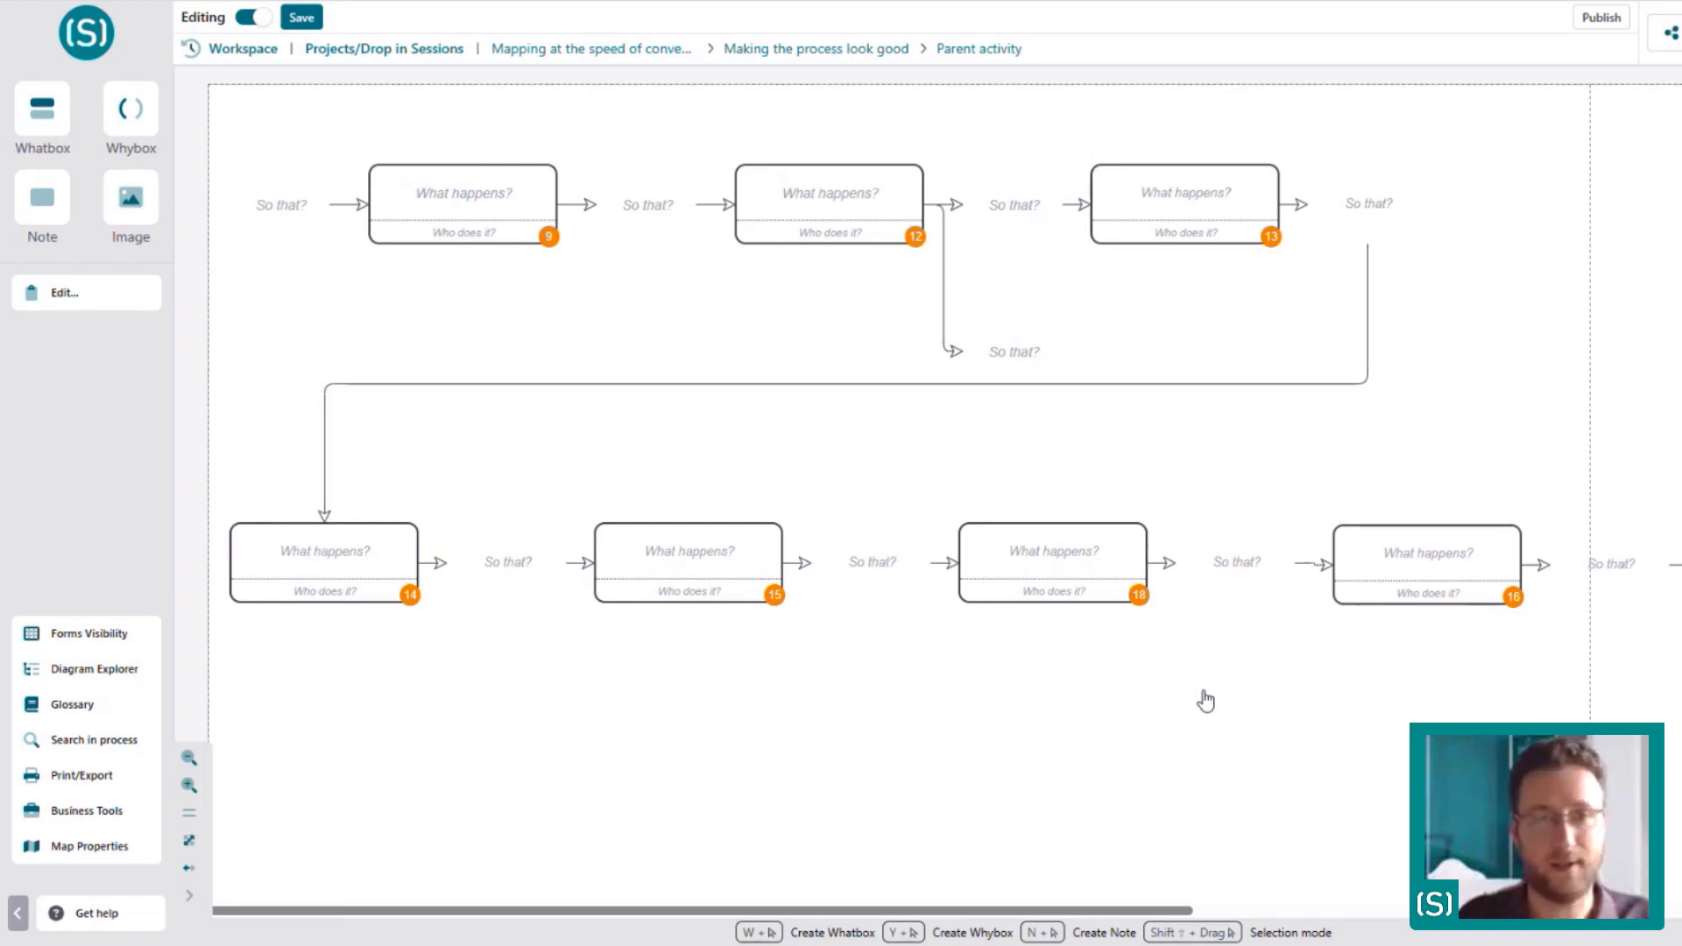
click(1213, 563)
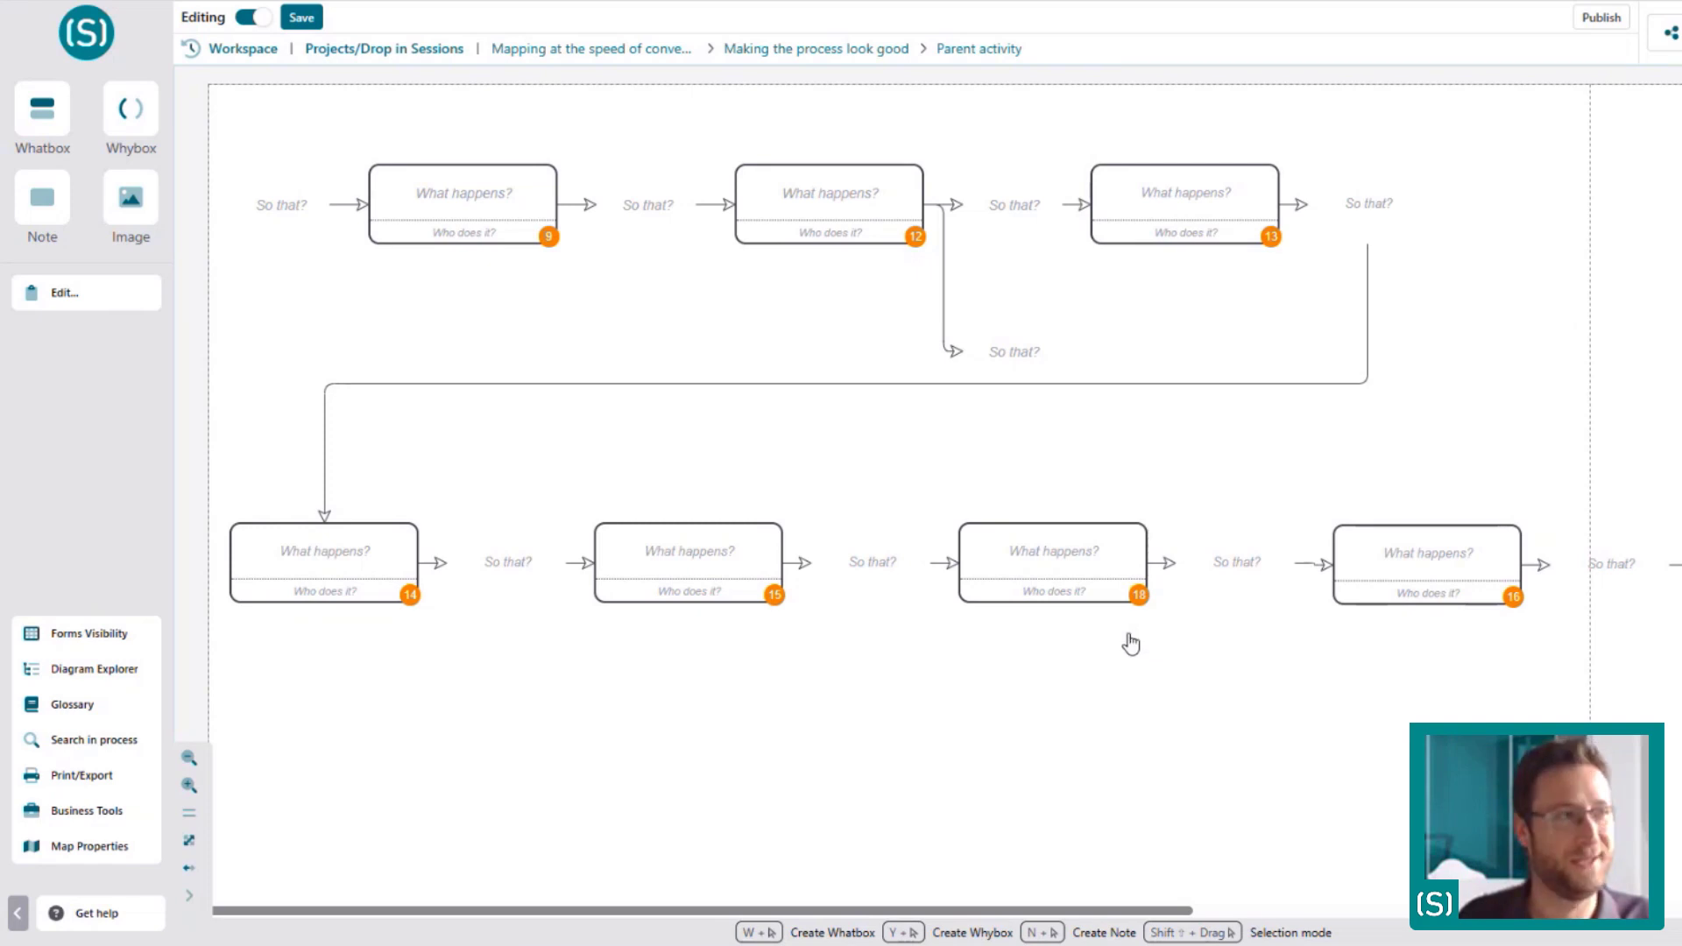
drag(1164, 688, 1307, 758)
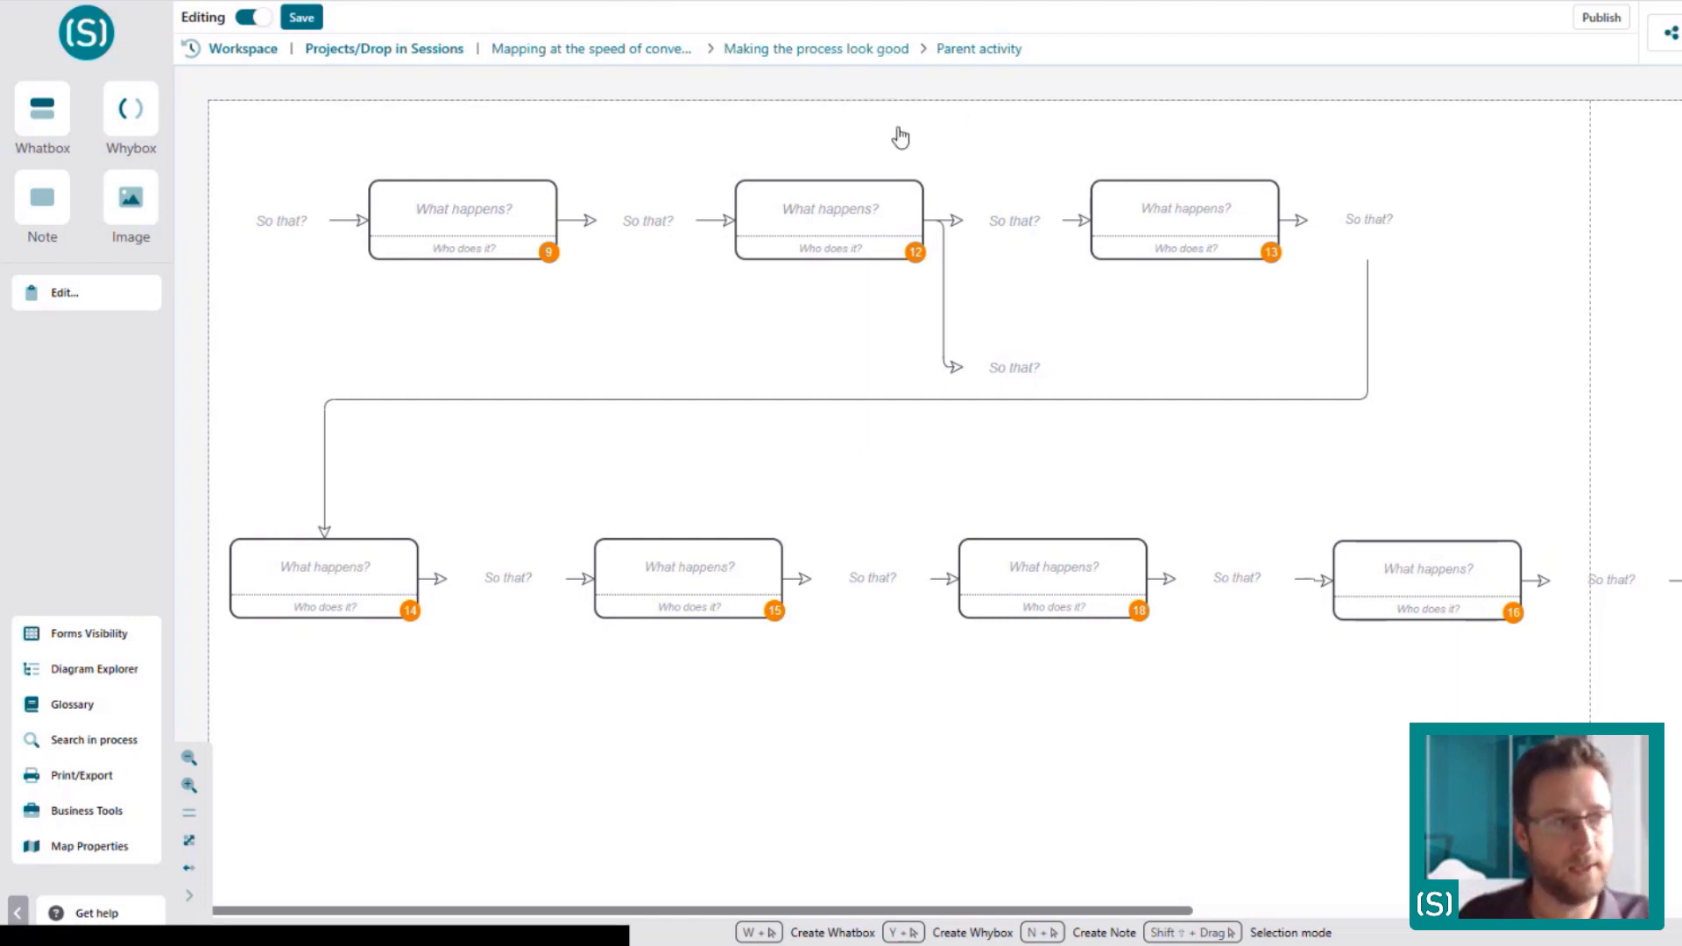
Go back up to the Mapping at the speed of conversation page and open its Hints and Tips section
drag(1010, 646, 1419, 742)
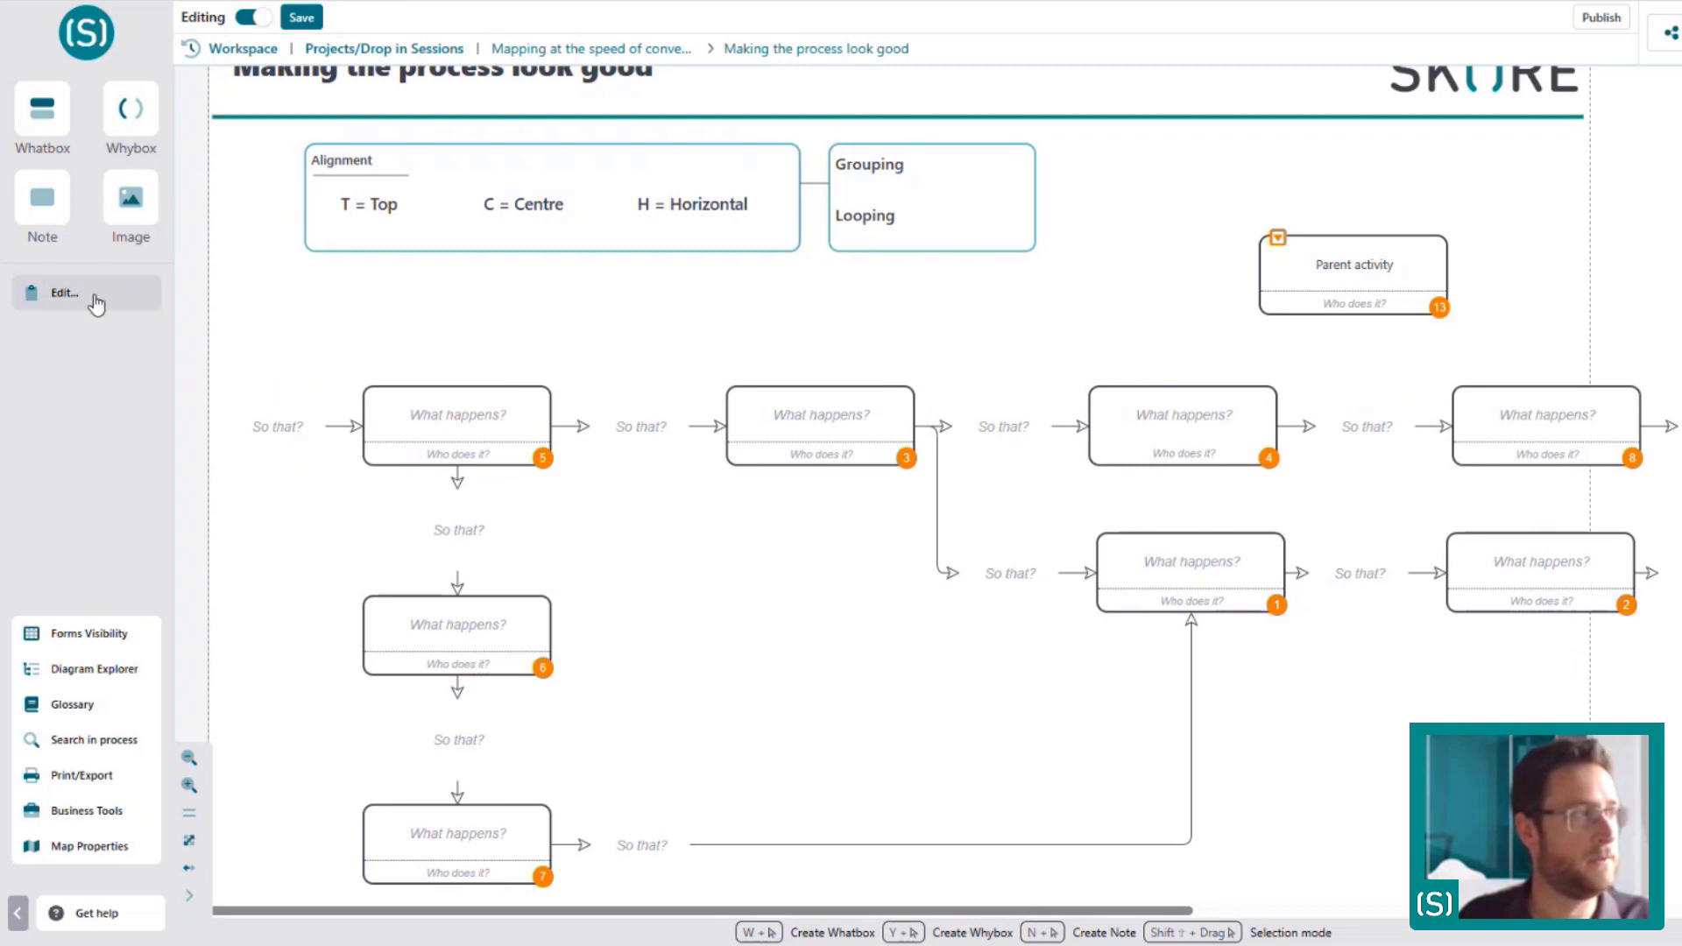
click(524, 393)
shift+click(639, 439)
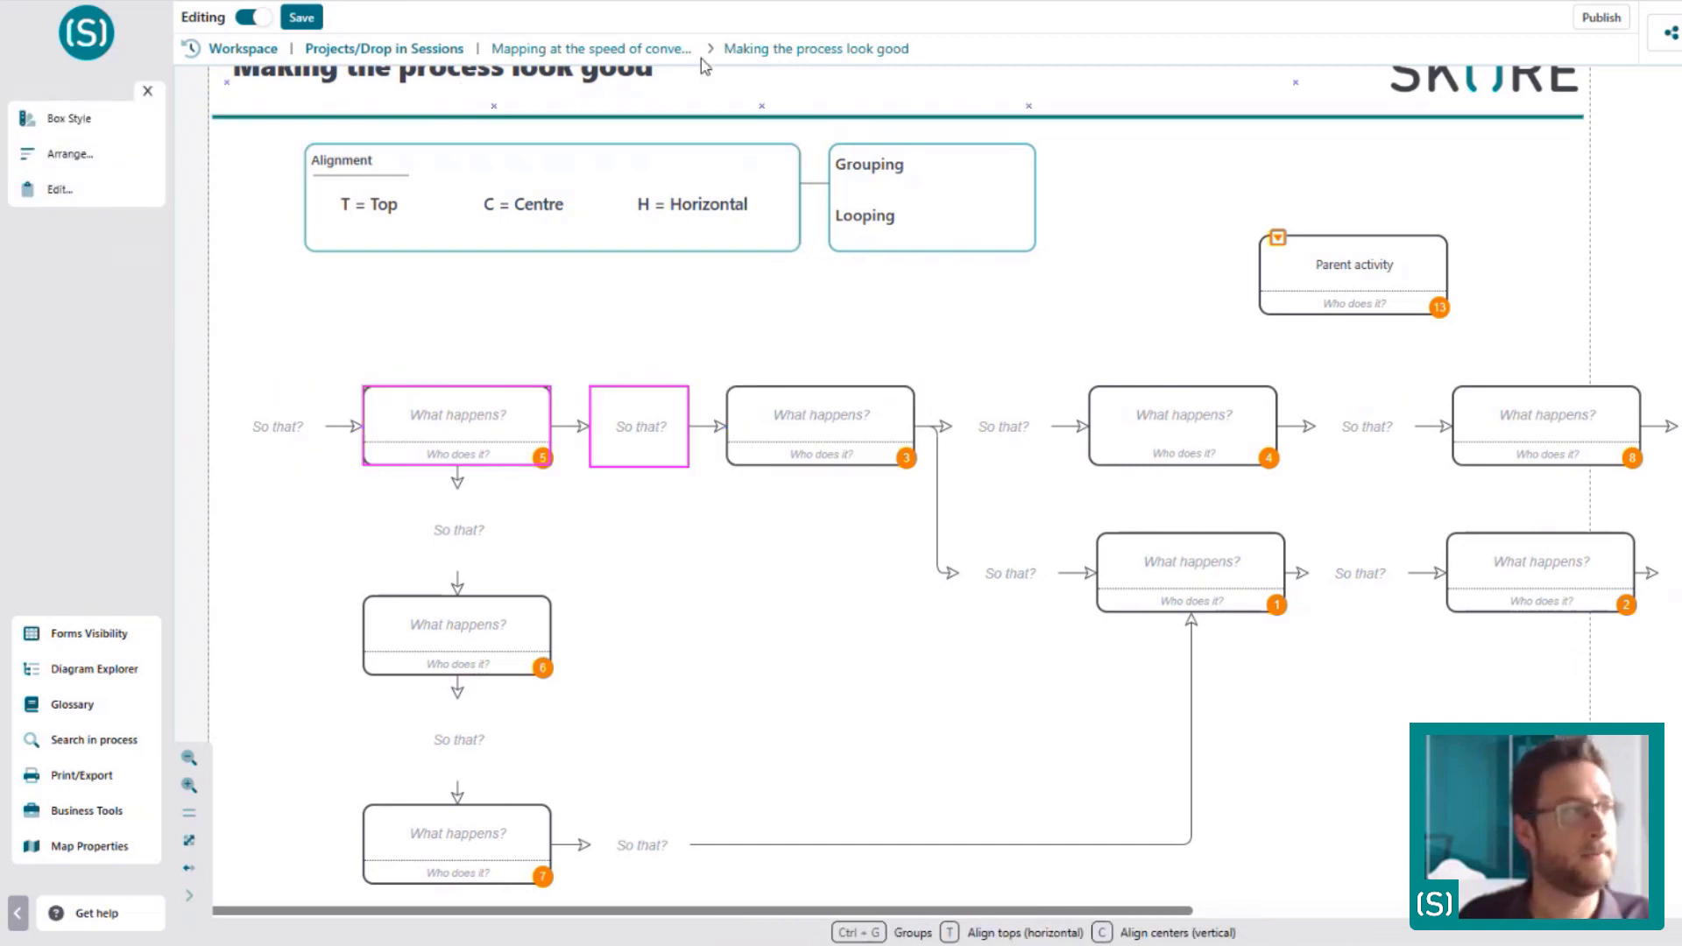
click(675, 49)
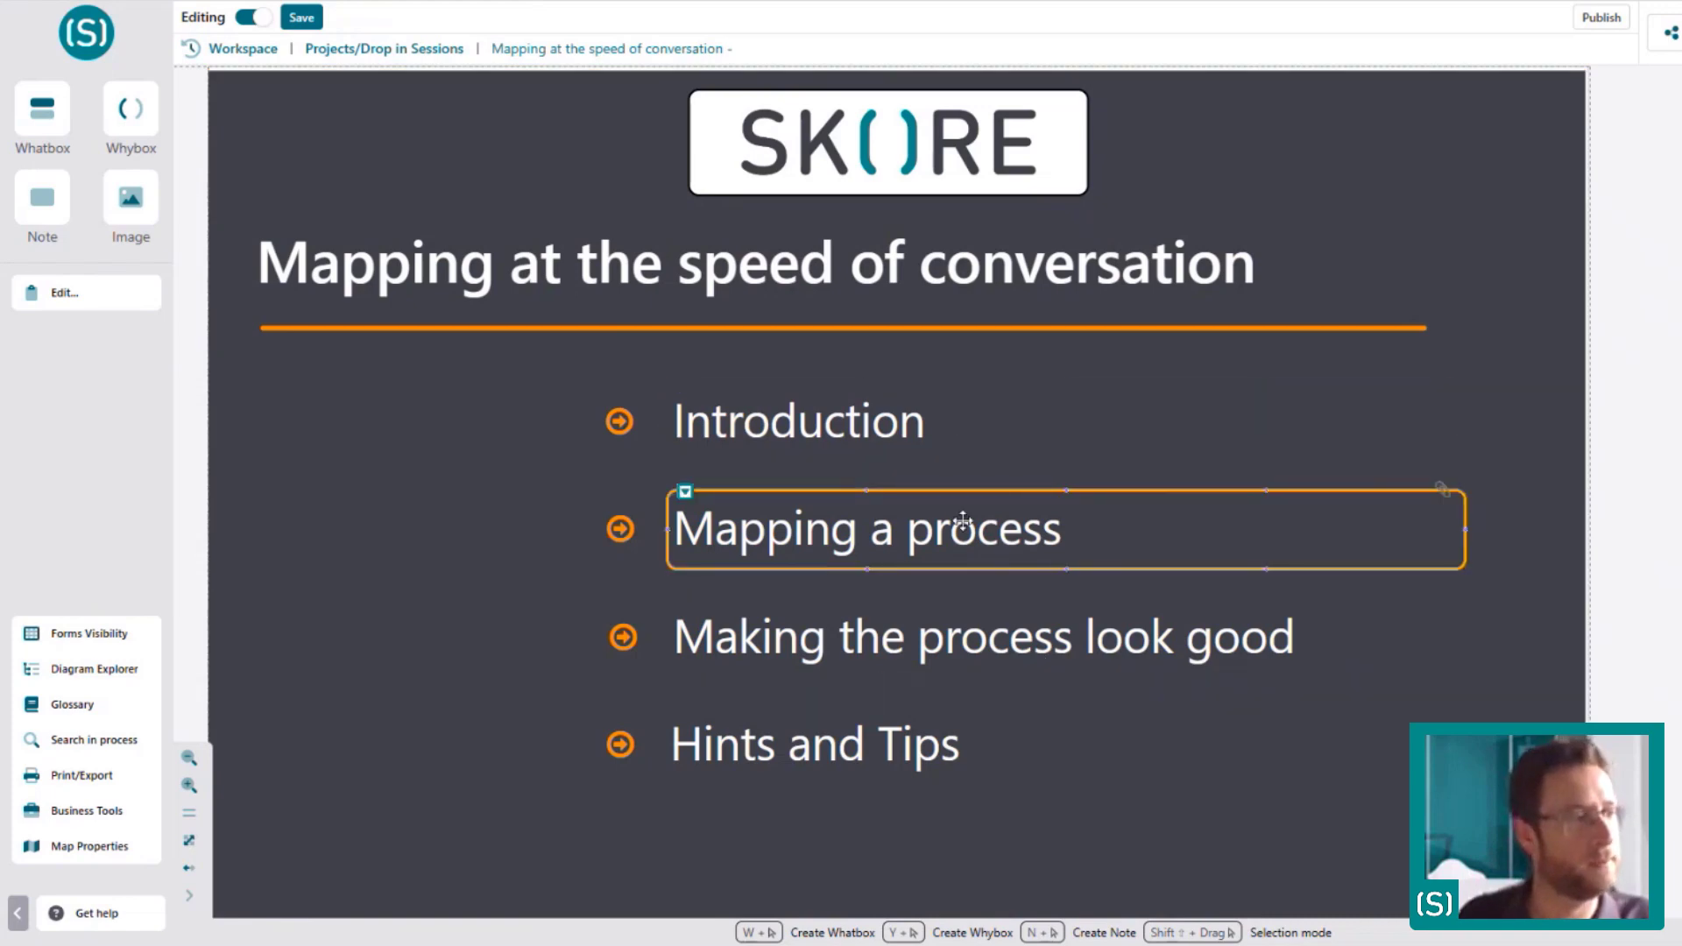
click(693, 716)
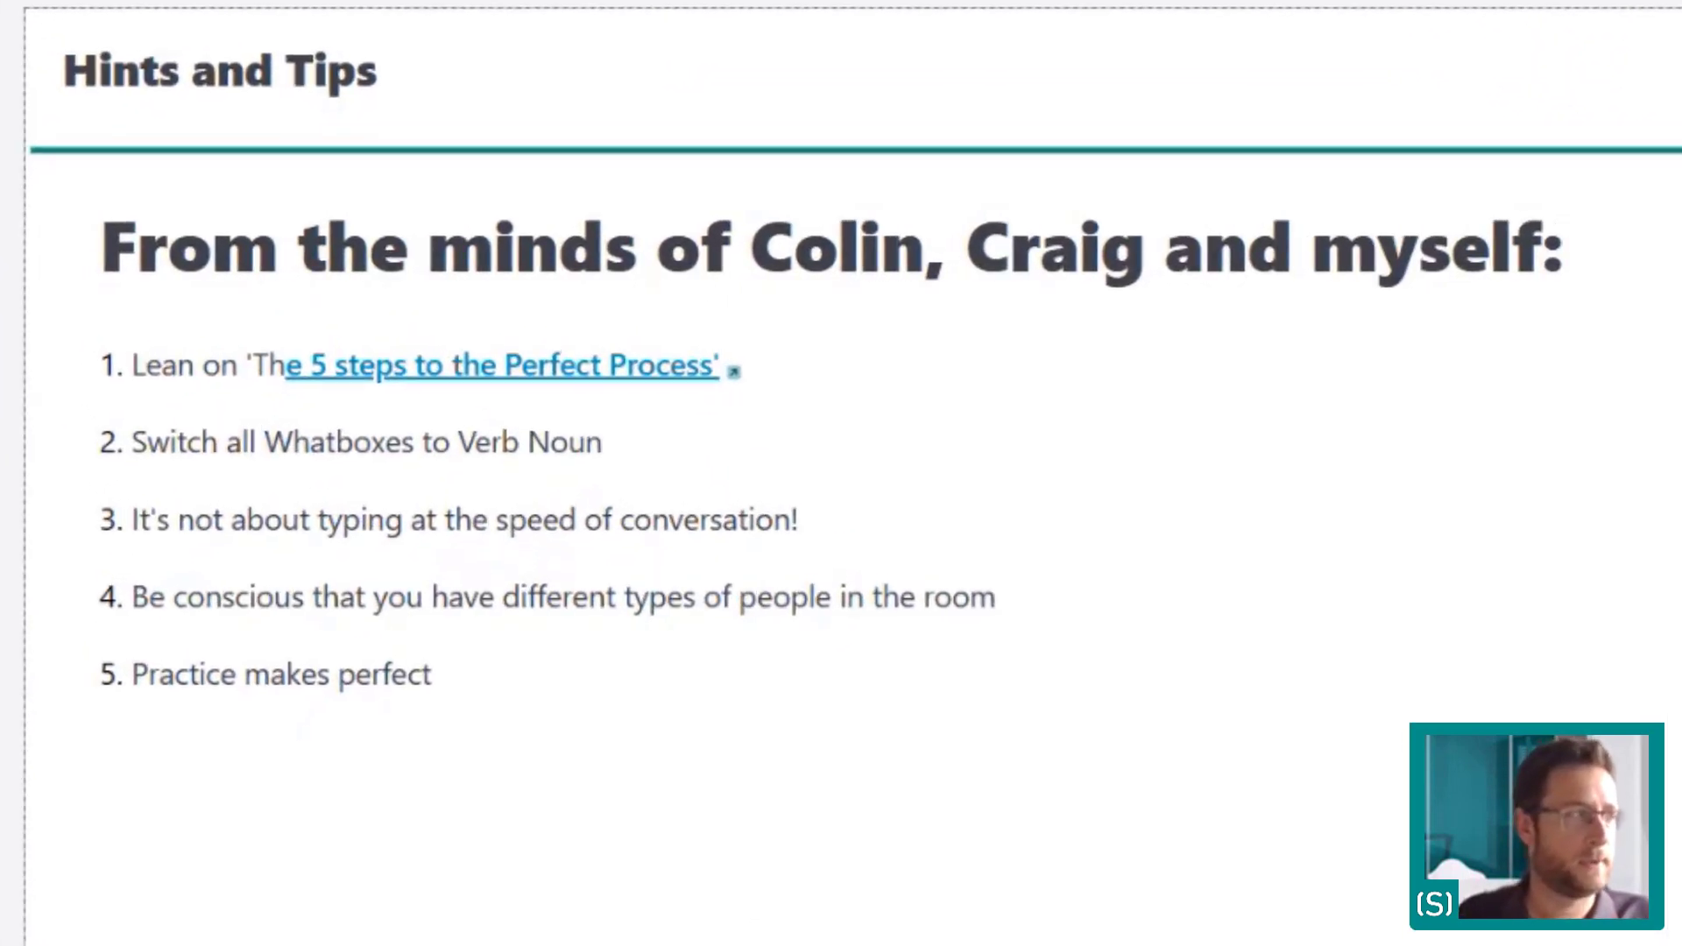